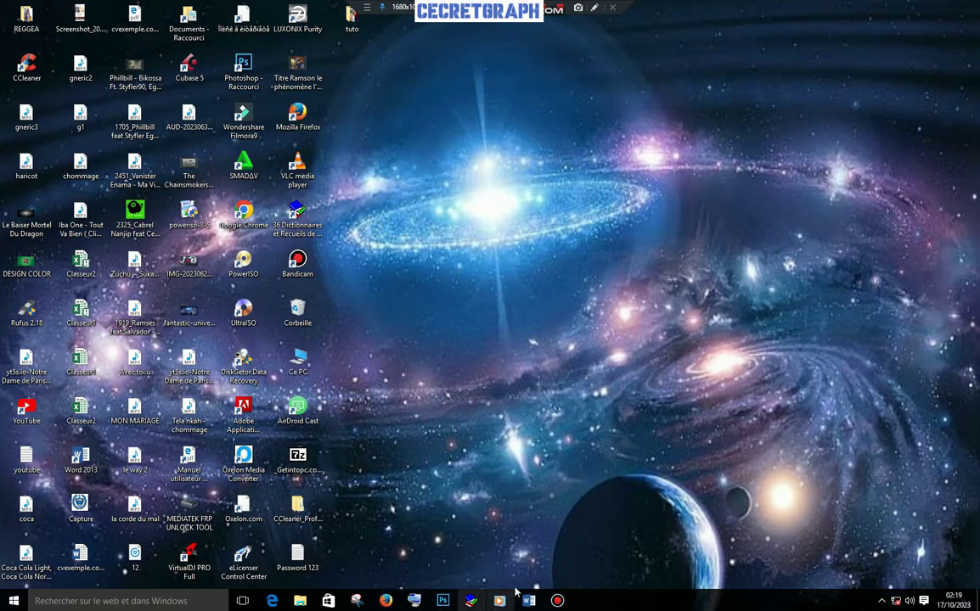
Review the flyer's subject, venue and date in Word, then open the tuto image folder
{"action": "left_click", "coordinate": [528, 601]}
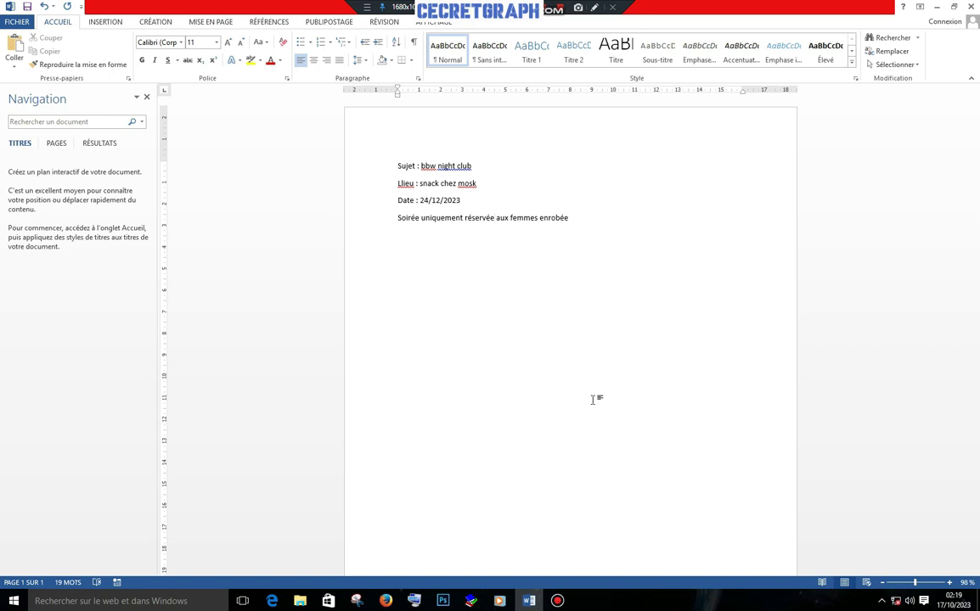
{"action": "left_click", "coordinate": [938, 8]}
{"action": "double_click", "coordinate": [348, 31]}
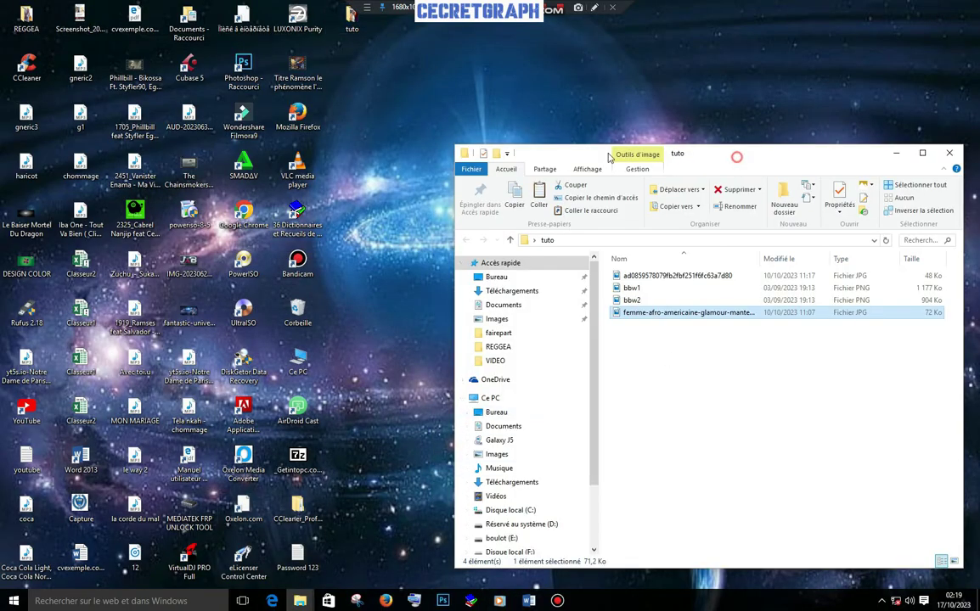
Show the tuto images as large icons, select the disco-ball and three women photos
{"action": "left_click_drag", "start_coordinate": [663, 142], "coordinate": [459, 133]}
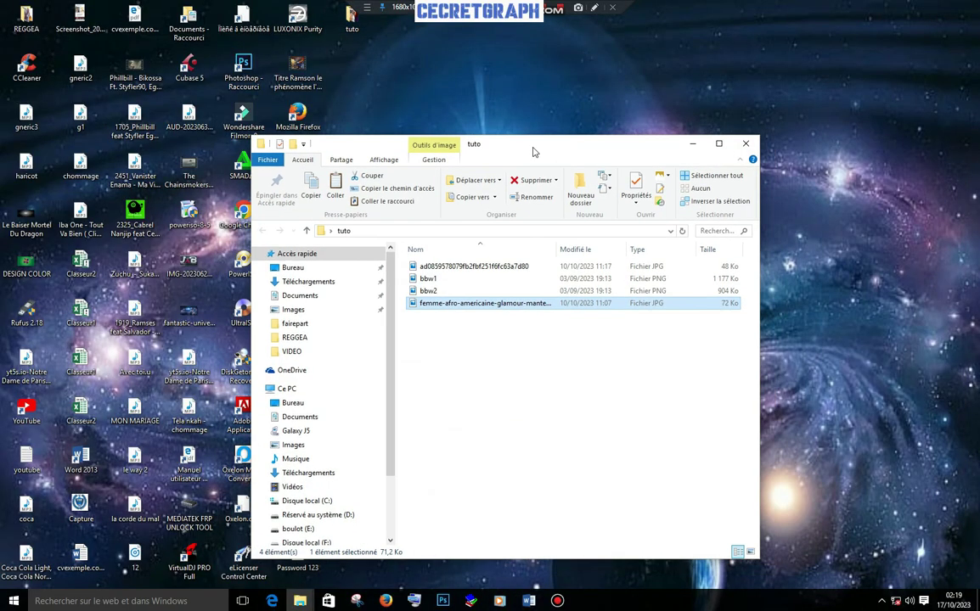
{"action": "left_click", "coordinate": [389, 161]}
{"action": "left_click", "coordinate": [425, 177]}
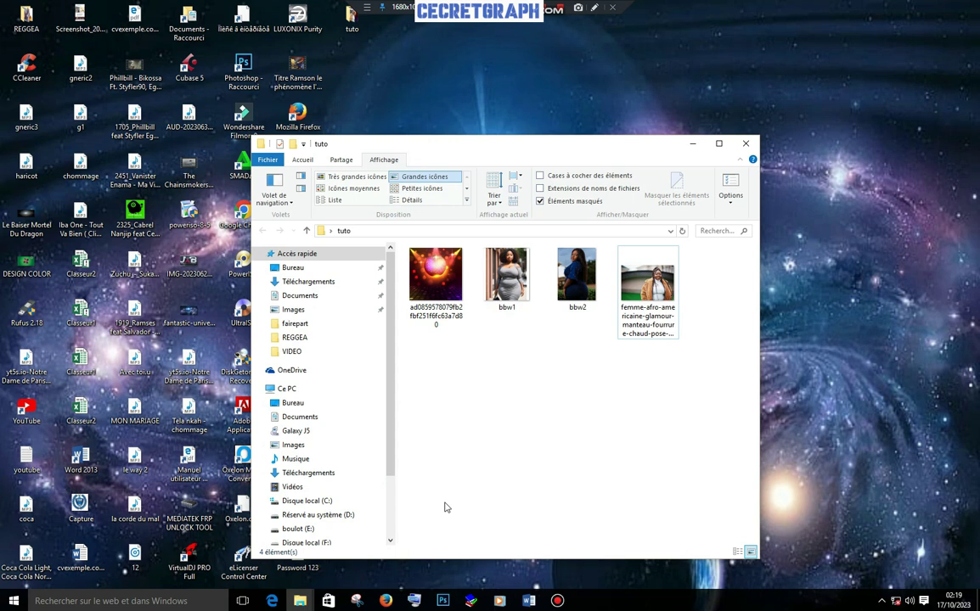
{"action": "left_click", "coordinate": [443, 274]}
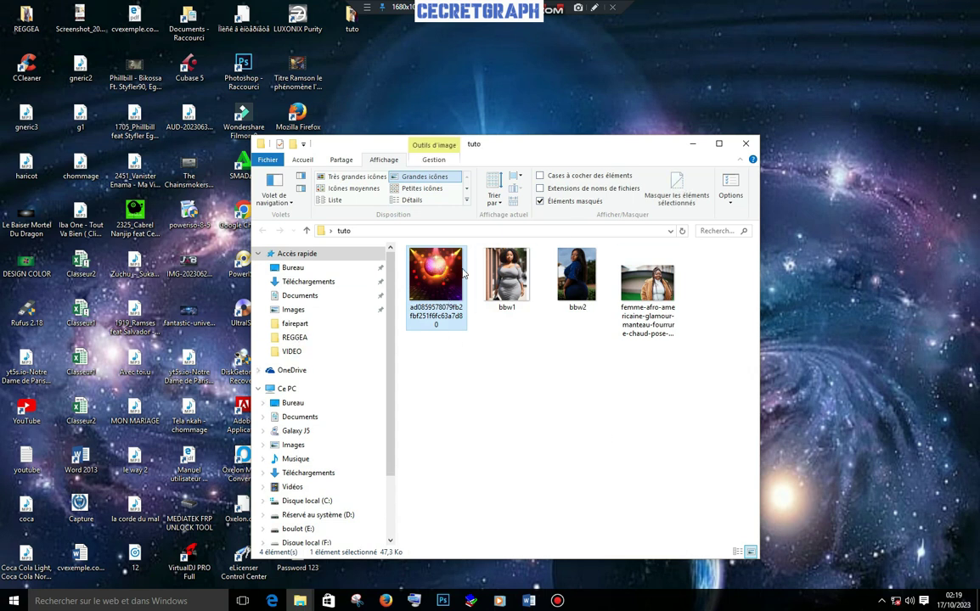
{"action": "left_click_drag", "start_coordinate": [641, 393], "coordinate": [476, 246]}
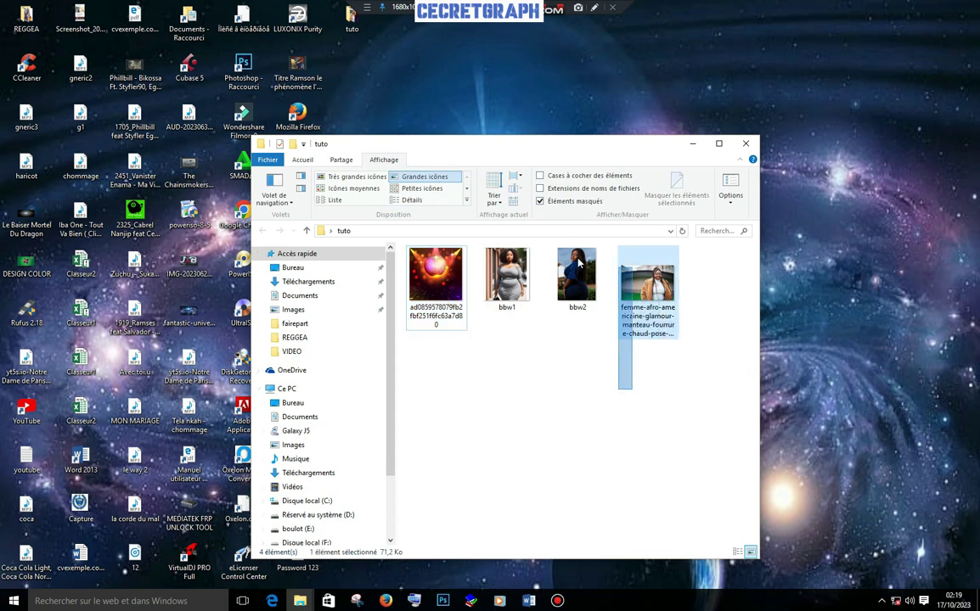
{"action": "left_click", "coordinate": [442, 601]}
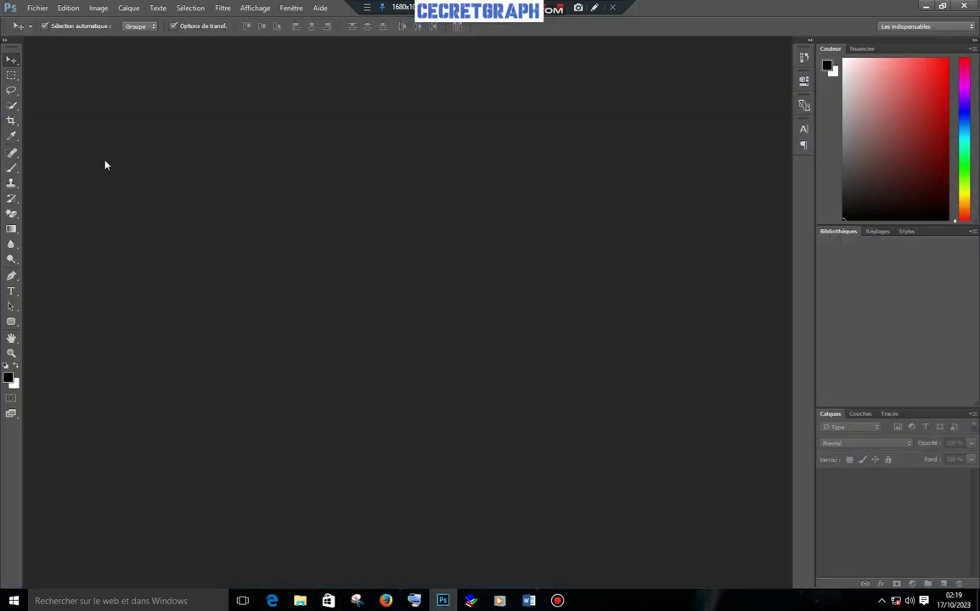
Create a new document 700 pixels wide by 700 pixels high in RGB colour mode
{"action": "left_click", "coordinate": [38, 8]}
{"action": "left_click", "coordinate": [41, 21]}
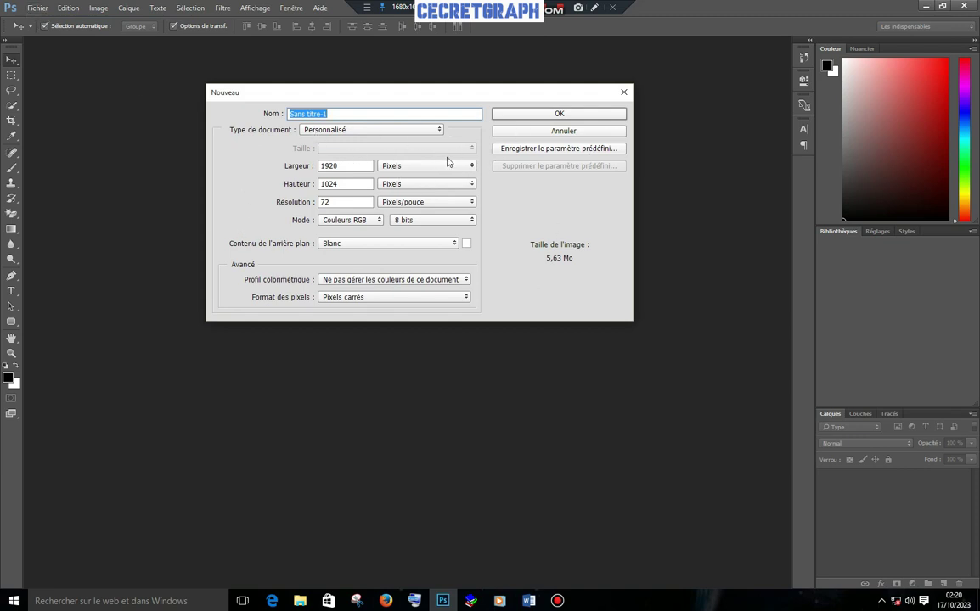
{"action": "left_click", "coordinate": [457, 166]}
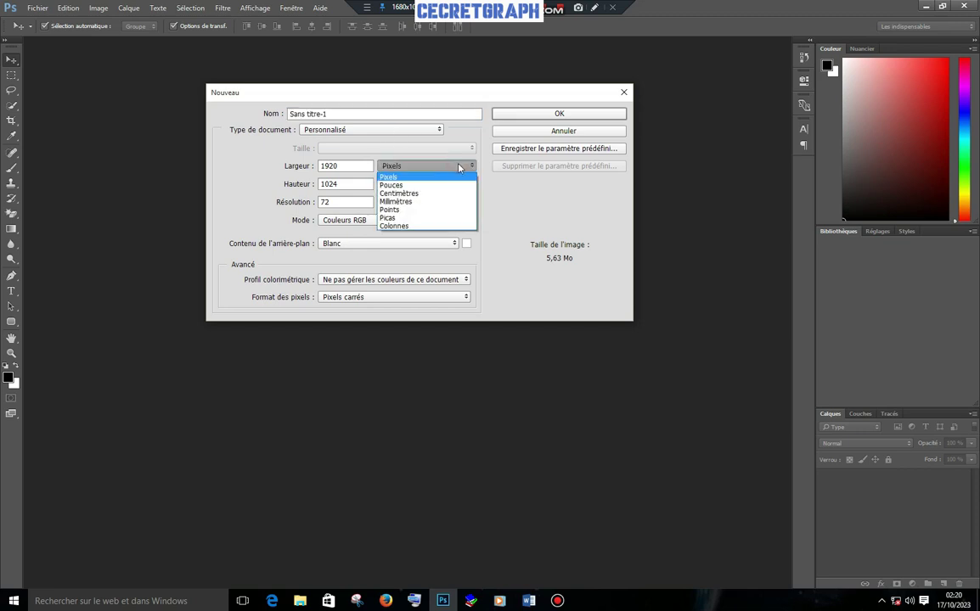
{"action": "left_click", "coordinate": [405, 177]}
{"action": "double_click", "coordinate": [348, 167]}
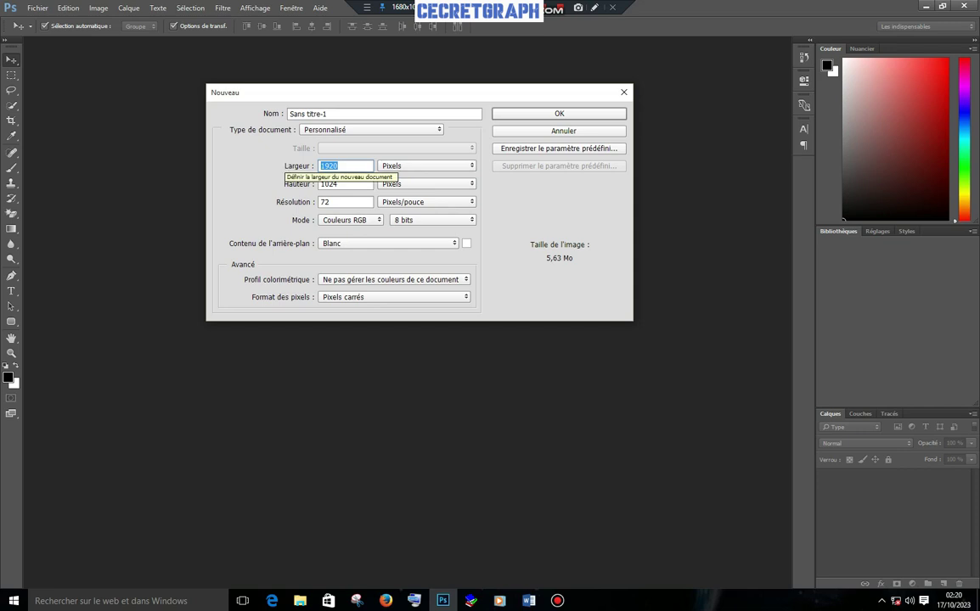
{"action": "type", "text": "700"}
{"action": "key", "text": "Tab"}
{"action": "type", "text": "700"}
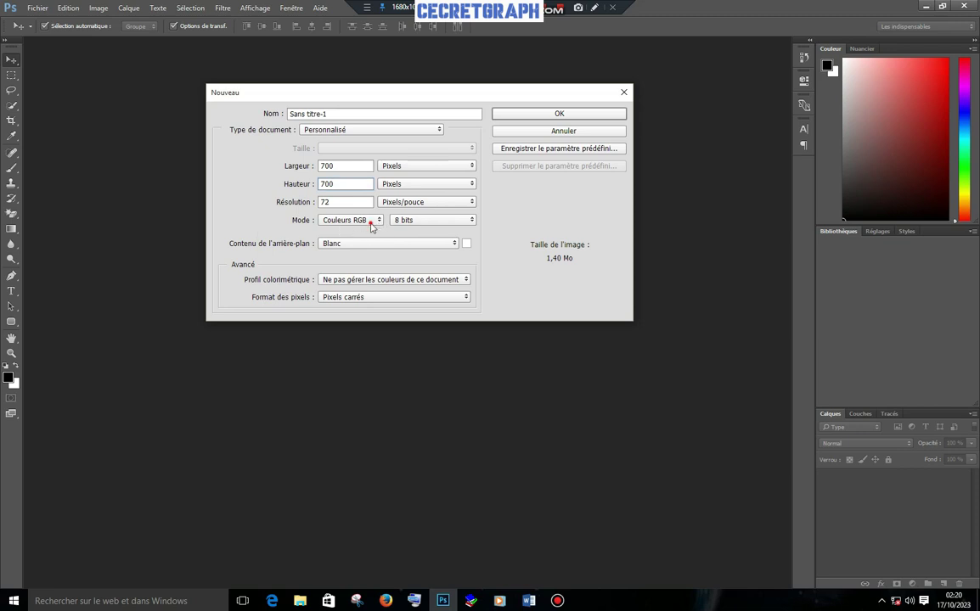
{"action": "left_click", "coordinate": [372, 222]}
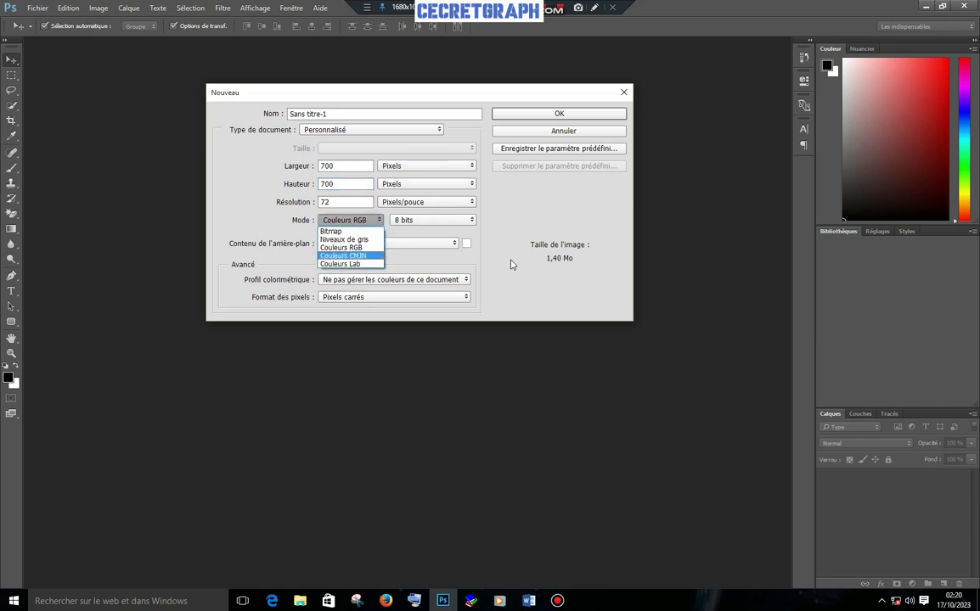
{"action": "left_click", "coordinate": [512, 264]}
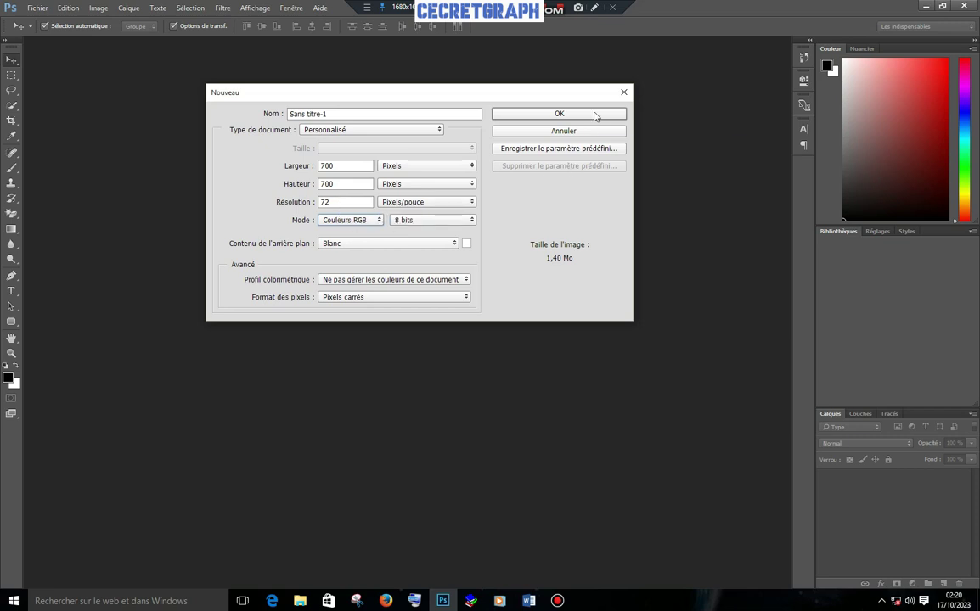
{"action": "left_click", "coordinate": [597, 117]}
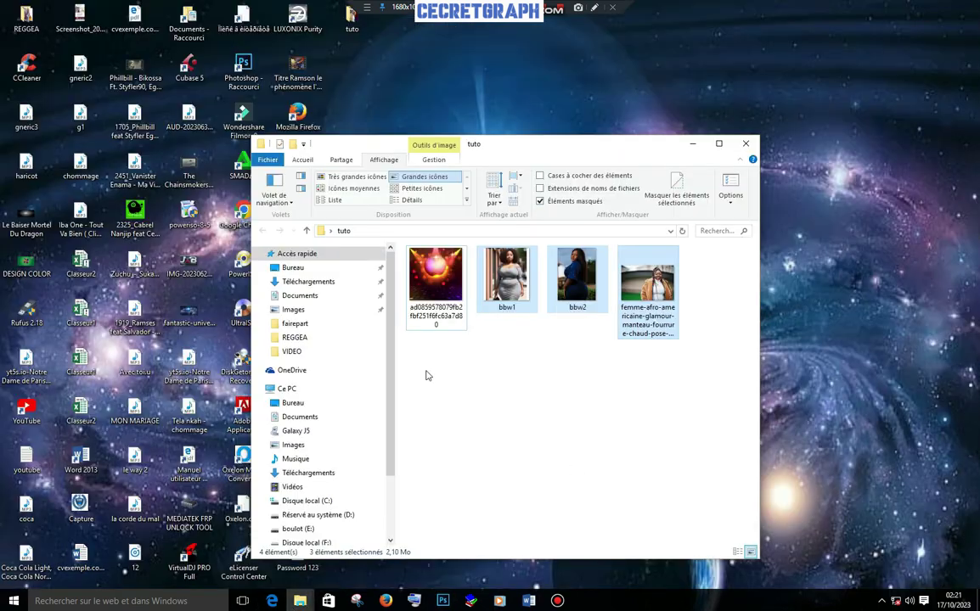
Drag the disco-ball image onto the canvas and scale it up to fill the square
{"action": "mouse_move", "coordinate": [436, 280]}
{"action": "left_mouse_down"}
{"action": "mouse_move", "coordinate": [512, 448]}
{"action": "mouse_move", "coordinate": [407, 547]}
{"action": "mouse_move", "coordinate": [400, 261]}
{"action": "left_mouse_up"}
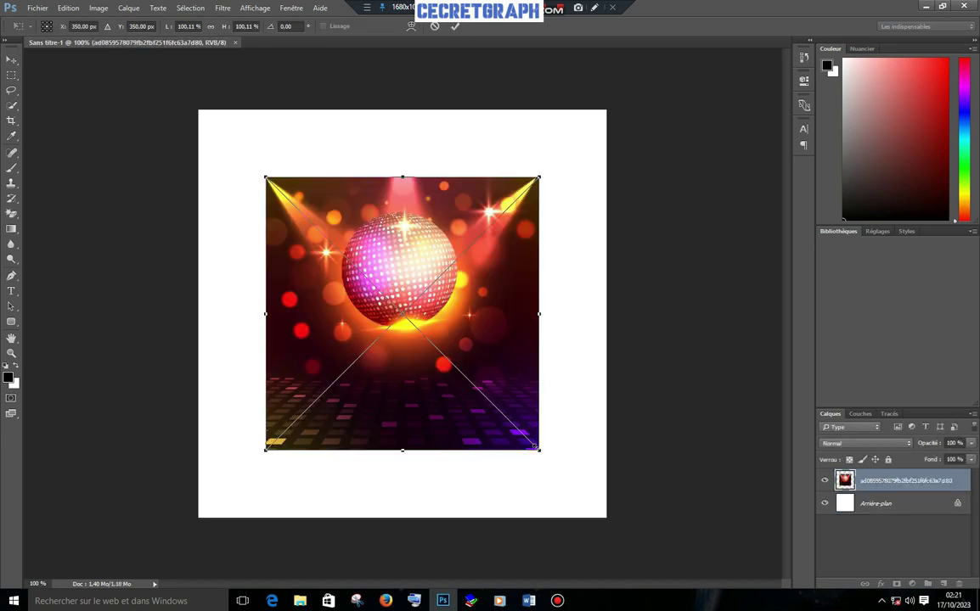
{"action": "left_click_drag", "start_coordinate": [540, 451], "coordinate": [608, 548]}
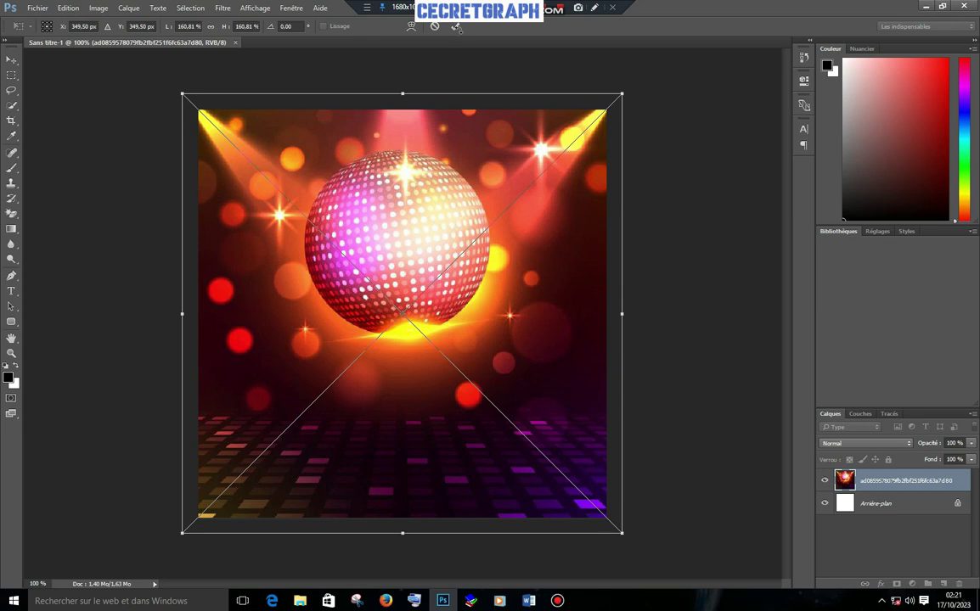
{"action": "left_click", "coordinate": [456, 26]}
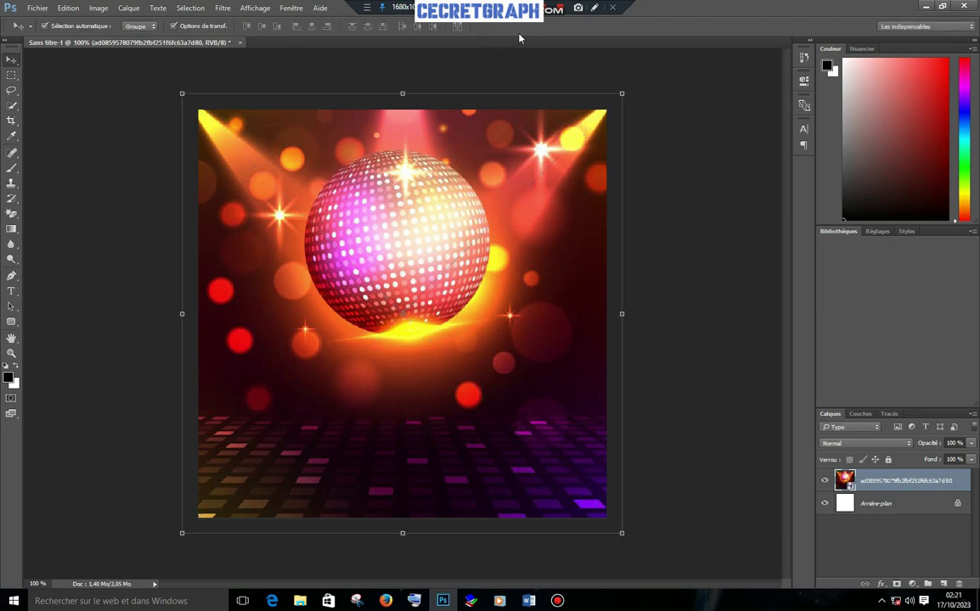
Drop the fur-coat woman's photo from the tuto folder onto the canvas above the background
{"action": "left_click", "coordinate": [661, 274]}
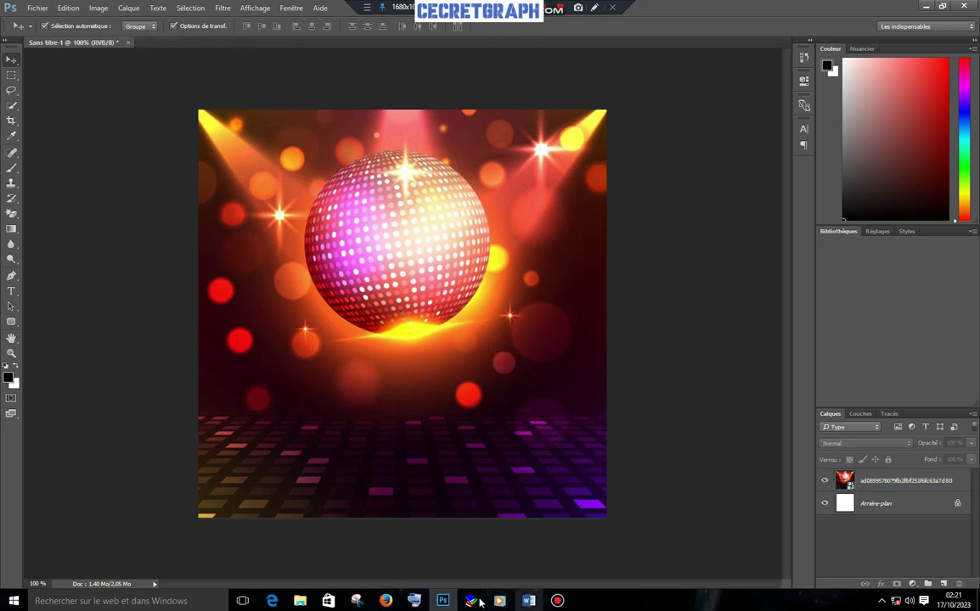
{"action": "mouse_move", "coordinate": [300, 602]}
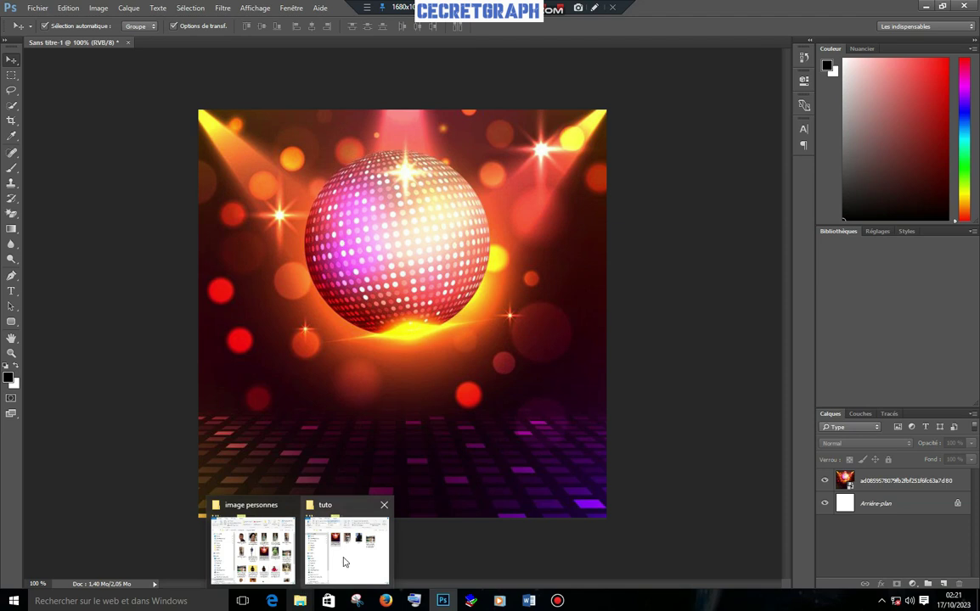
{"action": "left_click", "coordinate": [344, 562]}
{"action": "mouse_move", "coordinate": [657, 310]}
{"action": "left_mouse_down"}
{"action": "mouse_move", "coordinate": [480, 460]}
{"action": "mouse_move", "coordinate": [398, 351]}
{"action": "mouse_move", "coordinate": [360, 280]}
{"action": "left_mouse_up"}
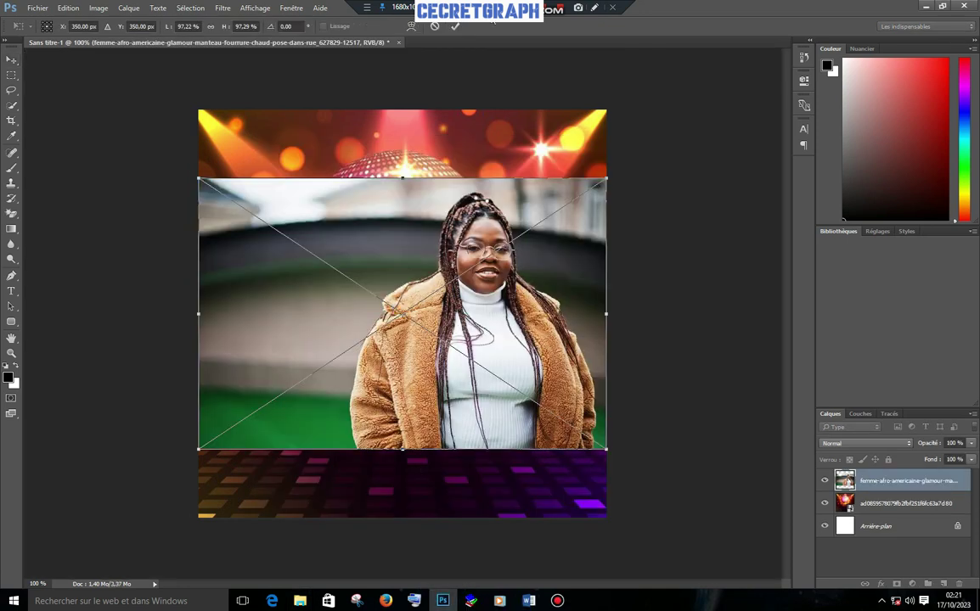
{"action": "left_click", "coordinate": [455, 26]}
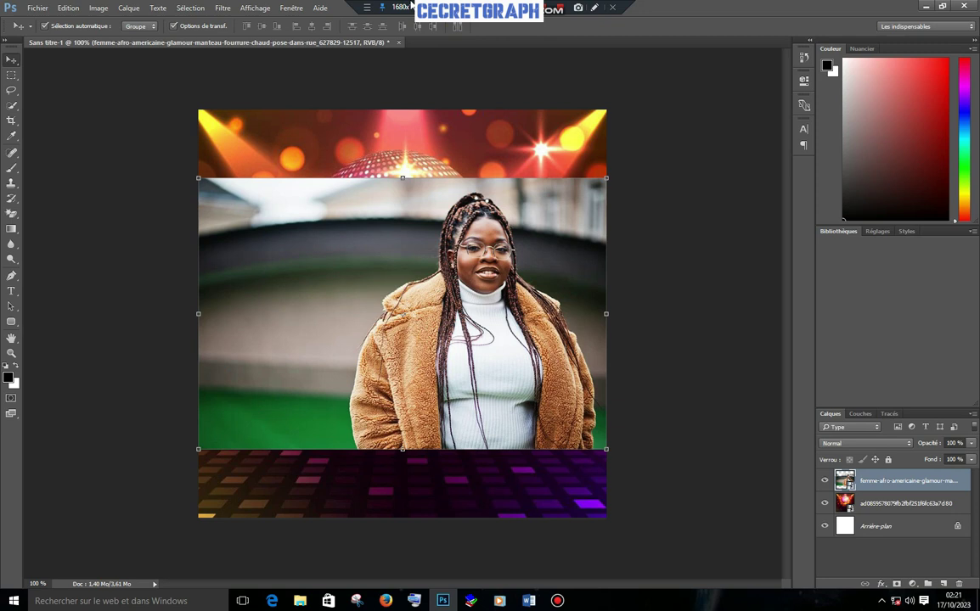
Cut the fur-coat woman out with the Magnetic Lasso and delete her original photo layer
{"action": "left_click", "coordinate": [12, 91]}
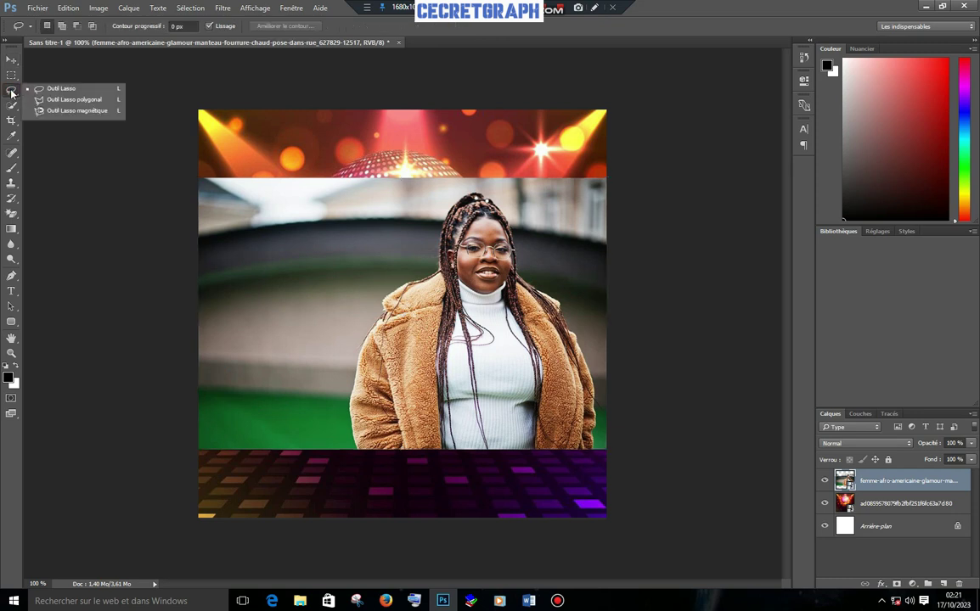
{"action": "left_click", "coordinate": [75, 111]}
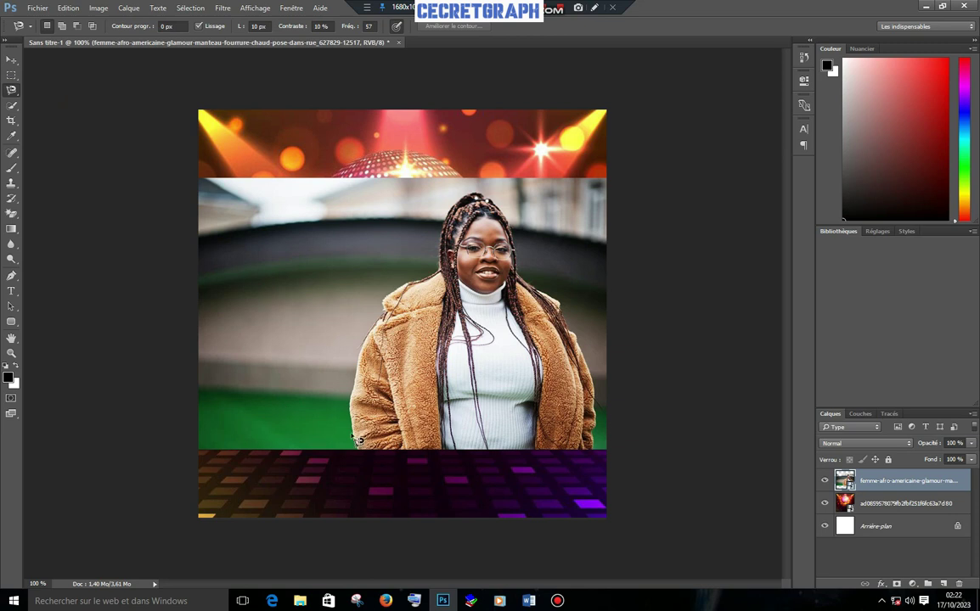
{"action": "left_click", "coordinate": [358, 450]}
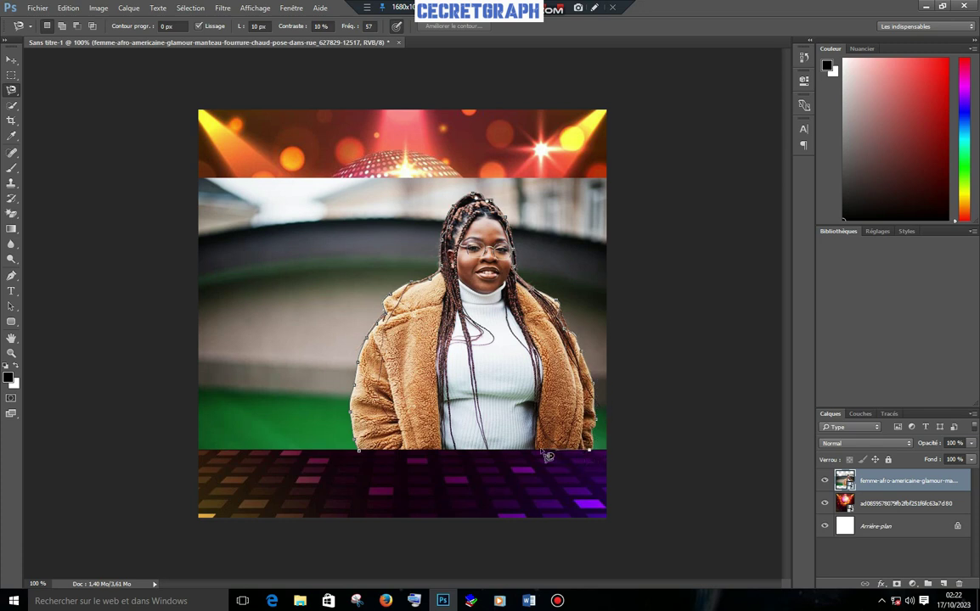
{"action": "double_click", "coordinate": [366, 459]}
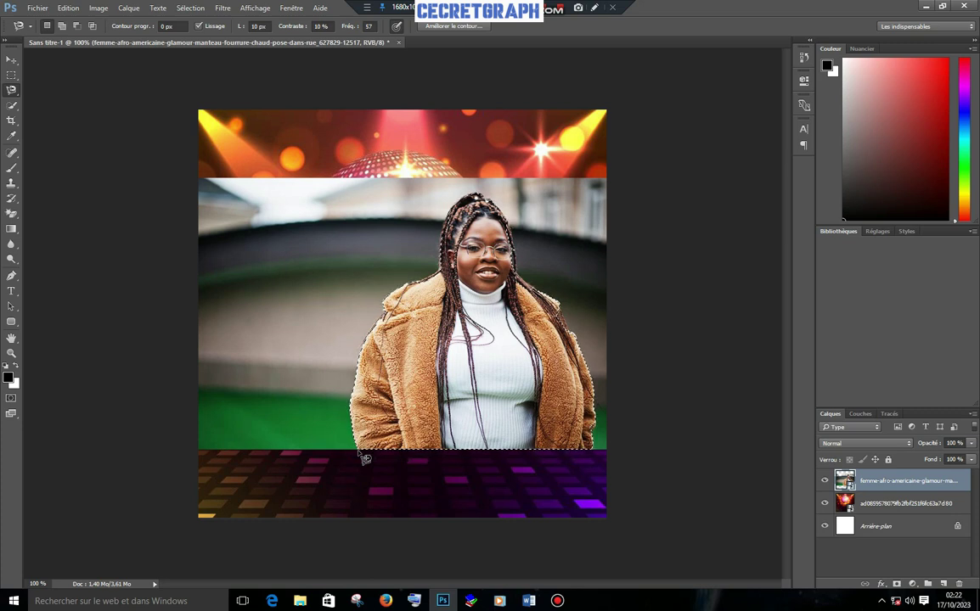
{"action": "key", "text": "ctrl+j"}
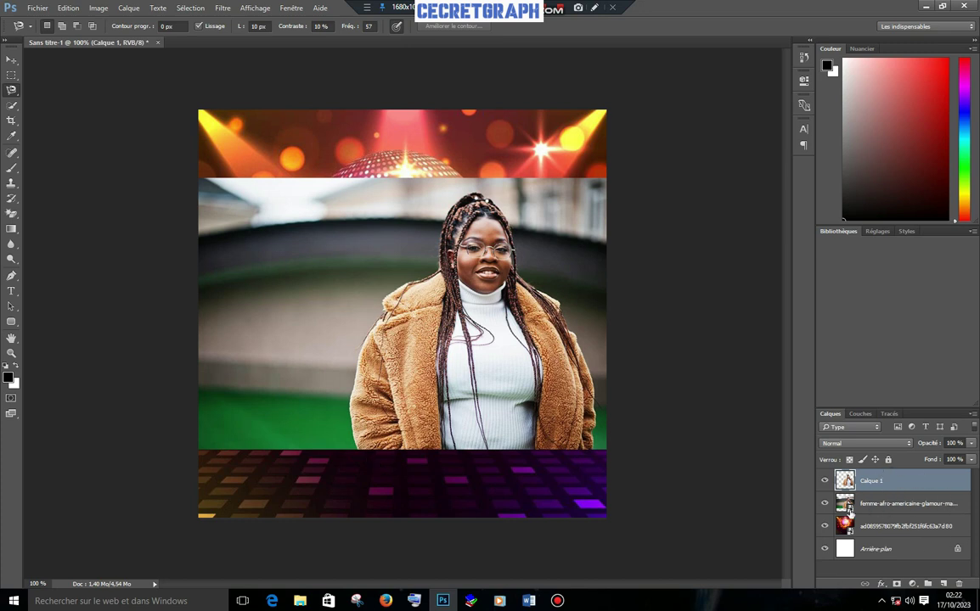
{"action": "left_click", "coordinate": [882, 505]}
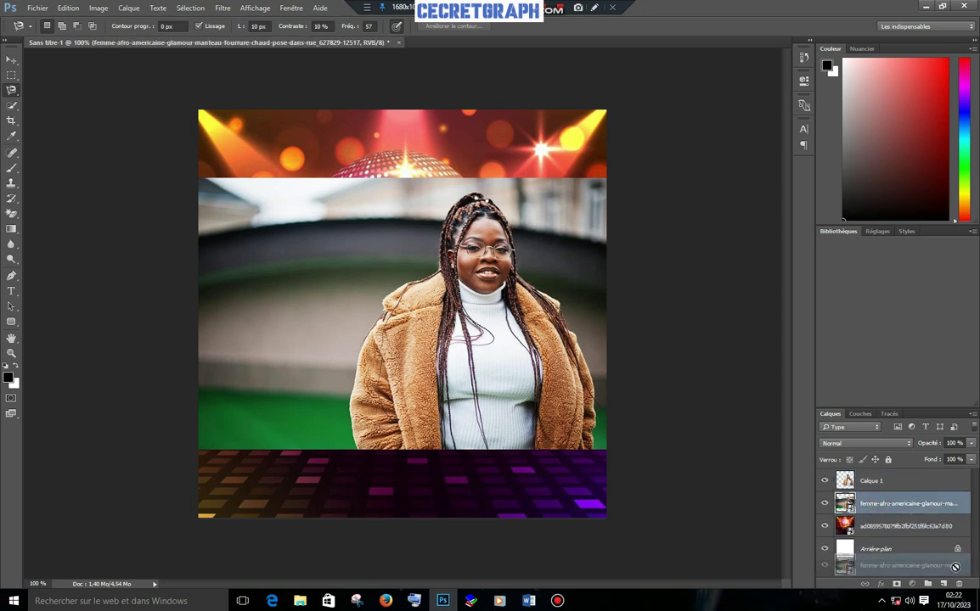
{"action": "left_click_drag", "start_coordinate": [882, 504], "coordinate": [959, 586]}
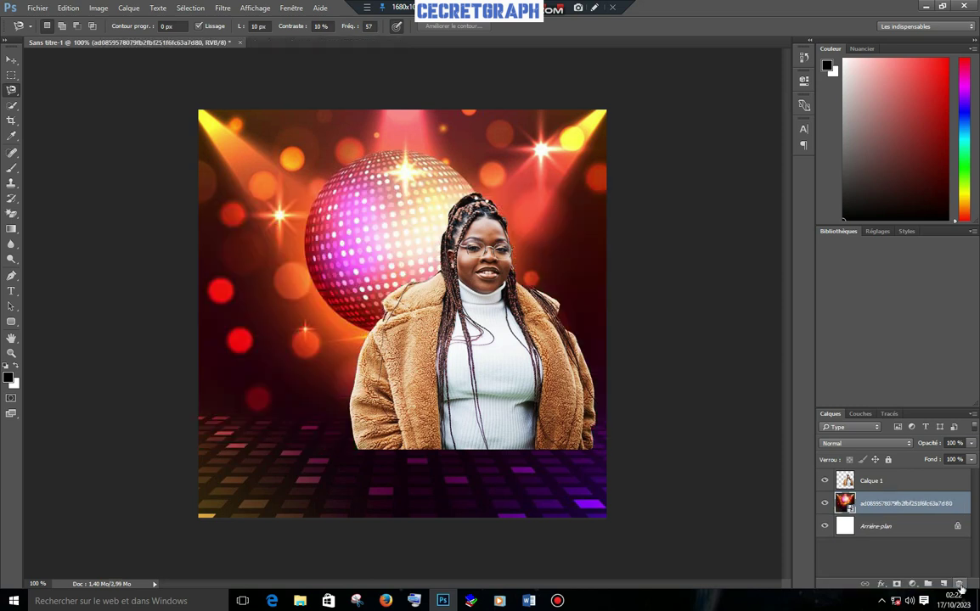
Nudge the fur-coat woman slightly higher over the disco ball and deselect her layer
{"action": "left_click", "coordinate": [12, 60]}
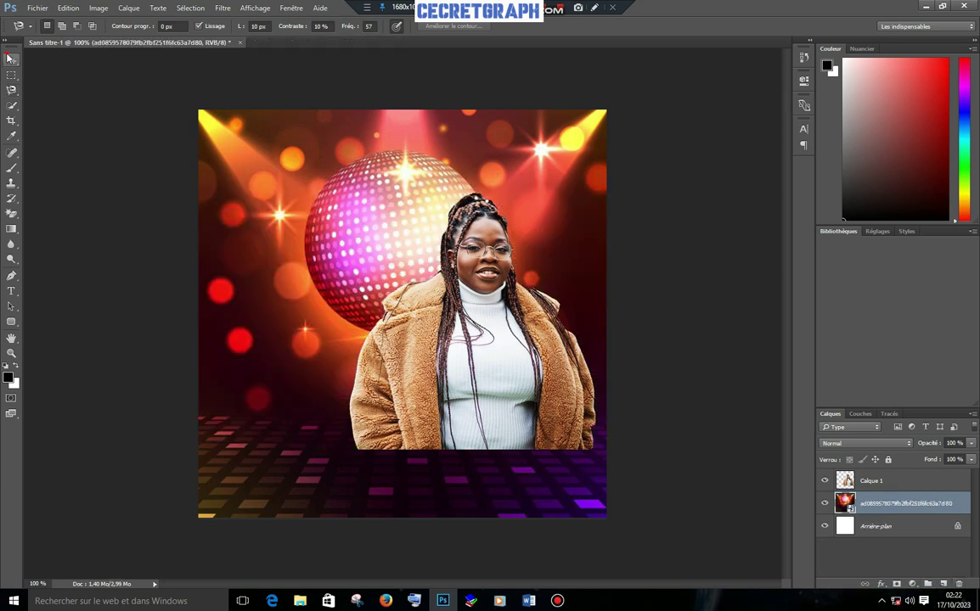
{"action": "left_click_drag", "start_coordinate": [432, 356], "coordinate": [429, 337]}
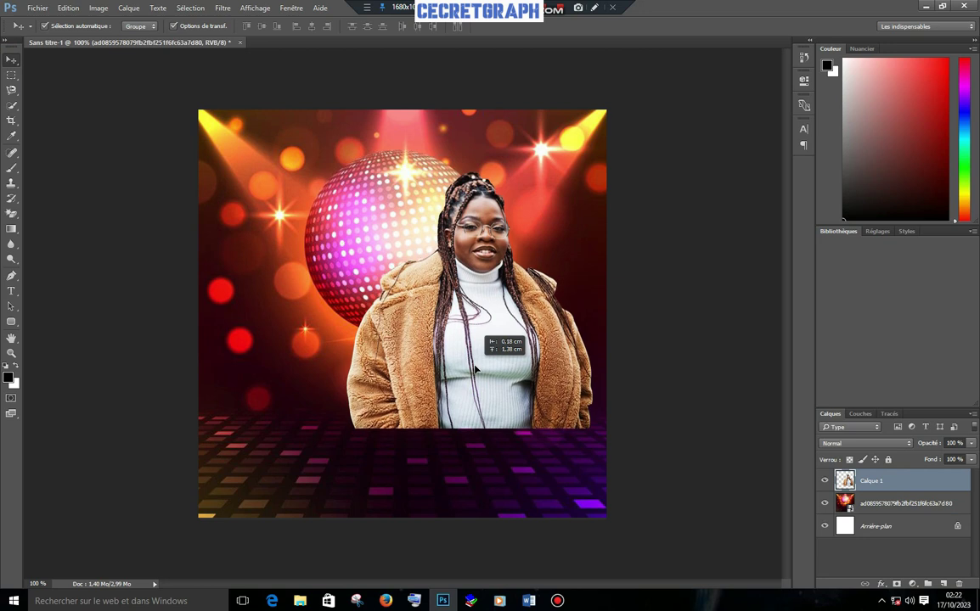
{"action": "left_click", "coordinate": [664, 209]}
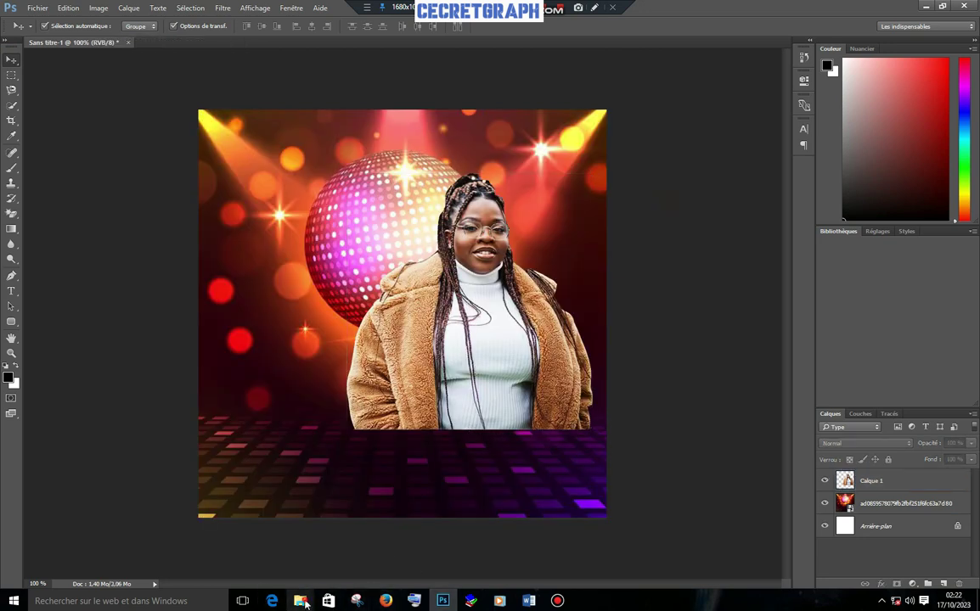
Place the bbw1 grey-dress photo onto the flyer as a new layer
{"action": "mouse_move", "coordinate": [299, 601]}
{"action": "left_click", "coordinate": [350, 550]}
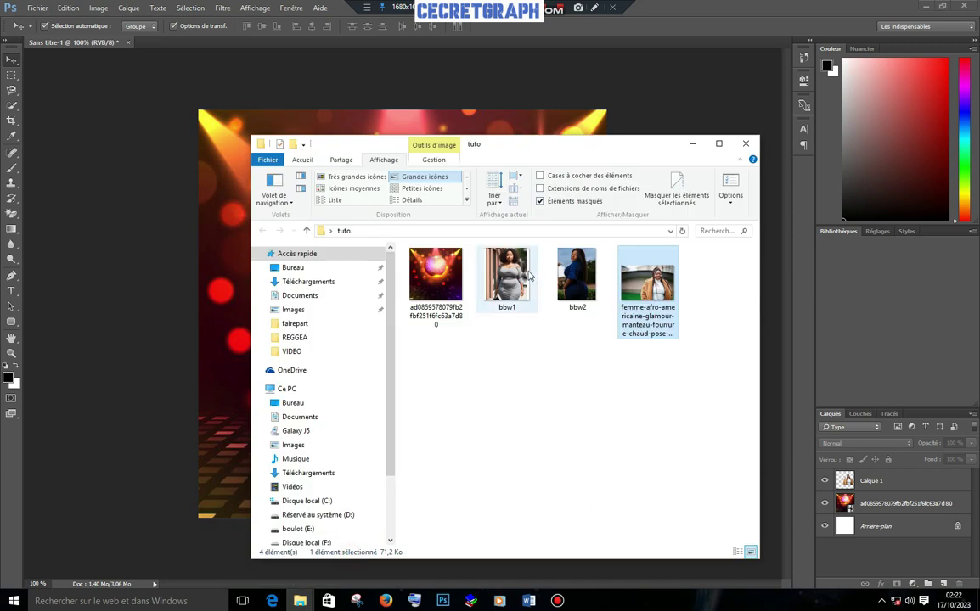
{"action": "left_click_drag", "start_coordinate": [507, 276], "coordinate": [511, 566]}
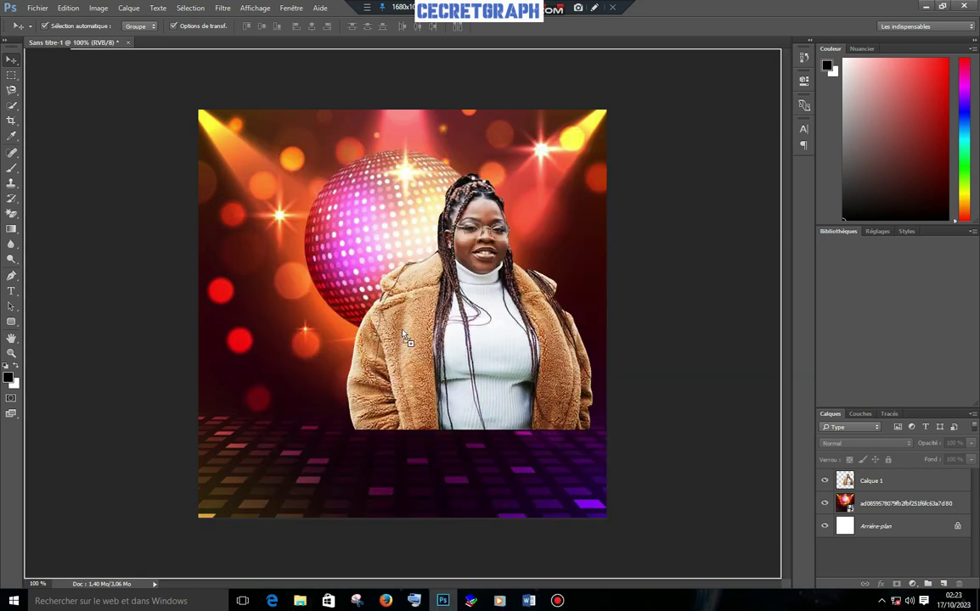
{"action": "mouse_move", "coordinate": [511, 566]}
{"action": "left_mouse_down"}
{"action": "mouse_move", "coordinate": [322, 298]}
{"action": "mouse_move", "coordinate": [357, 334]}
{"action": "left_mouse_up"}
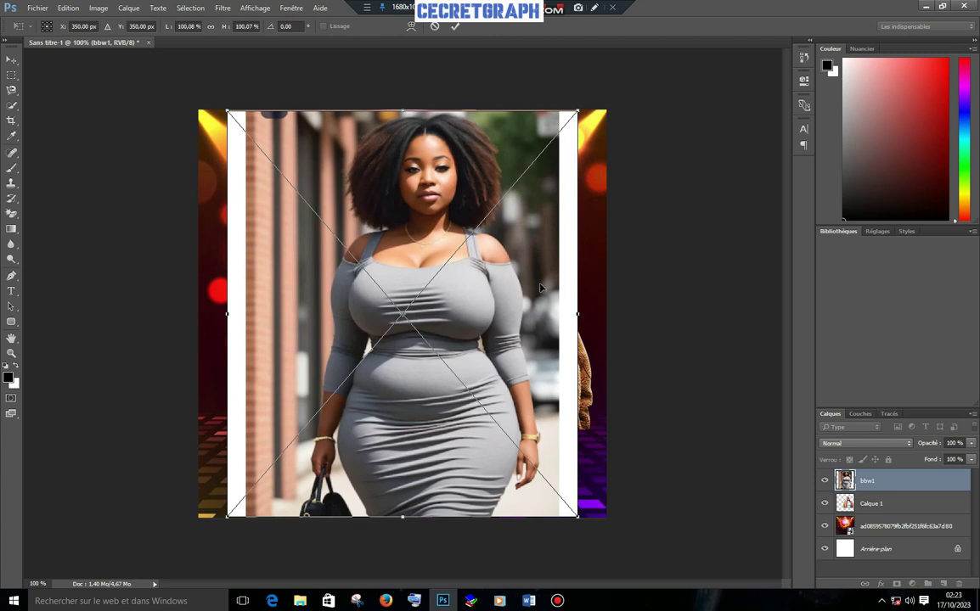
{"action": "left_click", "coordinate": [456, 28]}
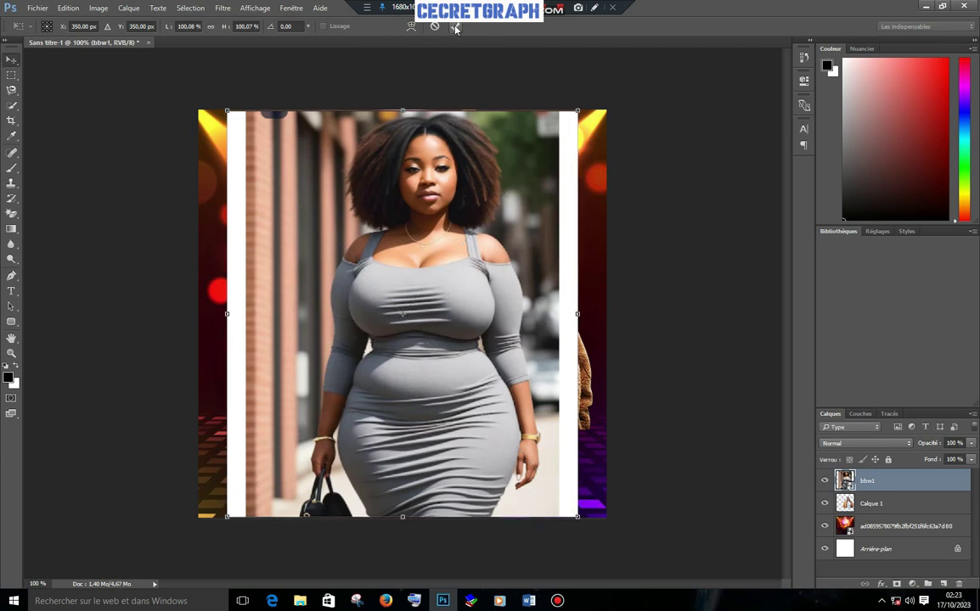
{"action": "left_click_drag", "start_coordinate": [462, 384], "coordinate": [466, 374]}
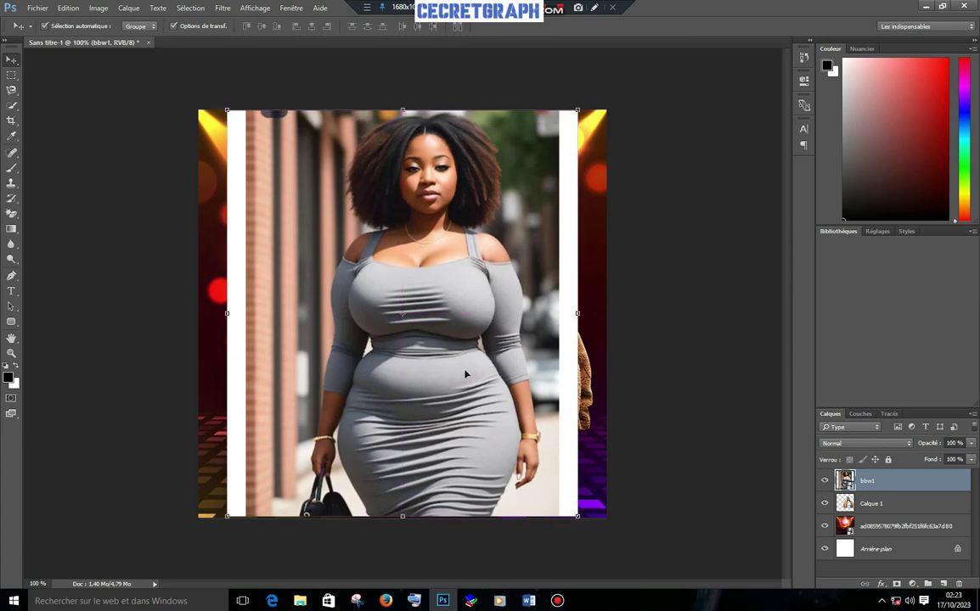
{"action": "left_click", "coordinate": [11, 90]}
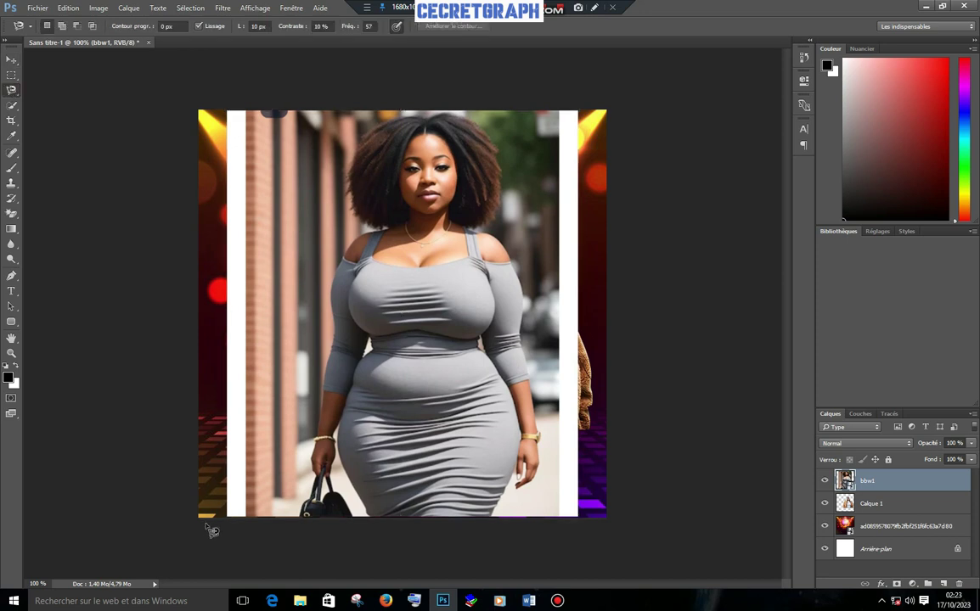
Trace the grey-dress woman with the Magnetic Lasso, copy her with Ctrl+J, delete bbw1
{"action": "left_click", "coordinate": [303, 517]}
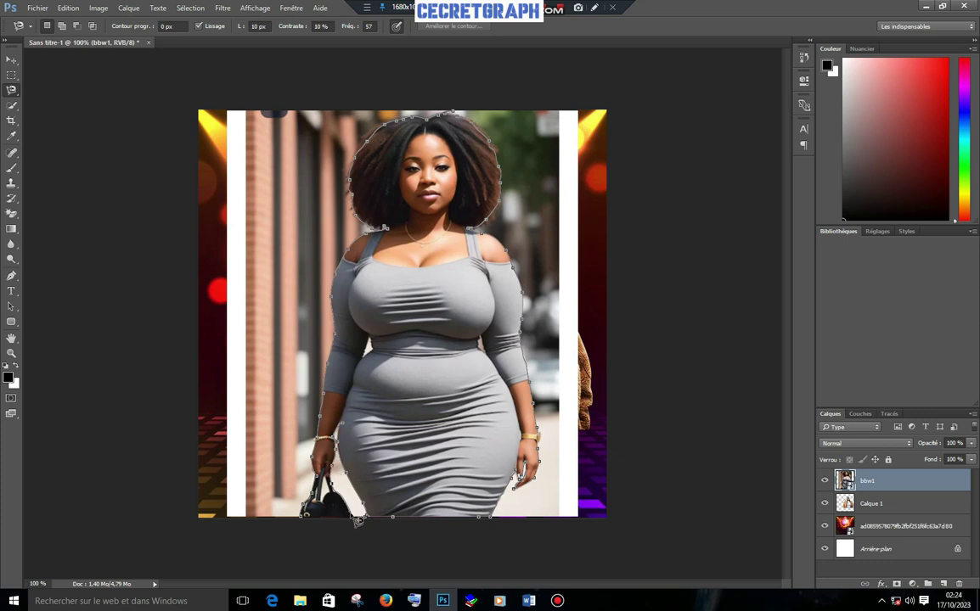
{"action": "left_click", "coordinate": [306, 521]}
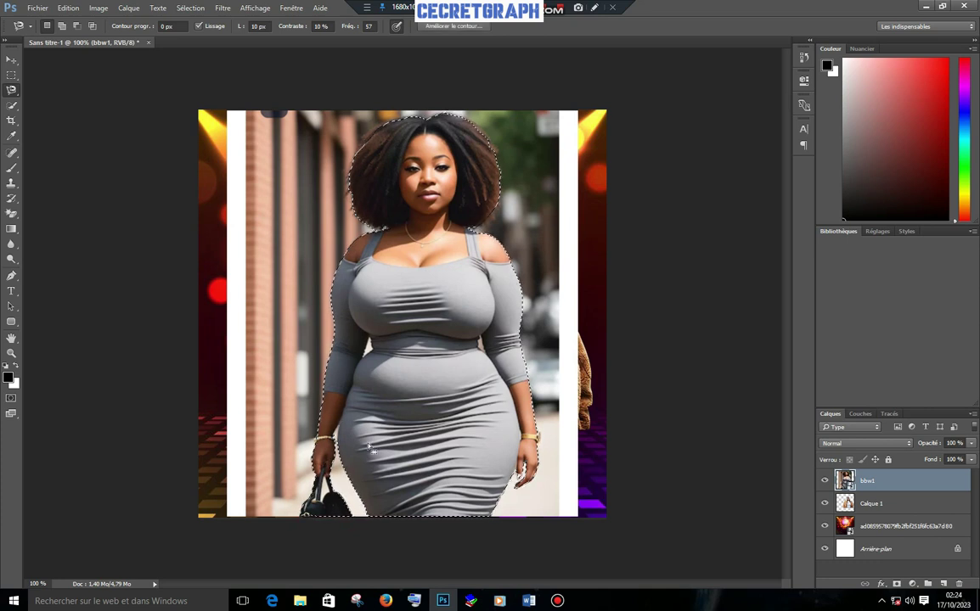
{"action": "key", "text": "ctrl+j"}
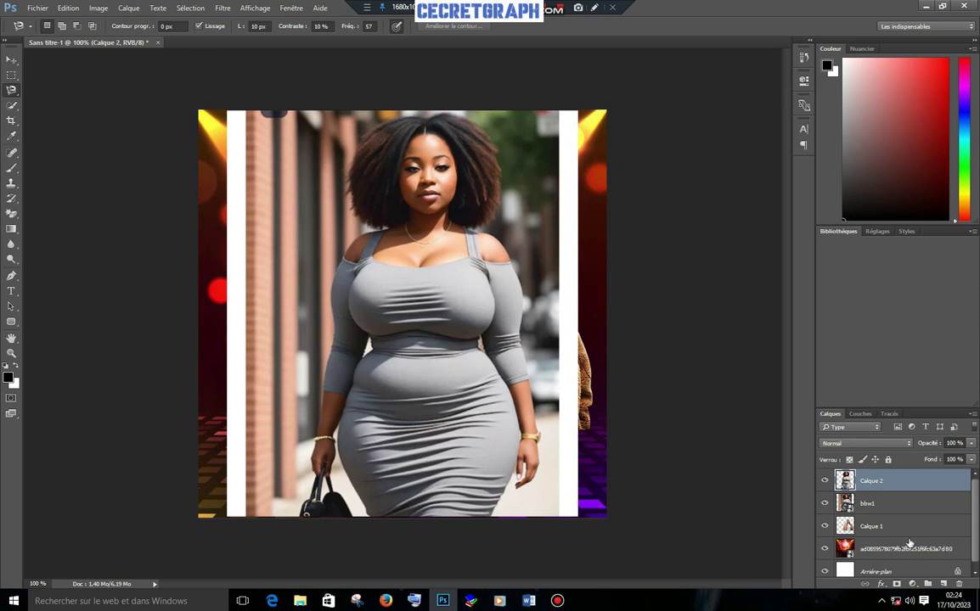
{"action": "left_click_drag", "start_coordinate": [878, 504], "coordinate": [960, 584]}
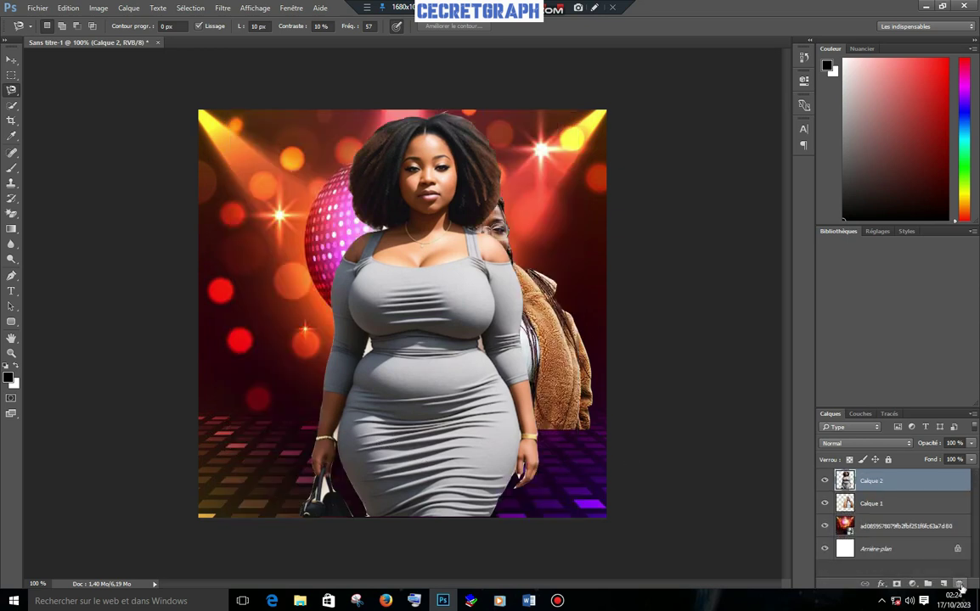
Shrink the grey-dress woman and shift her left and down beside the fur-coat woman
{"action": "left_click", "coordinate": [10, 60]}
{"action": "left_click", "coordinate": [540, 111]}
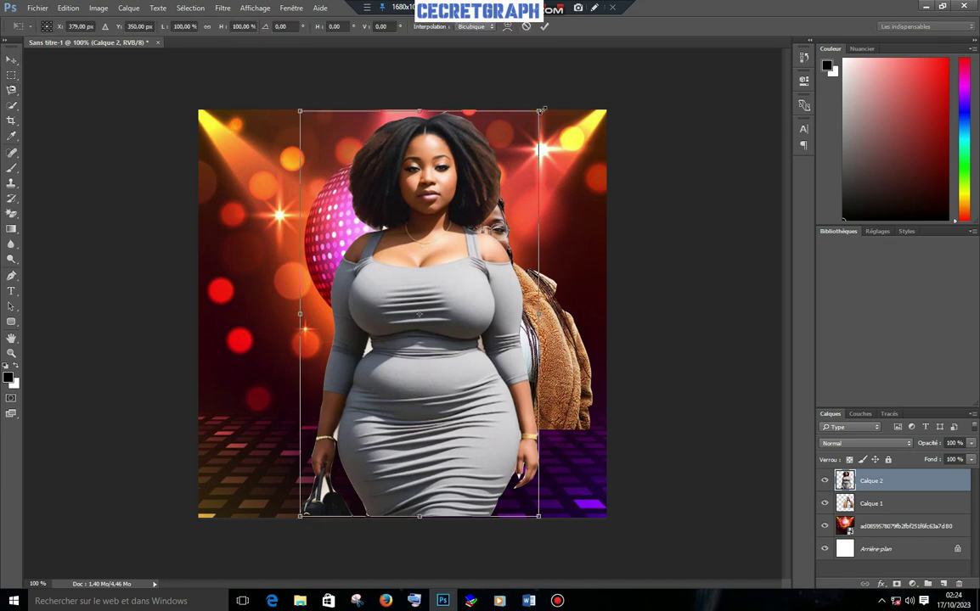
{"action": "left_click_drag", "start_coordinate": [532, 125], "coordinate": [491, 192]}
{"action": "left_click_drag", "start_coordinate": [441, 299], "coordinate": [417, 317]}
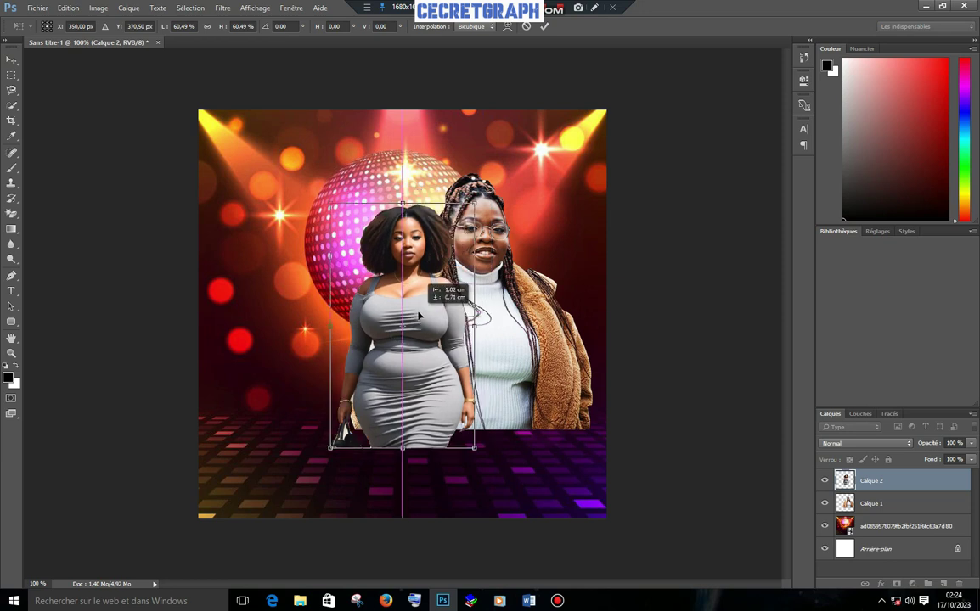
{"action": "left_click", "coordinate": [545, 26]}
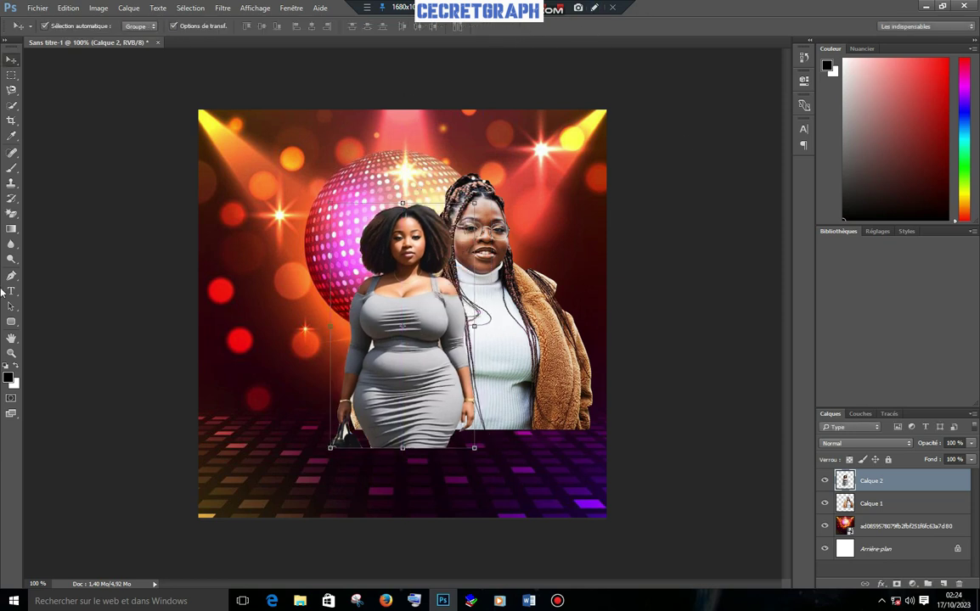
Erase the leftover street background around her bag with the Magic Eraser
{"action": "left_click", "coordinate": [12, 218]}
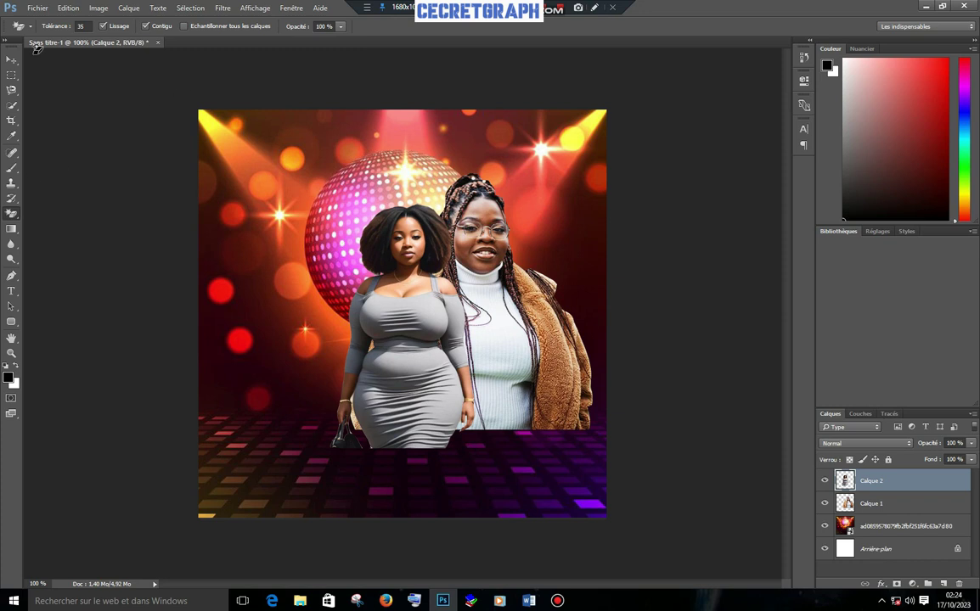
{"action": "left_click", "coordinate": [11, 59]}
{"action": "left_click", "coordinate": [613, 281]}
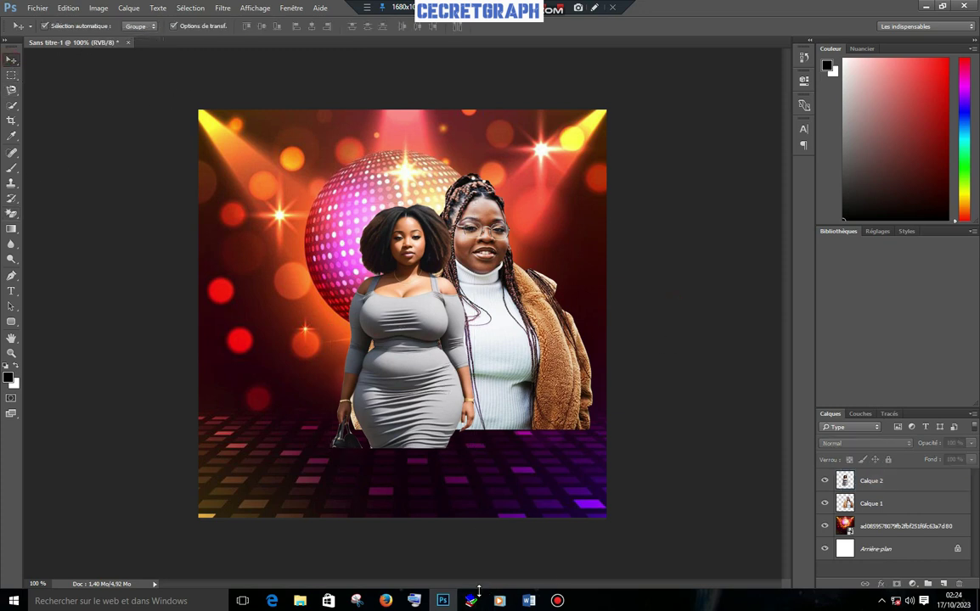
{"action": "mouse_move", "coordinate": [300, 601]}
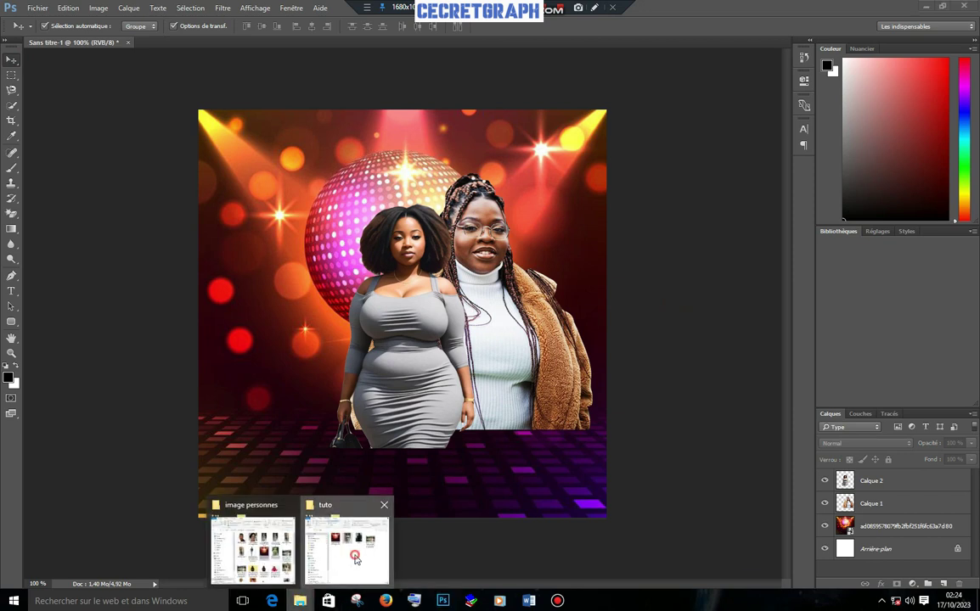
{"action": "left_click", "coordinate": [314, 582]}
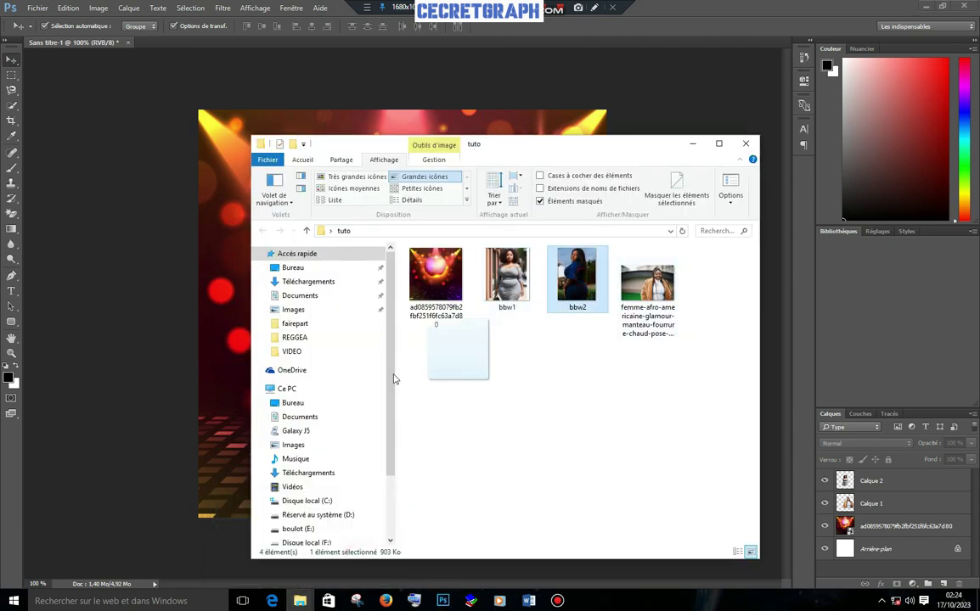
Place the bbw2 navy-dress photo as a new layer, abandoning an initial Magnetic Lasso trace
{"action": "left_click_drag", "start_coordinate": [585, 282], "coordinate": [197, 373]}
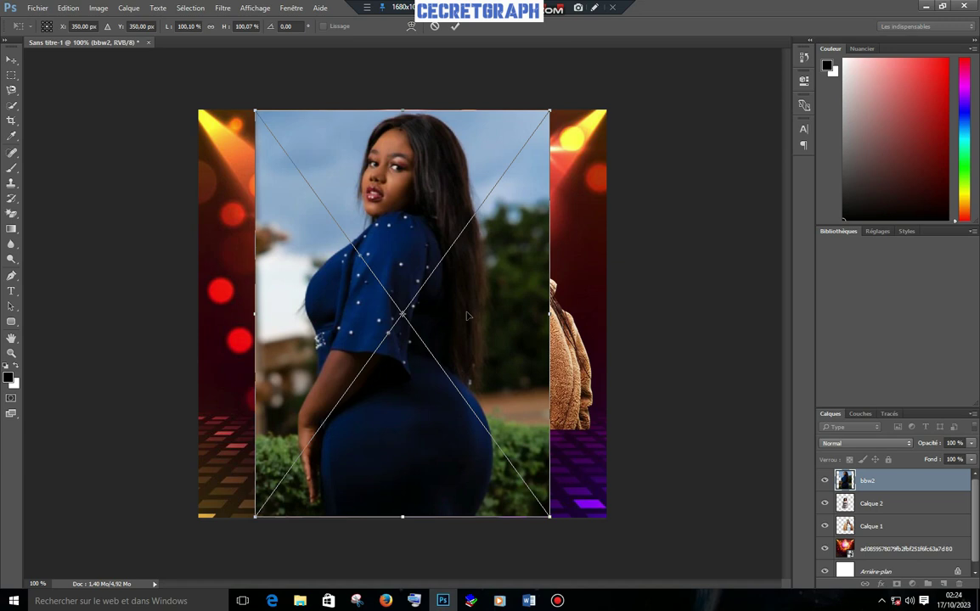
{"action": "left_click", "coordinate": [456, 26]}
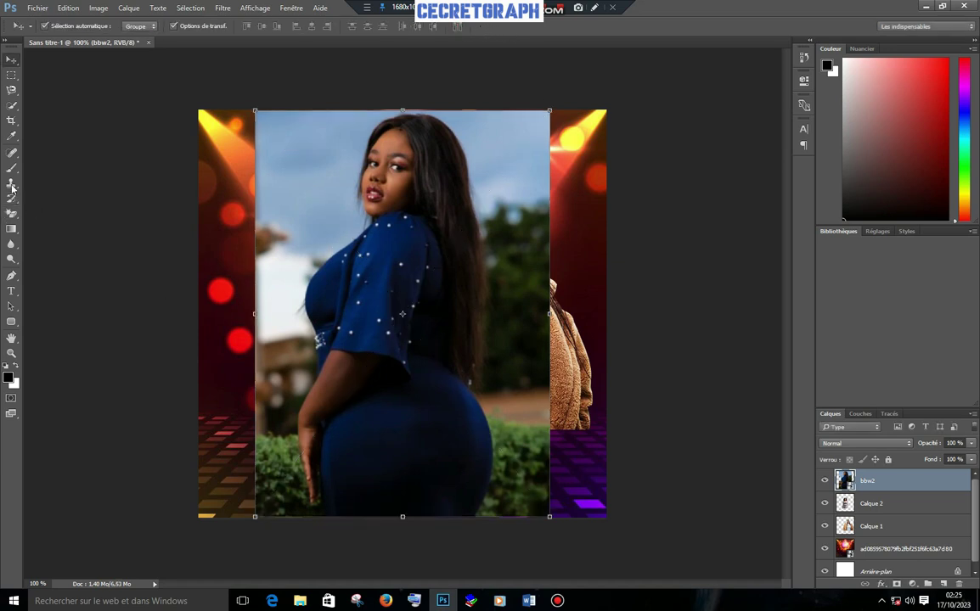
{"action": "left_click", "coordinate": [12, 90]}
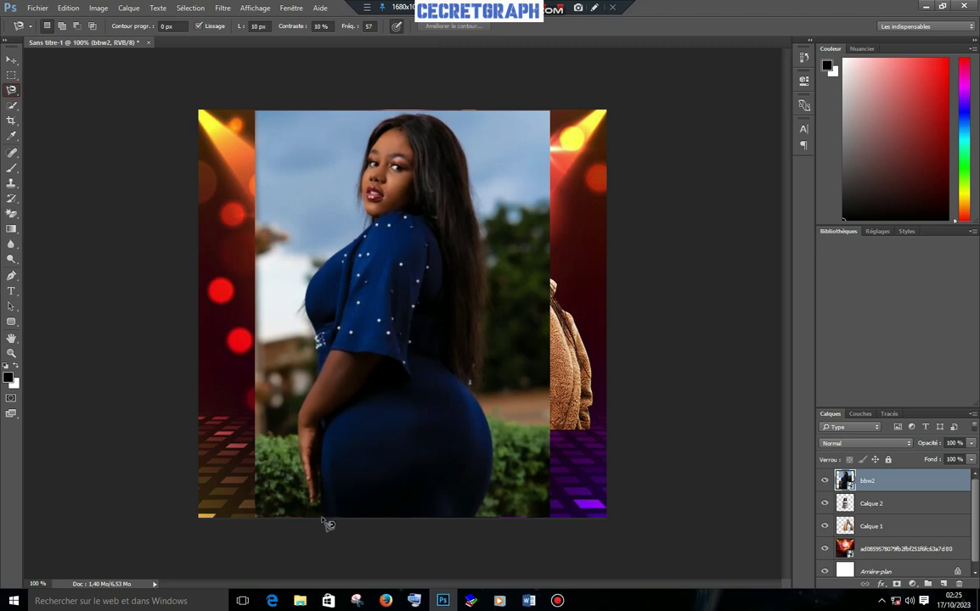
{"action": "left_click", "coordinate": [323, 514]}
{"action": "left_click", "coordinate": [318, 492]}
{"action": "key", "text": "Escape"}
{"action": "left_click", "coordinate": [11, 278]}
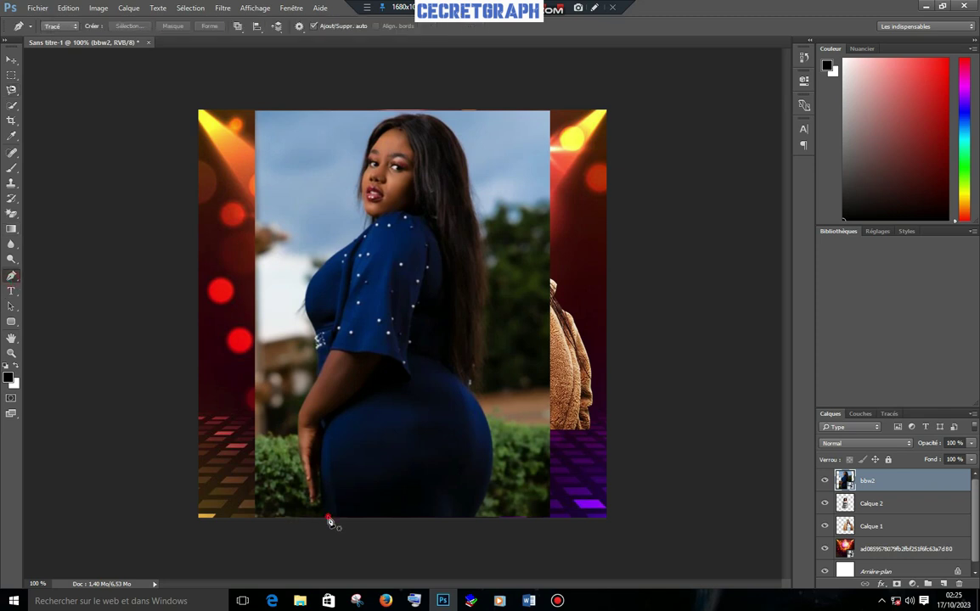
Trace curved Pen anchors from the navy-dress woman's lower edge up her hand and arm
{"action": "left_click", "coordinate": [328, 516]}
{"action": "left_click", "coordinate": [321, 459]}
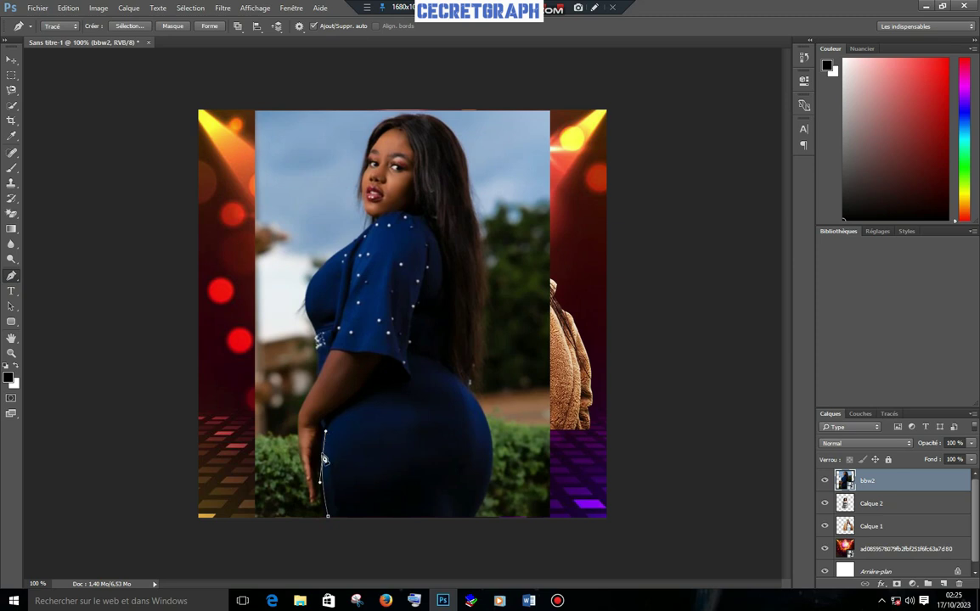
{"action": "mouse_move", "coordinate": [326, 462]}
{"action": "left_mouse_down"}
{"action": "mouse_move", "coordinate": [316, 473]}
{"action": "mouse_move", "coordinate": [323, 510]}
{"action": "left_mouse_up"}
{"action": "left_click_drag", "start_coordinate": [325, 515], "coordinate": [323, 528]}
{"action": "left_click", "coordinate": [327, 516], "text": "alt"}
{"action": "left_click_drag", "start_coordinate": [309, 511], "coordinate": [314, 484]}
{"action": "left_click_drag", "start_coordinate": [300, 416], "coordinate": [301, 372]}
{"action": "left_click", "coordinate": [299, 416], "text": "alt"}
{"action": "left_click_drag", "start_coordinate": [333, 370], "coordinate": [322, 383]}
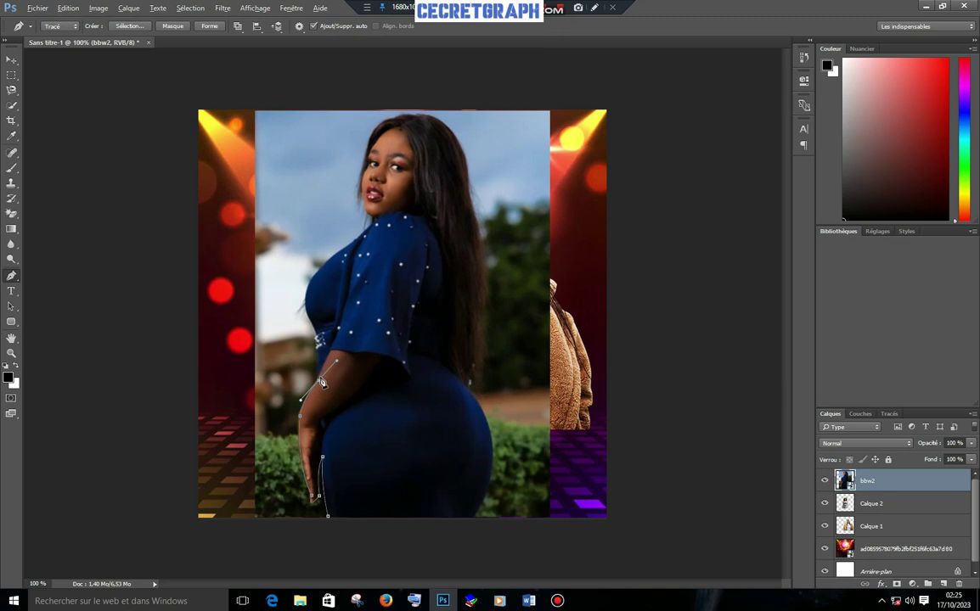
{"action": "left_click_drag", "start_coordinate": [320, 345], "coordinate": [318, 343]}
Continue the path over her shoulder, neck and face to the top of her head
{"action": "left_click_drag", "start_coordinate": [336, 252], "coordinate": [393, 212]}
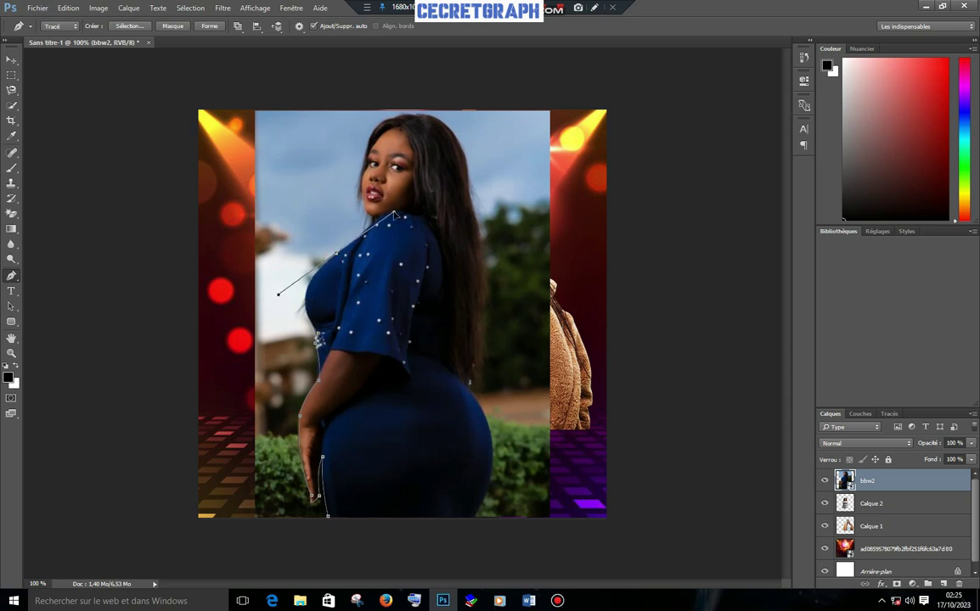
{"action": "left_click", "coordinate": [338, 255], "text": "alt"}
{"action": "left_click", "coordinate": [375, 229]}
{"action": "left_click_drag", "start_coordinate": [382, 144], "coordinate": [380, 132]}
{"action": "left_click", "coordinate": [376, 149]}
{"action": "left_click_drag", "start_coordinate": [377, 134], "coordinate": [387, 129]}
{"action": "left_click_drag", "start_coordinate": [410, 116], "coordinate": [437, 125]}
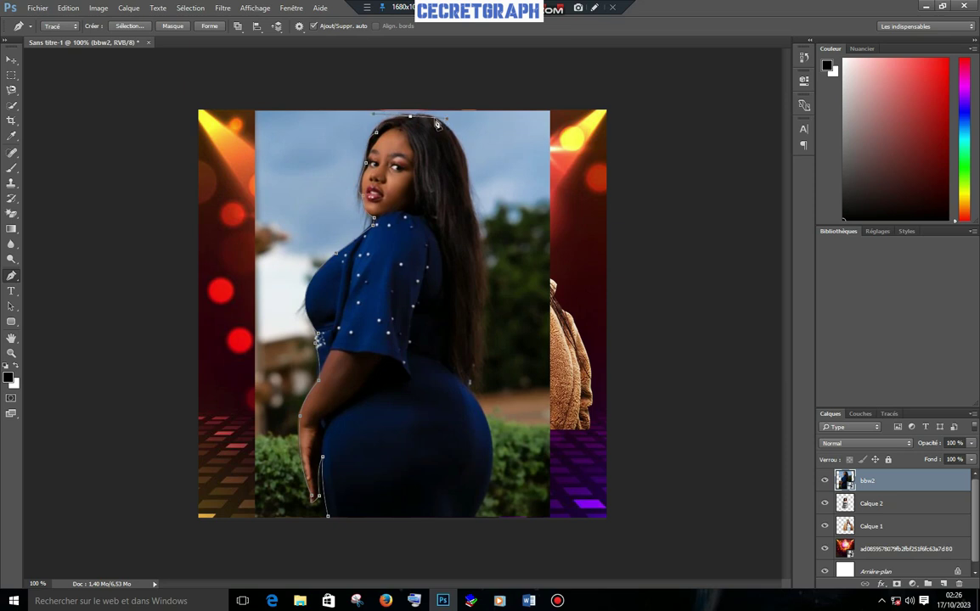
Undo the stray head anchor, then curve the path over her head and down her hair
{"action": "key", "text": "ctrl+z"}
{"action": "left_click_drag", "start_coordinate": [394, 120], "coordinate": [415, 121]}
{"action": "left_click_drag", "start_coordinate": [435, 123], "coordinate": [455, 132]}
{"action": "left_click", "coordinate": [471, 221]}
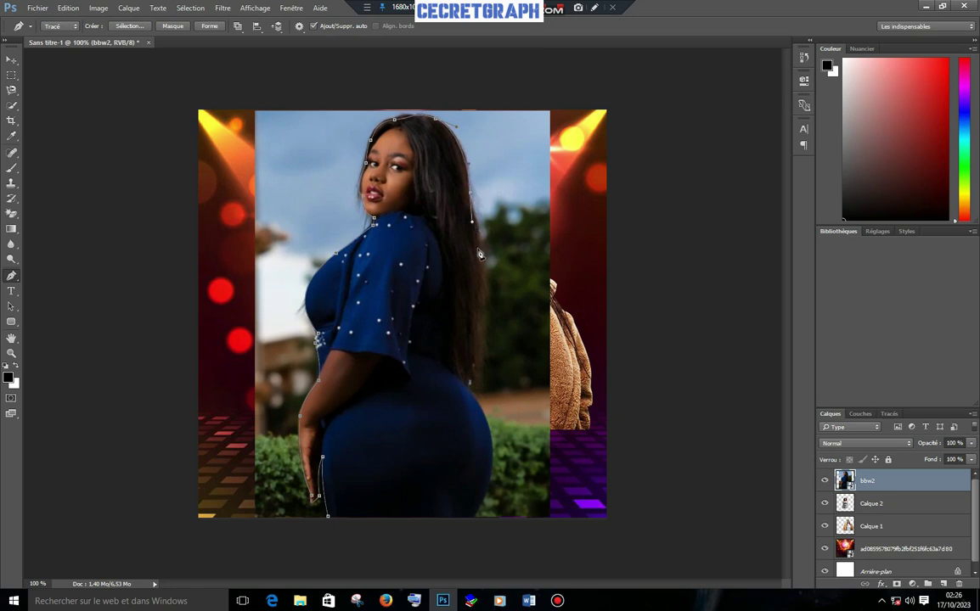
{"action": "left_click_drag", "start_coordinate": [482, 316], "coordinate": [476, 369]}
Carry the path down her hip to the bottom edge and close it at the starting anchor
{"action": "left_click_drag", "start_coordinate": [472, 384], "coordinate": [473, 397]}
{"action": "left_click_drag", "start_coordinate": [473, 518], "coordinate": [435, 605]}
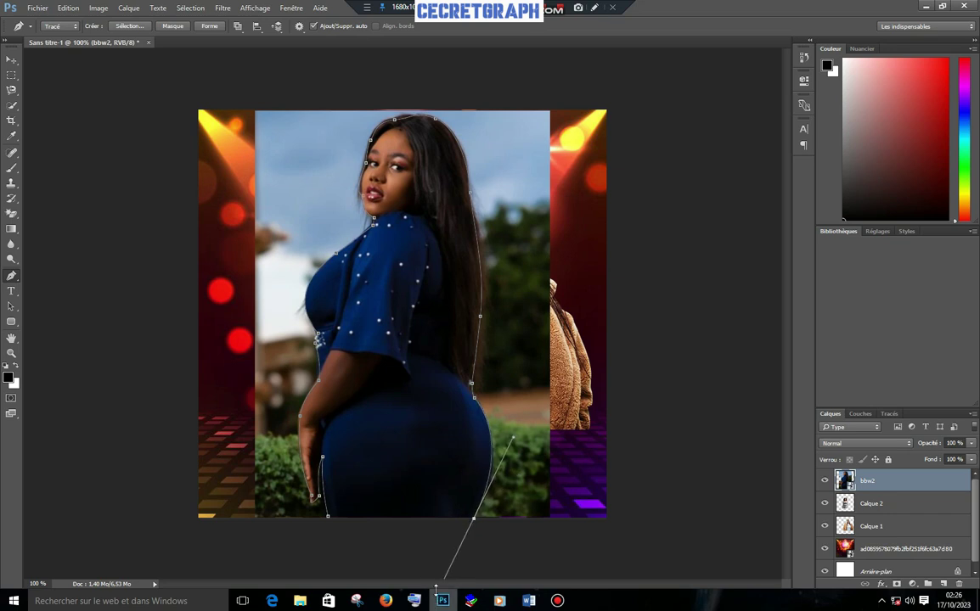
{"action": "left_click", "coordinate": [473, 519], "text": "alt"}
{"action": "left_click", "coordinate": [329, 518]}
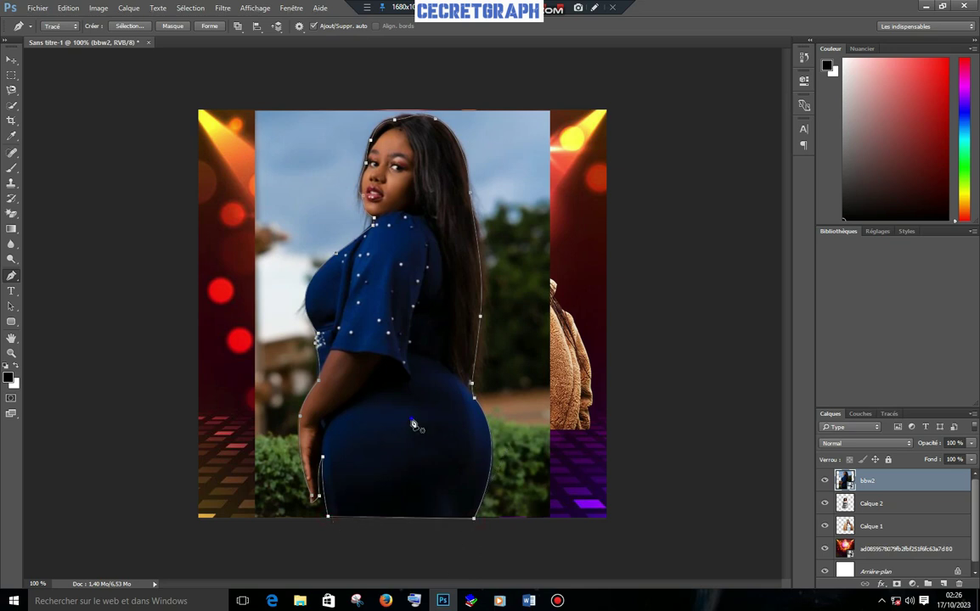
{"action": "right_click", "coordinate": [370, 377]}
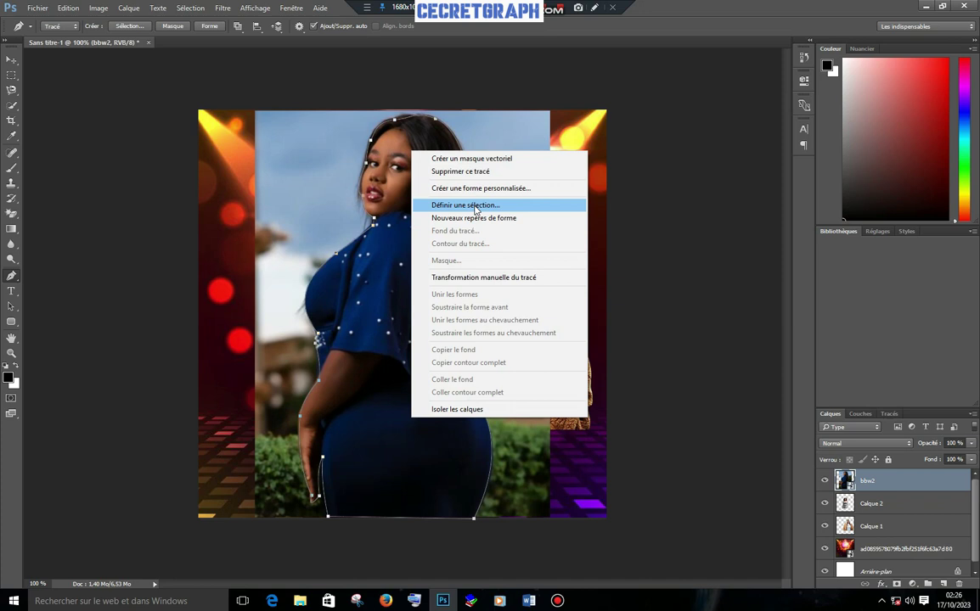
Make a selection from the path, copy the woman to a new layer, and delete bbw2
{"action": "left_click", "coordinate": [475, 206]}
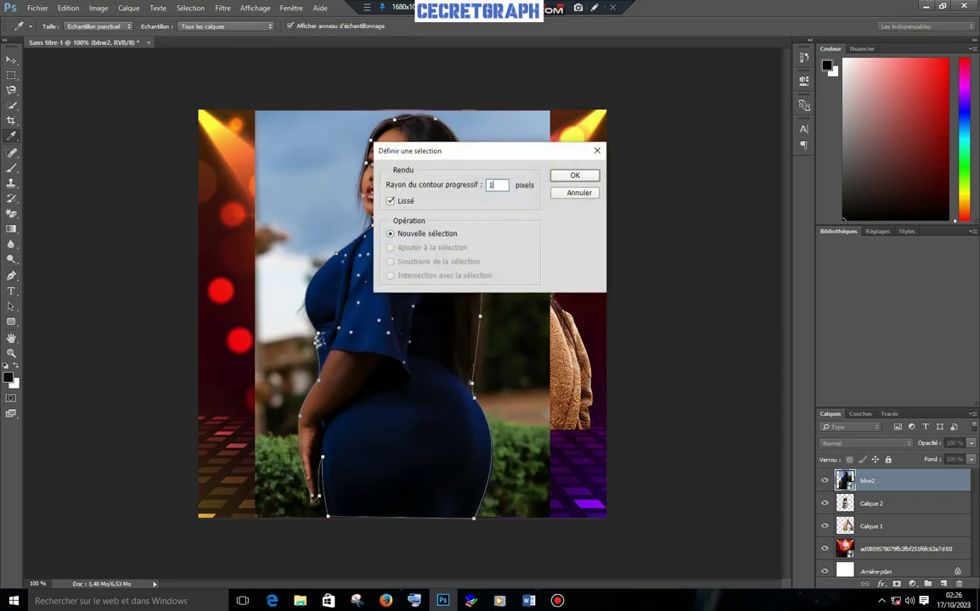
{"action": "left_click", "coordinate": [589, 175]}
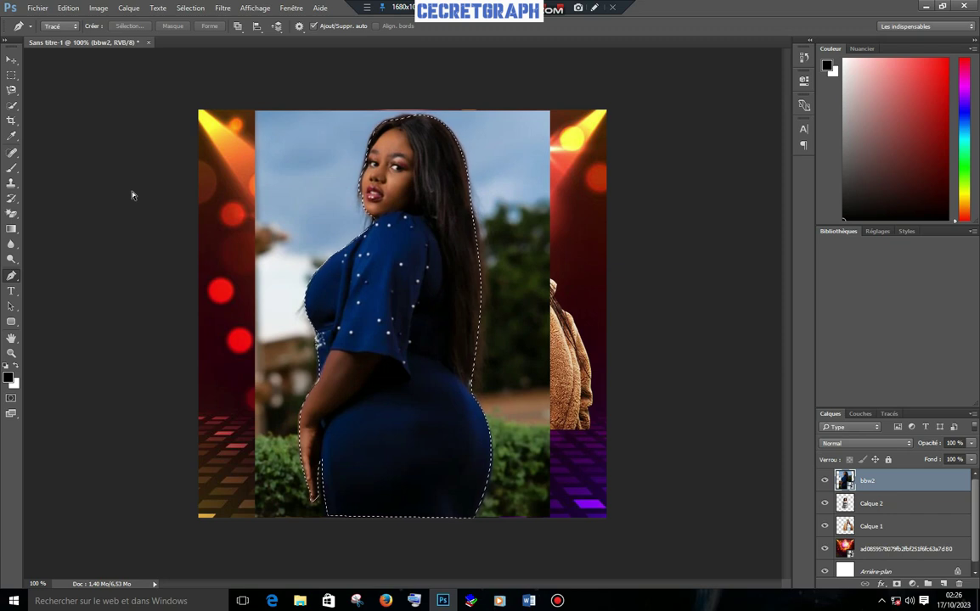
{"action": "key", "text": "ctrl+j"}
{"action": "left_click_drag", "start_coordinate": [867, 504], "coordinate": [958, 584]}
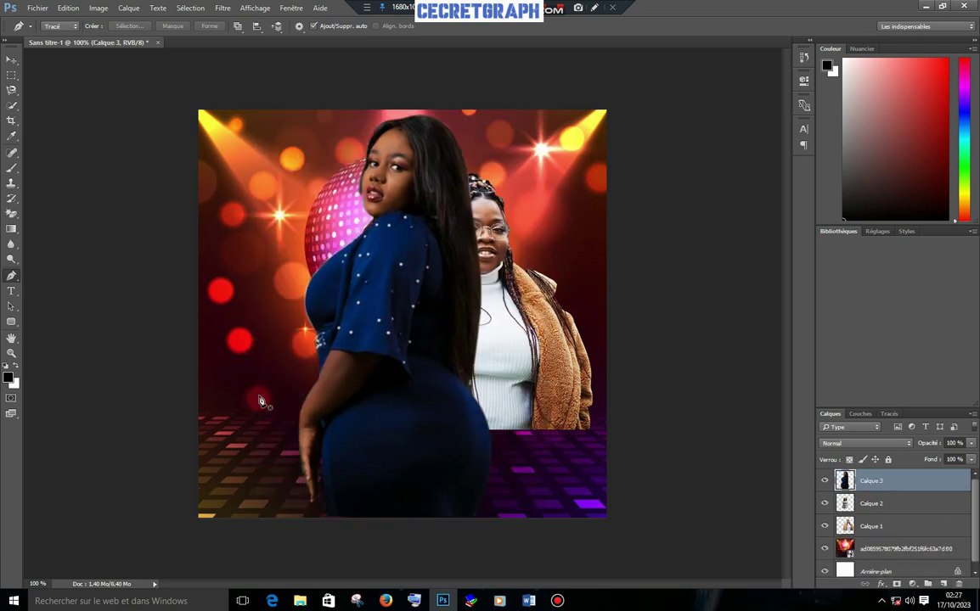
Shrink the woman in blue and move her to the left
{"action": "left_click", "coordinate": [10, 60]}
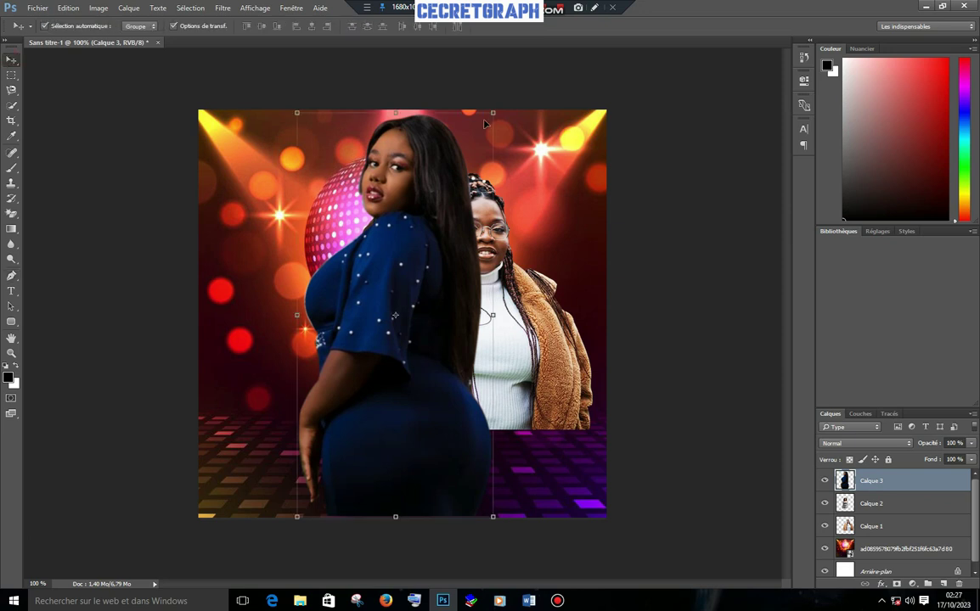
{"action": "left_click_drag", "start_coordinate": [491, 111], "coordinate": [480, 173]}
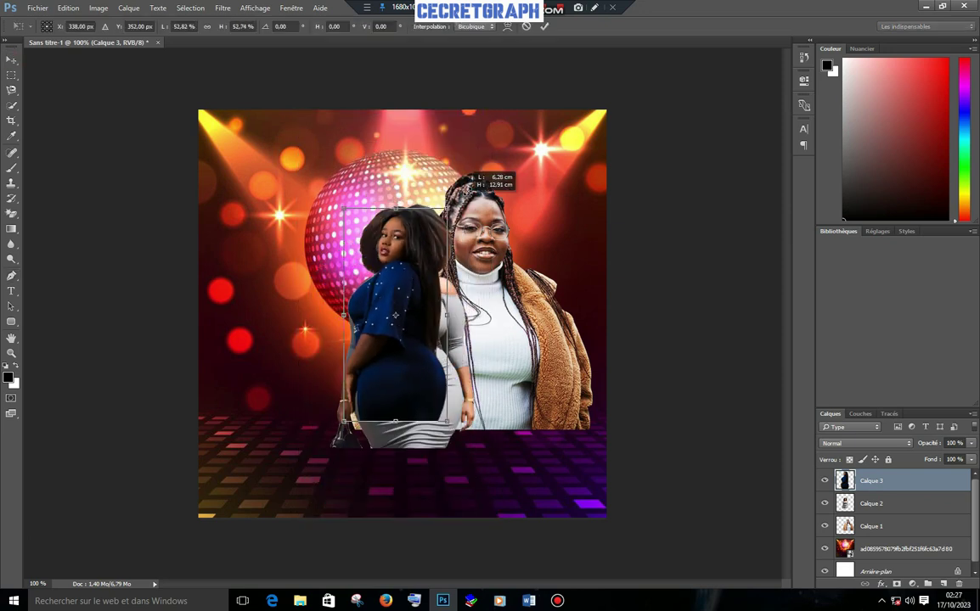
{"action": "left_click_drag", "start_coordinate": [416, 315], "coordinate": [345, 320]}
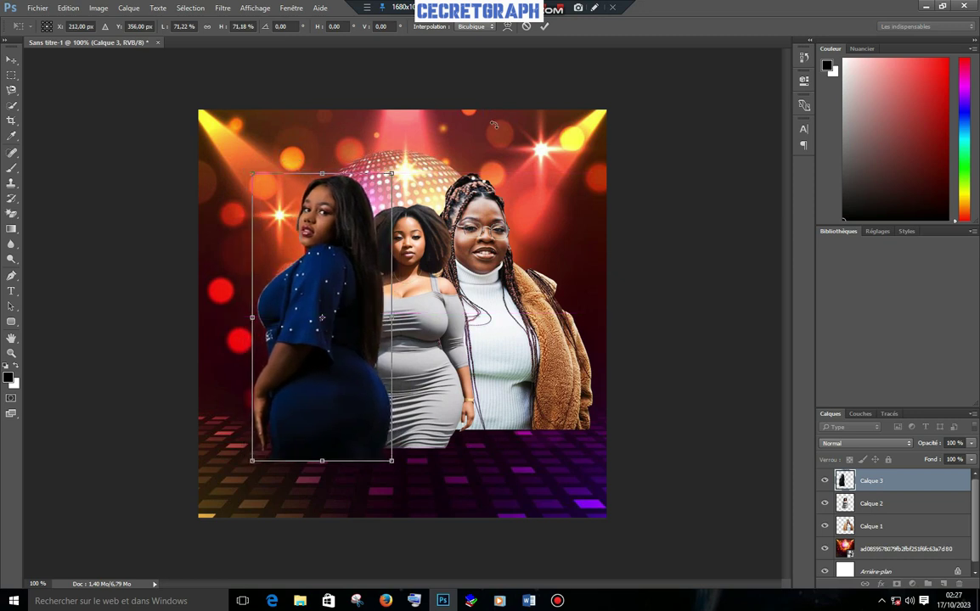
{"action": "left_click", "coordinate": [546, 28]}
Move the grey-dress woman's layer above the woman in blue and lock the disco background
{"action": "left_click_drag", "start_coordinate": [861, 507], "coordinate": [878, 472]}
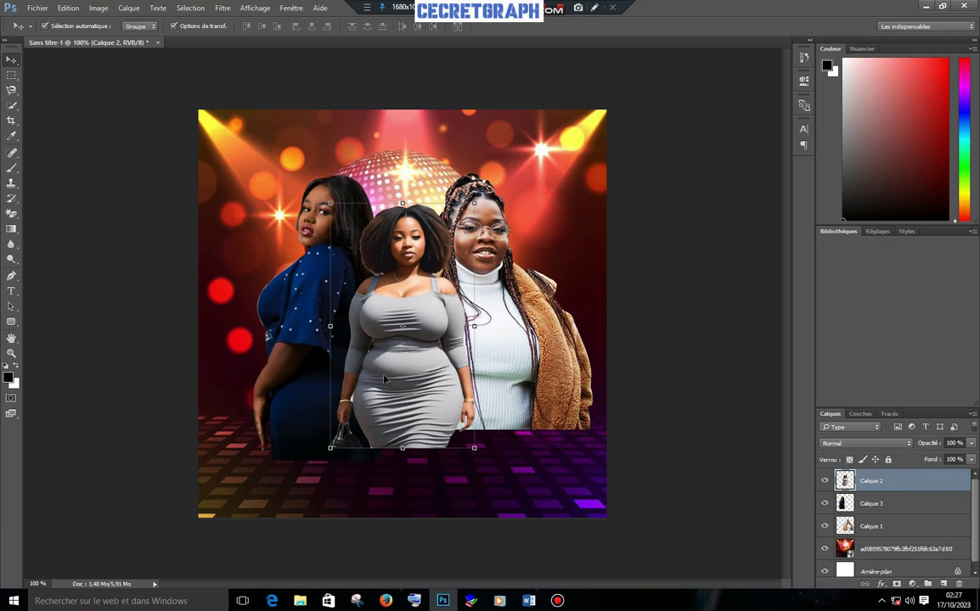
{"action": "left_click", "coordinate": [866, 524]}
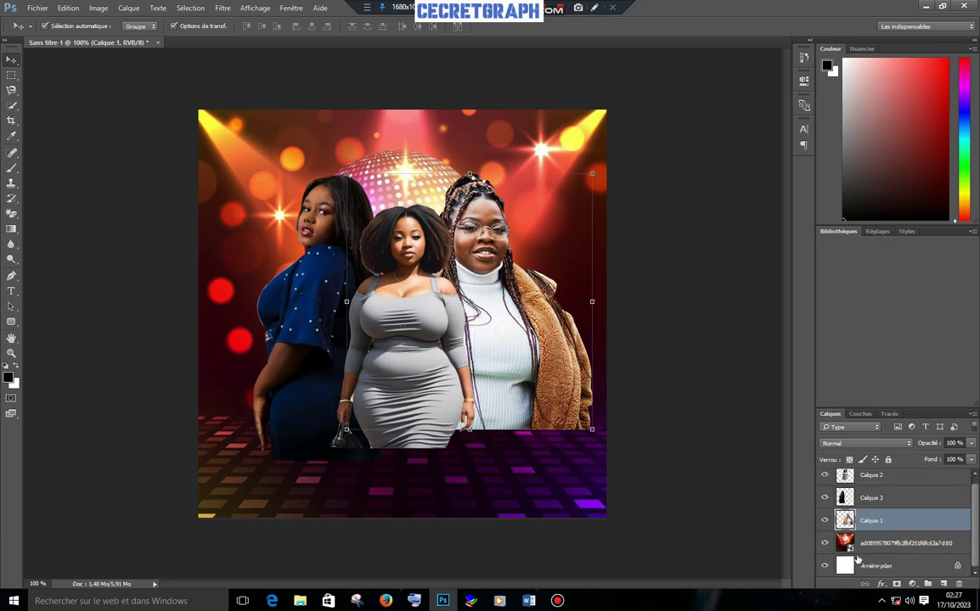
{"action": "left_click", "coordinate": [909, 548]}
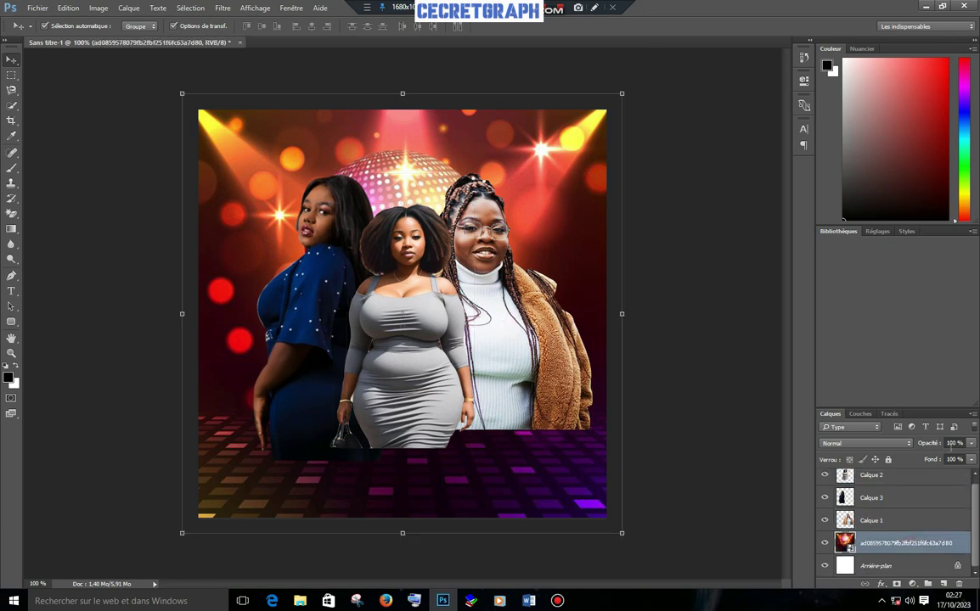
{"action": "left_click", "coordinate": [888, 459]}
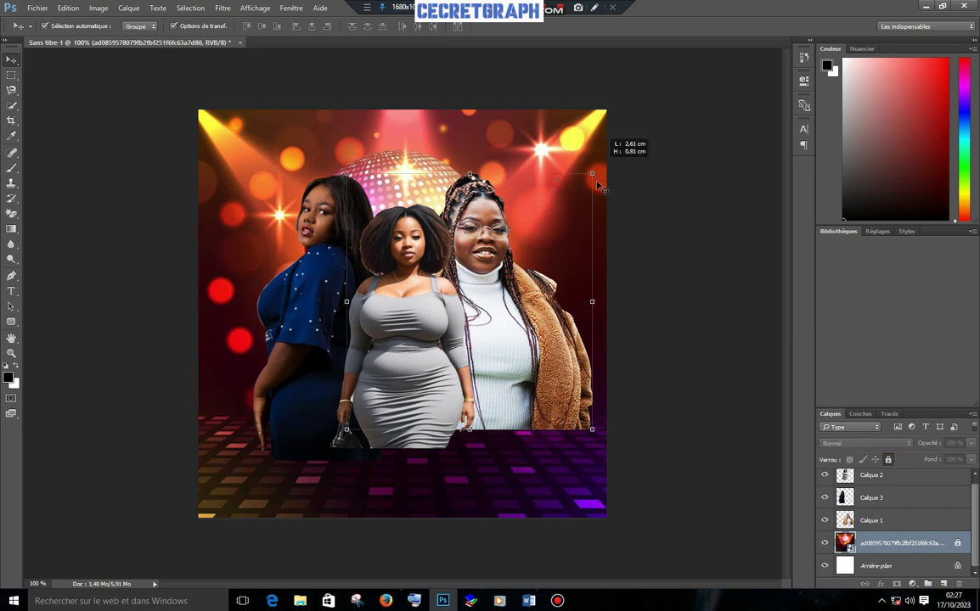
{"action": "left_click_drag", "start_coordinate": [600, 172], "coordinate": [628, 196]}
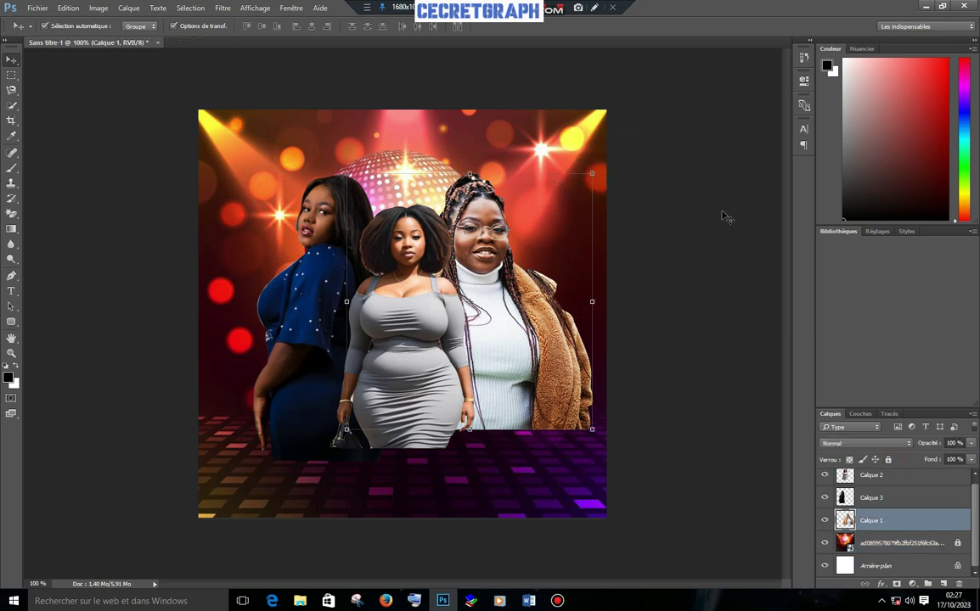
Raise the woman in grey slightly and rescale the woman in blue to about 79%, up-left
{"action": "left_click", "coordinate": [297, 318]}
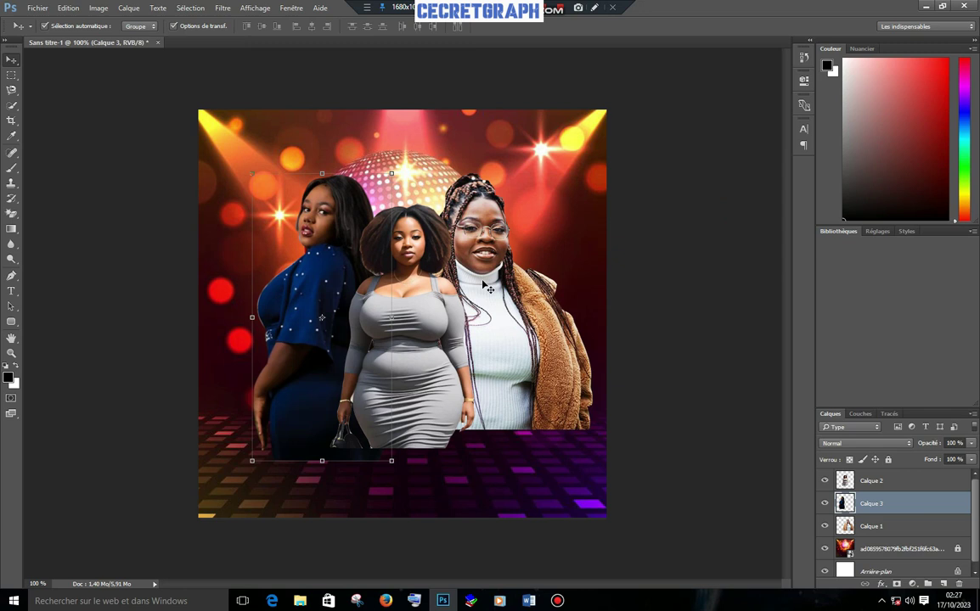
{"action": "left_click_drag", "start_coordinate": [413, 301], "coordinate": [405, 274]}
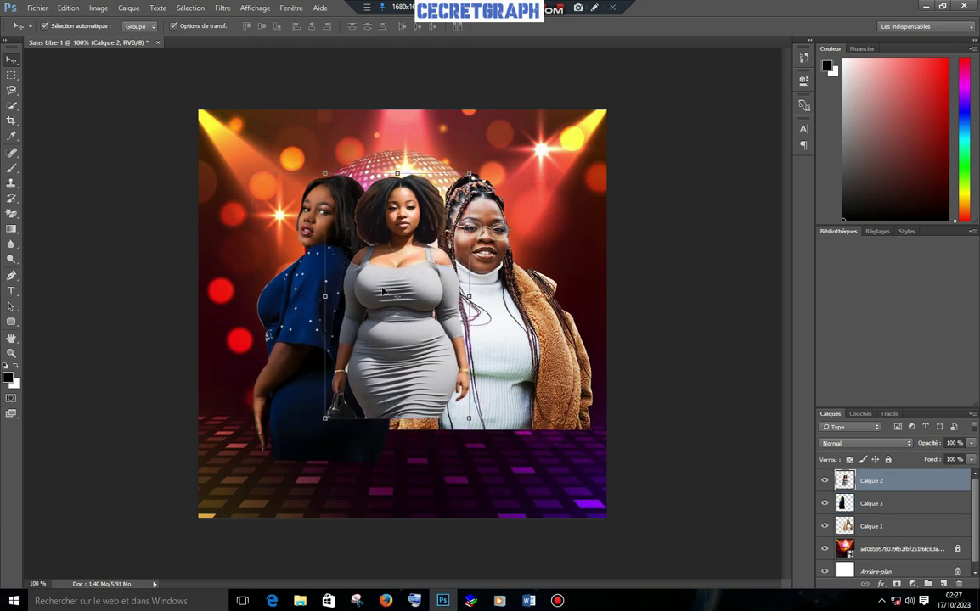
{"action": "left_click", "coordinate": [272, 335]}
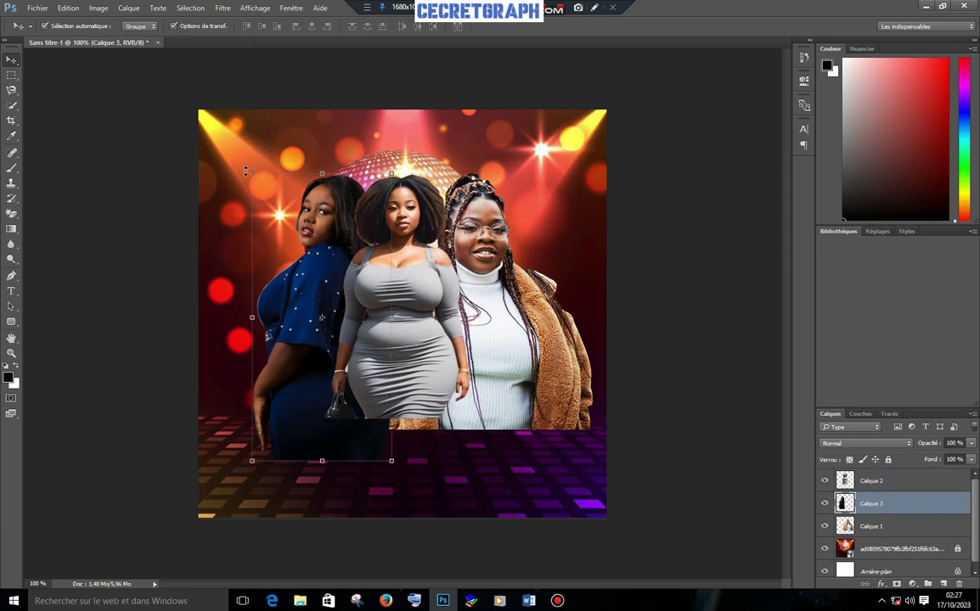
{"action": "left_click_drag", "start_coordinate": [245, 171], "coordinate": [281, 232]}
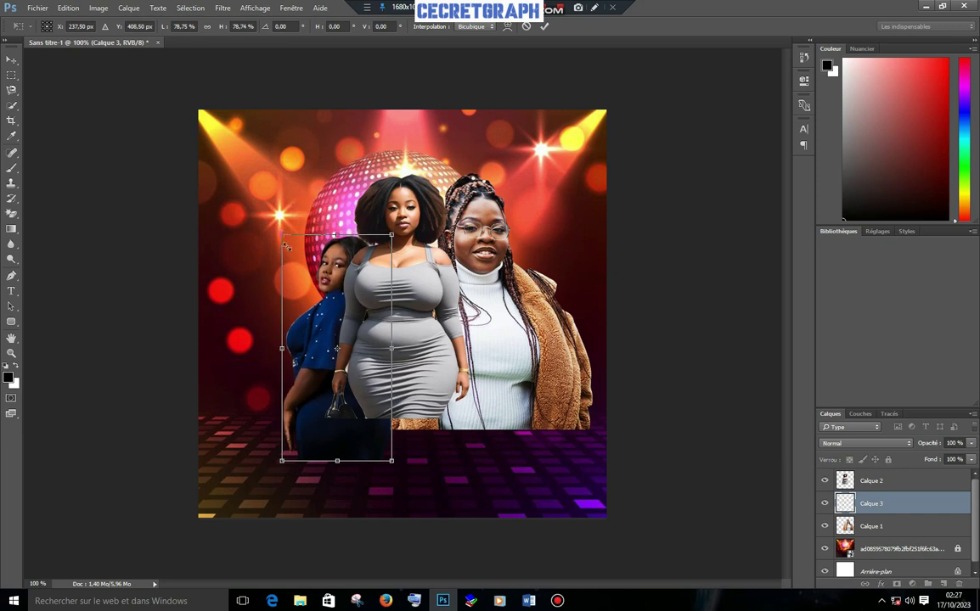
{"action": "left_click_drag", "start_coordinate": [318, 340], "coordinate": [295, 299]}
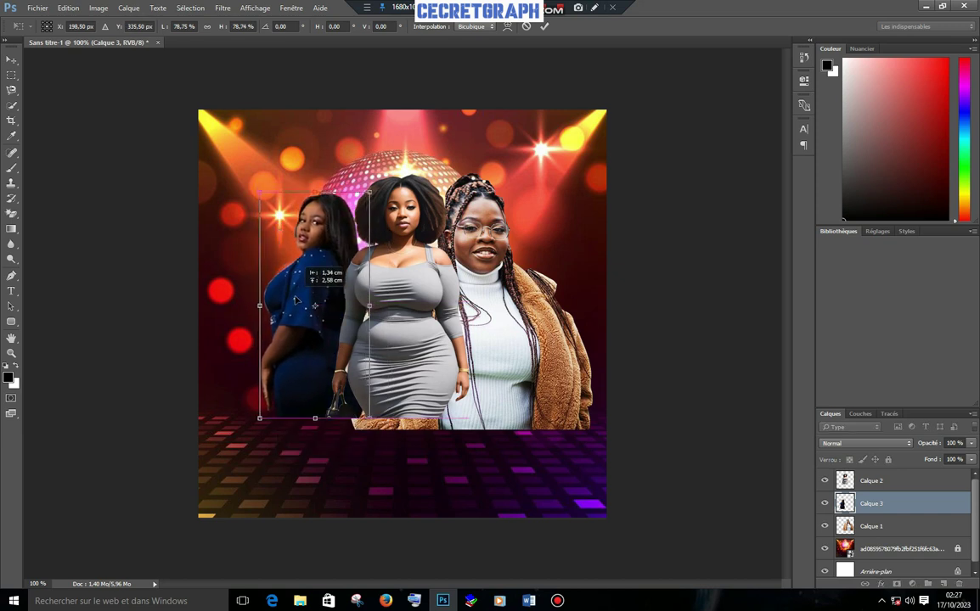
{"action": "left_click_drag", "start_coordinate": [296, 299], "coordinate": [300, 315]}
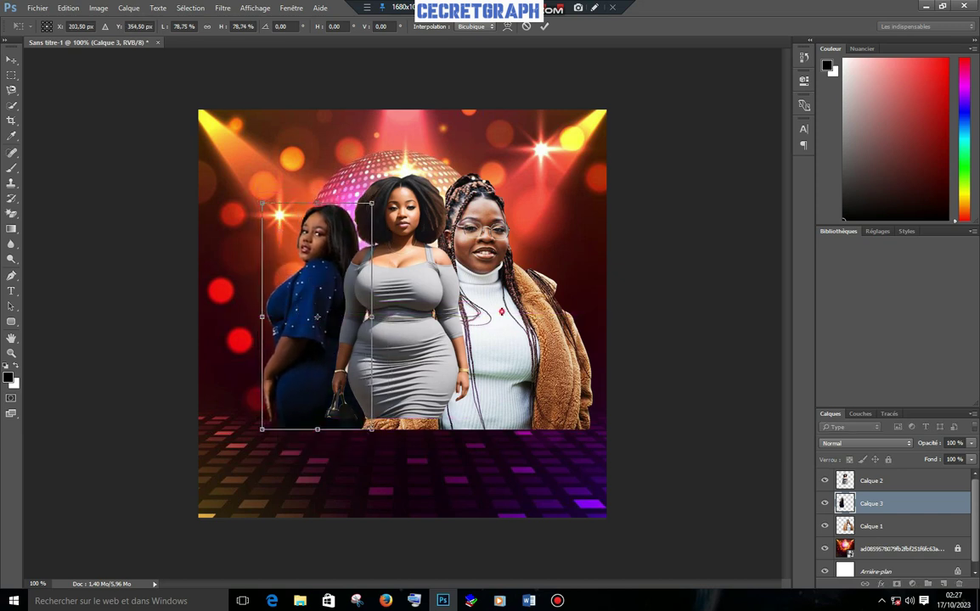
{"action": "key", "text": "Return"}
{"action": "left_click", "coordinate": [451, 344]}
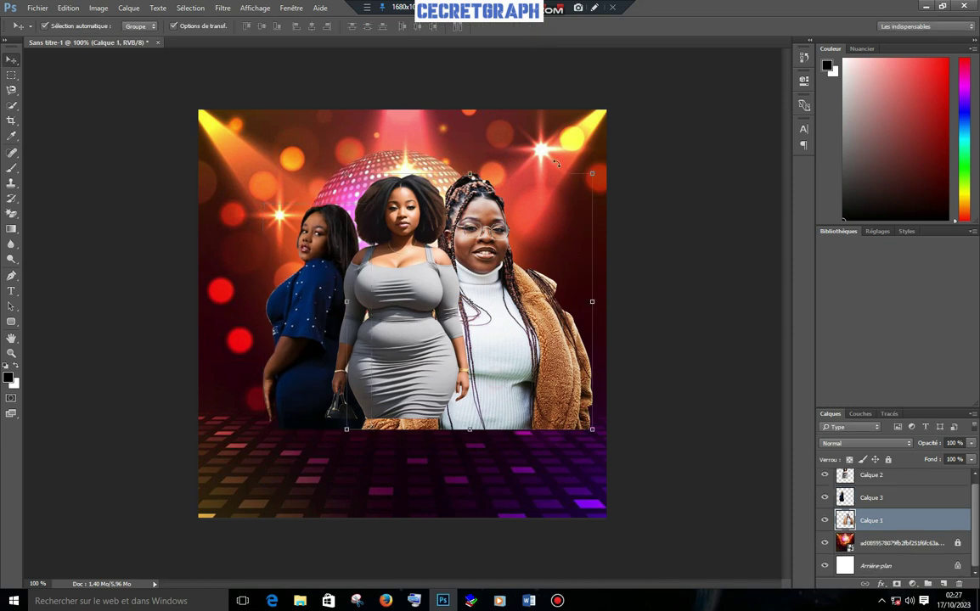
Scale the woman in white to about 71% and place her at the right
{"action": "left_click_drag", "start_coordinate": [593, 173], "coordinate": [520, 249]}
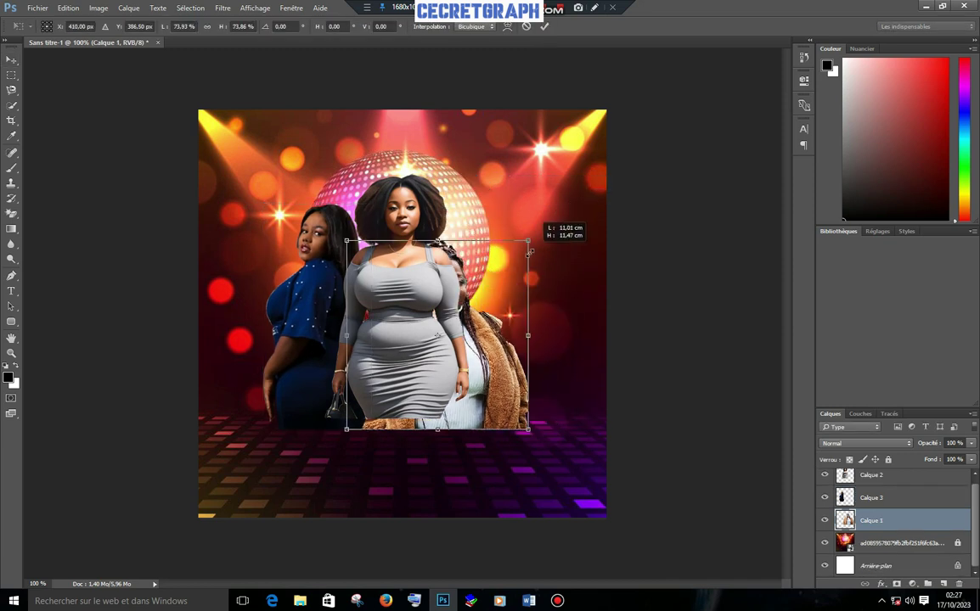
{"action": "left_click_drag", "start_coordinate": [491, 339], "coordinate": [534, 328]}
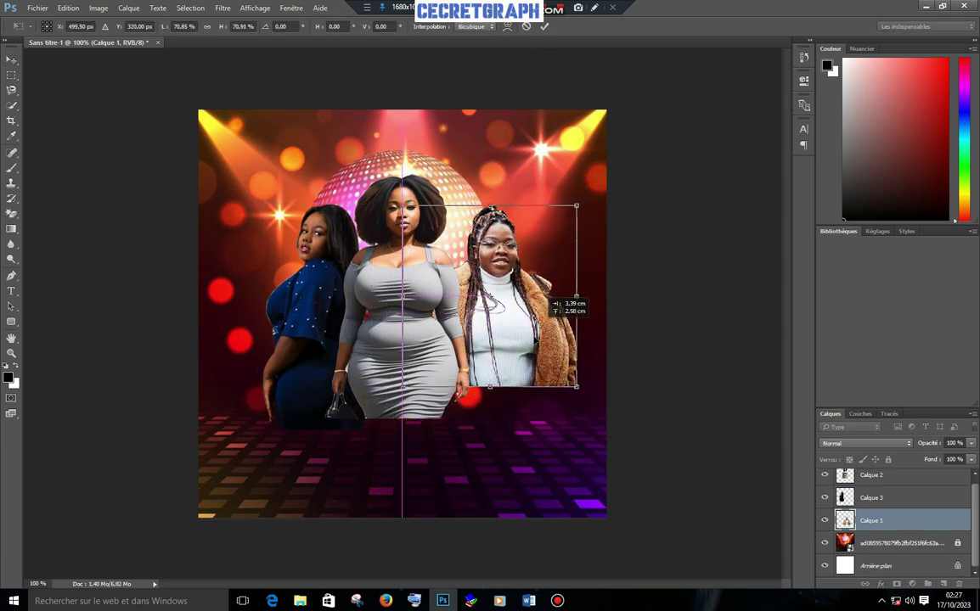
{"action": "left_click_drag", "start_coordinate": [526, 360], "coordinate": [525, 349]}
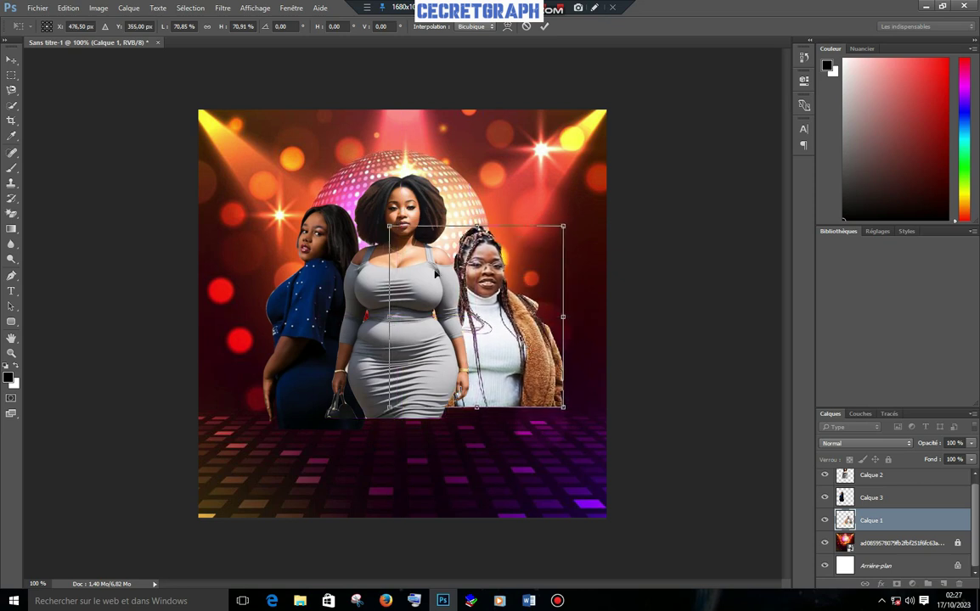
{"action": "left_click_drag", "start_coordinate": [564, 225], "coordinate": [574, 201]}
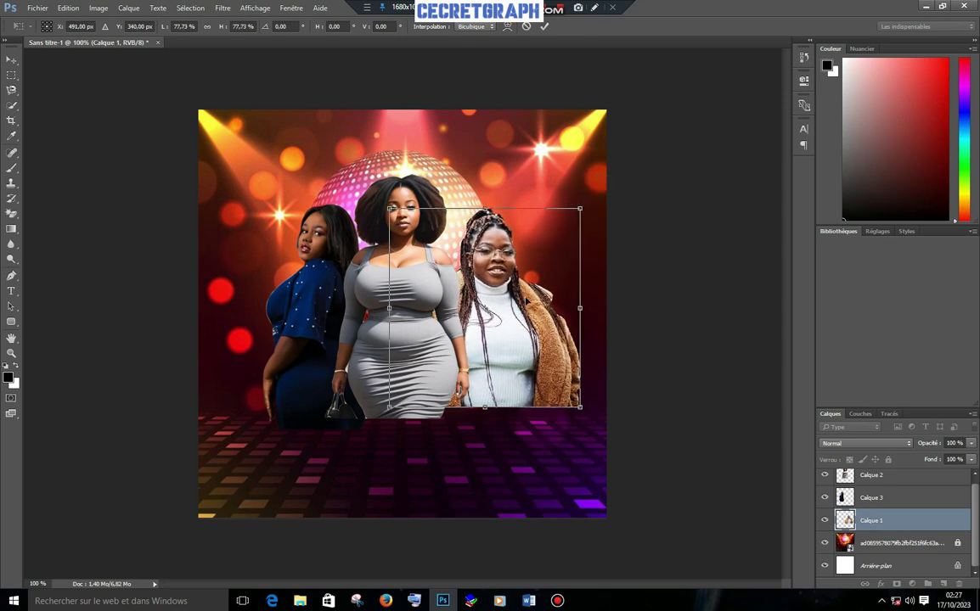
{"action": "left_click_drag", "start_coordinate": [531, 302], "coordinate": [515, 303]}
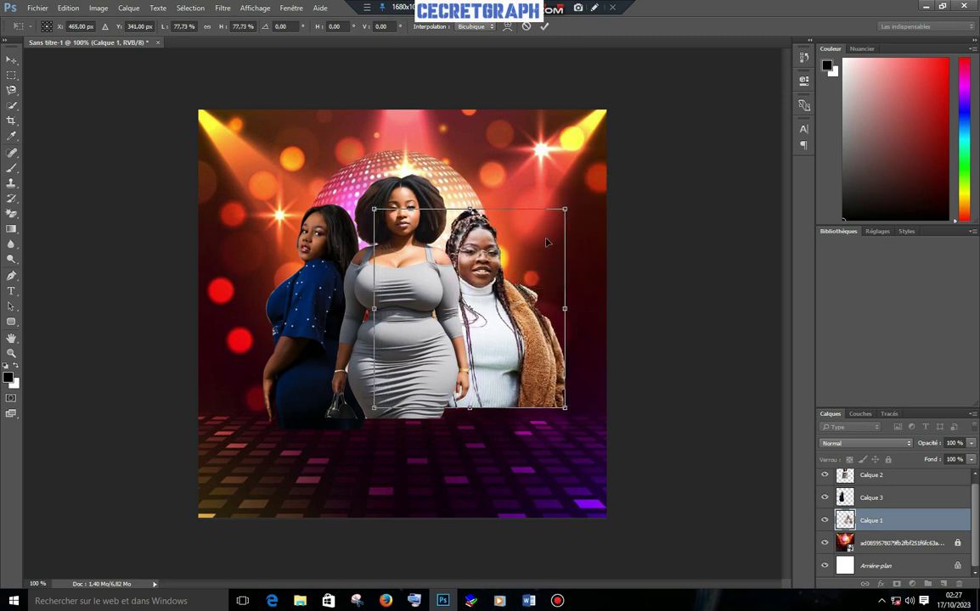
{"action": "left_click_drag", "start_coordinate": [564, 210], "coordinate": [558, 214]}
{"action": "left_click_drag", "start_coordinate": [476, 323], "coordinate": [482, 323]}
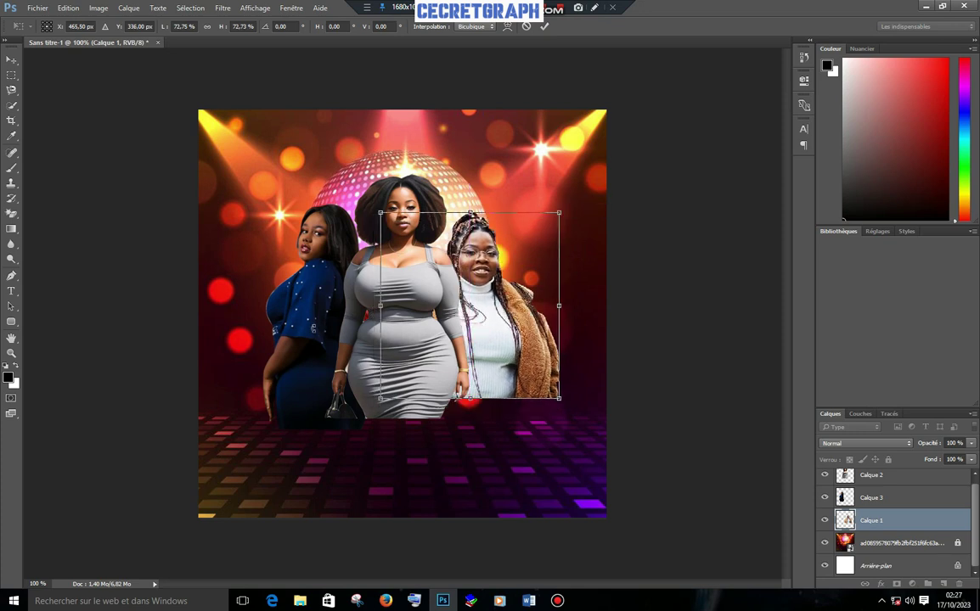
{"action": "left_click", "coordinate": [546, 28]}
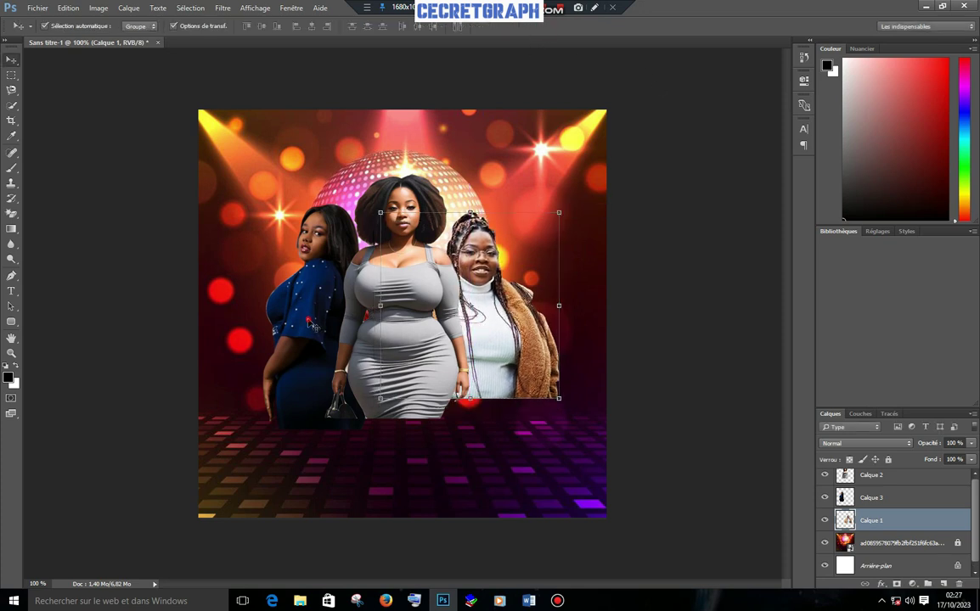
Scale the woman in blue to about 90% and shift her up and left
{"action": "left_click", "coordinate": [288, 293]}
{"action": "left_click_drag", "start_coordinate": [263, 205], "coordinate": [273, 225]}
{"action": "left_click_drag", "start_coordinate": [316, 312], "coordinate": [308, 299]}
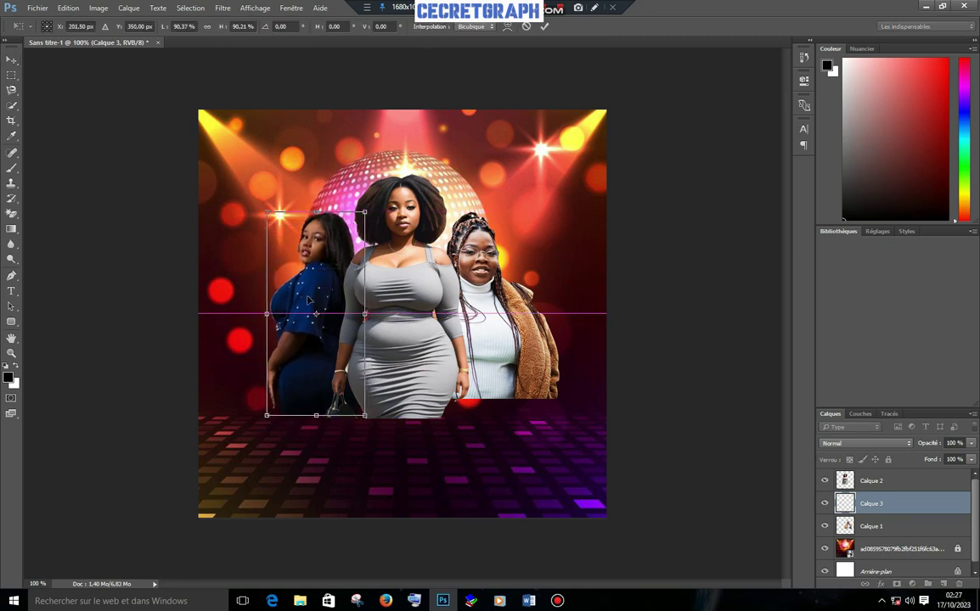
{"action": "key", "text": "Return"}
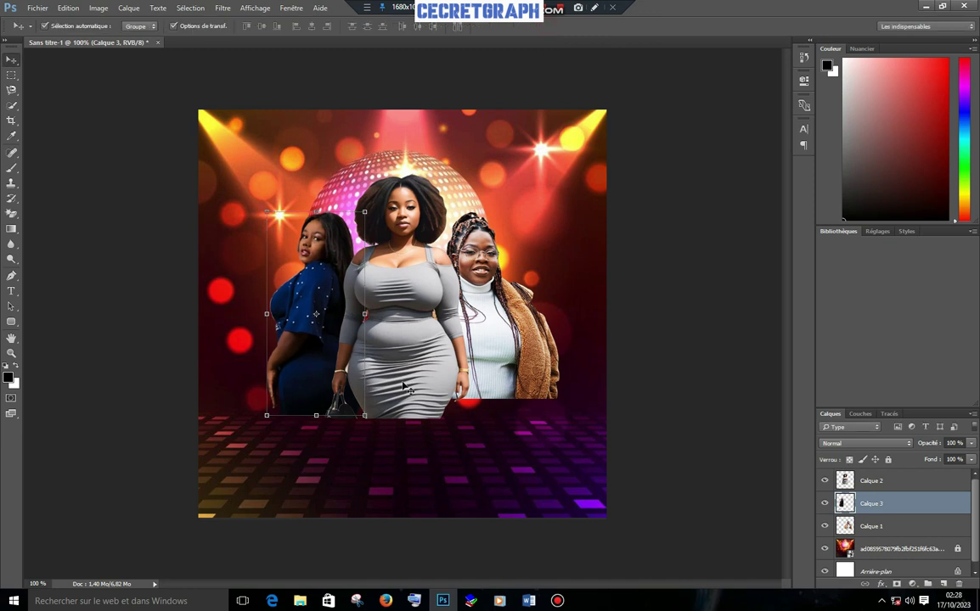
Select all three women's layers, move them down together, then unlock the disco-ball background
{"action": "left_click", "coordinate": [872, 481]}
{"action": "left_click", "coordinate": [472, 437]}
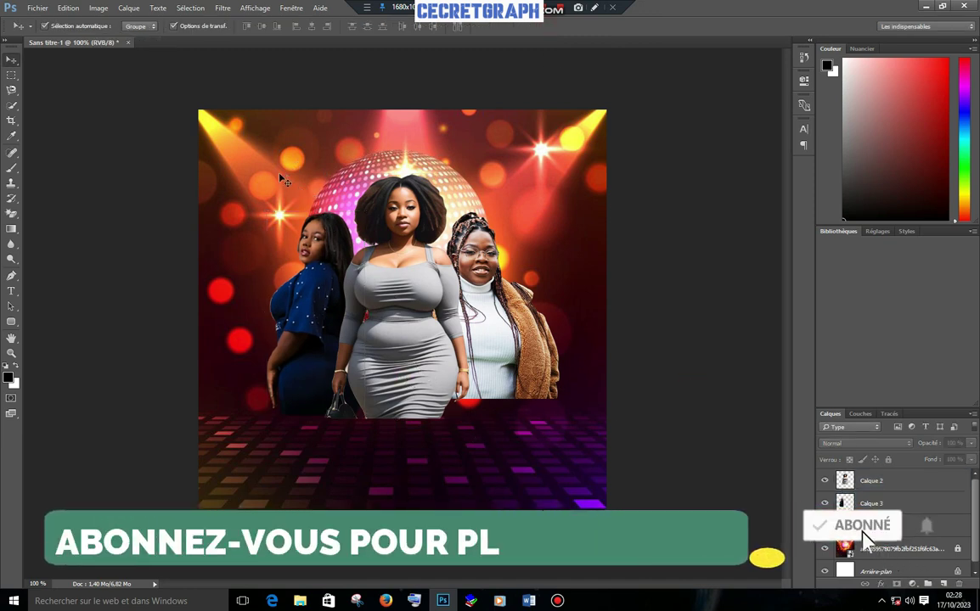
{"action": "left_click_drag", "start_coordinate": [266, 167], "coordinate": [534, 382]}
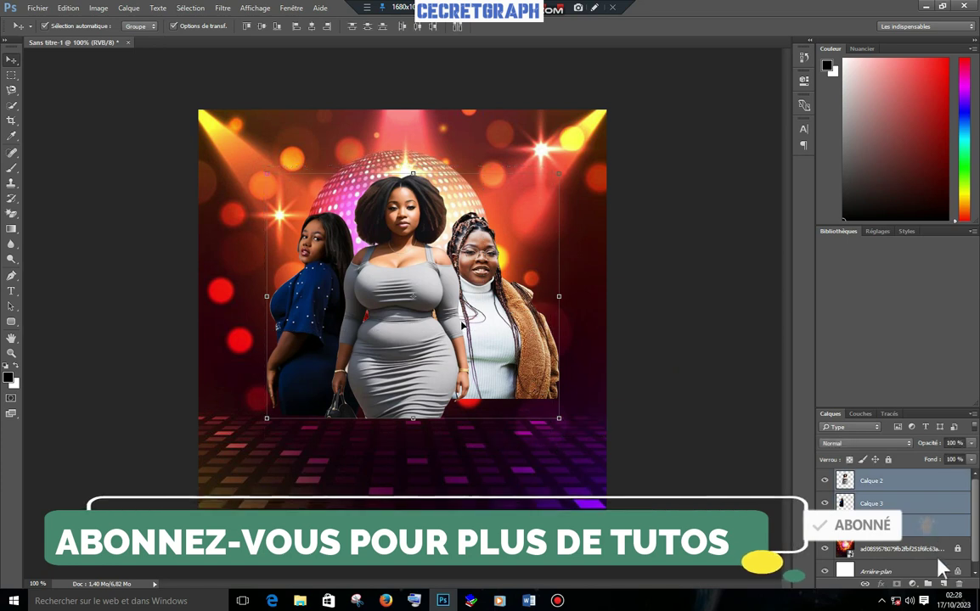
{"action": "left_click_drag", "start_coordinate": [430, 293], "coordinate": [431, 326]}
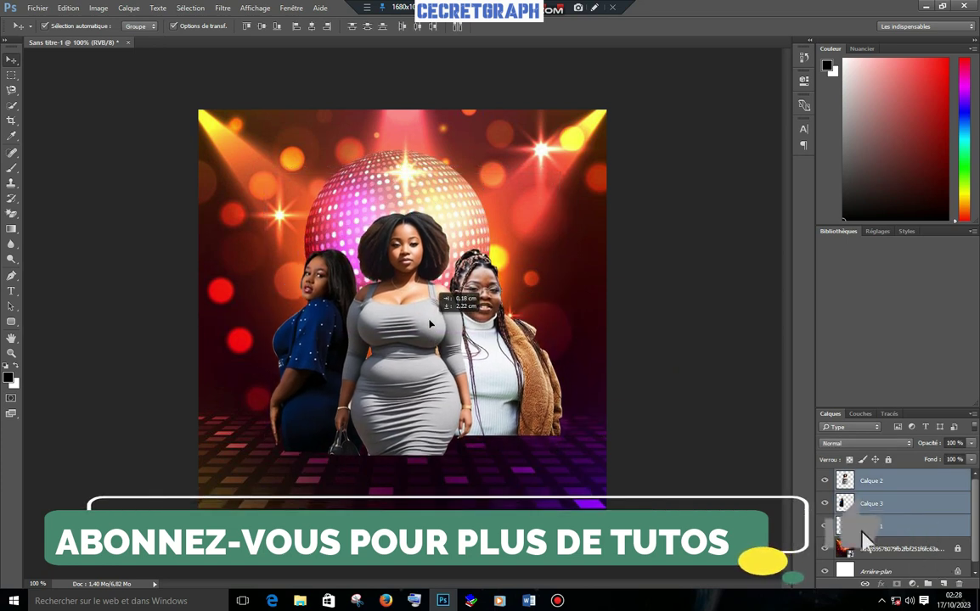
{"action": "left_click_drag", "start_coordinate": [431, 326], "coordinate": [430, 321]}
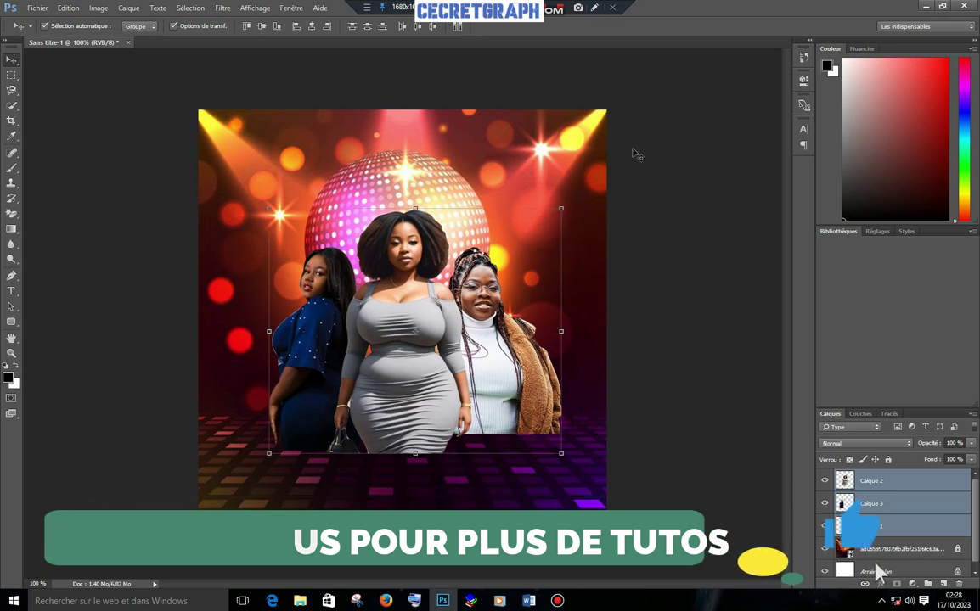
{"action": "left_click", "coordinate": [671, 158]}
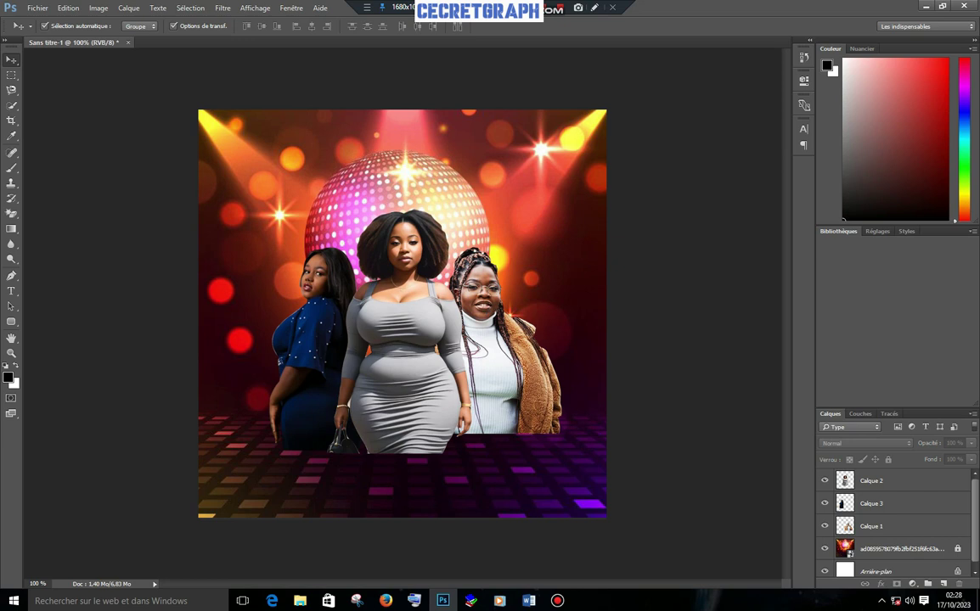
{"action": "left_click", "coordinate": [949, 553]}
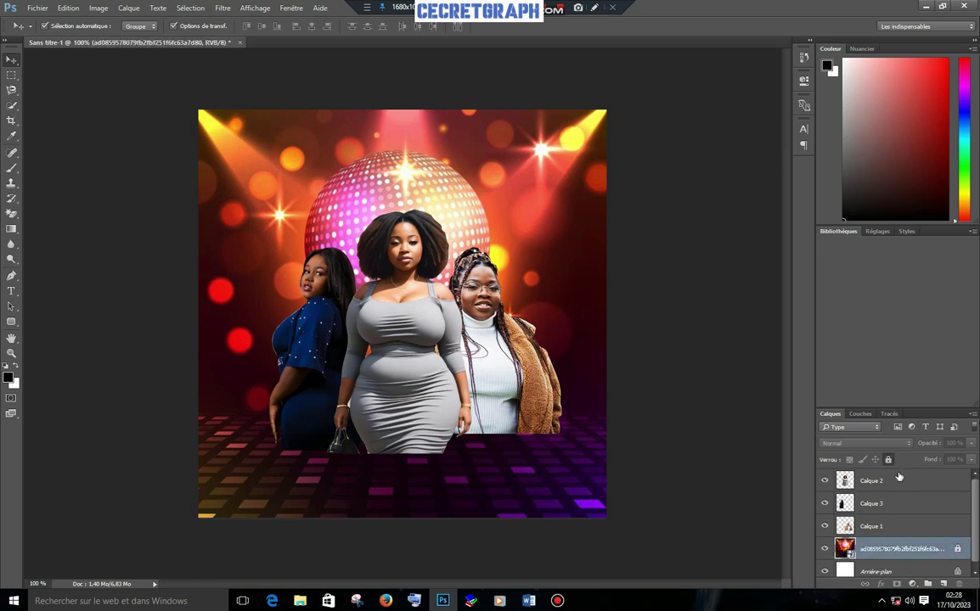
{"action": "left_click", "coordinate": [888, 460]}
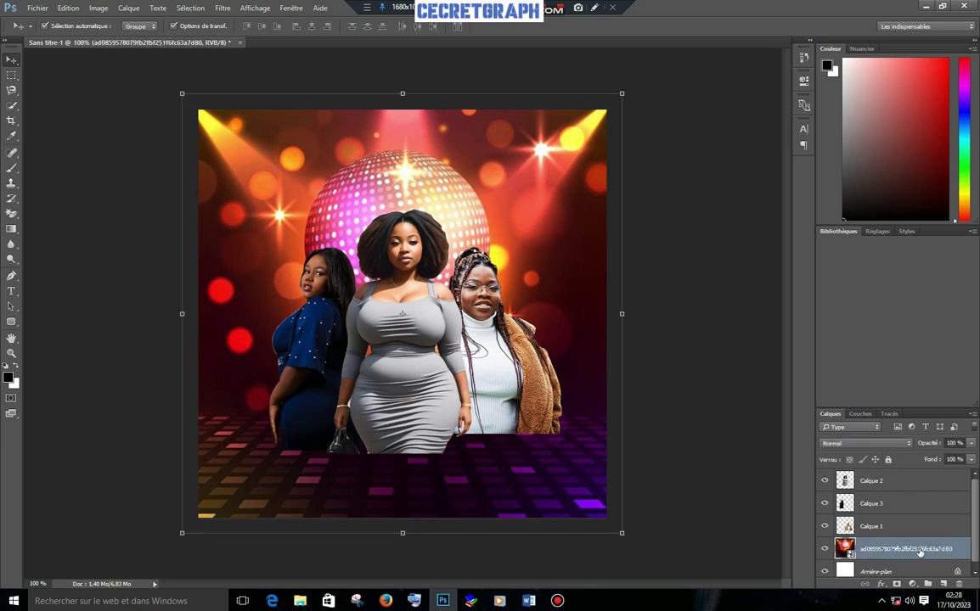
Duplicate the disco-ball background above the women, squash it over the lower half, and add a mask
{"action": "key", "text": "ctrl+j"}
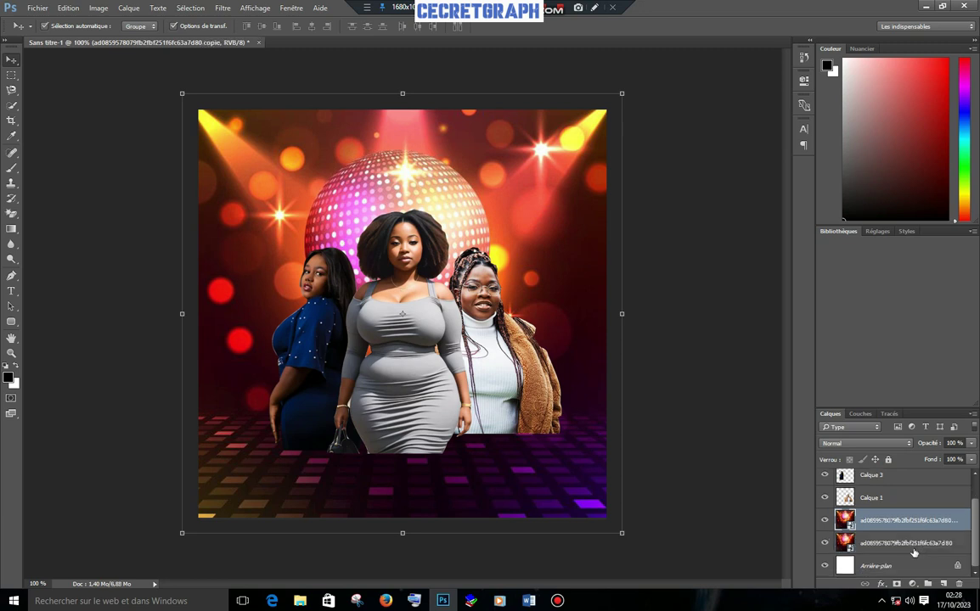
{"action": "left_click_drag", "start_coordinate": [905, 529], "coordinate": [904, 461]}
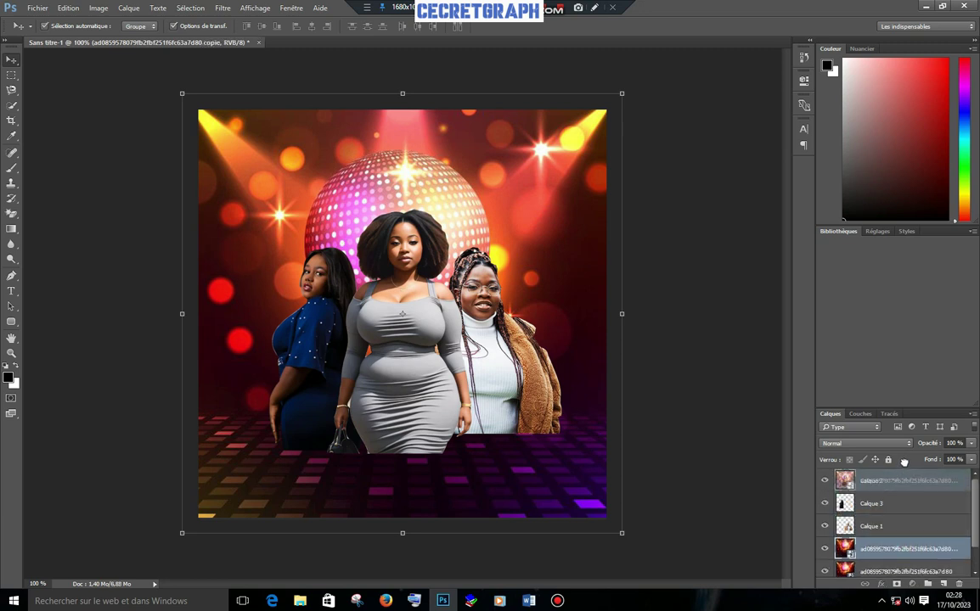
{"action": "left_click_drag", "start_coordinate": [904, 465], "coordinate": [883, 491]}
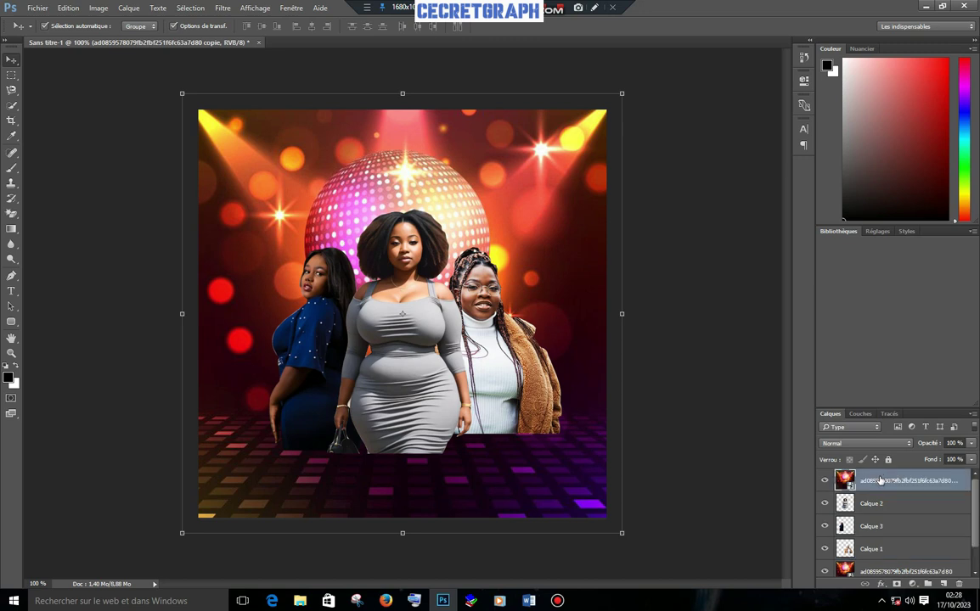
{"action": "left_click_drag", "start_coordinate": [429, 179], "coordinate": [442, 353]}
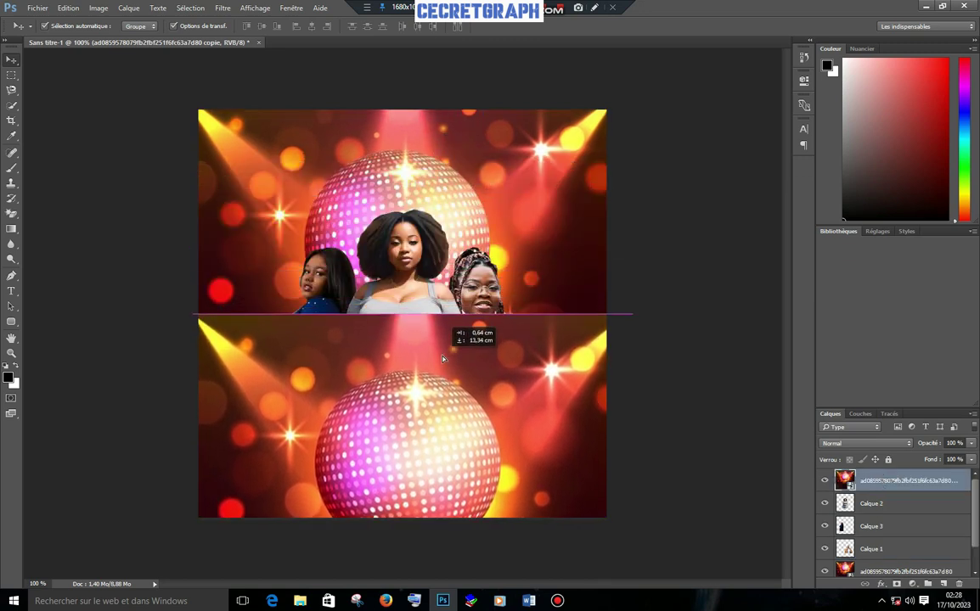
{"action": "mouse_move", "coordinate": [442, 353]}
{"action": "left_mouse_down"}
{"action": "mouse_move", "coordinate": [453, 196]}
{"action": "mouse_move", "coordinate": [420, 113]}
{"action": "mouse_move", "coordinate": [425, 348]}
{"action": "left_mouse_up"}
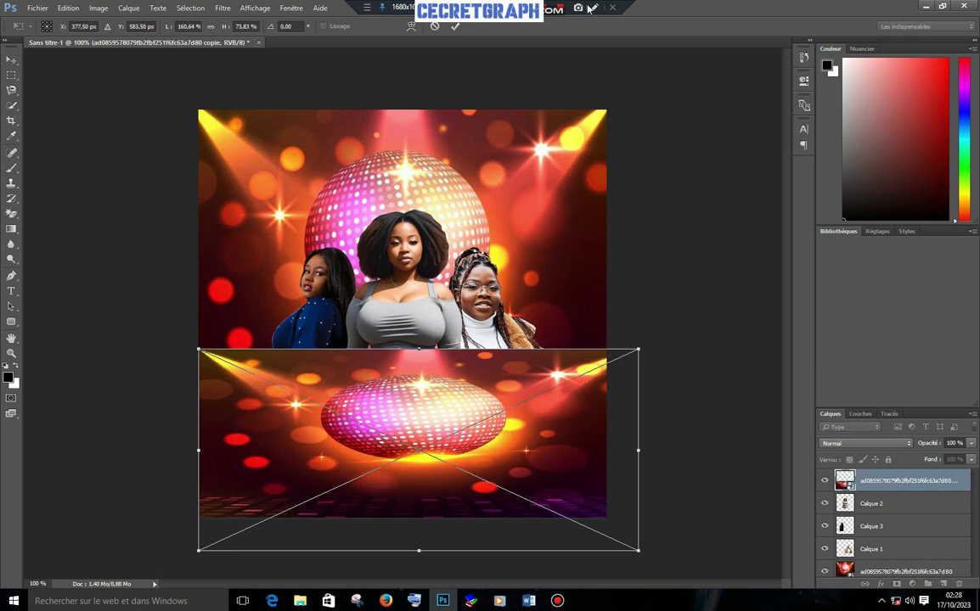
{"action": "left_click", "coordinate": [455, 26]}
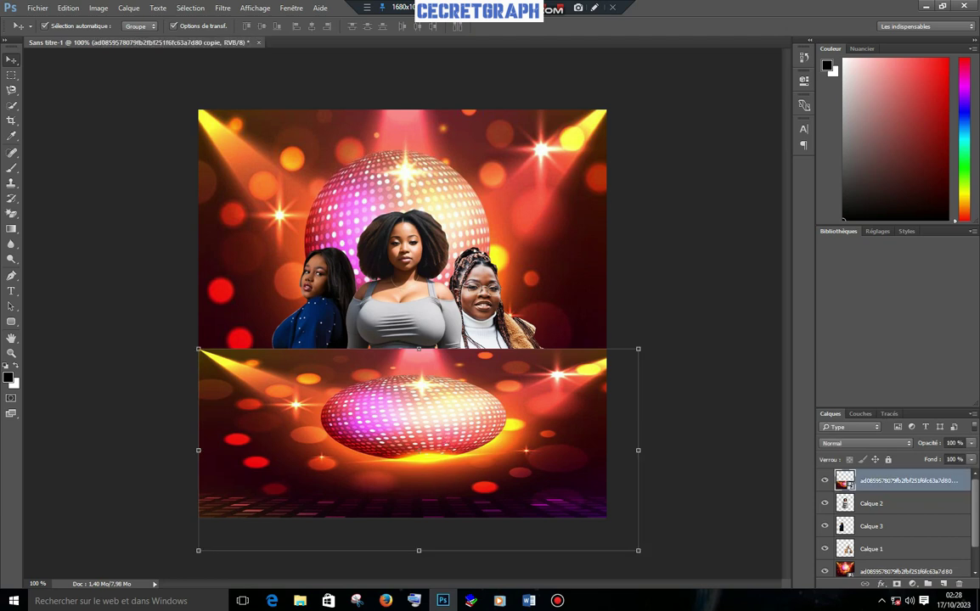
{"action": "left_click", "coordinate": [896, 584]}
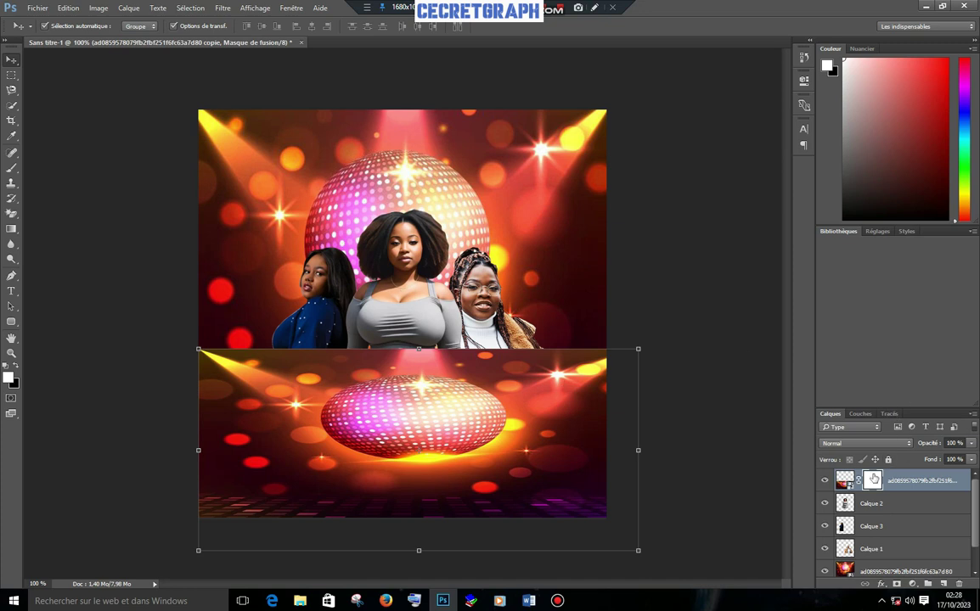
Draw black-to-white gradients on the copy's mask until the women blend into the disco floor
{"action": "left_click", "coordinate": [11, 229]}
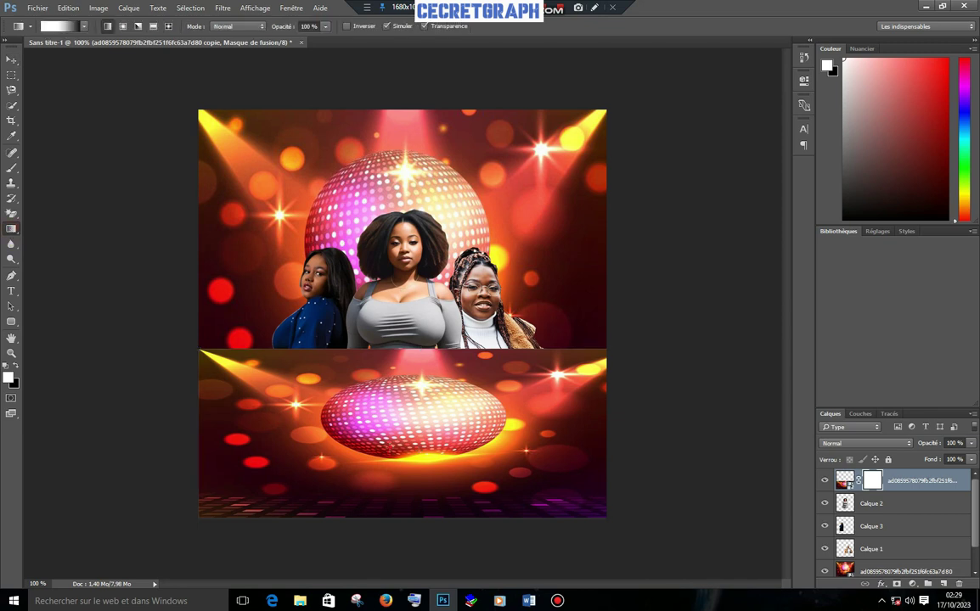
{"action": "left_click_drag", "start_coordinate": [352, 388], "coordinate": [352, 349]}
{"action": "left_click_drag", "start_coordinate": [390, 414], "coordinate": [387, 340]}
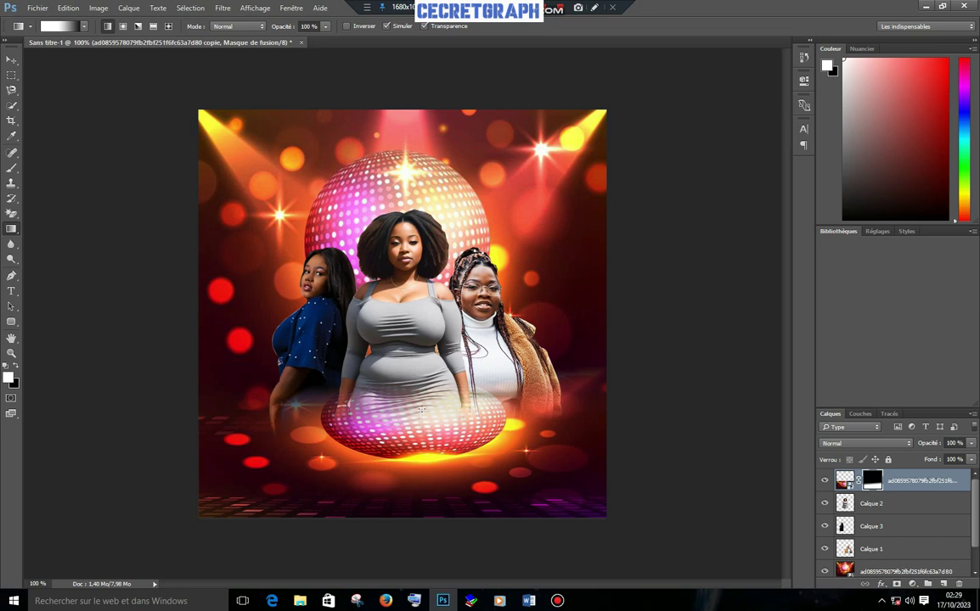
{"action": "left_click_drag", "start_coordinate": [422, 433], "coordinate": [422, 416]}
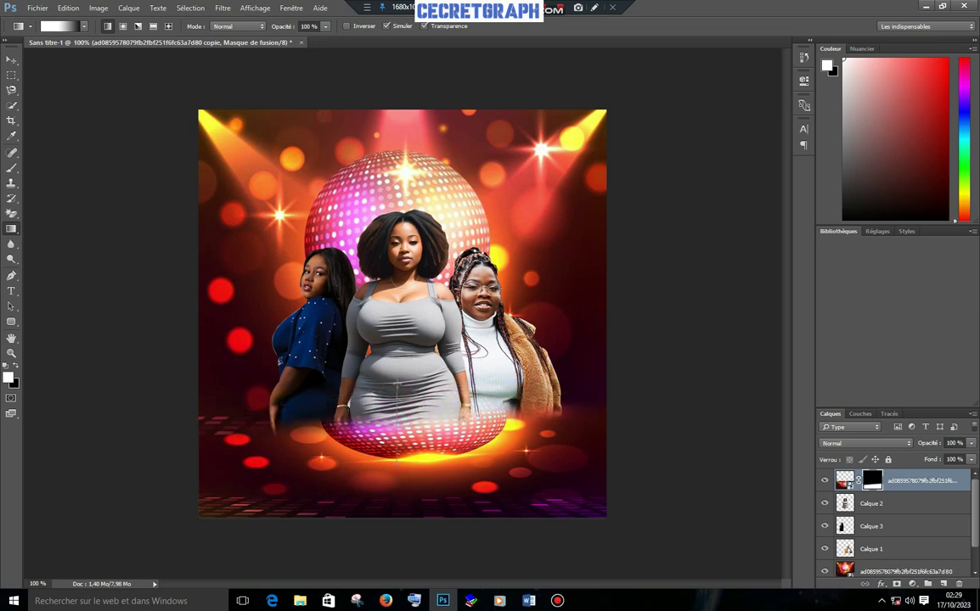
{"action": "key", "text": "ctrl+z"}
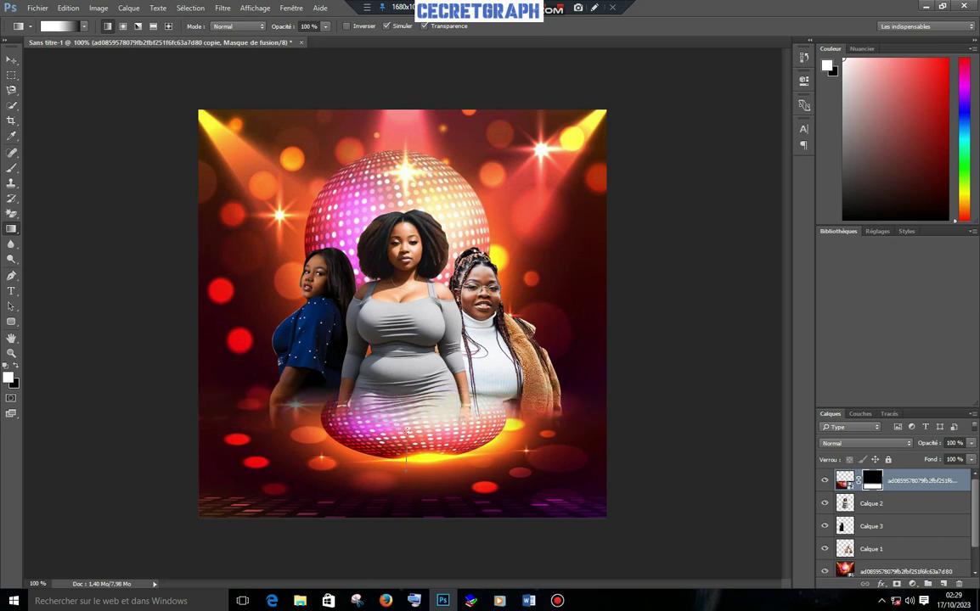
{"action": "left_click_drag", "start_coordinate": [406, 466], "coordinate": [406, 406]}
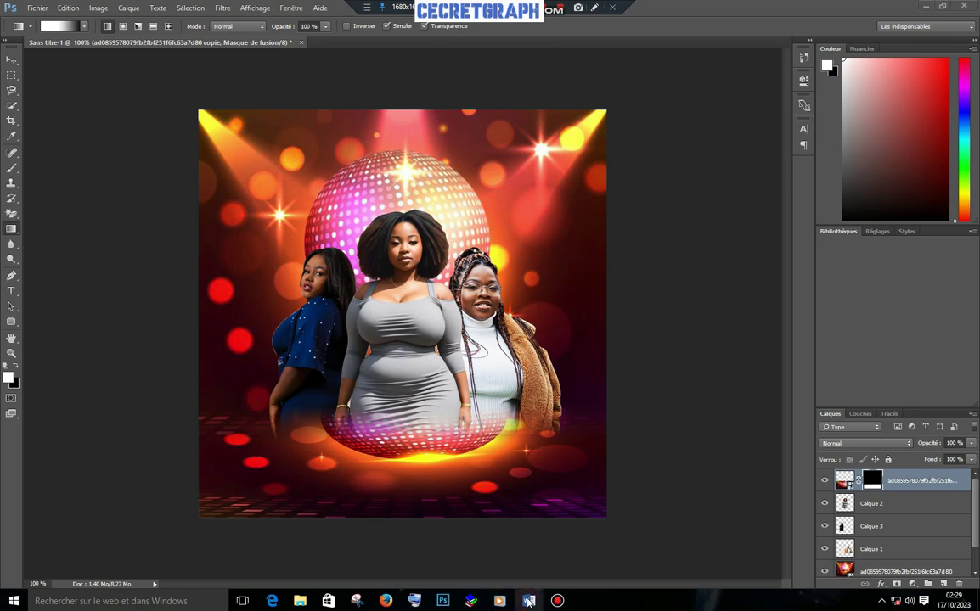
Copy the text 'bbw night club' from the Word notes and return to Photoshop
{"action": "left_click", "coordinate": [528, 601]}
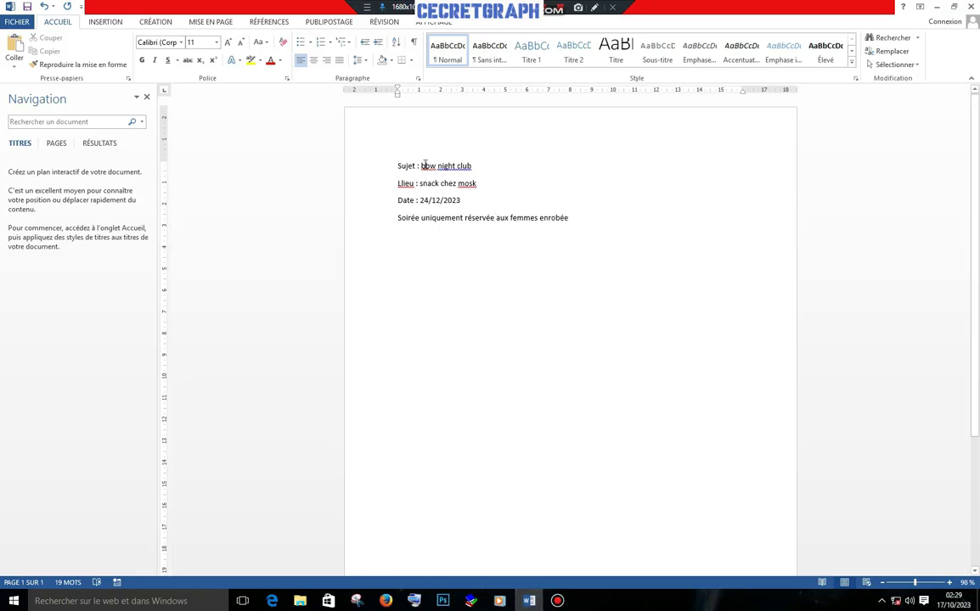
{"action": "left_click_drag", "start_coordinate": [422, 166], "coordinate": [471, 168]}
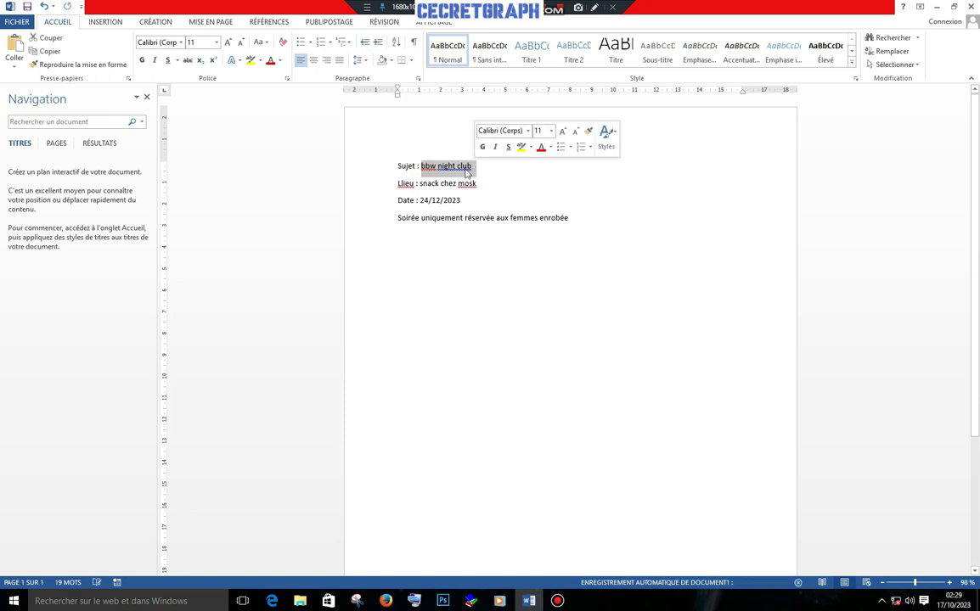
{"action": "right_click", "coordinate": [453, 168]}
{"action": "left_click", "coordinate": [474, 183]}
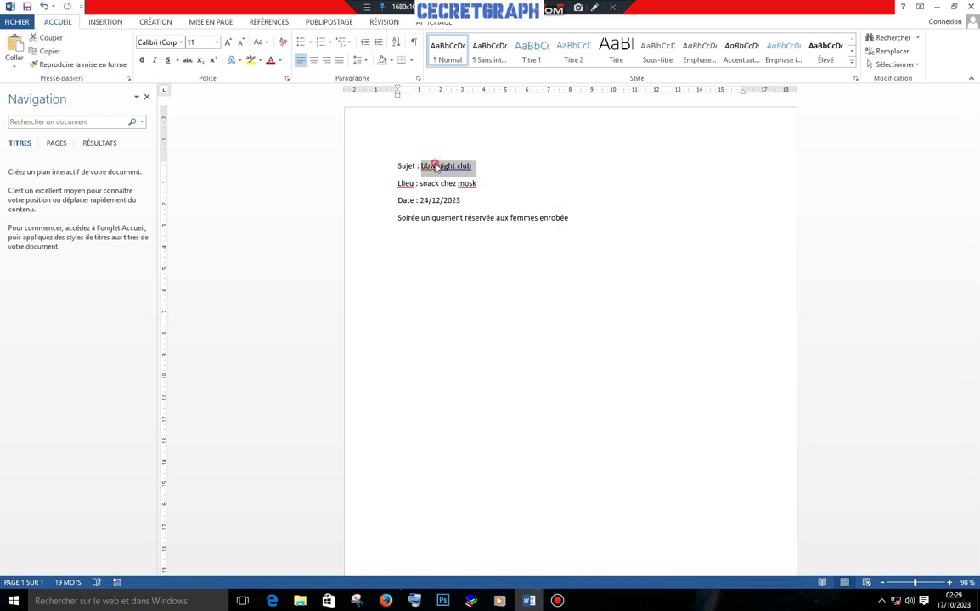
{"action": "right_click", "coordinate": [435, 168]}
{"action": "left_click", "coordinate": [450, 187]}
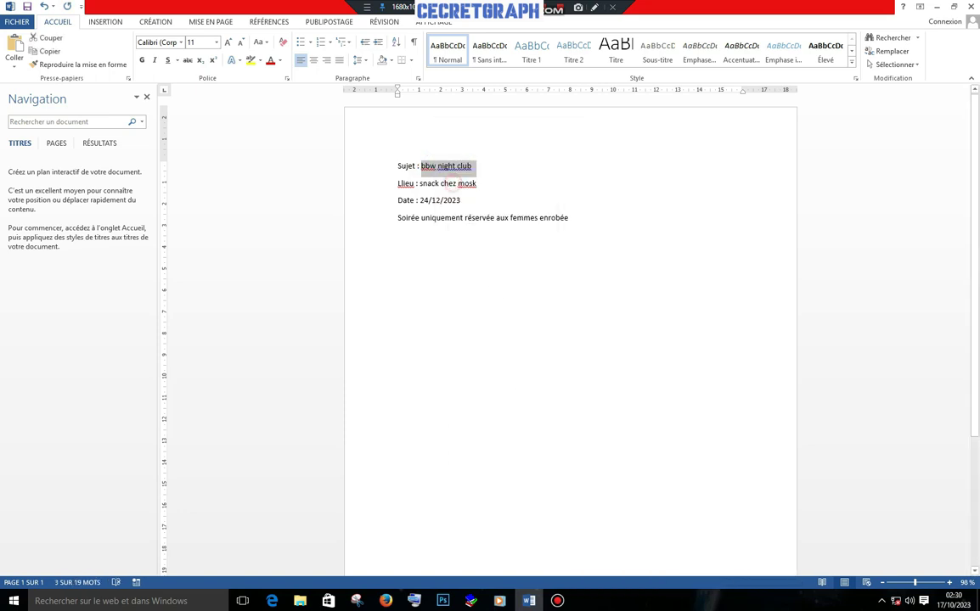
{"action": "left_click", "coordinate": [443, 602]}
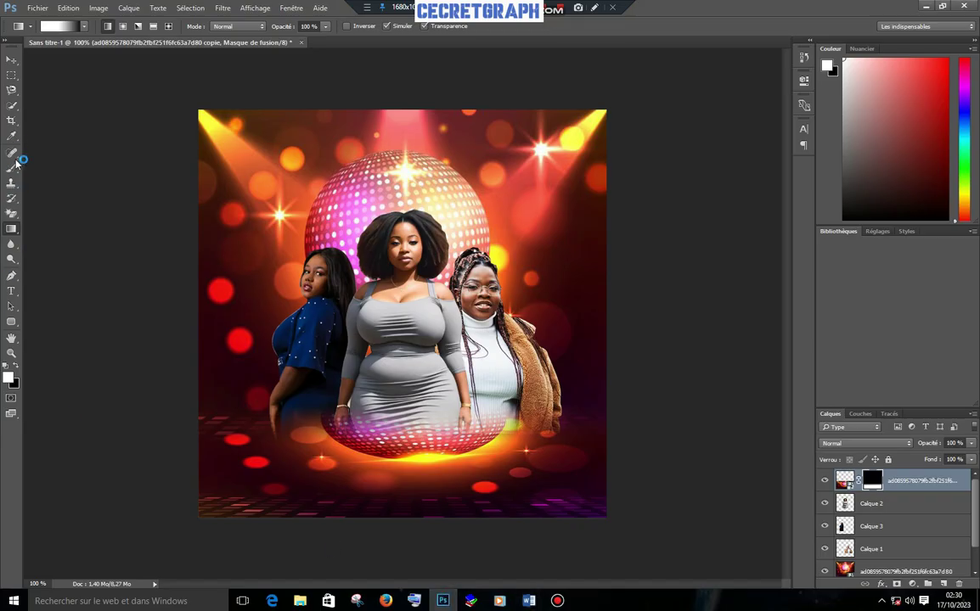
Paste 'bbw night club' as a new text layer on the flyer
{"action": "left_click", "coordinate": [12, 290]}
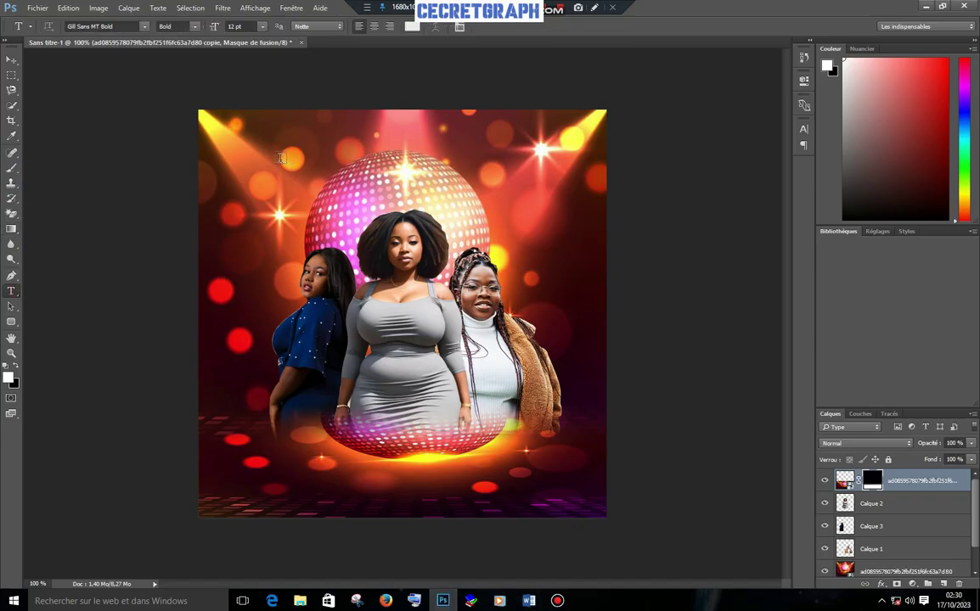
{"action": "left_click", "coordinate": [281, 158]}
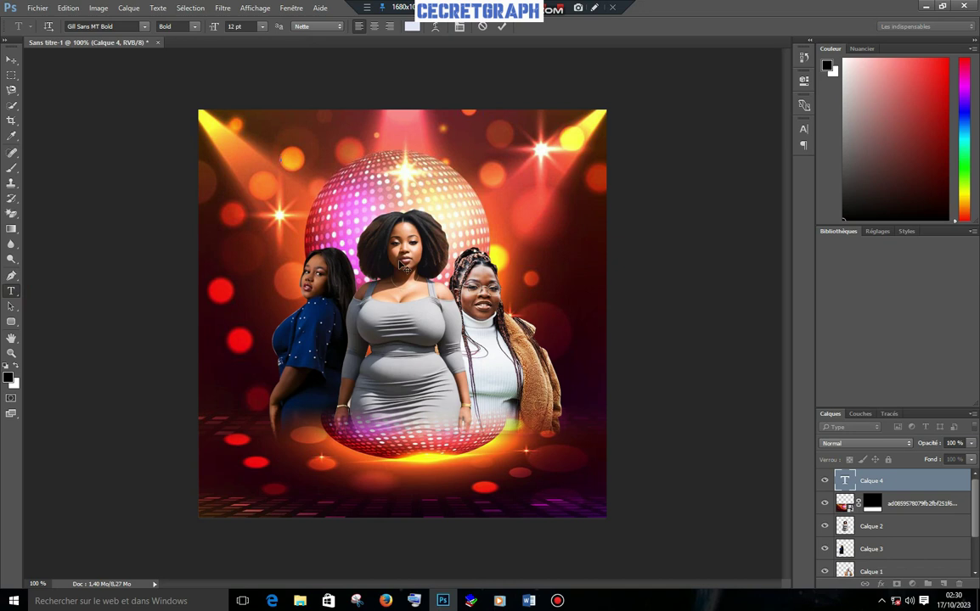
{"action": "left_click", "coordinate": [68, 8]}
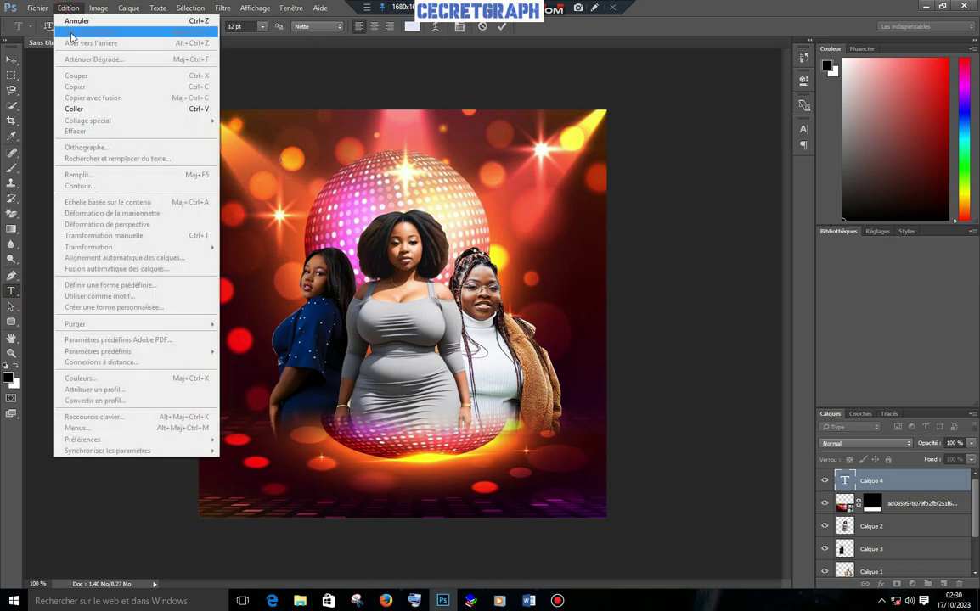
{"action": "left_click", "coordinate": [87, 109]}
{"action": "left_click", "coordinate": [11, 60]}
Enlarge the title to span the top of the flyer over the disco ball
{"action": "left_click_drag", "start_coordinate": [328, 162], "coordinate": [459, 242]}
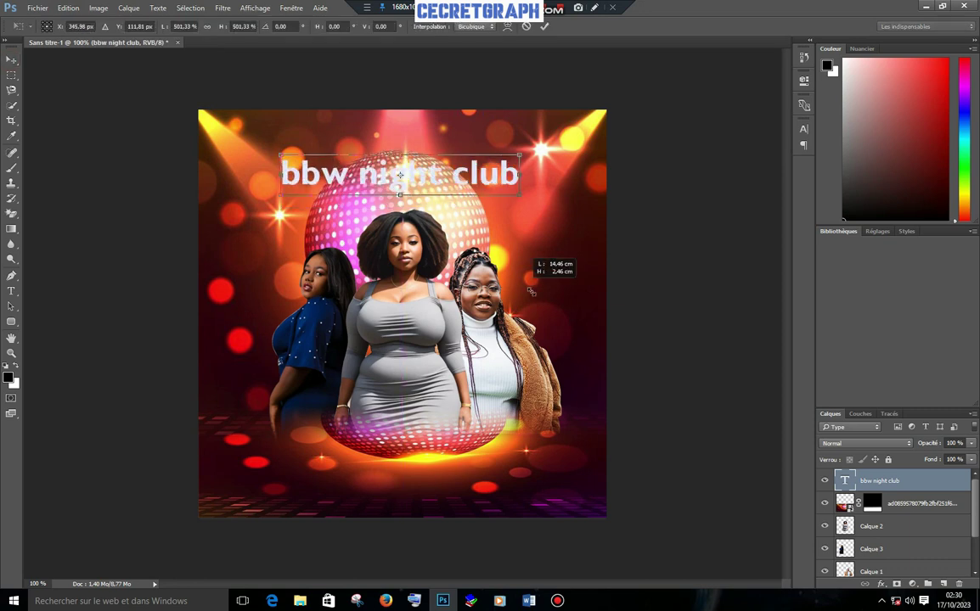
{"action": "left_click_drag", "start_coordinate": [458, 242], "coordinate": [586, 285]}
{"action": "left_click_drag", "start_coordinate": [550, 194], "coordinate": [501, 173]}
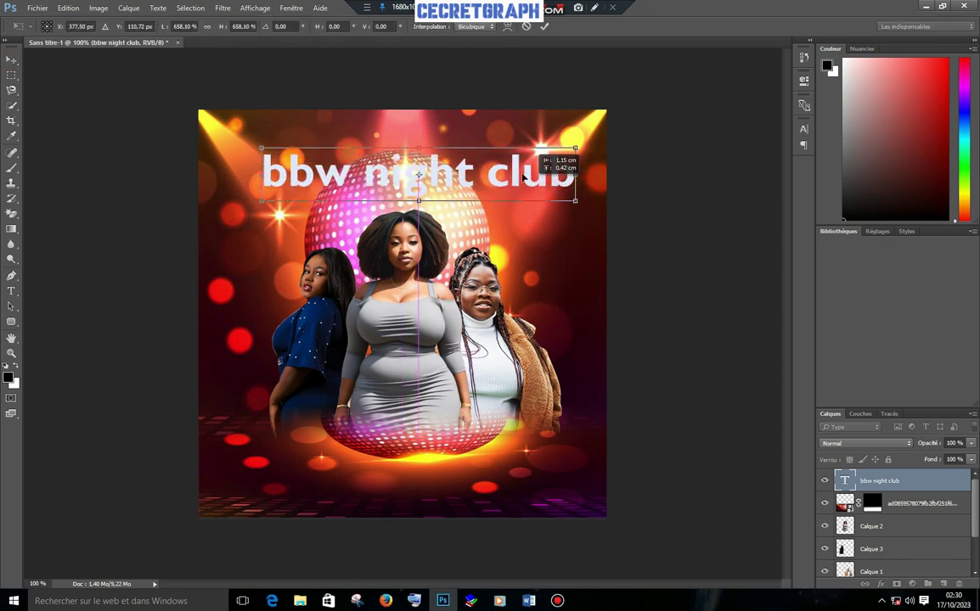
{"action": "left_click", "coordinate": [544, 27]}
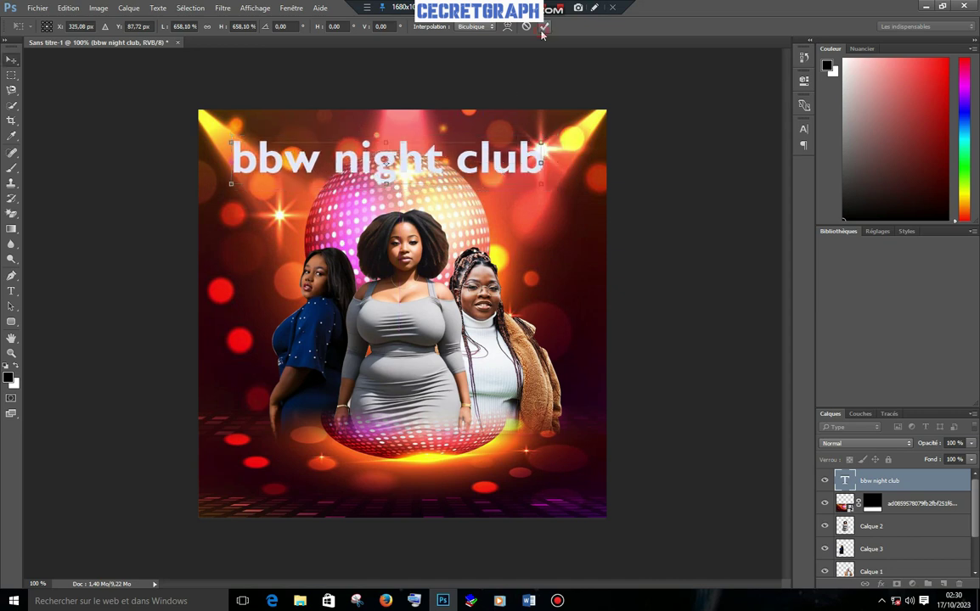
{"action": "left_click", "coordinate": [11, 291]}
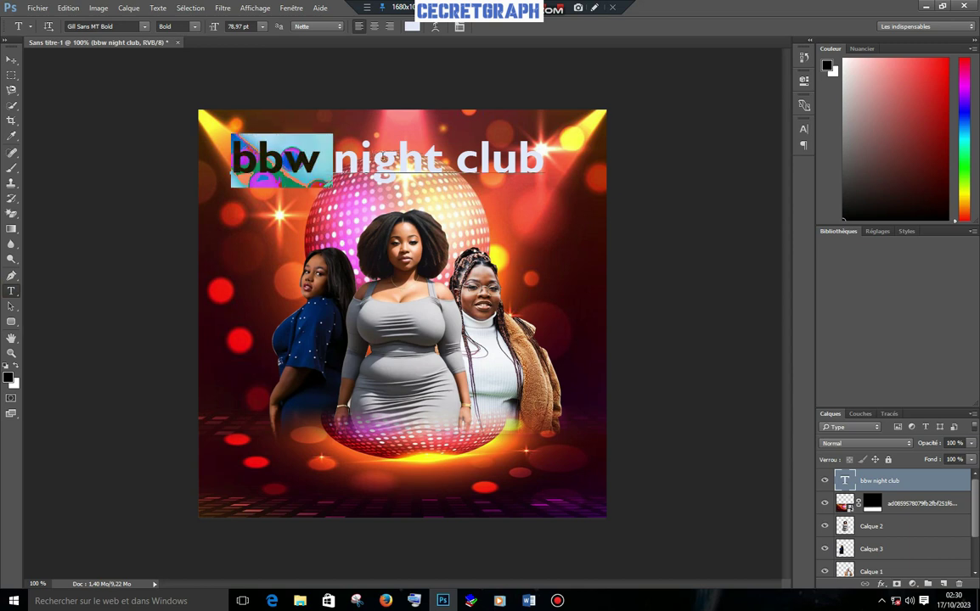
Convert the selected title text to All Caps in the Character panel
{"action": "left_click_drag", "start_coordinate": [236, 158], "coordinate": [609, 154]}
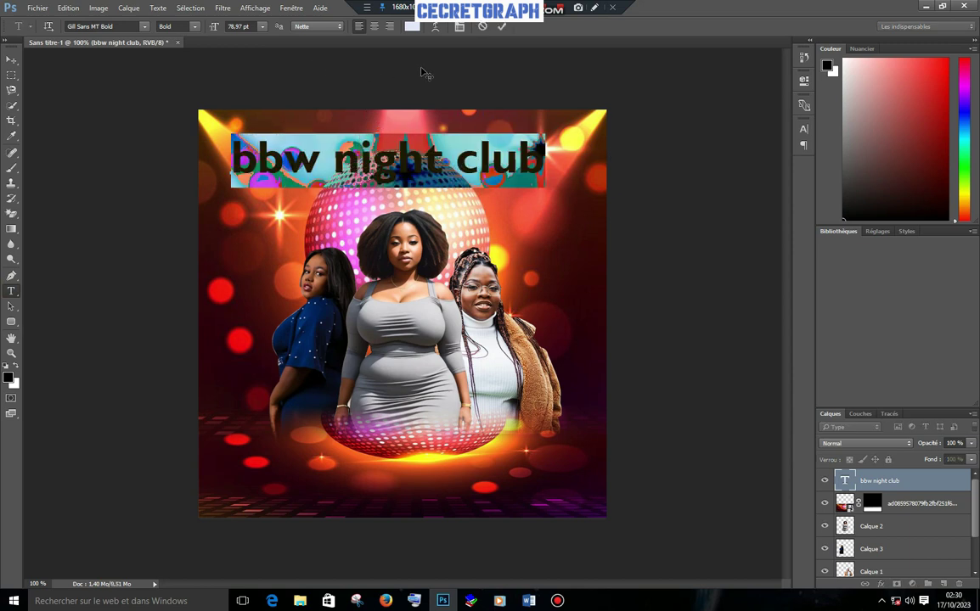
{"action": "left_click", "coordinate": [459, 27]}
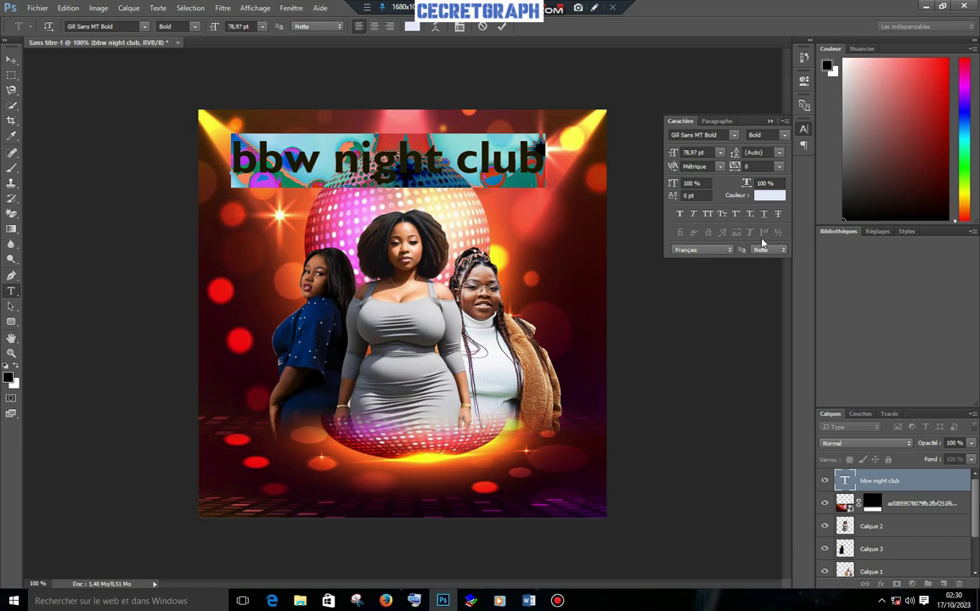
{"action": "left_click", "coordinate": [680, 215]}
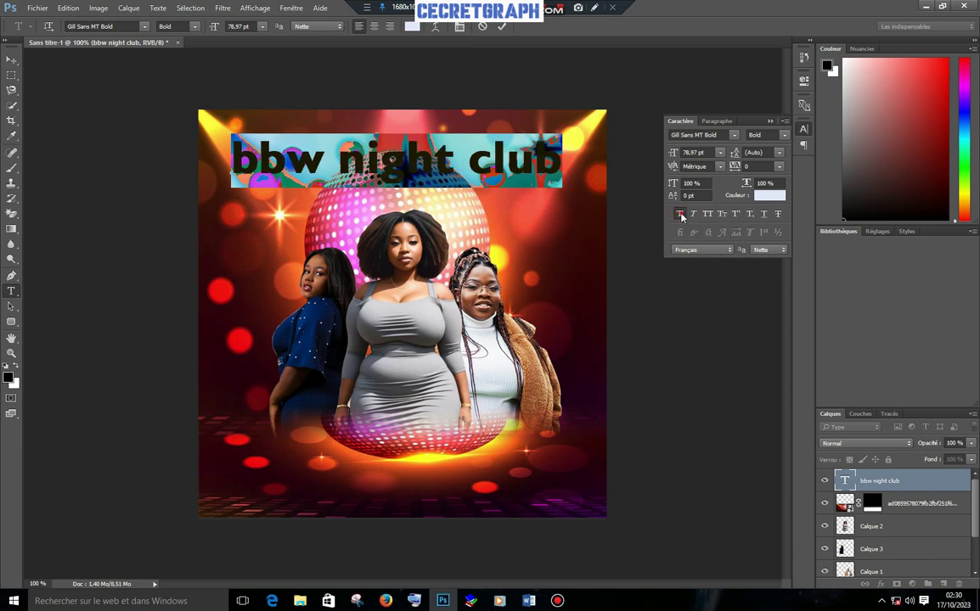
{"action": "left_click", "coordinate": [680, 215]}
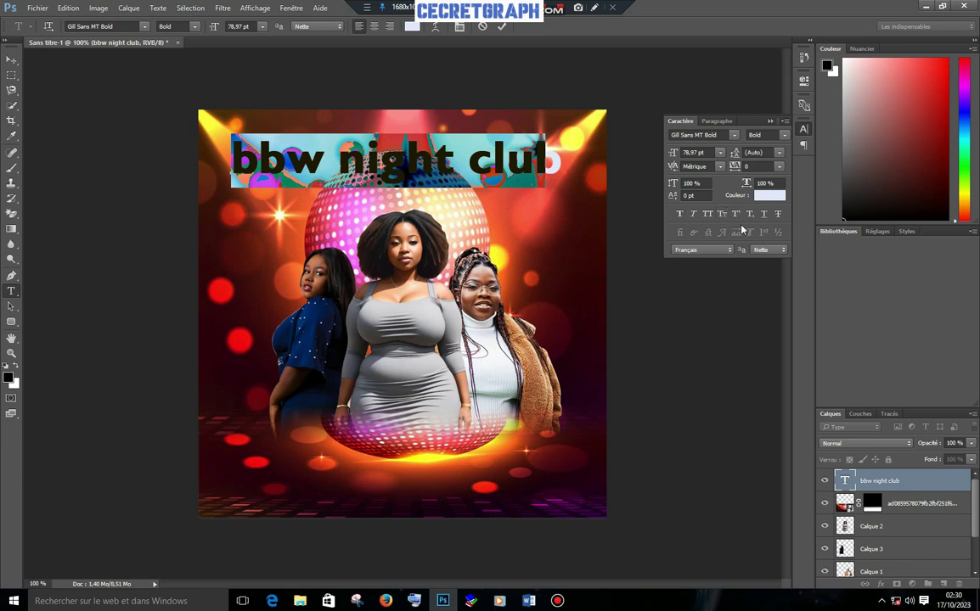
{"action": "left_click", "coordinate": [706, 214]}
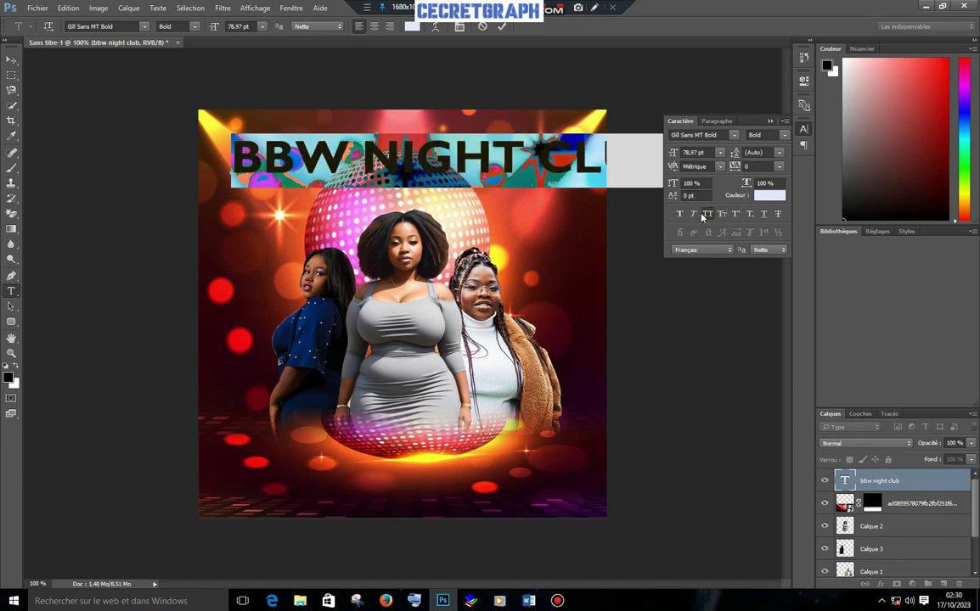
Scale the title down to about 48 pt and centre it across the top of the flyer
{"action": "left_click", "coordinate": [577, 167]}
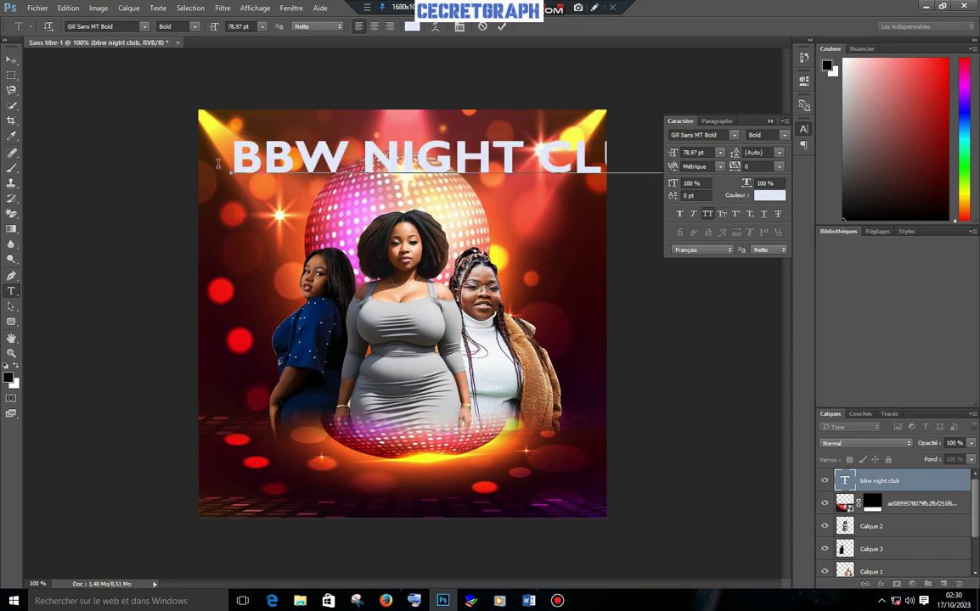
{"action": "key", "text": "ctrl"}
{"action": "left_click_drag", "start_coordinate": [231, 188], "coordinate": [470, 183]}
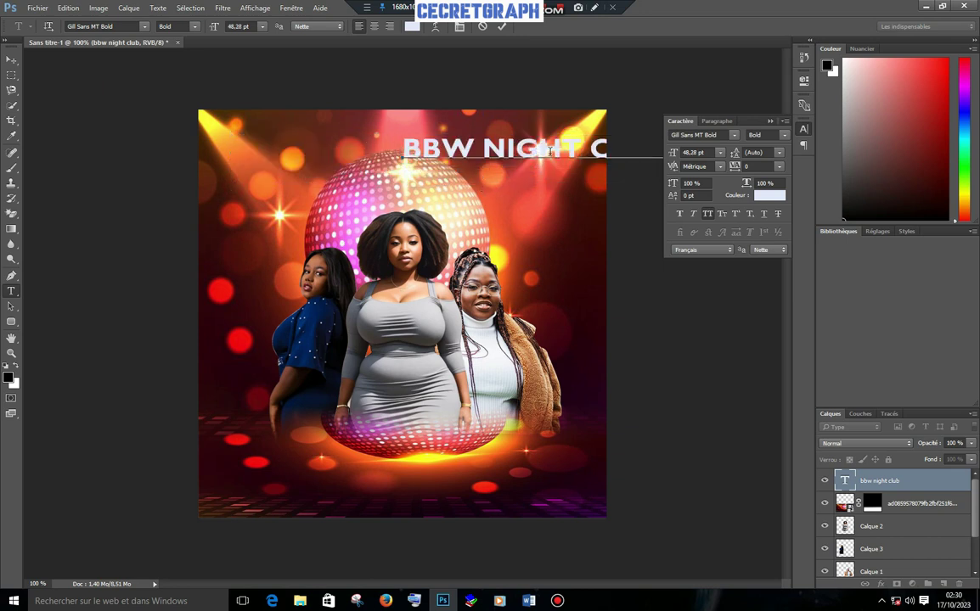
{"action": "left_click_drag", "start_coordinate": [542, 207], "coordinate": [405, 205]}
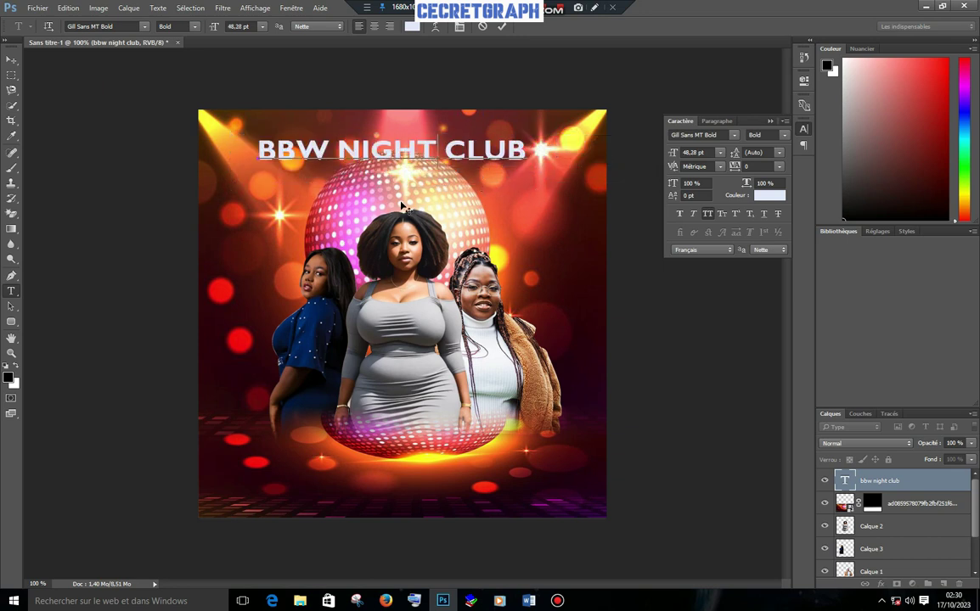
{"action": "left_click_drag", "start_coordinate": [268, 146], "coordinate": [575, 161]}
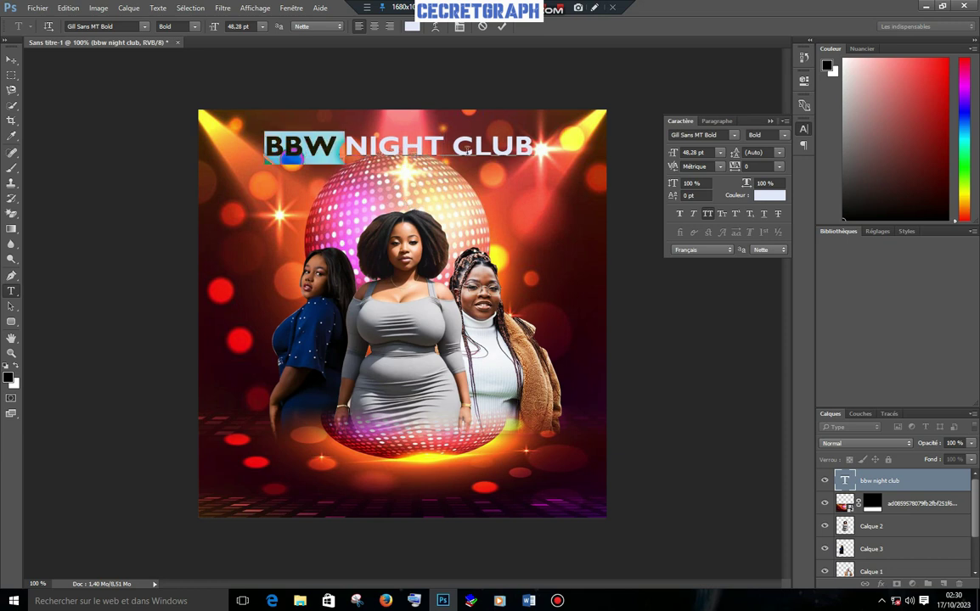
Set the title font to Gill Sans Ultra Bold Condensed
{"action": "left_click", "coordinate": [148, 26]}
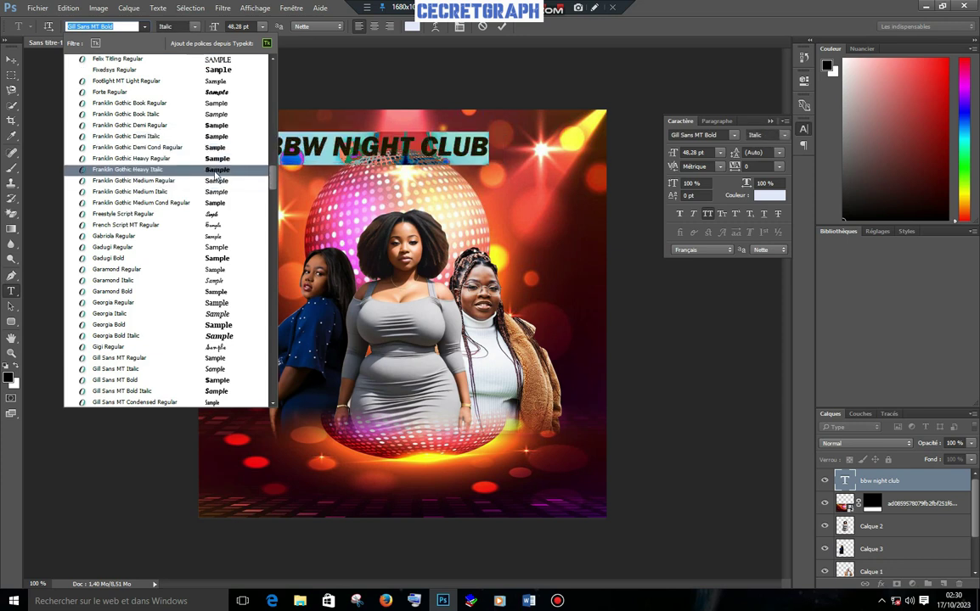
{"action": "key", "text": "Down"}
{"action": "key", "text": "Down"}
{"action": "key", "text": "Down"}
{"action": "key", "text": "Down"}
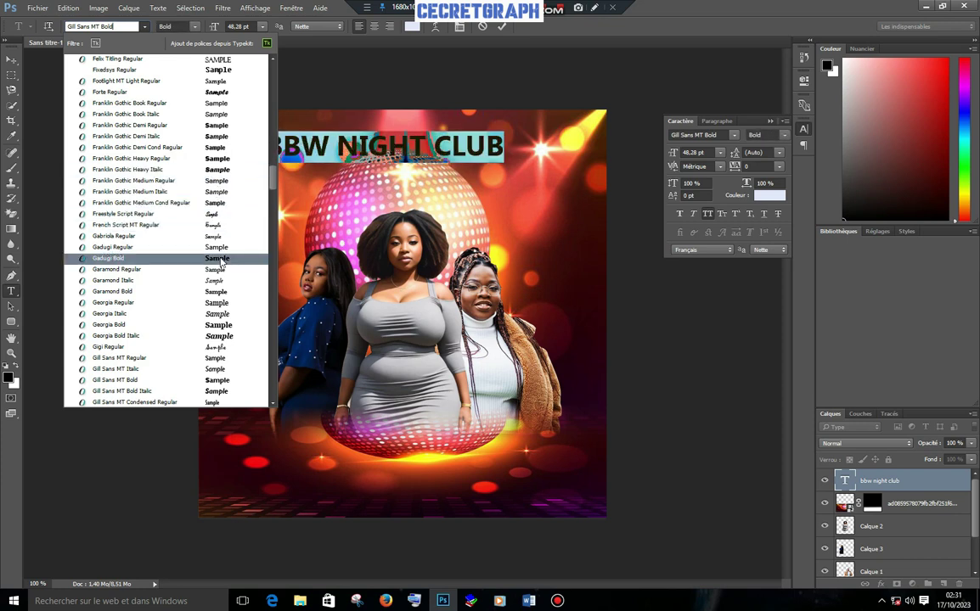
{"action": "key", "text": "Up"}
{"action": "scroll", "coordinate": [255, 254], "scroll_direction": "down", "scroll_amount": 5}
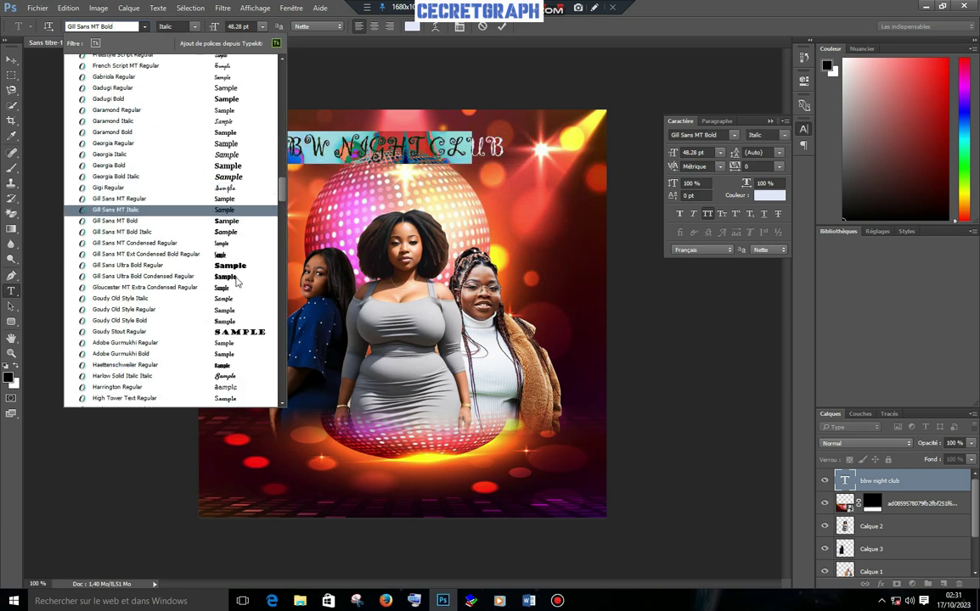
{"action": "left_click", "coordinate": [238, 282]}
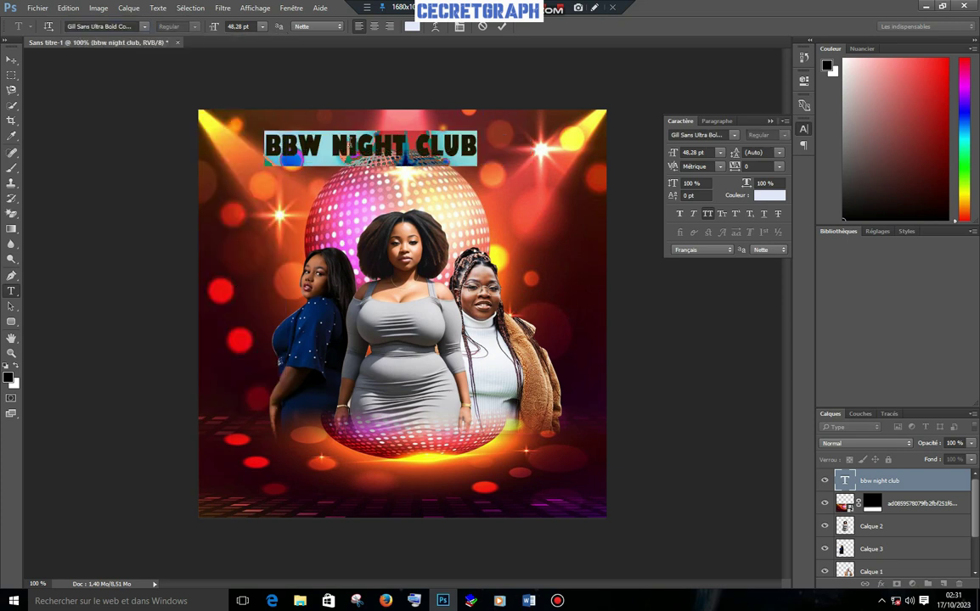
{"action": "left_click", "coordinate": [348, 140]}
Enlarge the title to about 71 pt with the transform handles
{"action": "left_click", "coordinate": [370, 146]}
{"action": "left_click_drag", "start_coordinate": [478, 167], "coordinate": [566, 243]}
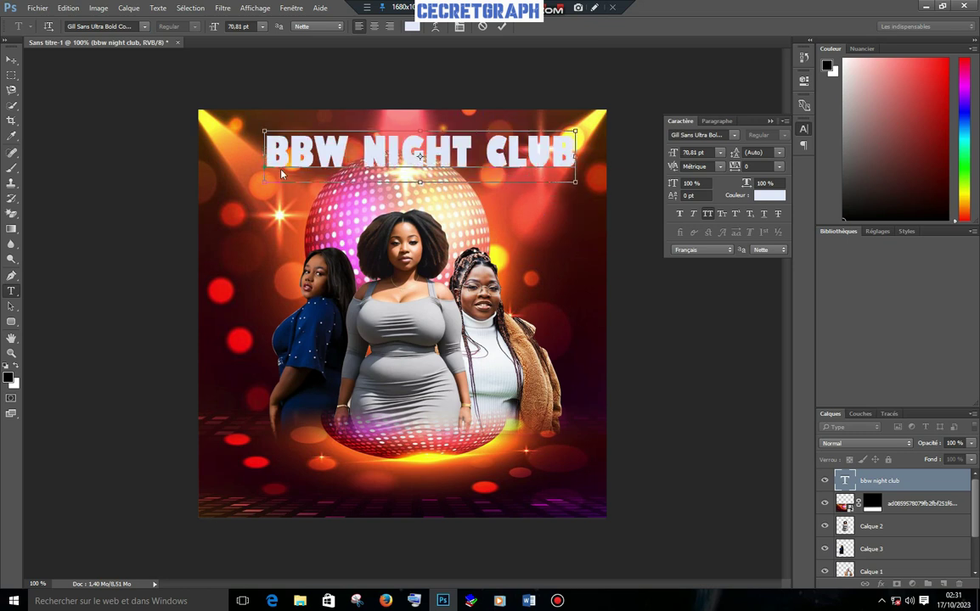
{"action": "left_click_drag", "start_coordinate": [264, 181], "coordinate": [247, 197]}
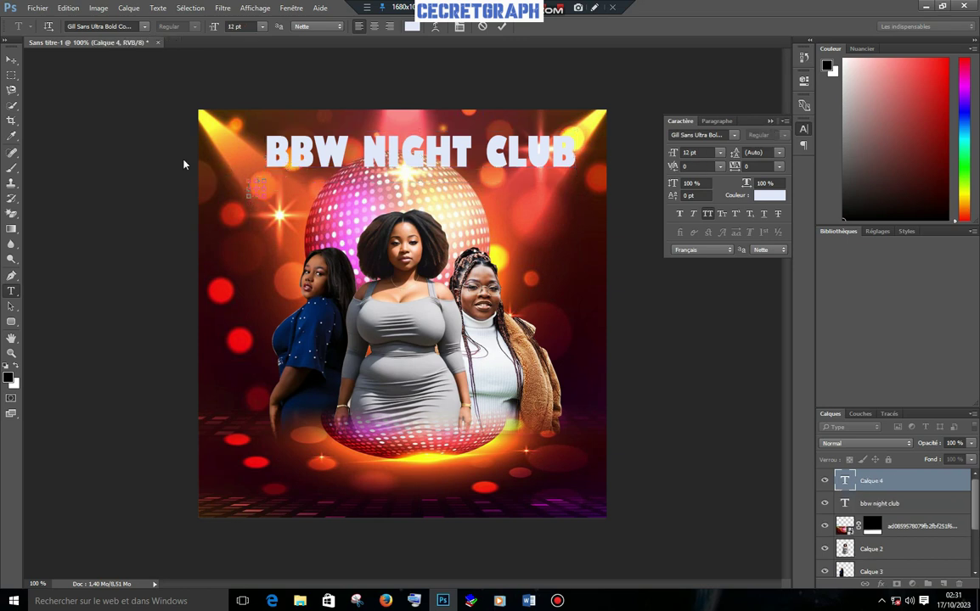
Scale the title up to about 83 pt, reposition it and commit the transform
{"action": "left_click", "coordinate": [11, 59]}
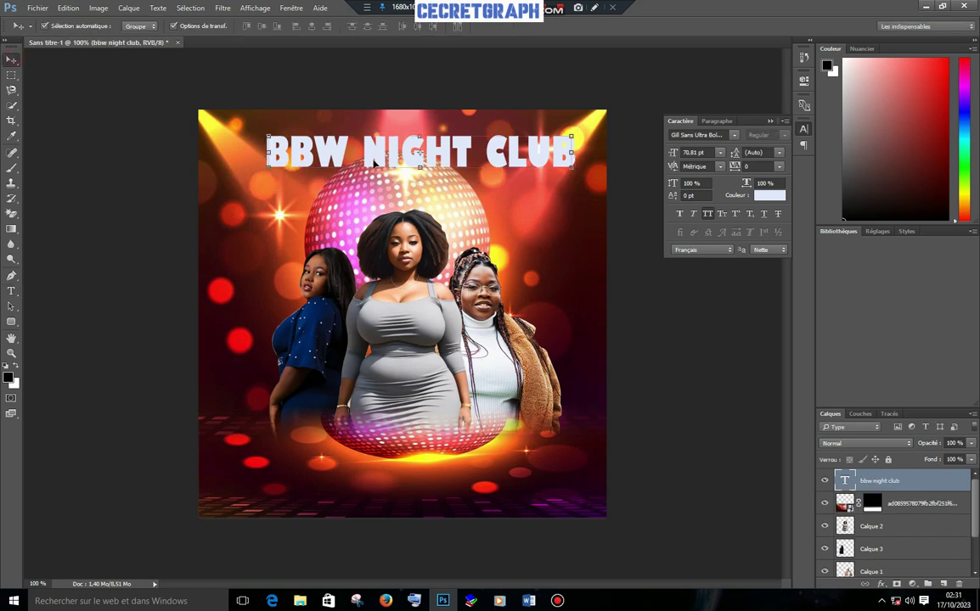
{"action": "left_click_drag", "start_coordinate": [369, 164], "coordinate": [354, 159]}
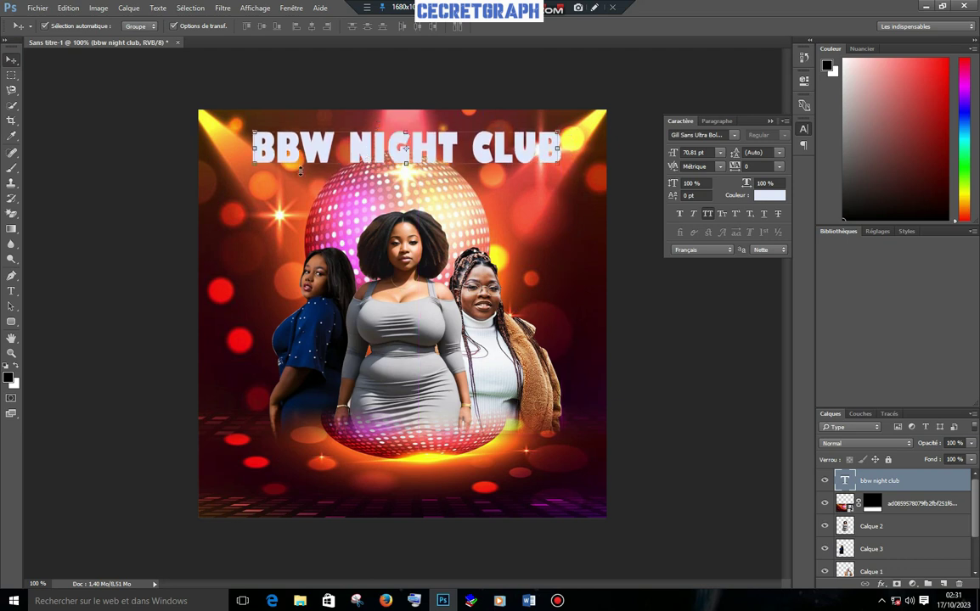
{"action": "left_click_drag", "start_coordinate": [255, 167], "coordinate": [227, 223]}
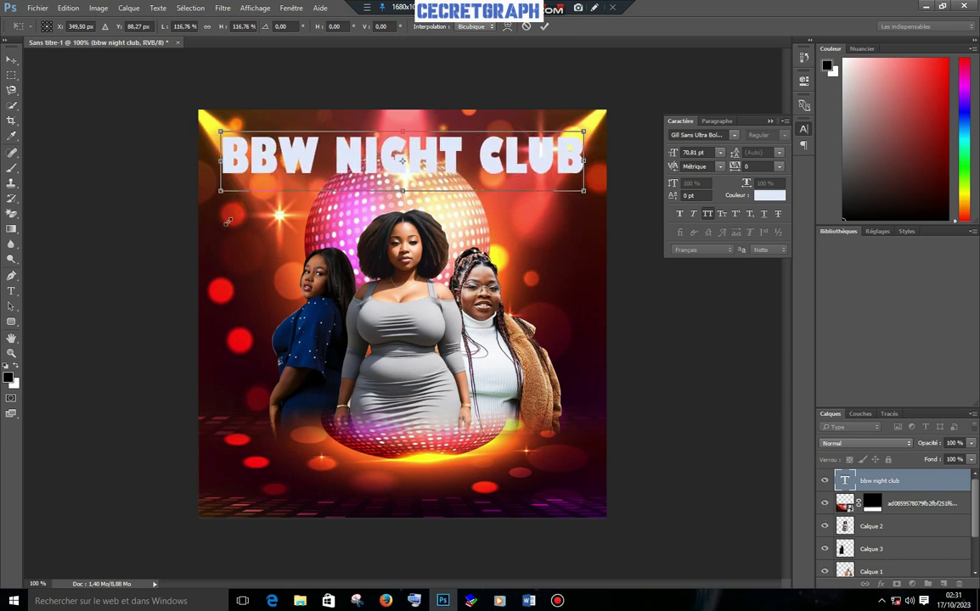
{"action": "left_click_drag", "start_coordinate": [400, 157], "coordinate": [408, 154]}
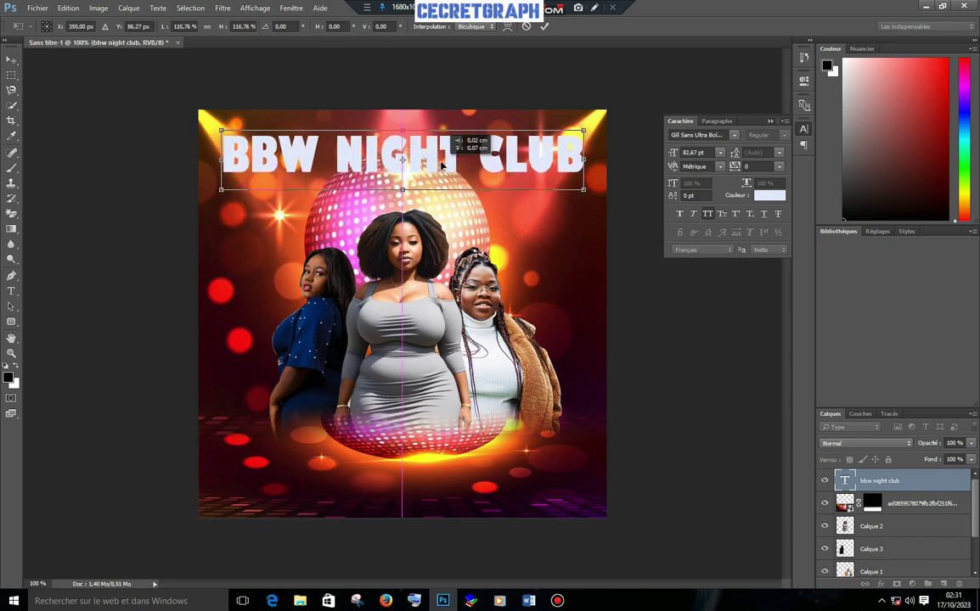
{"action": "left_click", "coordinate": [545, 27]}
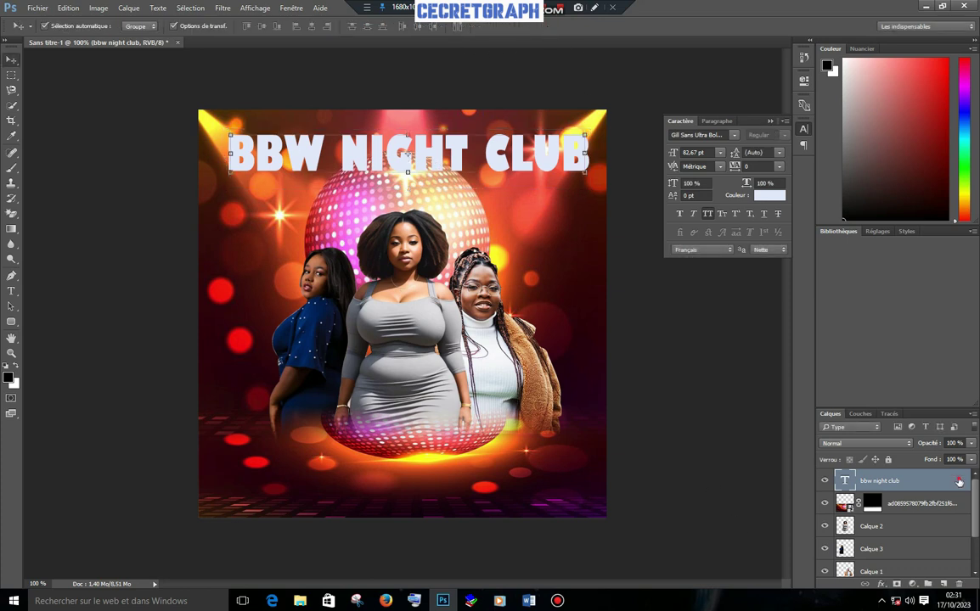
Add a Drop Shadow (Ombre portée) to the title with Distance 15, Size 62 and raised Spread
{"action": "double_click", "coordinate": [959, 483]}
{"action": "mouse_move", "coordinate": [495, 83]}
{"action": "left_mouse_down"}
{"action": "mouse_move", "coordinate": [659, 75]}
{"action": "mouse_move", "coordinate": [654, 50]}
{"action": "left_mouse_up"}
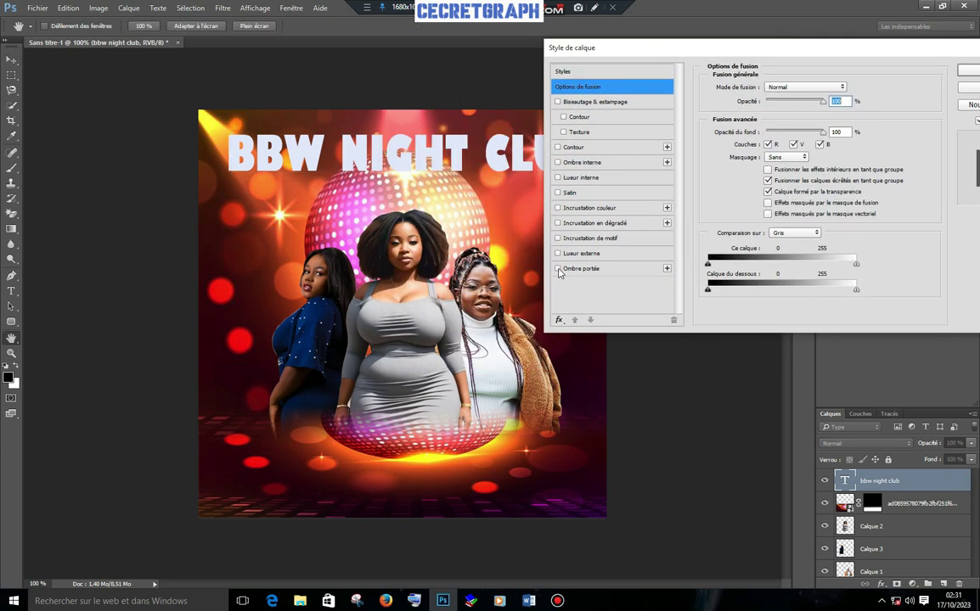
{"action": "left_click", "coordinate": [558, 269]}
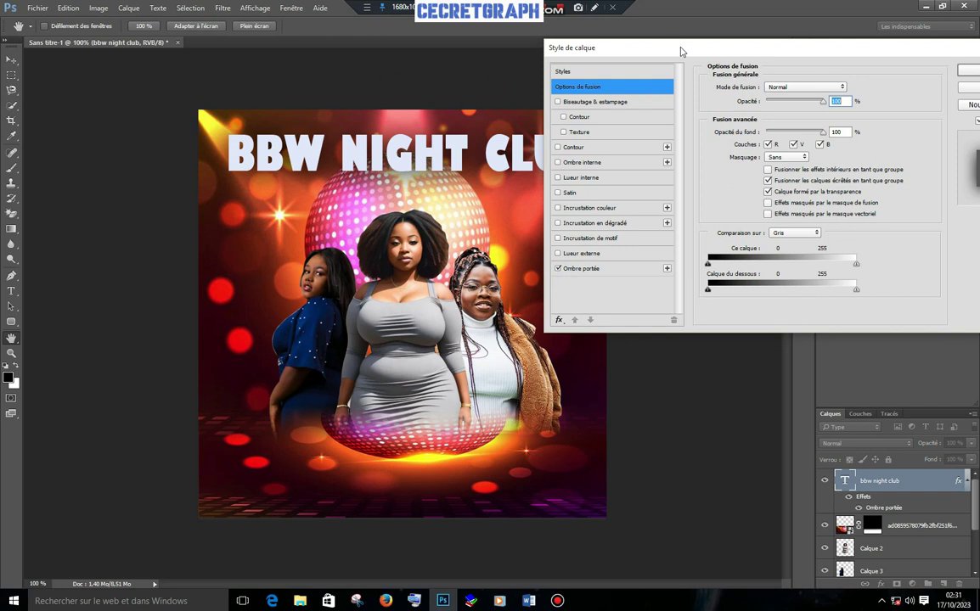
{"action": "mouse_move", "coordinate": [680, 52]}
{"action": "left_mouse_down"}
{"action": "mouse_move", "coordinate": [561, 241]}
{"action": "mouse_move", "coordinate": [513, 258]}
{"action": "left_mouse_up"}
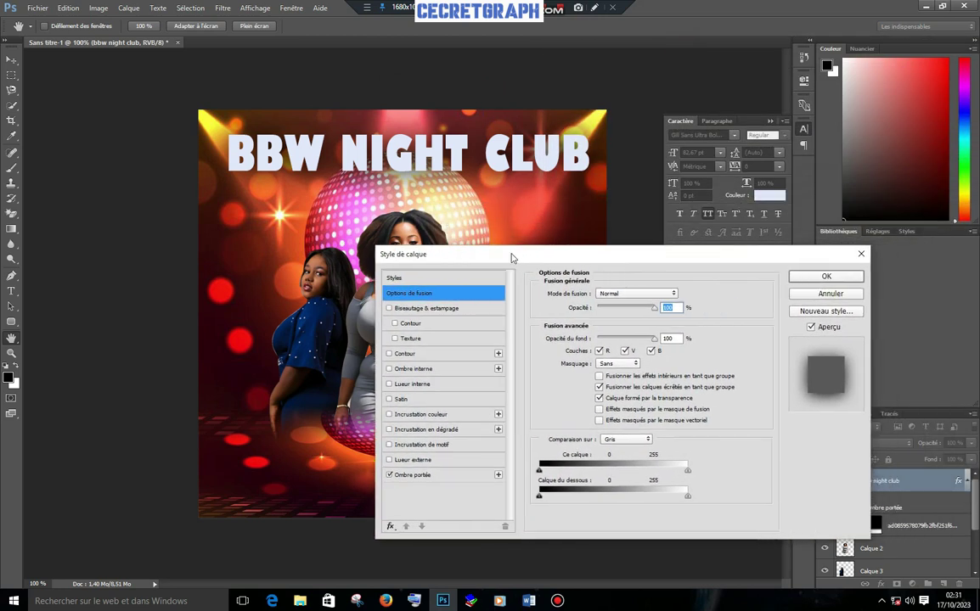
{"action": "left_click_drag", "start_coordinate": [512, 258], "coordinate": [520, 233]}
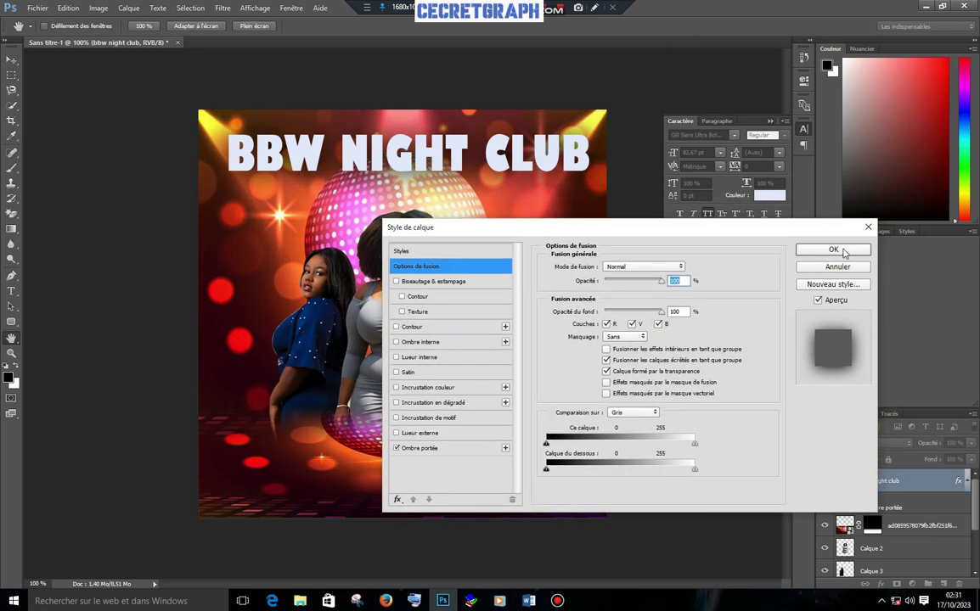
{"action": "left_click", "coordinate": [424, 448]}
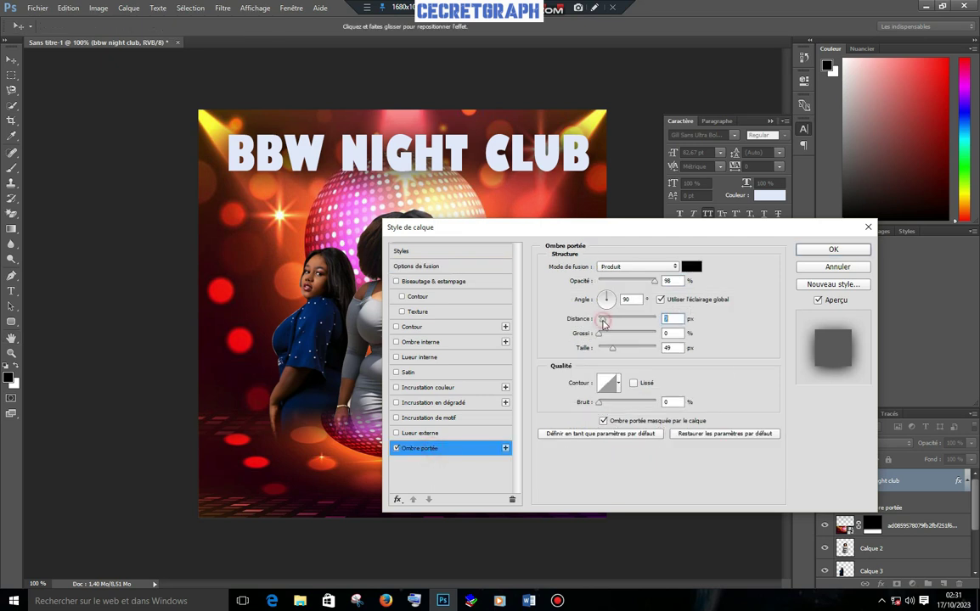
{"action": "left_click_drag", "start_coordinate": [604, 324], "coordinate": [613, 336]}
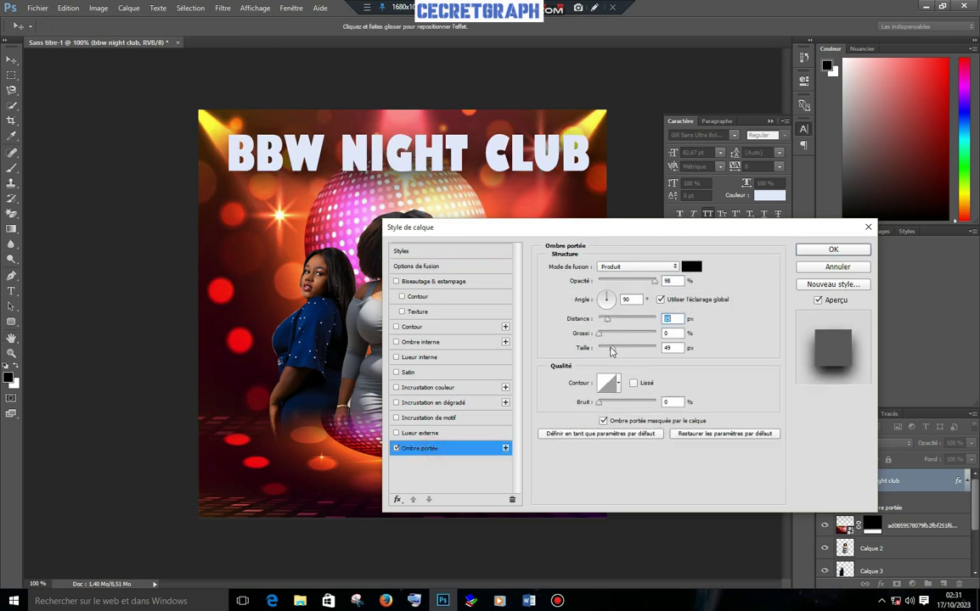
{"action": "left_click_drag", "start_coordinate": [613, 348], "coordinate": [616, 348]}
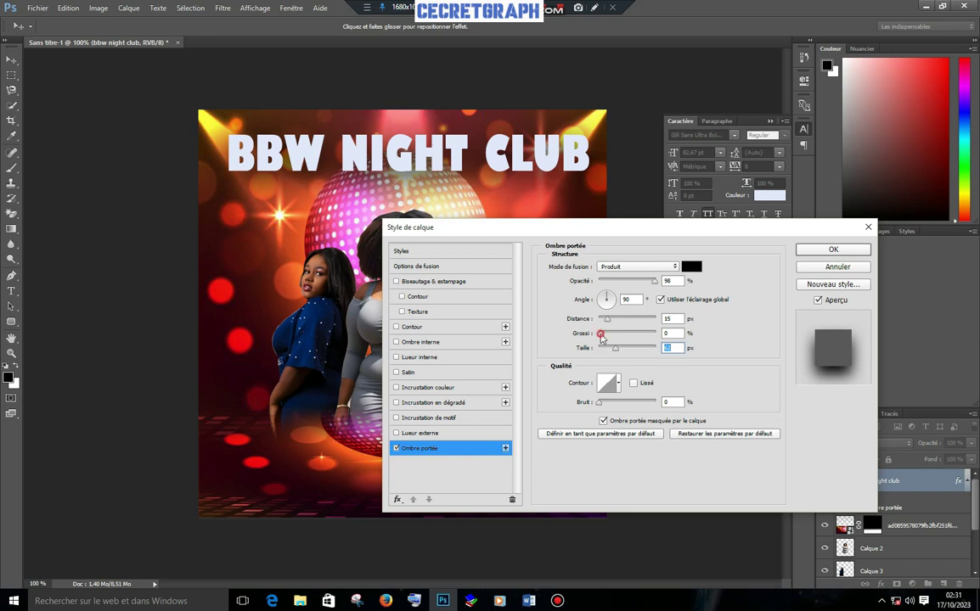
{"action": "left_click_drag", "start_coordinate": [600, 335], "coordinate": [611, 338]}
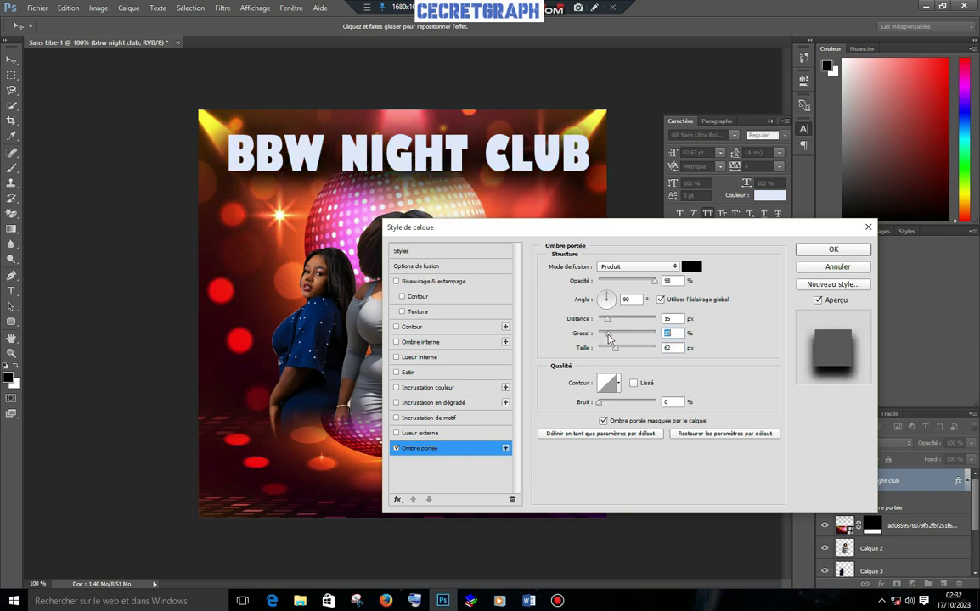
Enable a Gradient Overlay on the title and set its left stop to red ff5242
{"action": "left_click", "coordinate": [396, 387]}
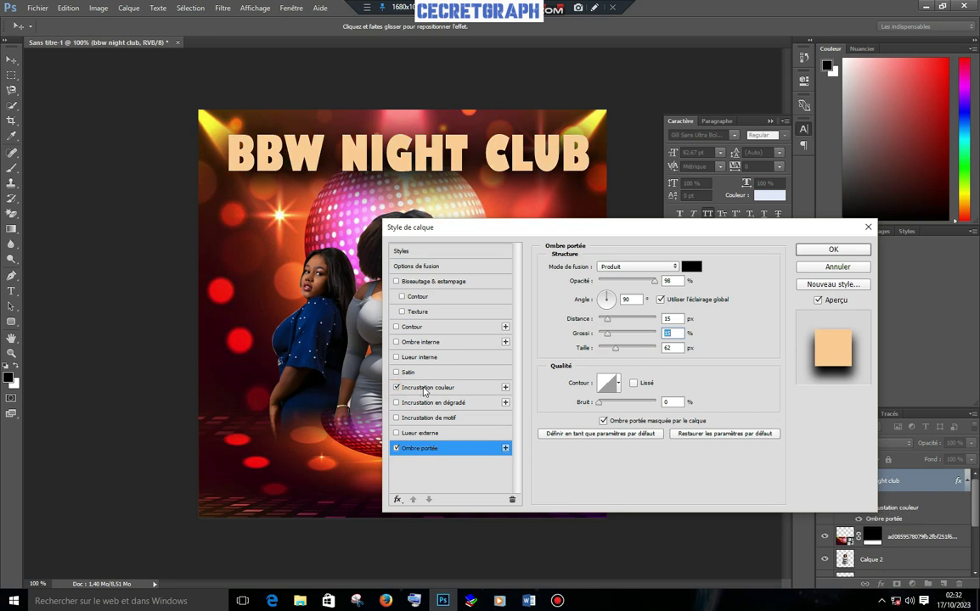
{"action": "left_click", "coordinate": [395, 387]}
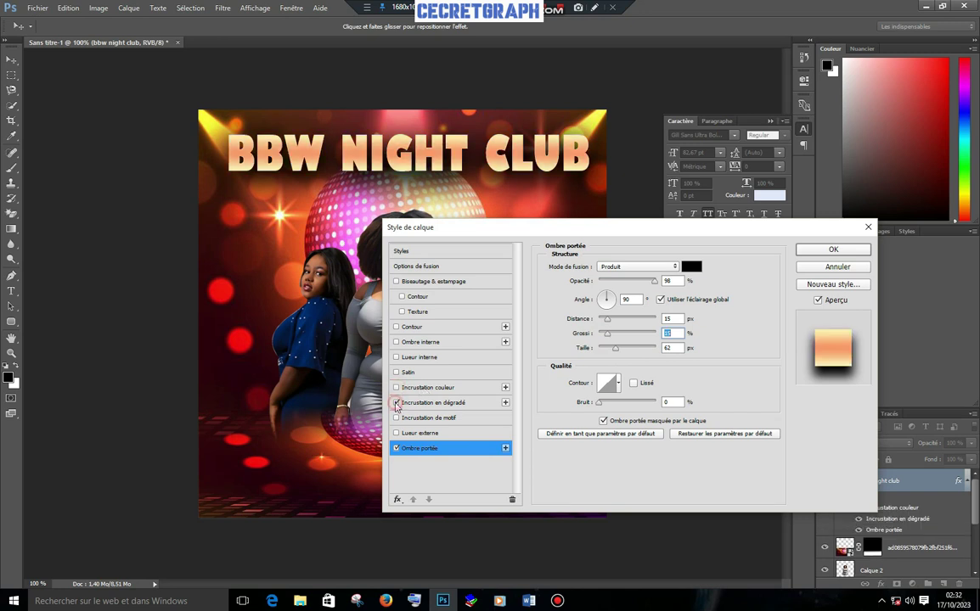
{"action": "left_click", "coordinate": [456, 406]}
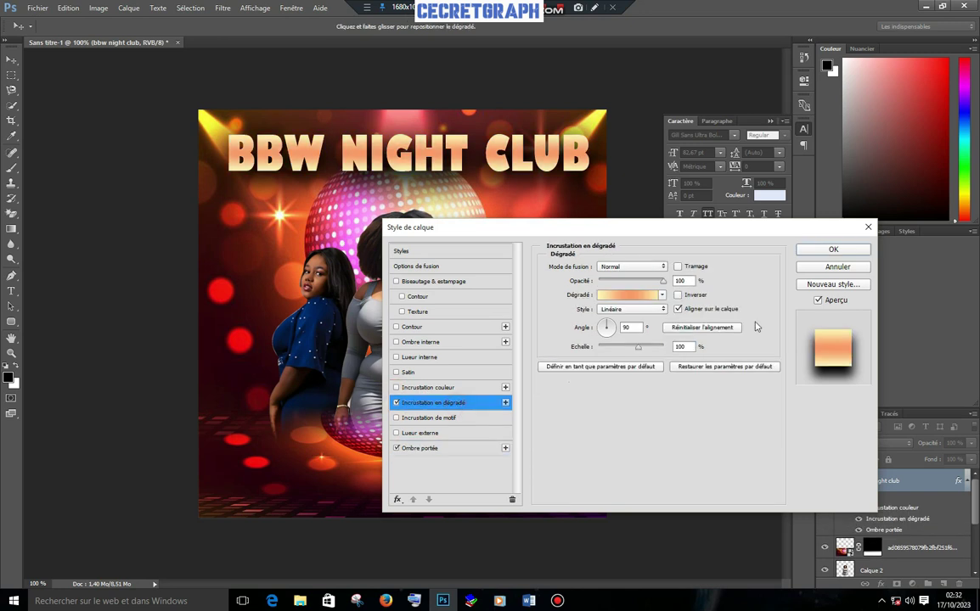
{"action": "left_click", "coordinate": [645, 297]}
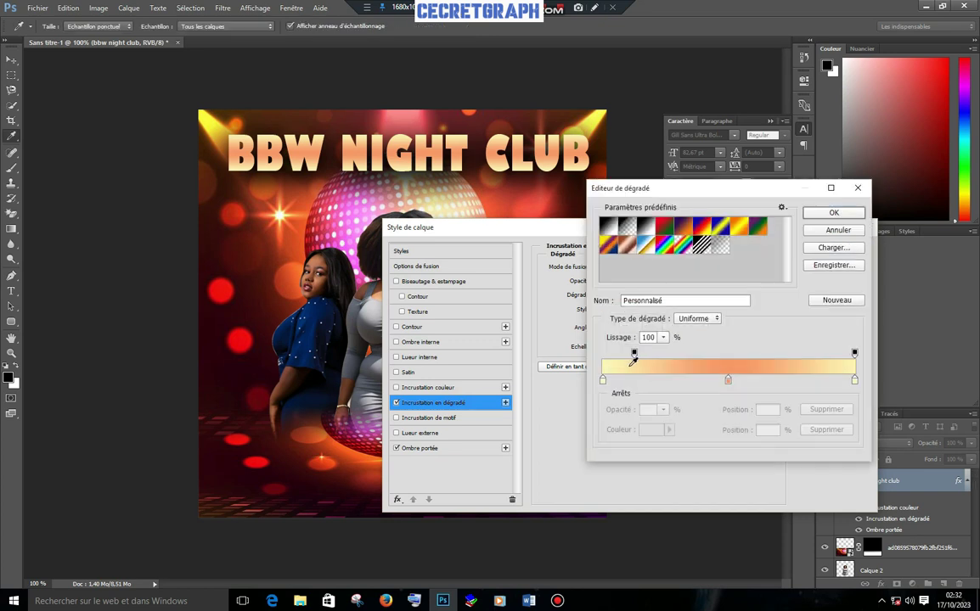
{"action": "double_click", "coordinate": [603, 380]}
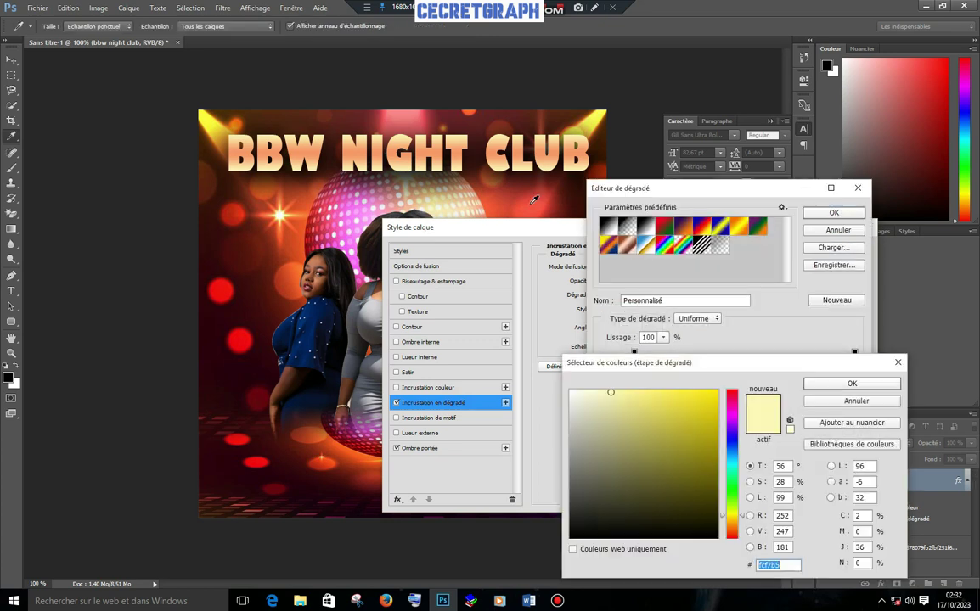
{"action": "type", "text": "ff5242"}
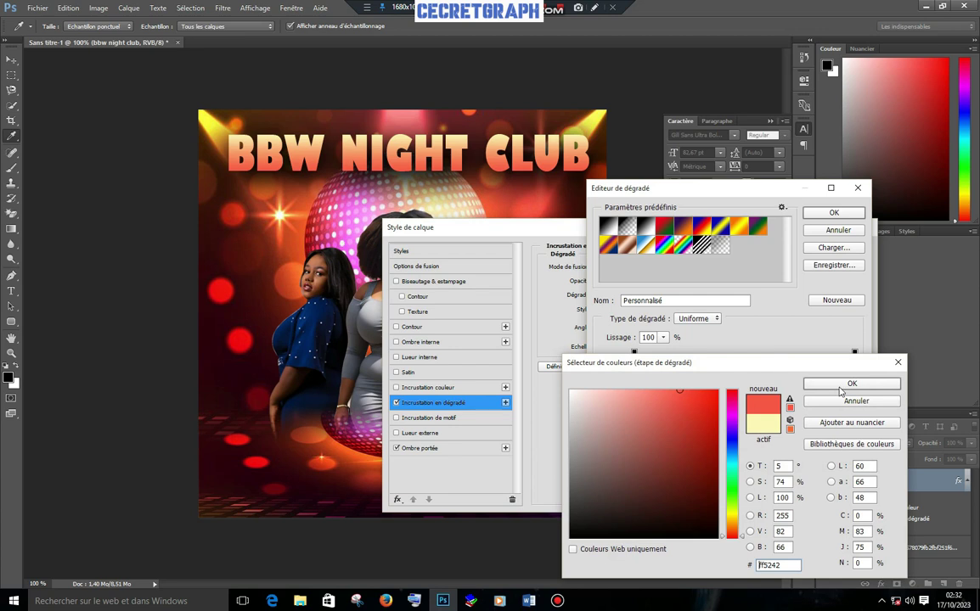
{"action": "left_click", "coordinate": [852, 384]}
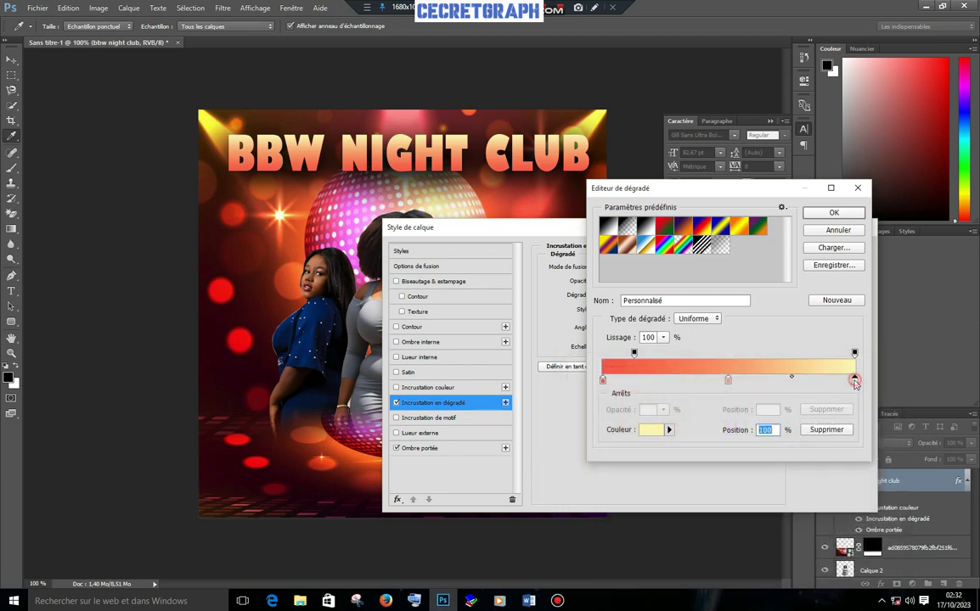
Set the right gradient stop to red and the middle stop to bright yellow
{"action": "double_click", "coordinate": [855, 382]}
{"action": "left_click", "coordinate": [679, 390]}
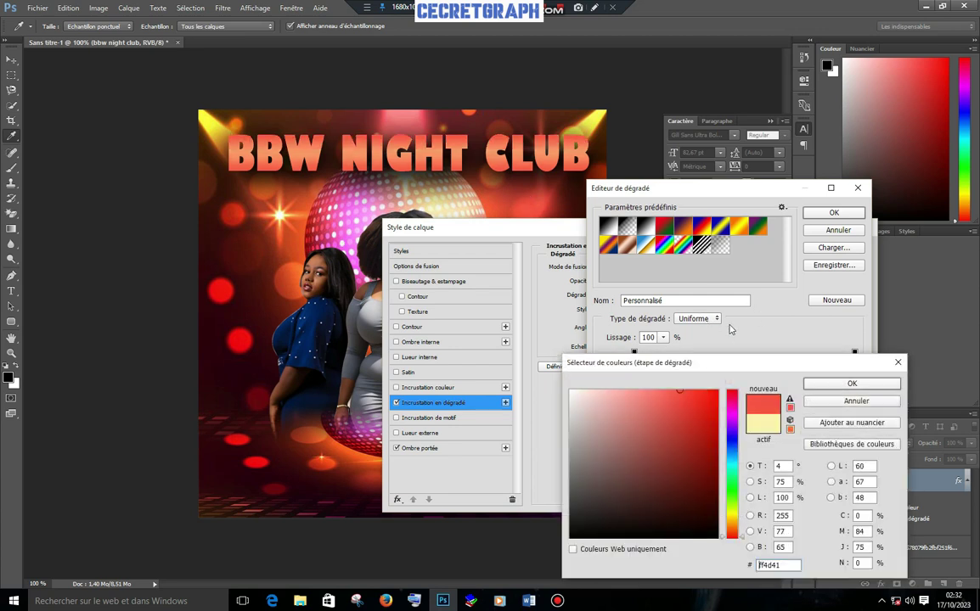
{"action": "left_click", "coordinate": [845, 384]}
{"action": "double_click", "coordinate": [731, 379]}
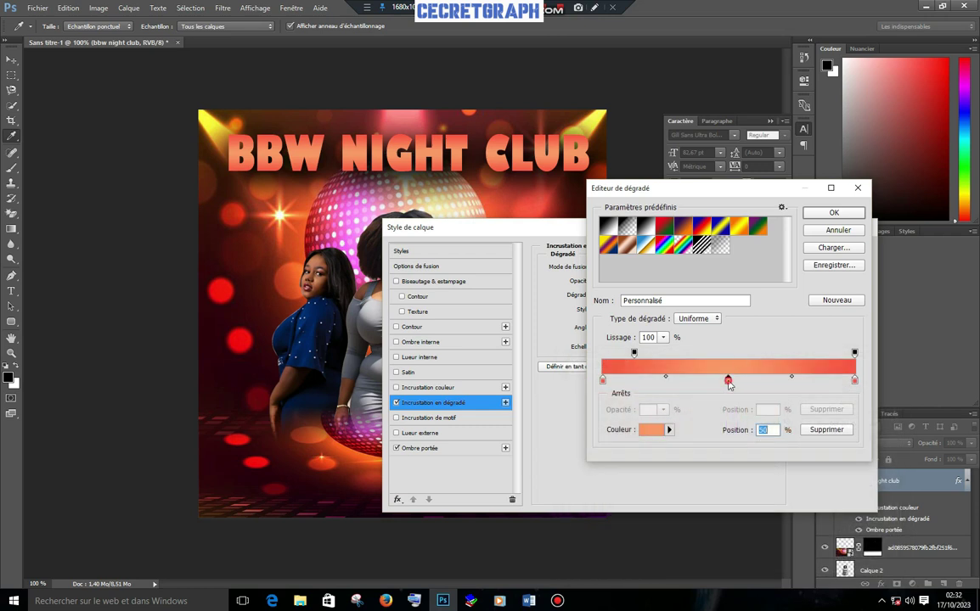
{"action": "left_click", "coordinate": [484, 170]}
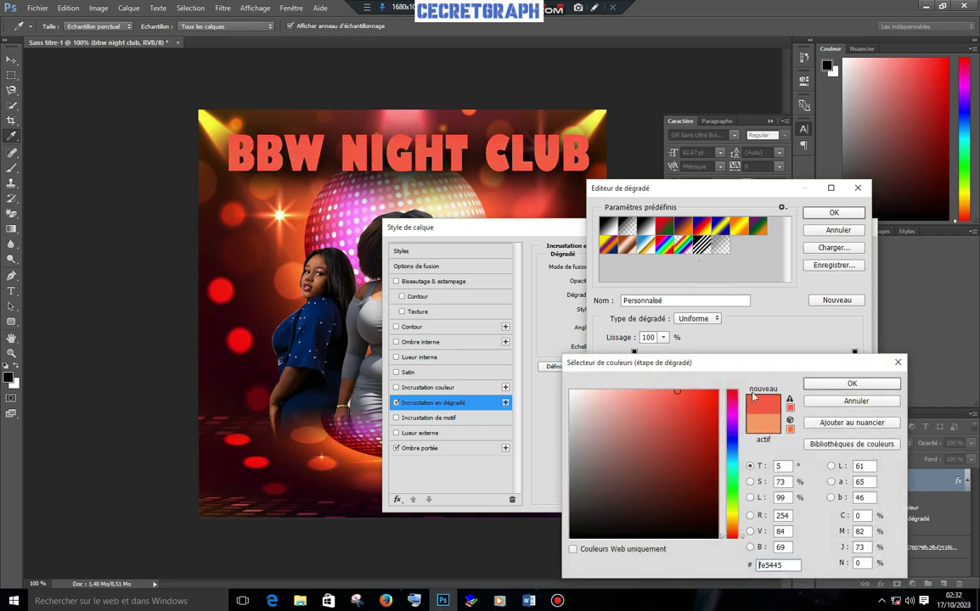
{"action": "left_click", "coordinate": [840, 386]}
{"action": "double_click", "coordinate": [729, 381]}
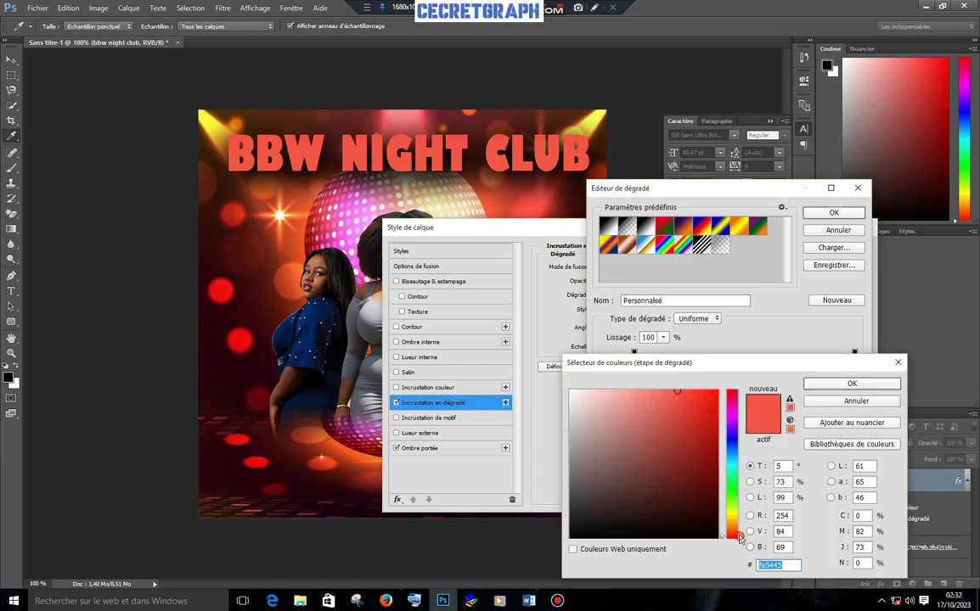
{"action": "left_click_drag", "start_coordinate": [740, 538], "coordinate": [741, 526]}
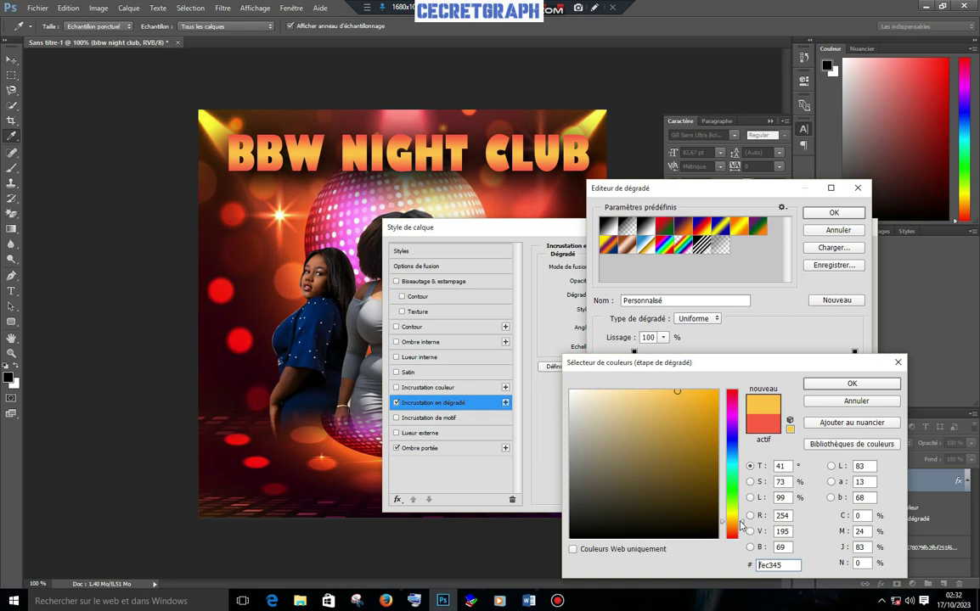
{"action": "left_click_drag", "start_coordinate": [680, 392], "coordinate": [728, 388]}
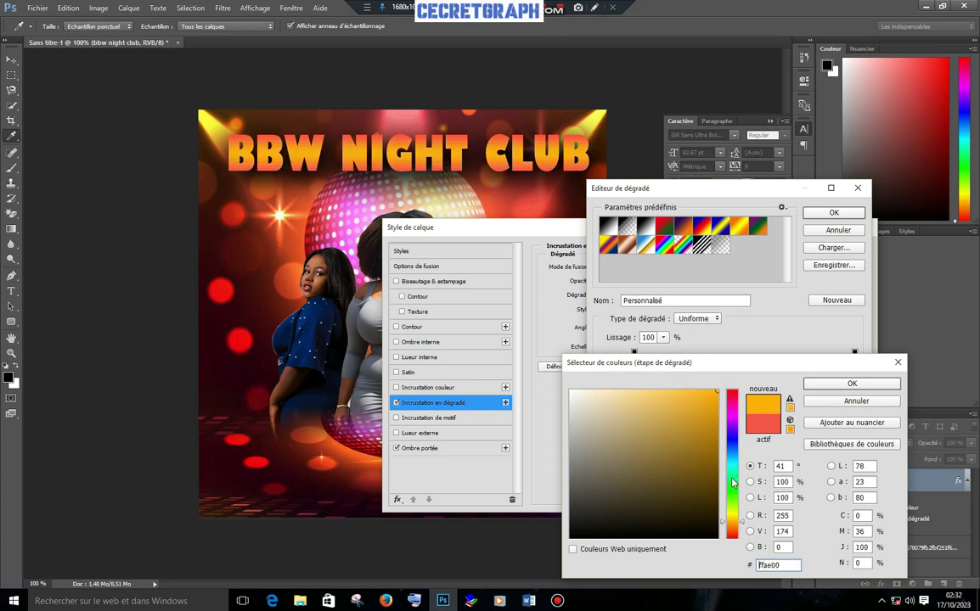
{"action": "left_click_drag", "start_coordinate": [741, 524], "coordinate": [739, 518]}
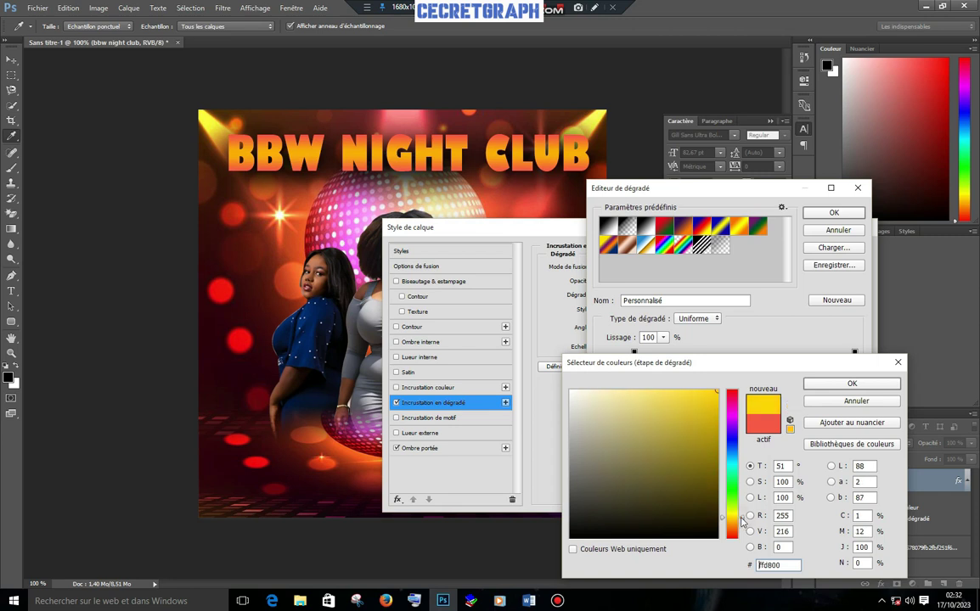
{"action": "left_click", "coordinate": [851, 384]}
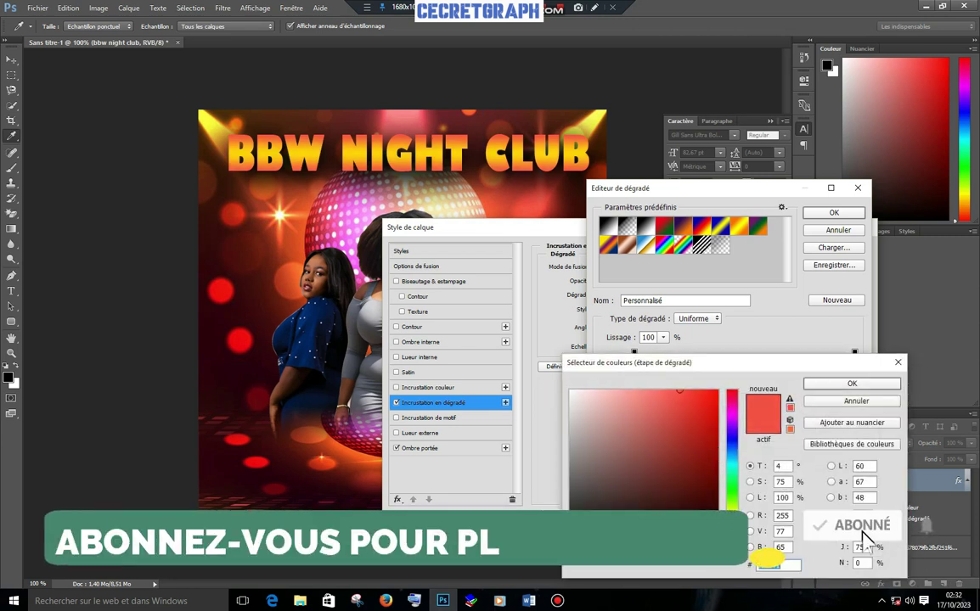
Set the right gradient stop to saturated orange (ff9a41) and accept the gradient
{"action": "type", "text": "ff9141ff9a41"}
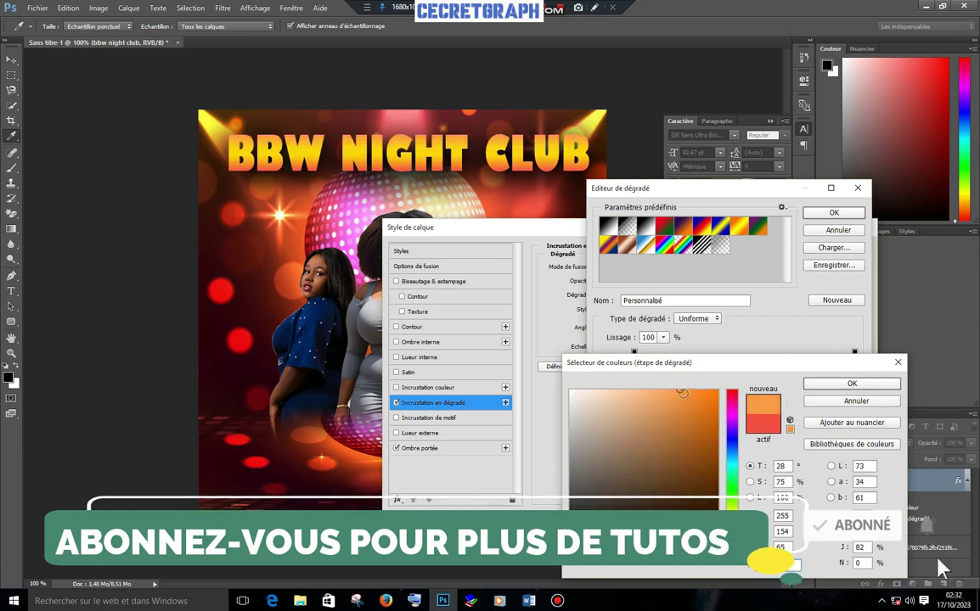
{"action": "left_click", "coordinate": [715, 412]}
{"action": "left_click", "coordinate": [720, 398]}
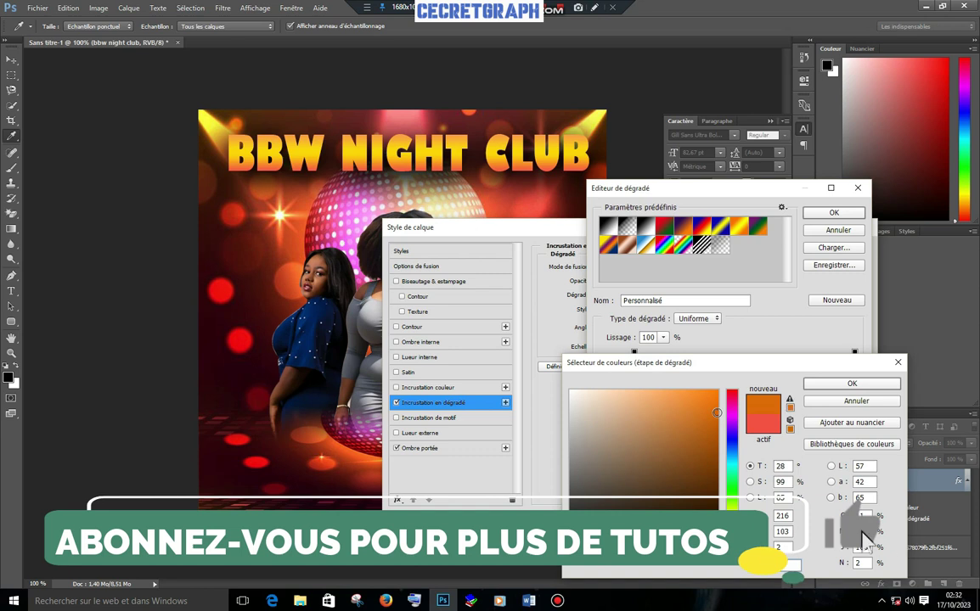
{"action": "left_click", "coordinate": [717, 392]}
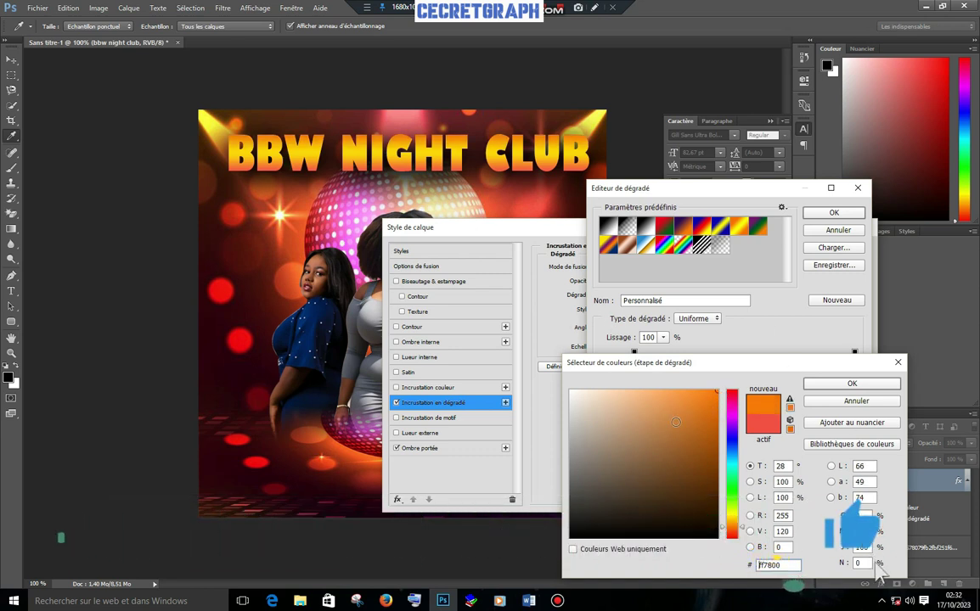
{"action": "left_click", "coordinate": [852, 385]}
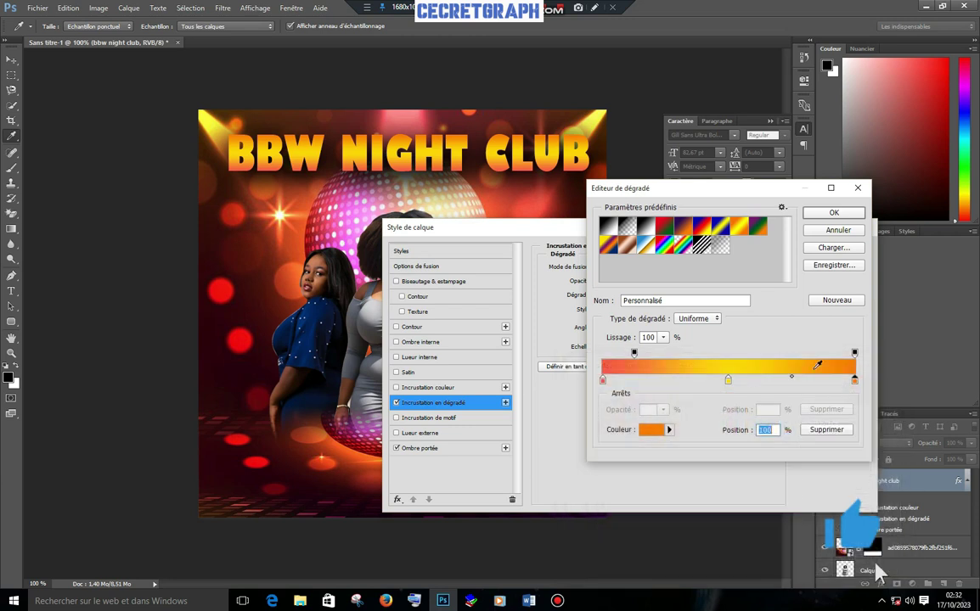
{"action": "left_click", "coordinate": [835, 213]}
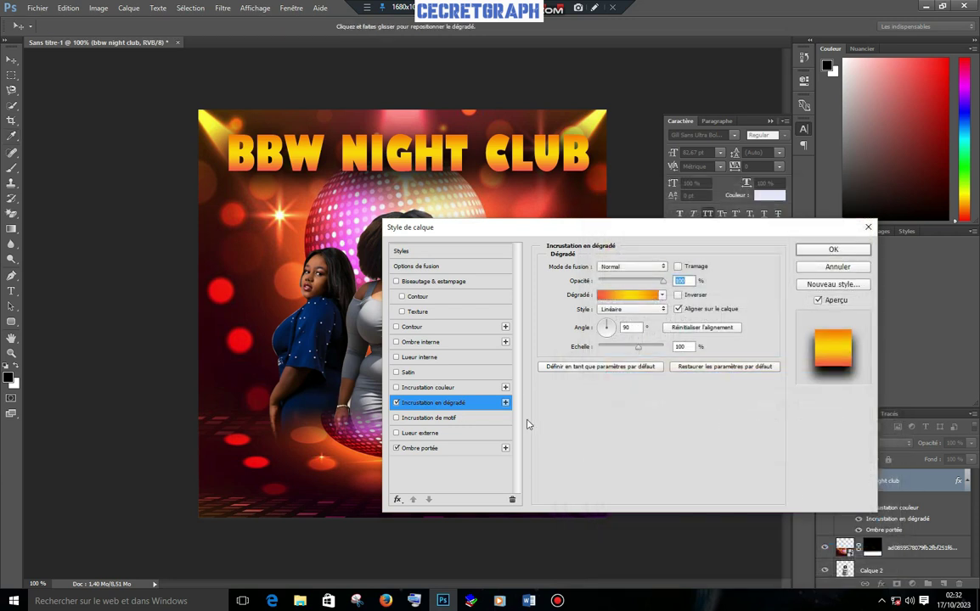
Add a white solid-colour Stroke (Contour) to the title
{"action": "left_click", "coordinate": [395, 327]}
{"action": "left_click", "coordinate": [416, 327]}
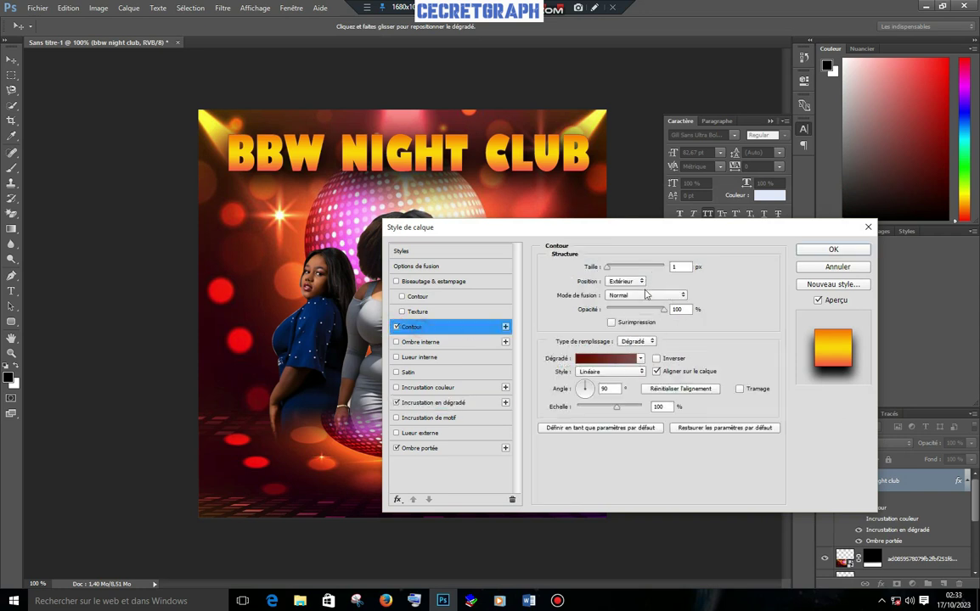
{"action": "left_click", "coordinate": [654, 342]}
{"action": "left_click", "coordinate": [620, 352]}
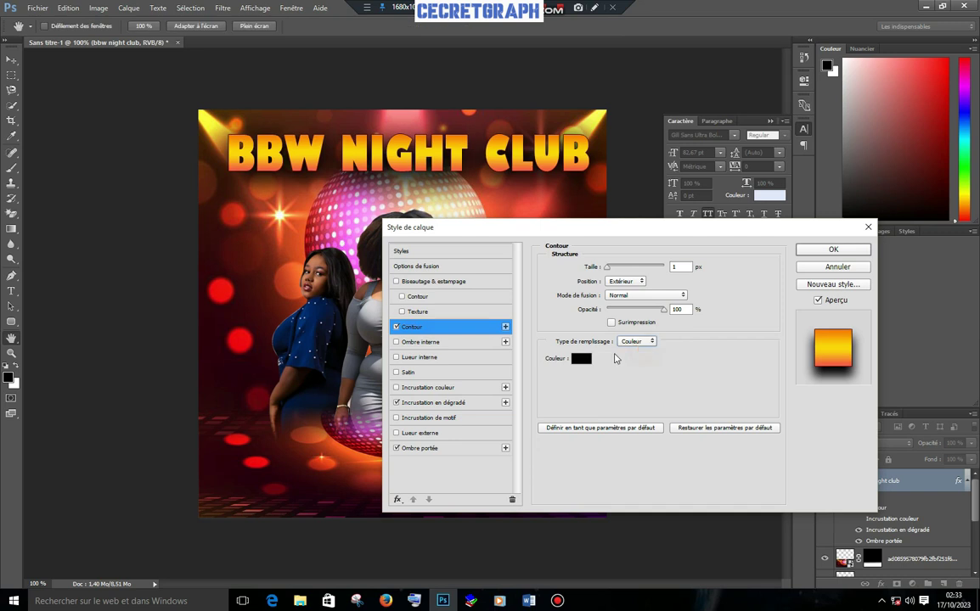
{"action": "left_click", "coordinate": [582, 360]}
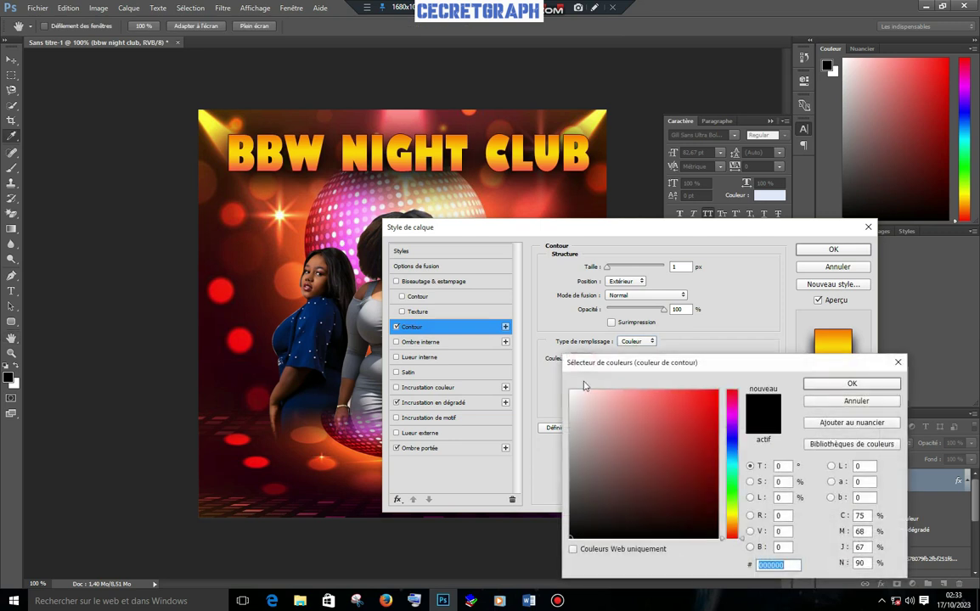
{"action": "left_click", "coordinate": [570, 391]}
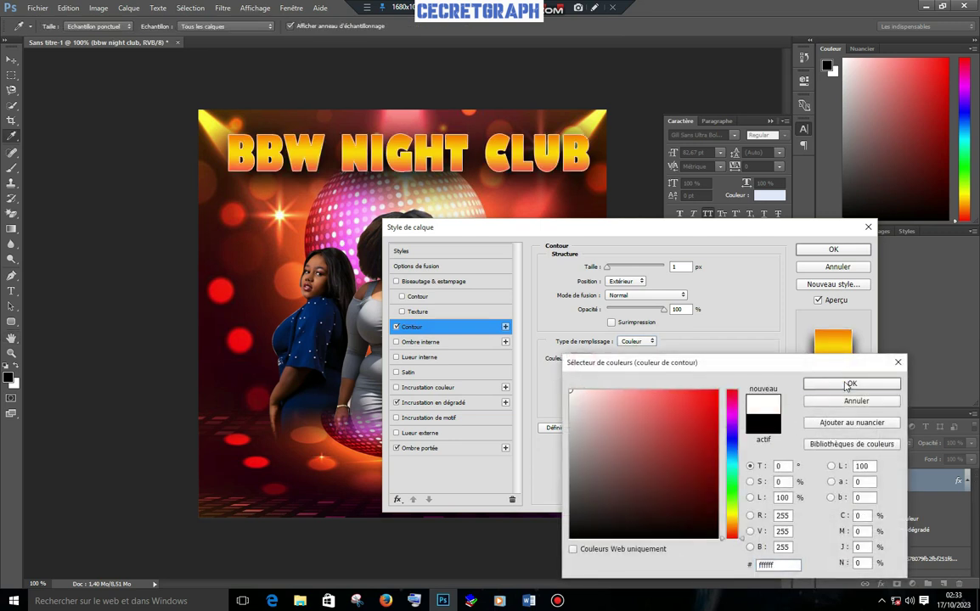
{"action": "left_click", "coordinate": [849, 384]}
Adjust the stroke Size slider and temporarily hide the gradient overlay
{"action": "left_click", "coordinate": [608, 270]}
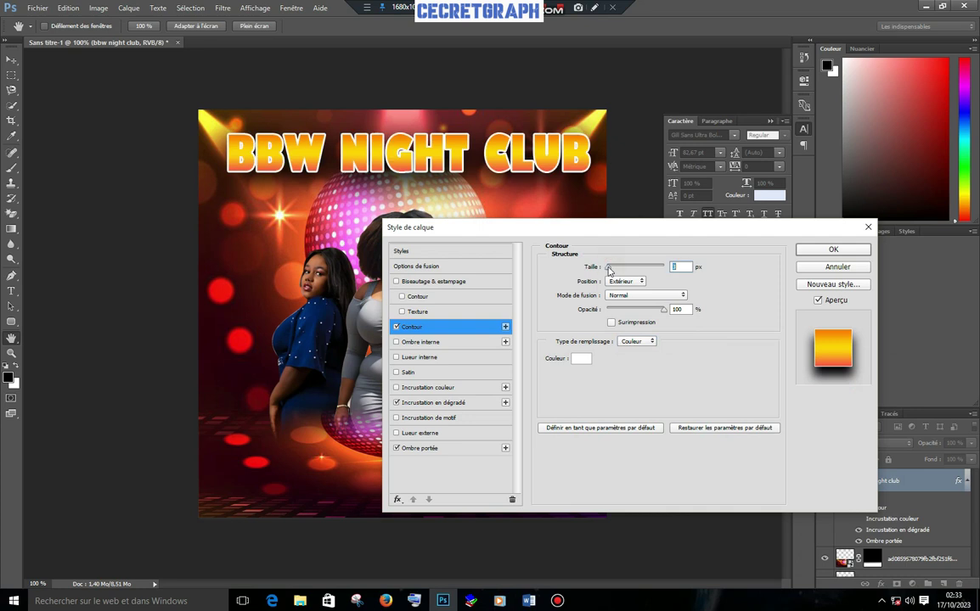
{"action": "mouse_move", "coordinate": [608, 270]}
{"action": "left_mouse_down"}
{"action": "mouse_move", "coordinate": [618, 269]}
{"action": "mouse_move", "coordinate": [609, 270]}
{"action": "left_mouse_up"}
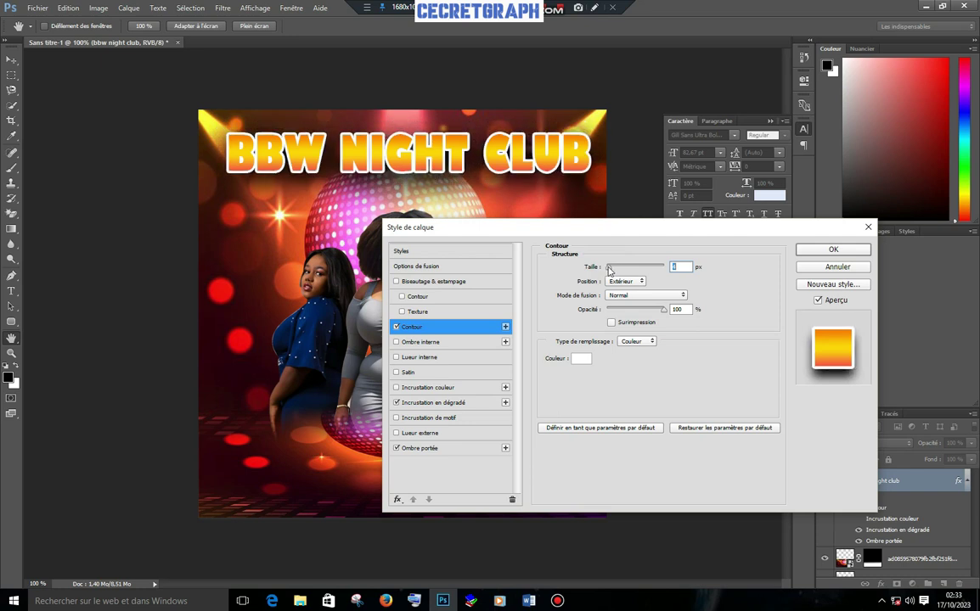
{"action": "left_click_drag", "start_coordinate": [610, 270], "coordinate": [608, 270]}
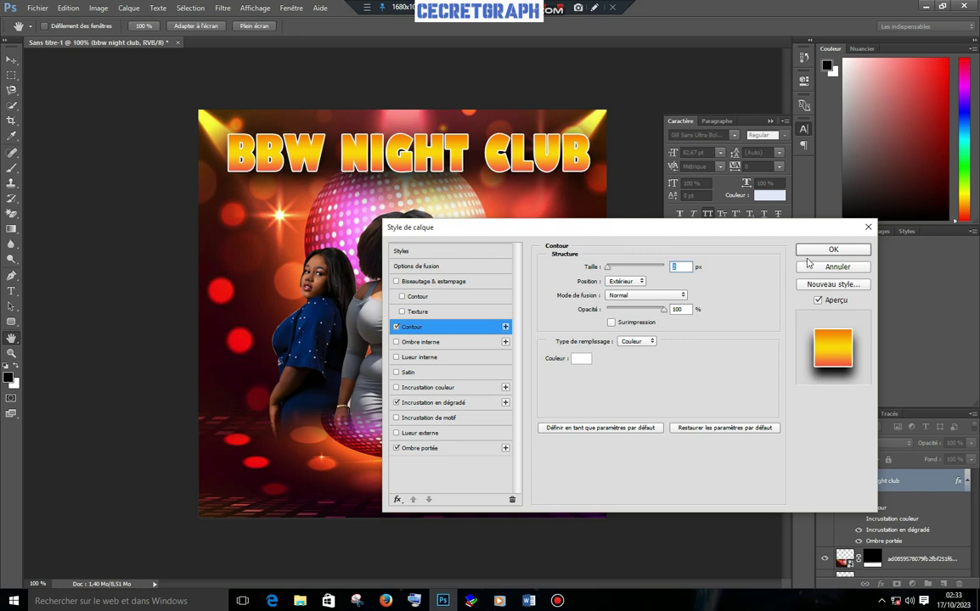
{"action": "left_click", "coordinate": [396, 403]}
Re-enable the gradient overlay and set its middle stop to pale cream and orange stop to white
{"action": "left_click", "coordinate": [396, 403]}
{"action": "left_click", "coordinate": [438, 405]}
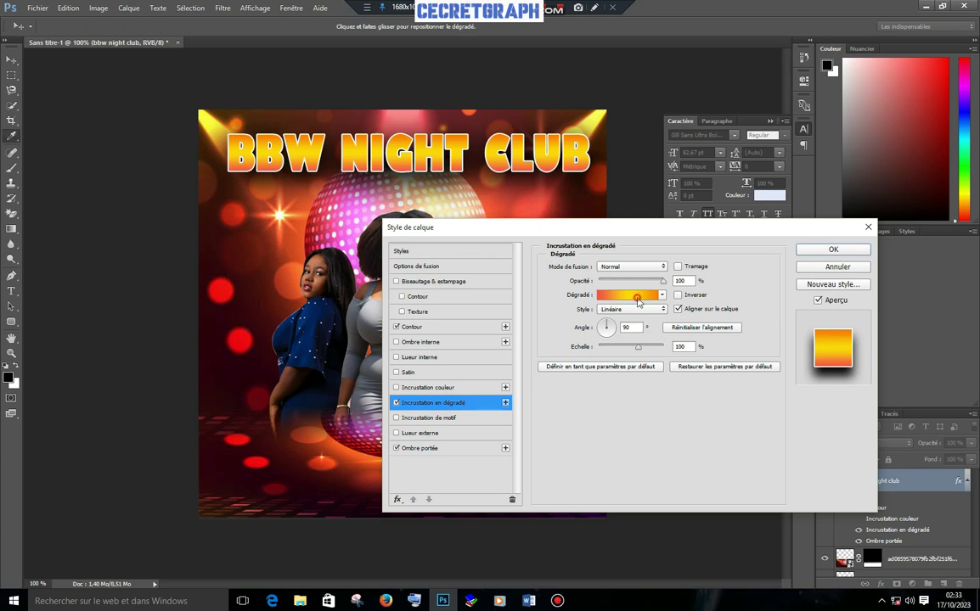
{"action": "left_click", "coordinate": [636, 297]}
{"action": "double_click", "coordinate": [728, 381]}
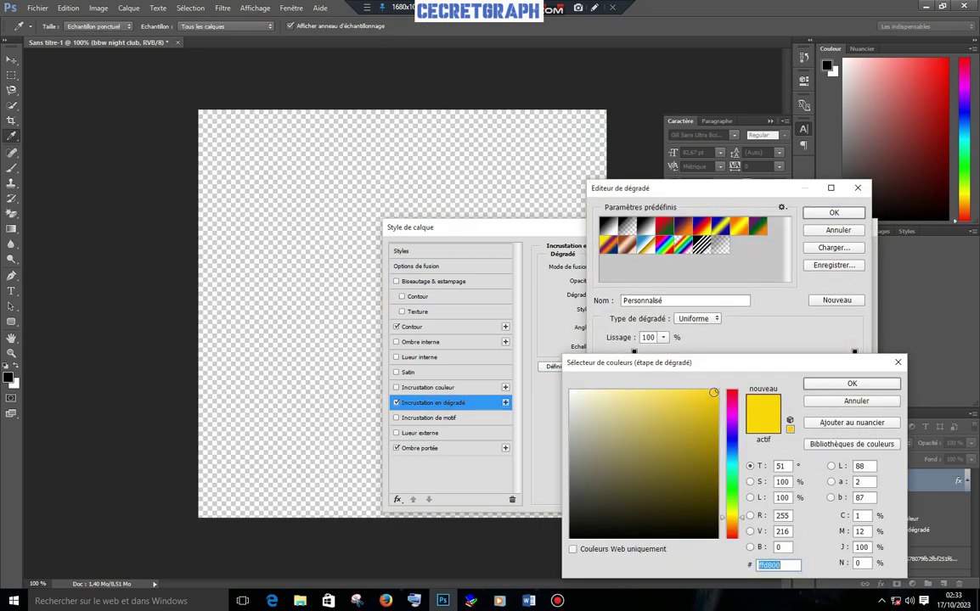
{"action": "left_click", "coordinate": [589, 394]}
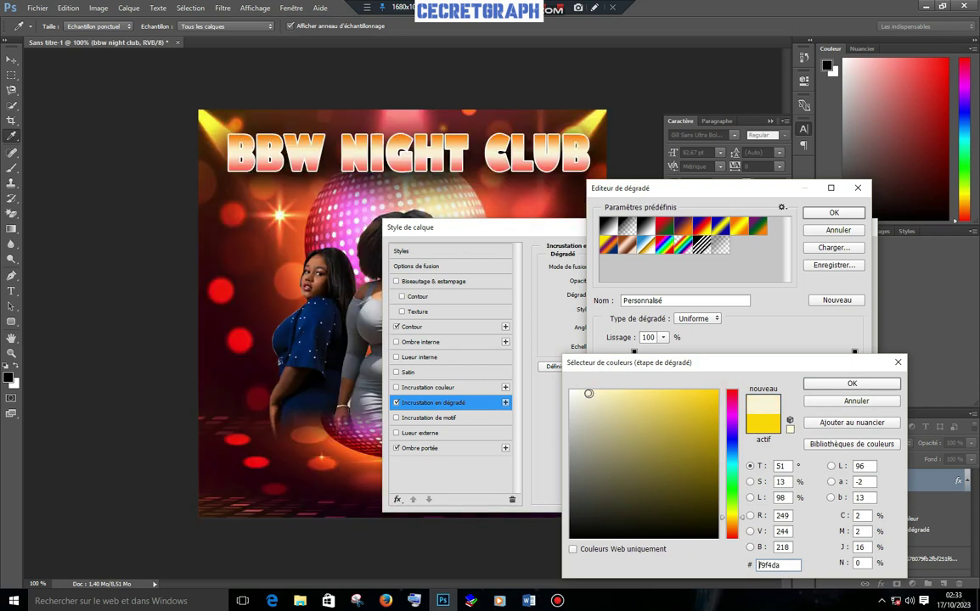
{"action": "left_click", "coordinate": [847, 385]}
{"action": "double_click", "coordinate": [854, 383]}
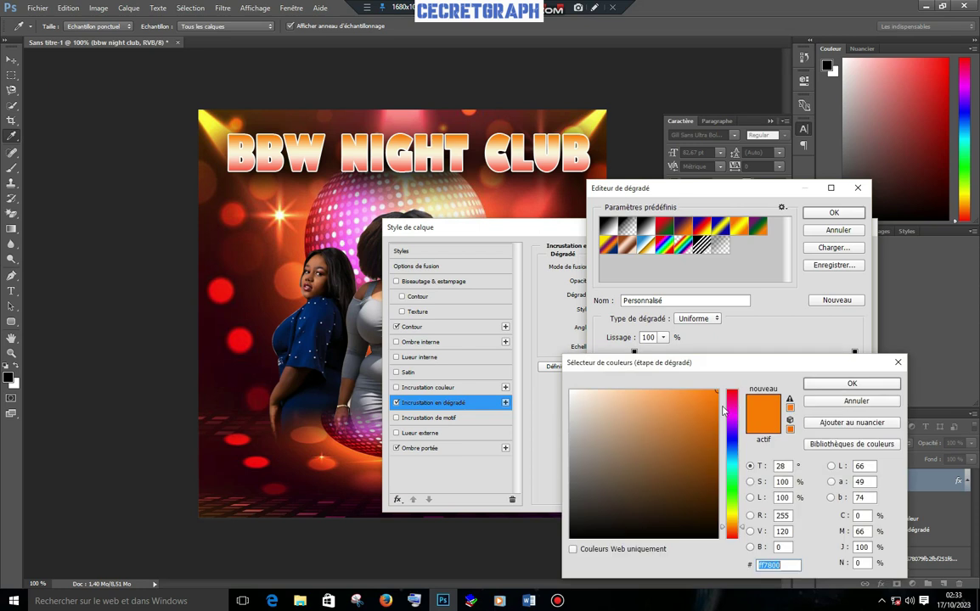
{"action": "left_click_drag", "start_coordinate": [717, 393], "coordinate": [562, 392]}
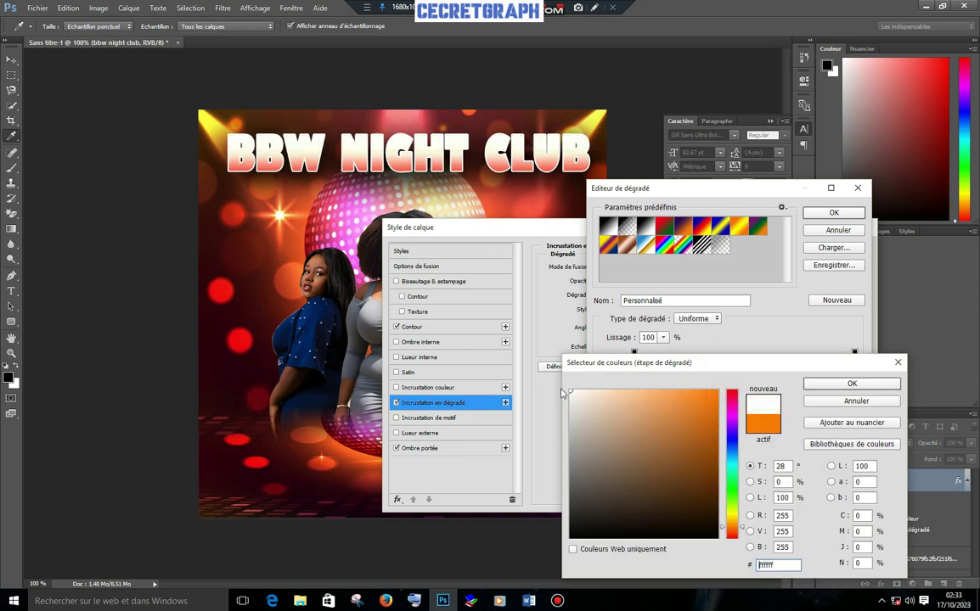
{"action": "left_click", "coordinate": [847, 384]}
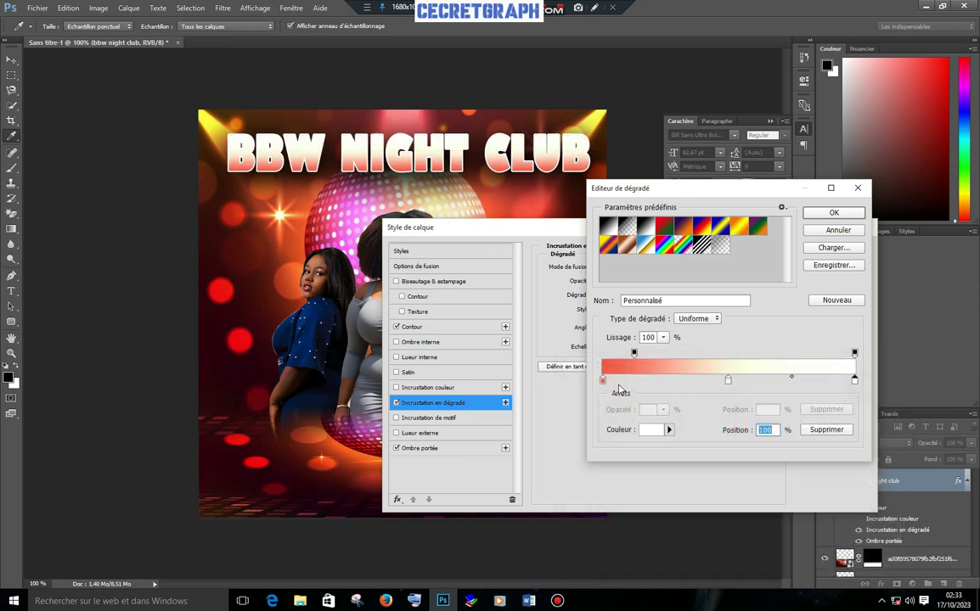
Set the remaining gradient stops to light grey and a slightly darker grey
{"action": "double_click", "coordinate": [602, 381]}
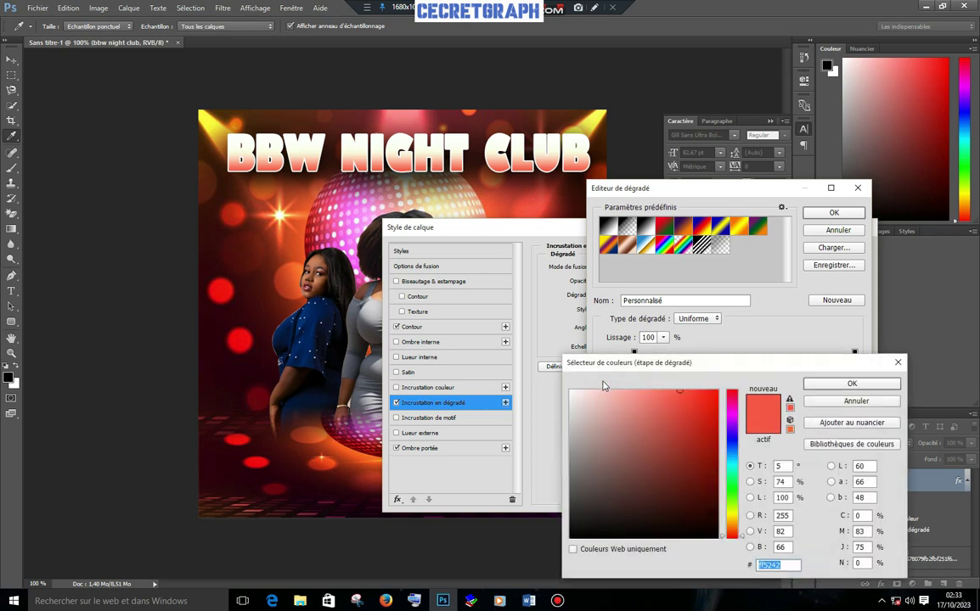
{"action": "left_click_drag", "start_coordinate": [682, 394], "coordinate": [567, 392]}
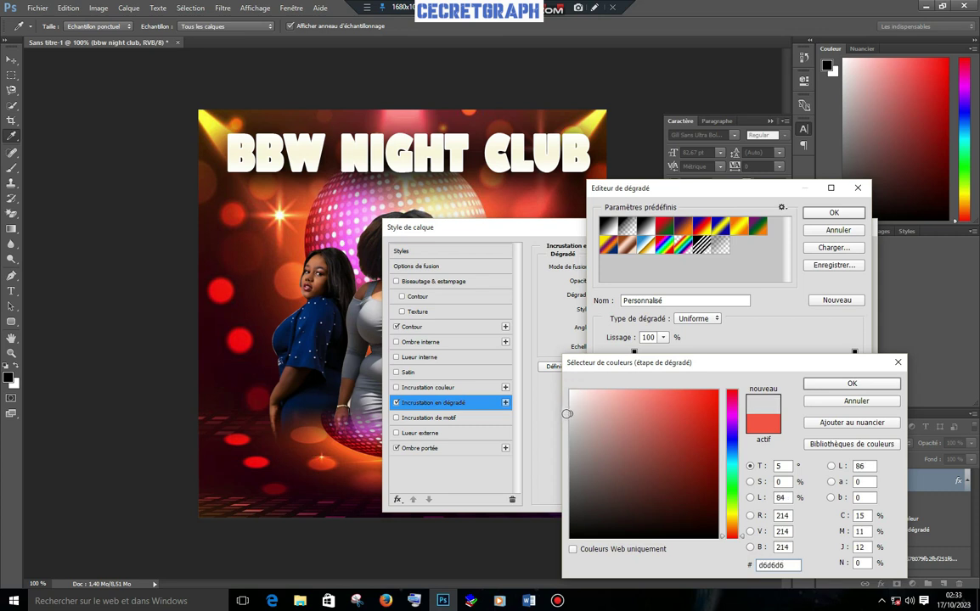
{"action": "left_click_drag", "start_coordinate": [568, 393], "coordinate": [569, 414]}
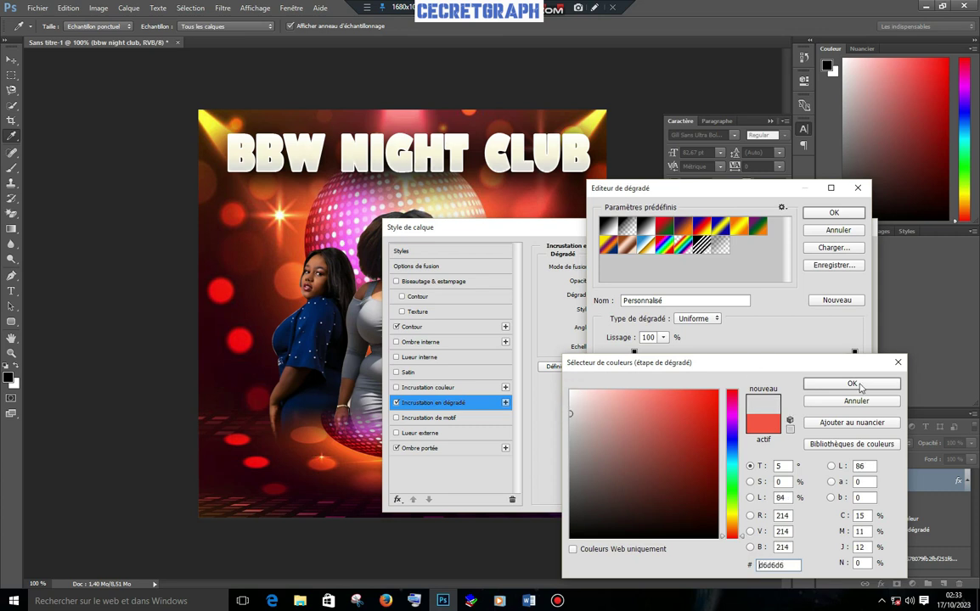
{"action": "left_click", "coordinate": [860, 388]}
{"action": "double_click", "coordinate": [855, 379]}
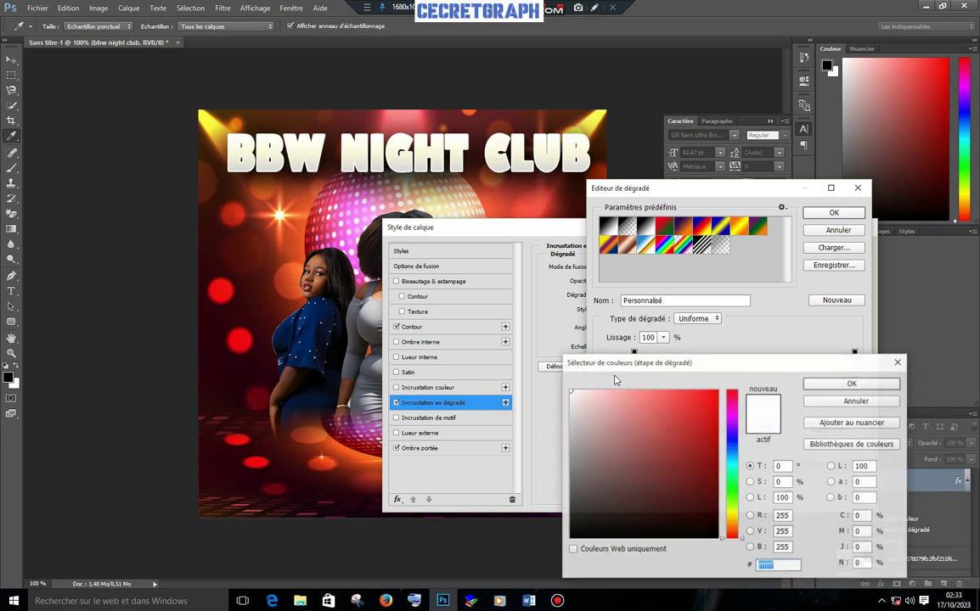
{"action": "left_click", "coordinate": [570, 418]}
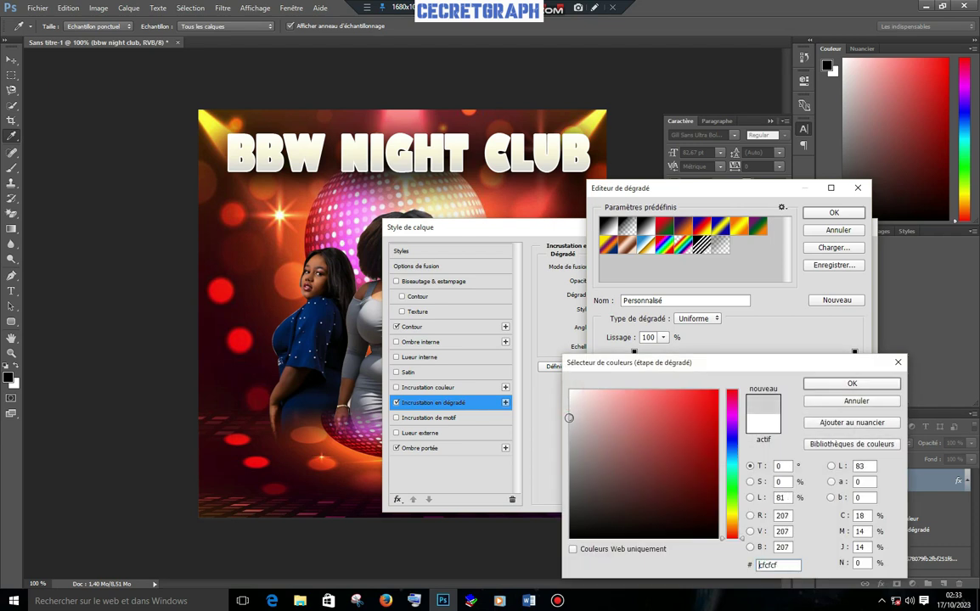
{"action": "left_click", "coordinate": [853, 385]}
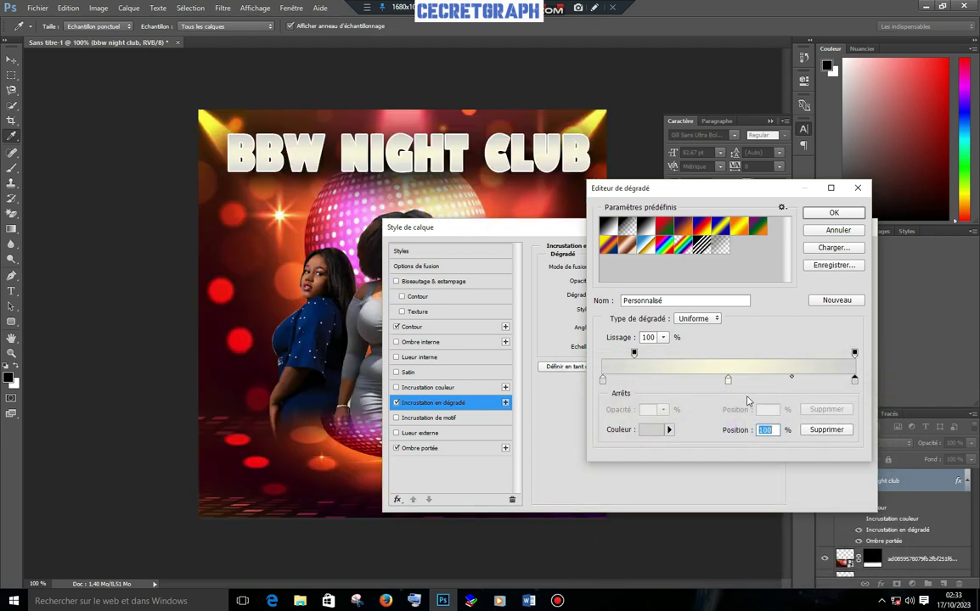
Make the middle stop pure white, accept the gradient and apply the layer style
{"action": "double_click", "coordinate": [728, 382]}
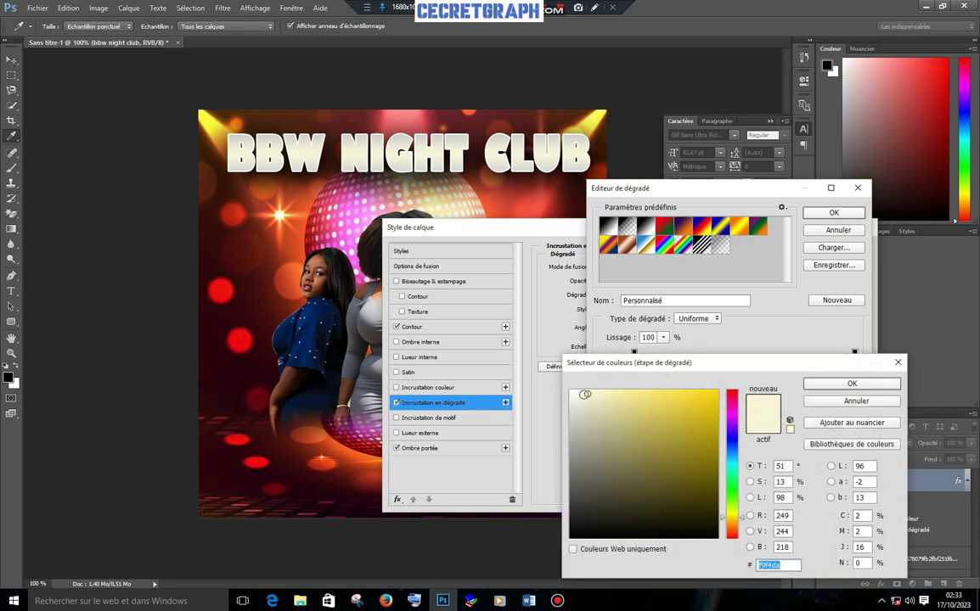
{"action": "left_click_drag", "start_coordinate": [573, 393], "coordinate": [551, 388]}
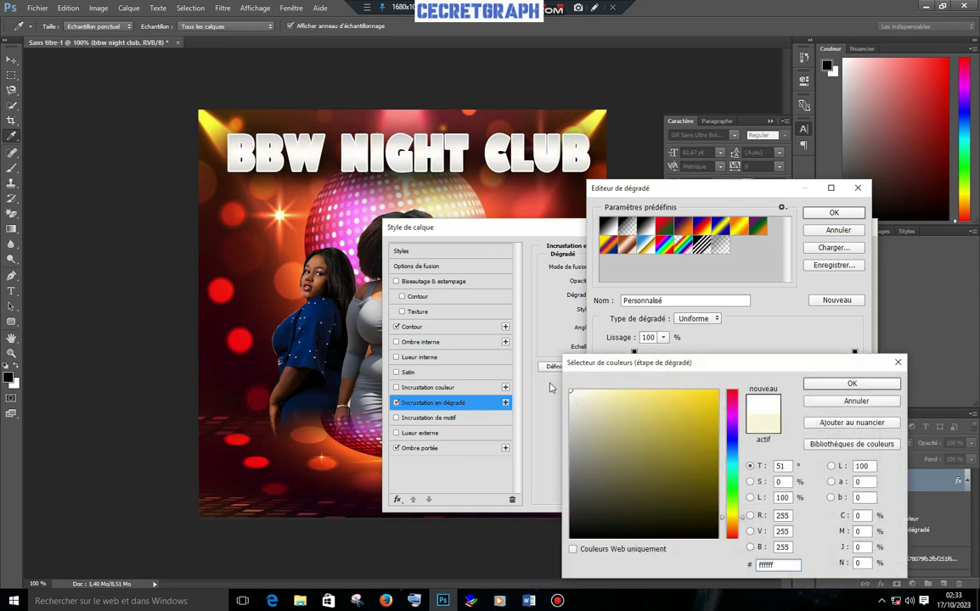
{"action": "left_click", "coordinate": [852, 384]}
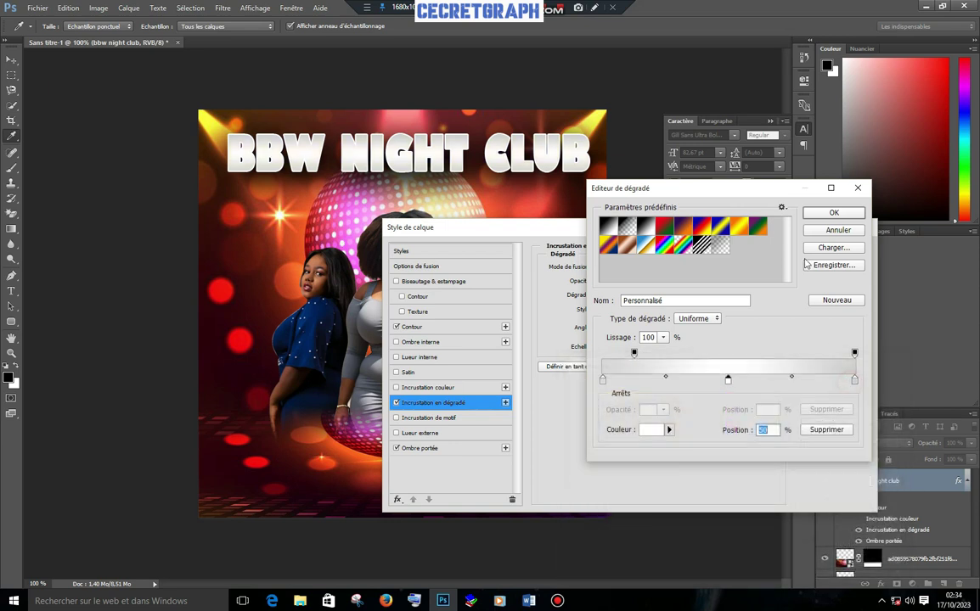
{"action": "left_click", "coordinate": [835, 214]}
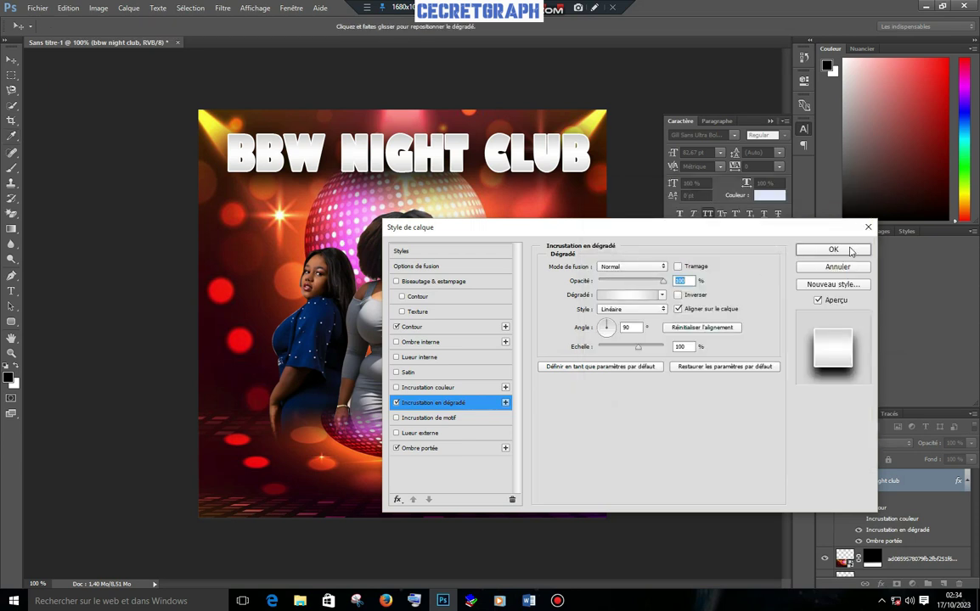
{"action": "left_click", "coordinate": [851, 251]}
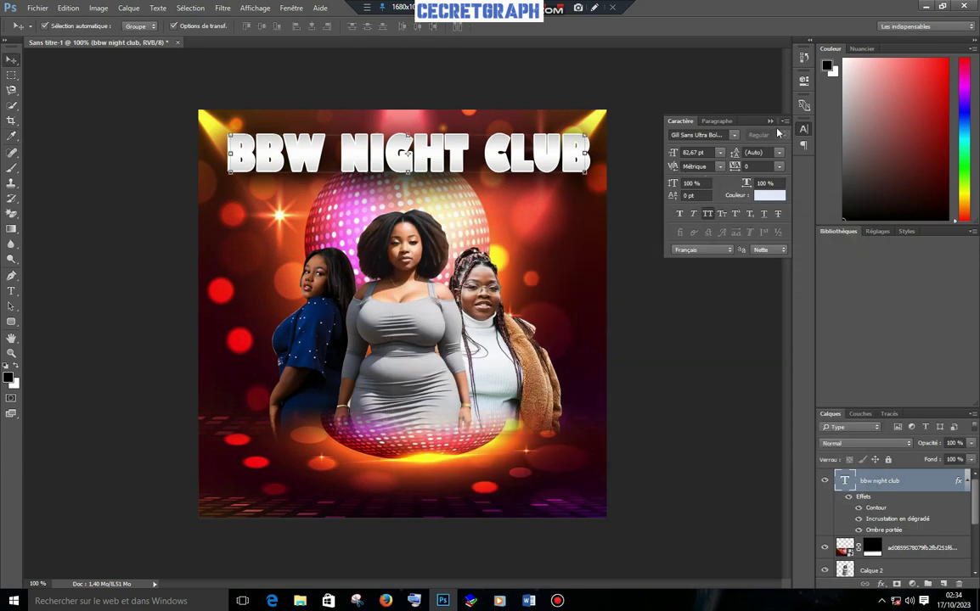
{"action": "left_click", "coordinate": [772, 122]}
Try Mothercode Regular as the title font
{"action": "left_click", "coordinate": [639, 367]}
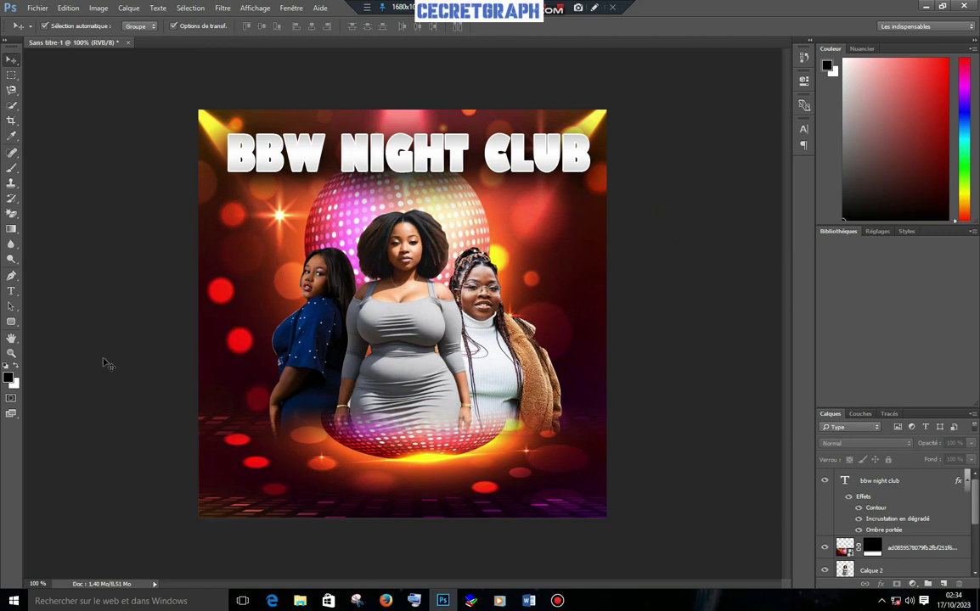
{"action": "left_click", "coordinate": [11, 291]}
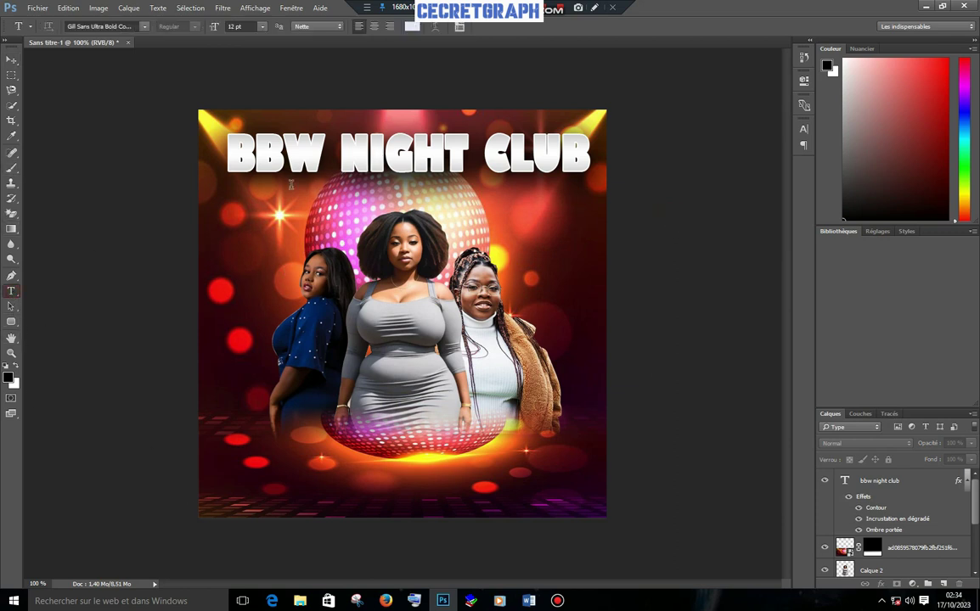
{"action": "left_click", "coordinate": [288, 165]}
{"action": "left_click_drag", "start_coordinate": [212, 140], "coordinate": [593, 137]}
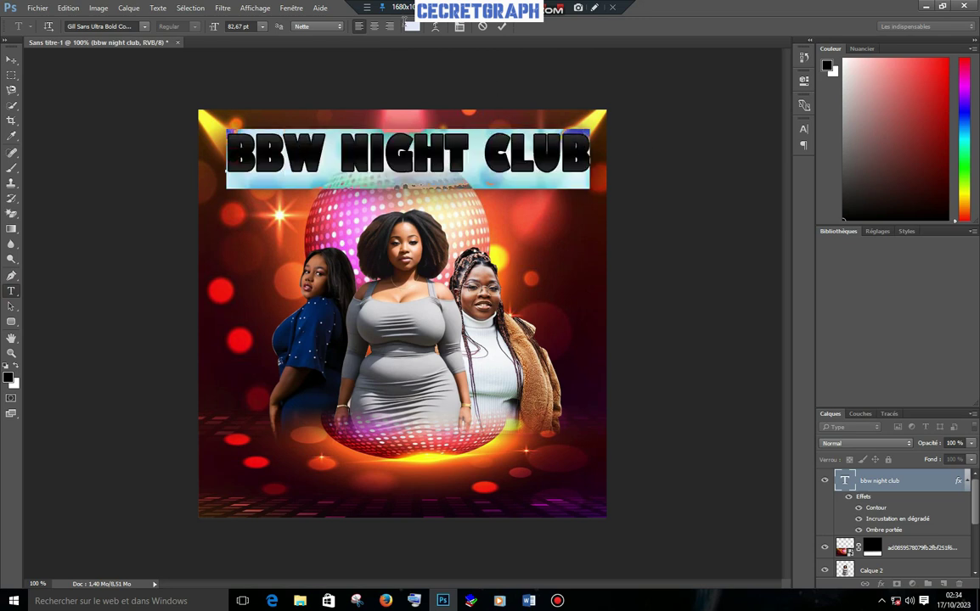
{"action": "left_click", "coordinate": [146, 29]}
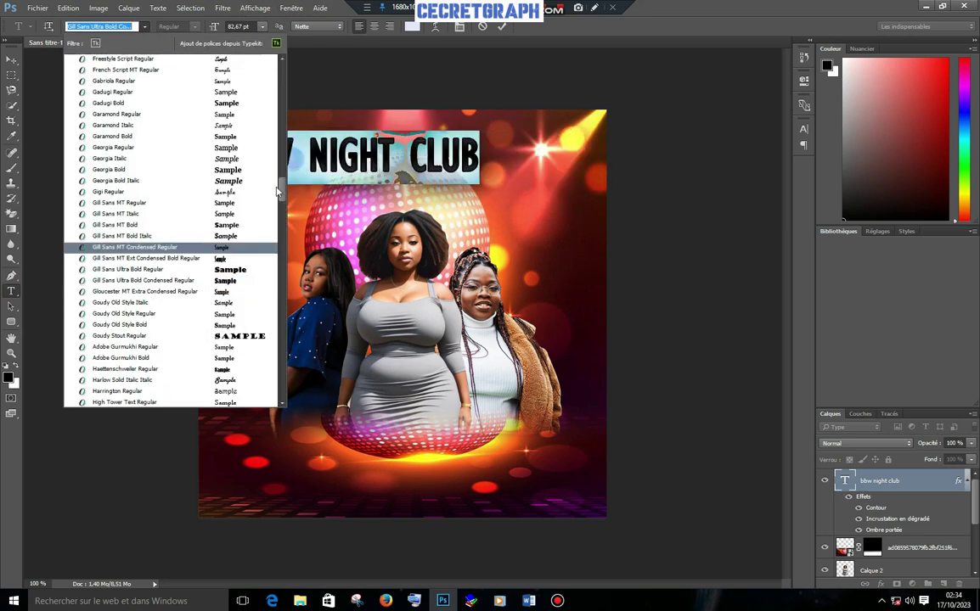
{"action": "left_click", "coordinate": [282, 227]}
{"action": "scroll", "coordinate": [282, 227], "scroll_direction": "down", "scroll_amount": 1}
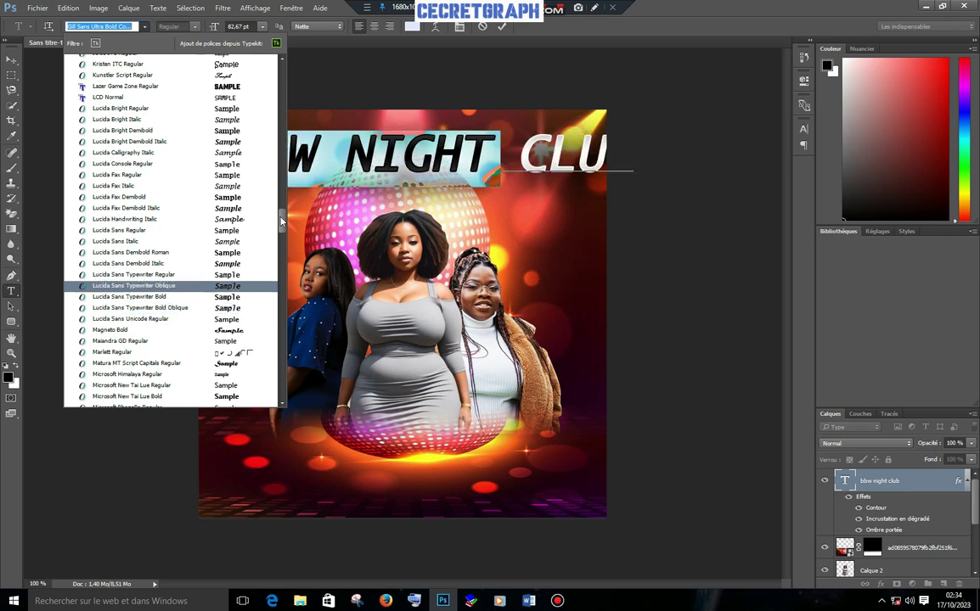
{"action": "left_click_drag", "start_coordinate": [281, 219], "coordinate": [281, 231]}
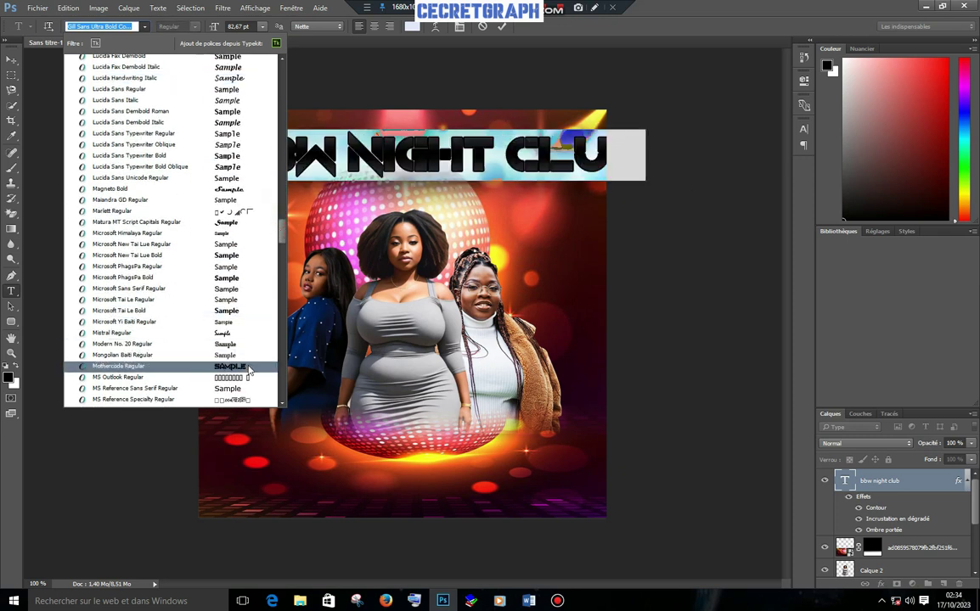
{"action": "left_click", "coordinate": [249, 369]}
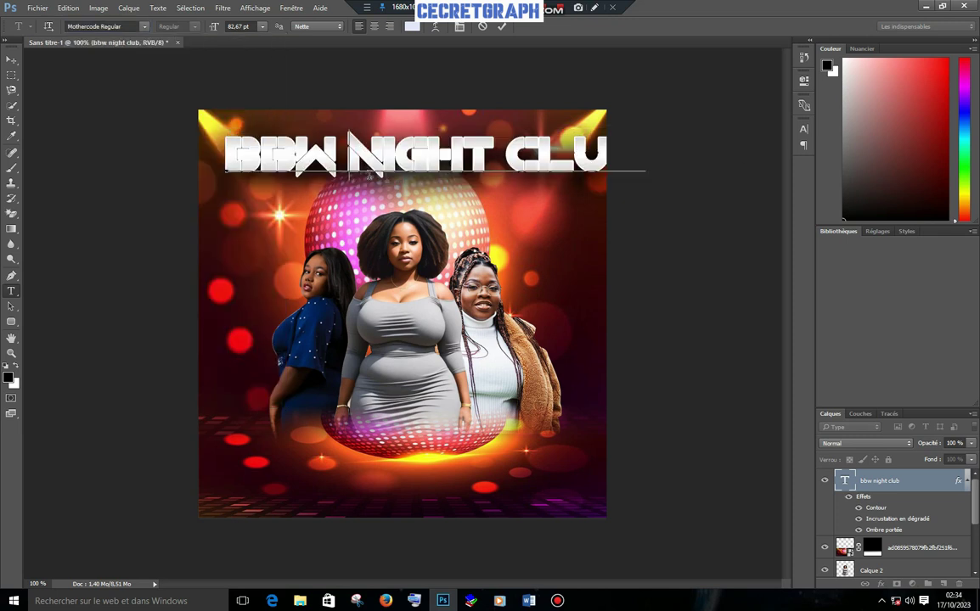
Change the title font to Lucida Sans Regular and commit the text edit
{"action": "left_click_drag", "start_coordinate": [226, 153], "coordinate": [682, 151]}
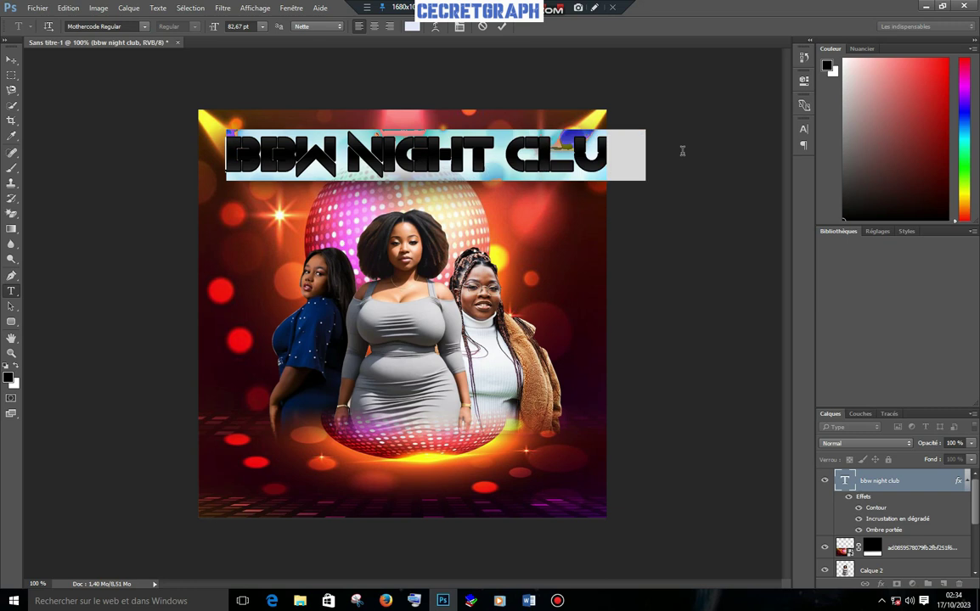
{"action": "left_click", "coordinate": [145, 27]}
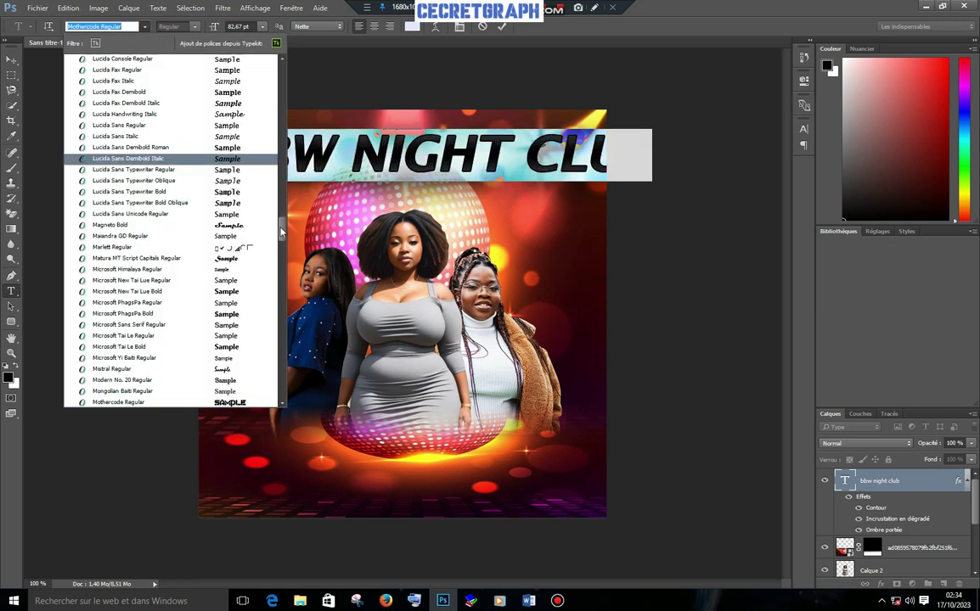
{"action": "left_click", "coordinate": [238, 125]}
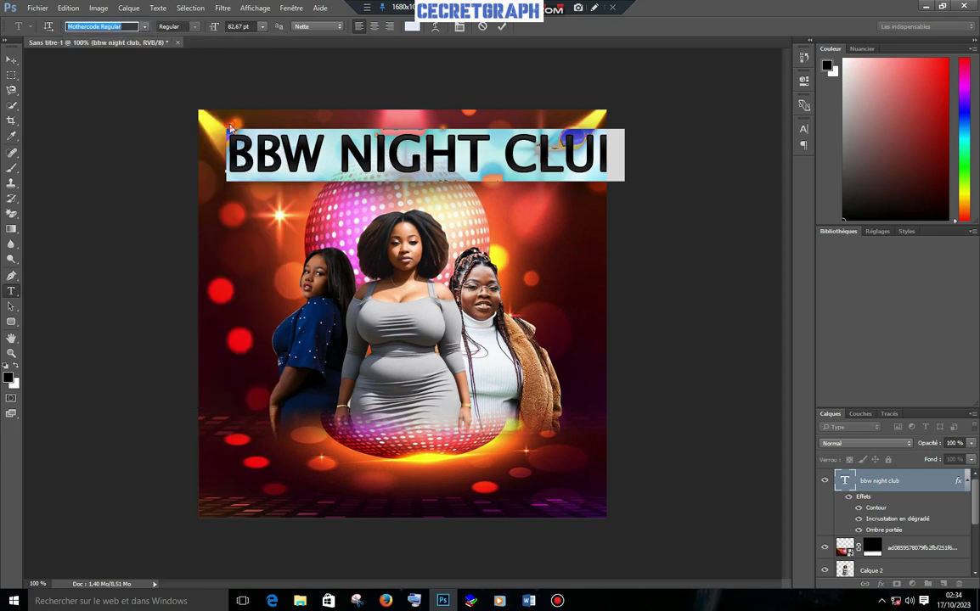
{"action": "type", "text": "Lucida Sans"}
{"action": "left_click", "coordinate": [520, 202]}
{"action": "mouse_move", "coordinate": [601, 214]}
{"action": "left_mouse_down"}
{"action": "mouse_move", "coordinate": [556, 207]}
{"action": "mouse_move", "coordinate": [567, 204]}
{"action": "left_mouse_up"}
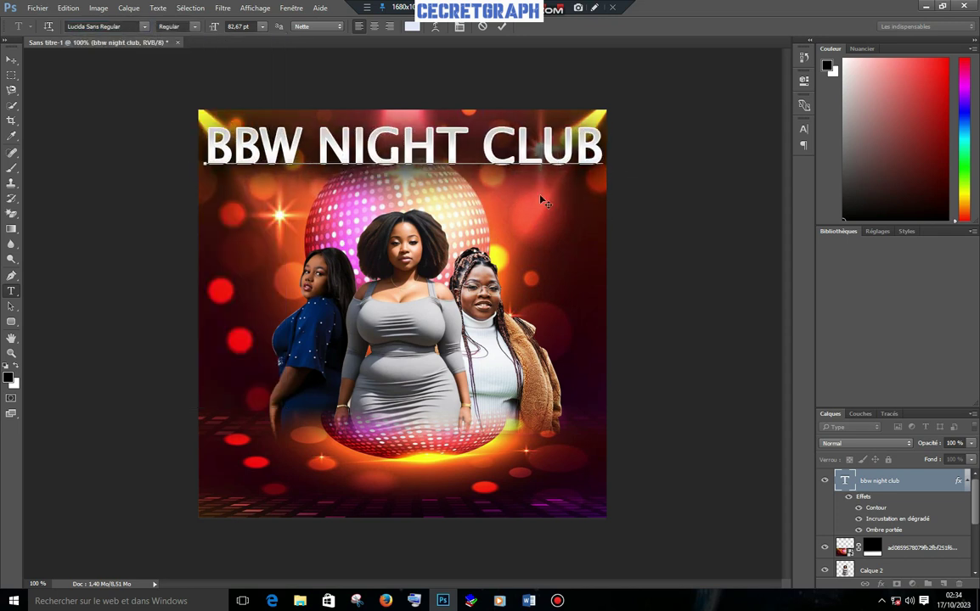
{"action": "key", "text": "ctrl+Return"}
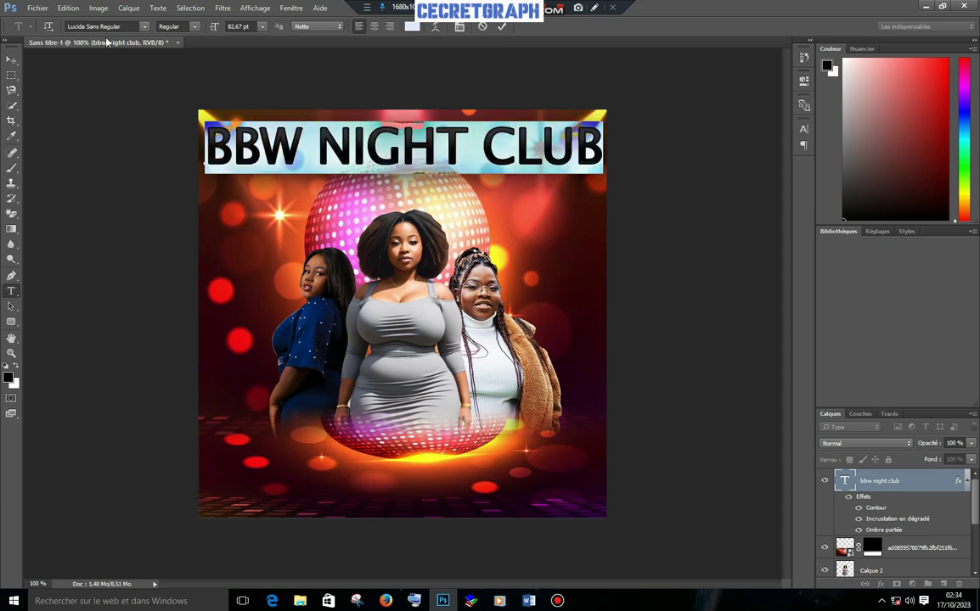
Make the title Demibold and shrink it slightly to about 74 pt
{"action": "left_click", "coordinate": [194, 29]}
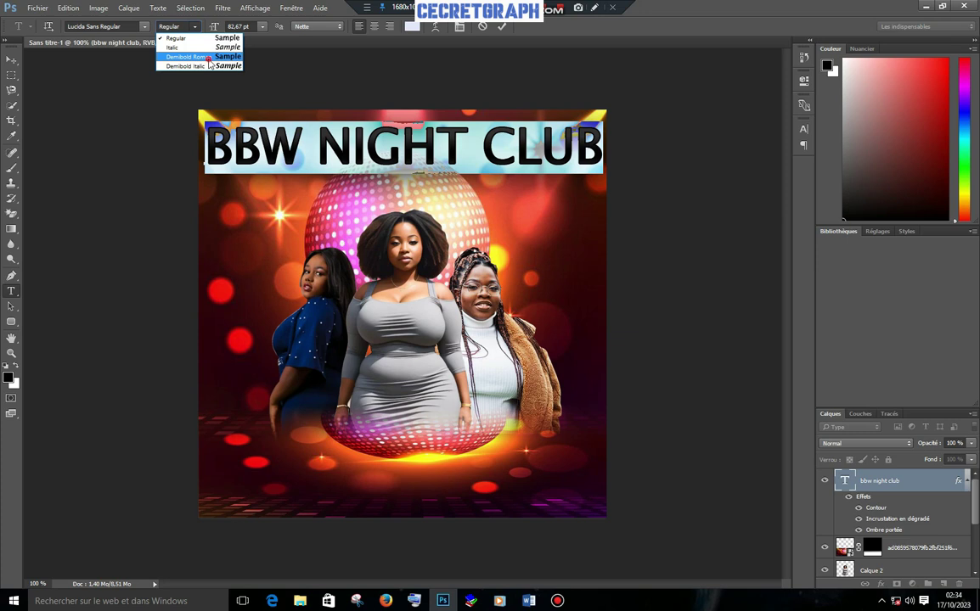
{"action": "left_click", "coordinate": [195, 66]}
{"action": "left_click", "coordinate": [399, 140]}
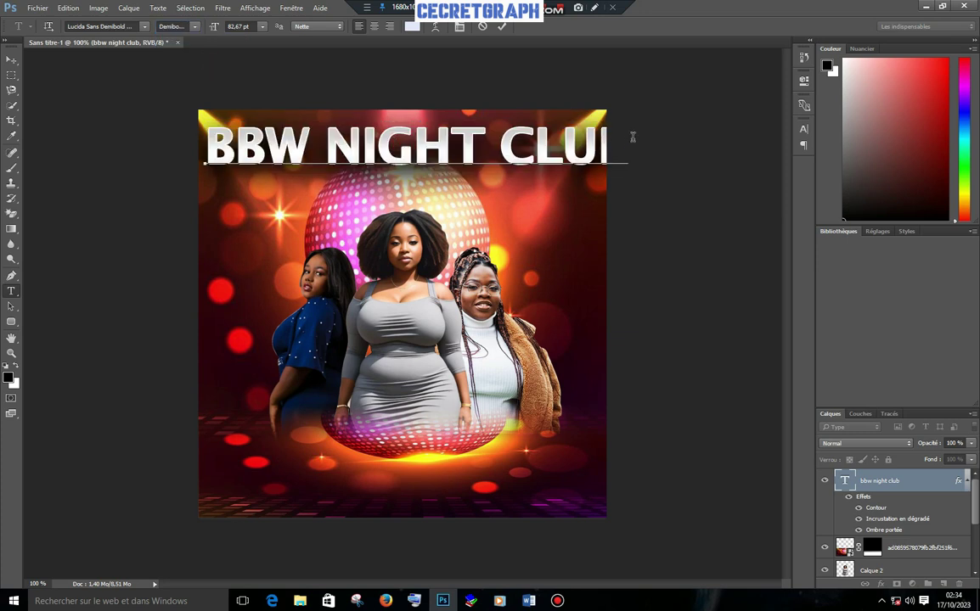
{"action": "key", "text": "ctrl"}
{"action": "left_click_drag", "start_coordinate": [628, 122], "coordinate": [592, 128]}
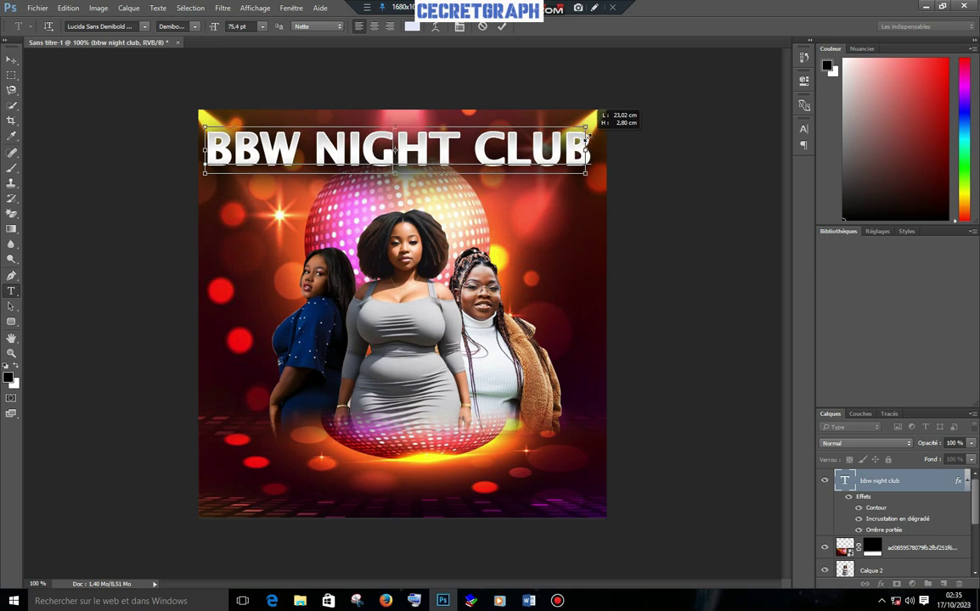
{"action": "left_click_drag", "start_coordinate": [592, 128], "coordinate": [587, 129]}
{"action": "left_click", "coordinate": [502, 27]}
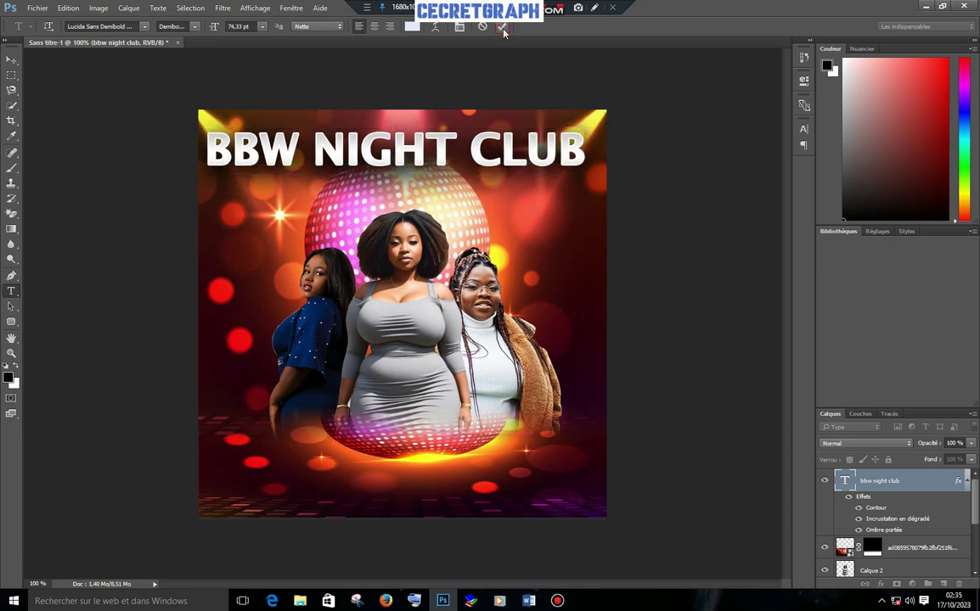
Nudge the title slightly up and to the right with the Move tool
{"action": "left_click", "coordinate": [13, 61]}
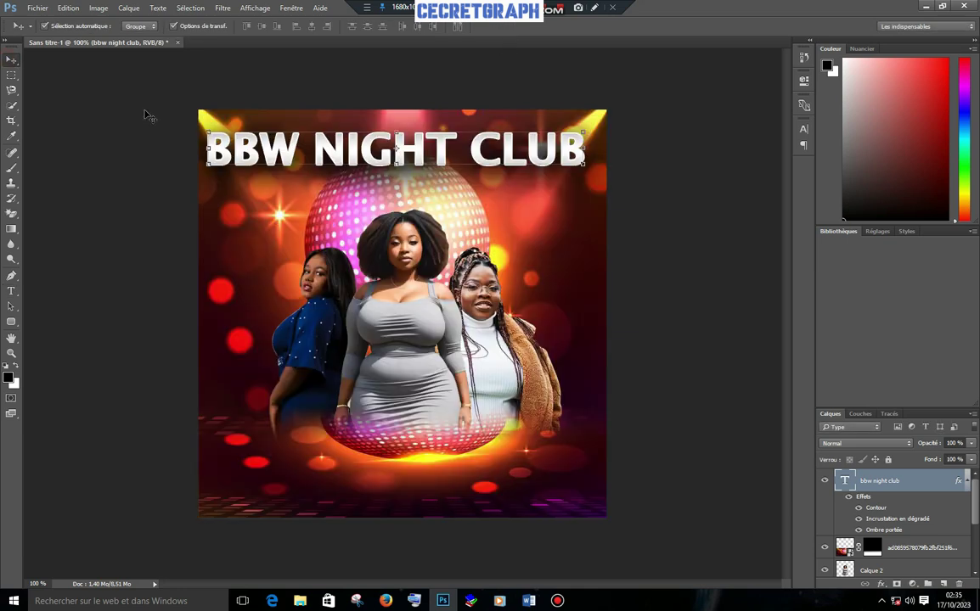
{"action": "left_click_drag", "start_coordinate": [419, 157], "coordinate": [420, 154]}
{"action": "left_click", "coordinate": [676, 201]}
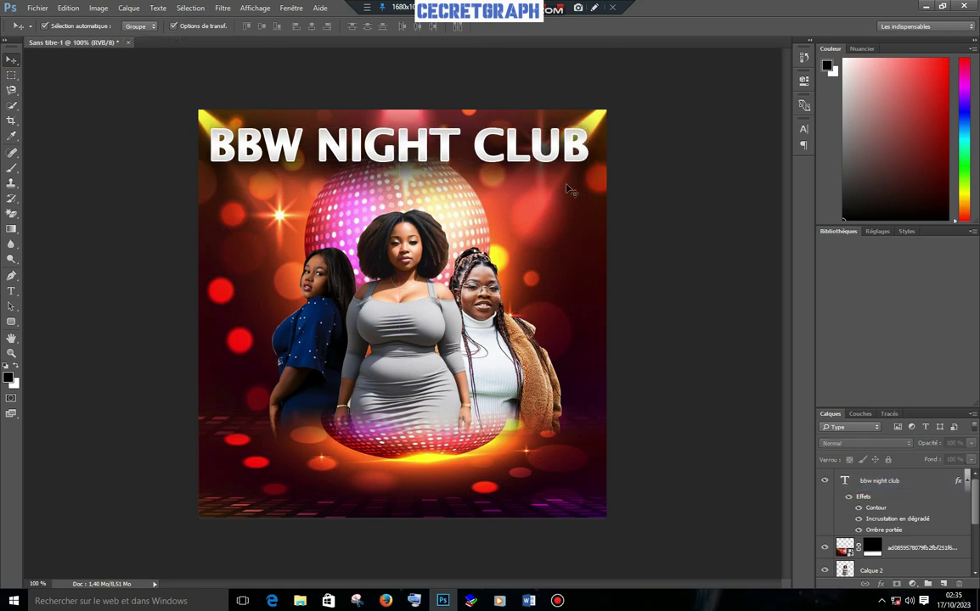
{"action": "left_click", "coordinate": [547, 158]}
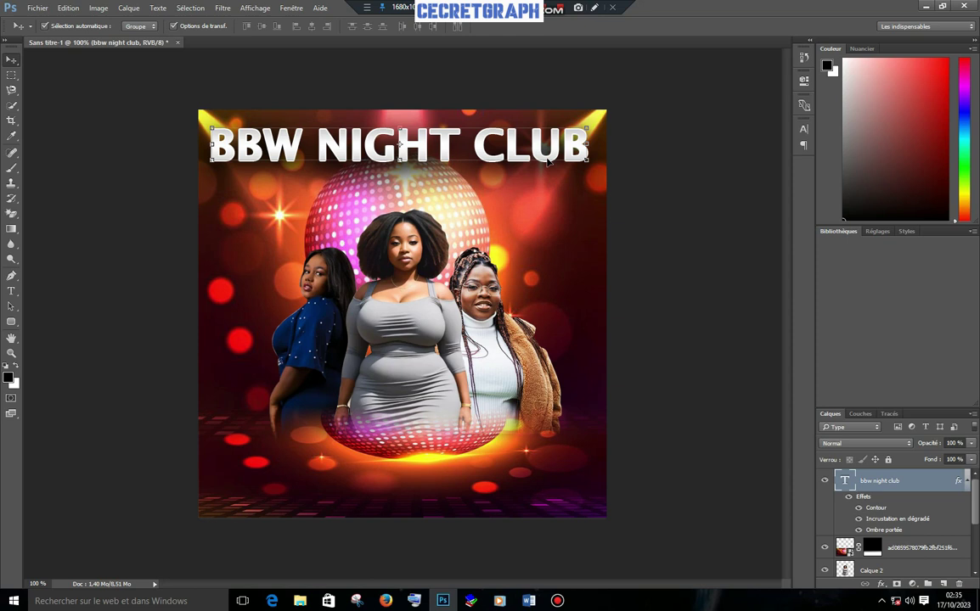
{"action": "mouse_move", "coordinate": [300, 601]}
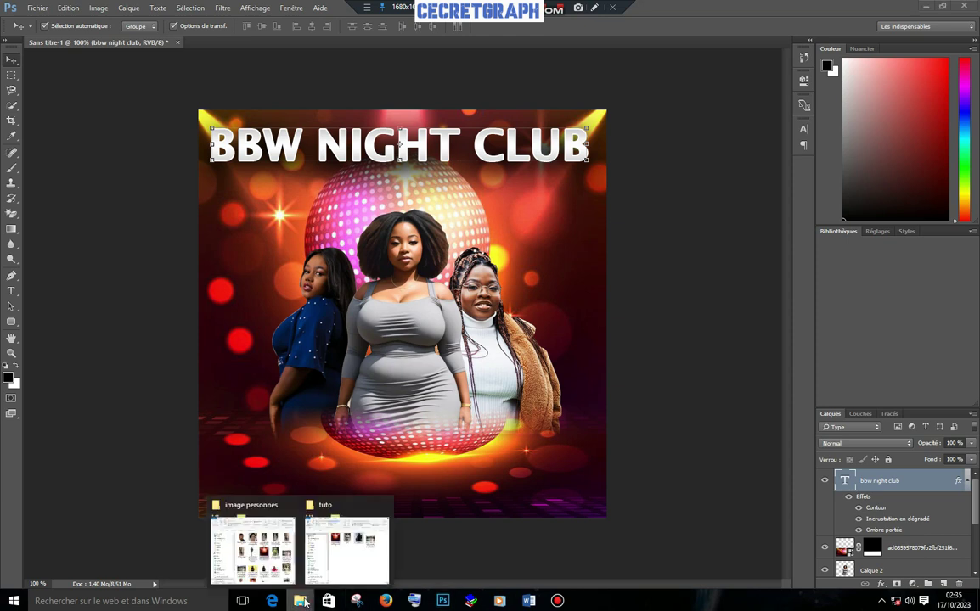
In File Explorer, open Images > tuto > Fichiers Masterclass
{"action": "left_click", "coordinate": [319, 506]}
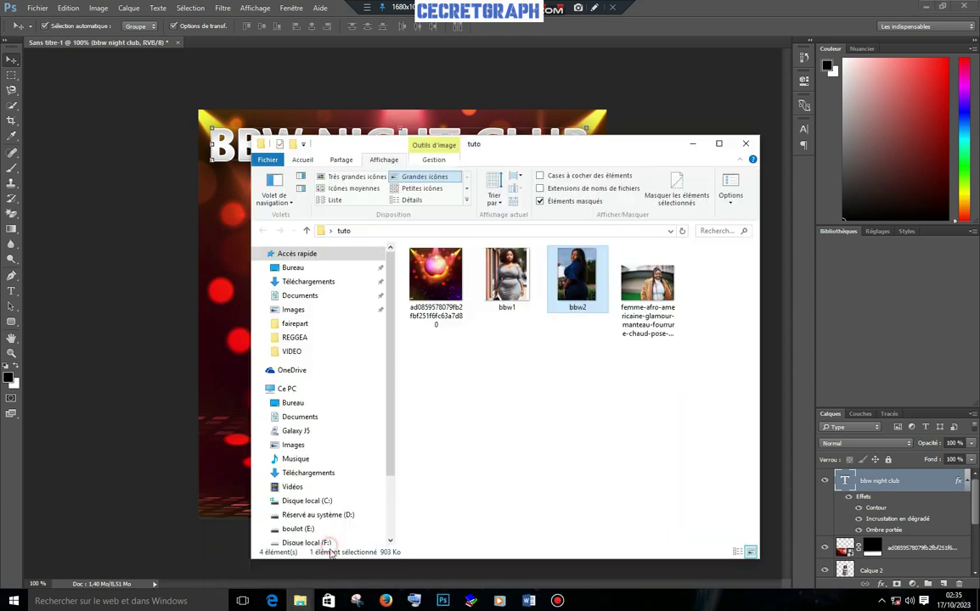
{"action": "left_click", "coordinate": [321, 309]}
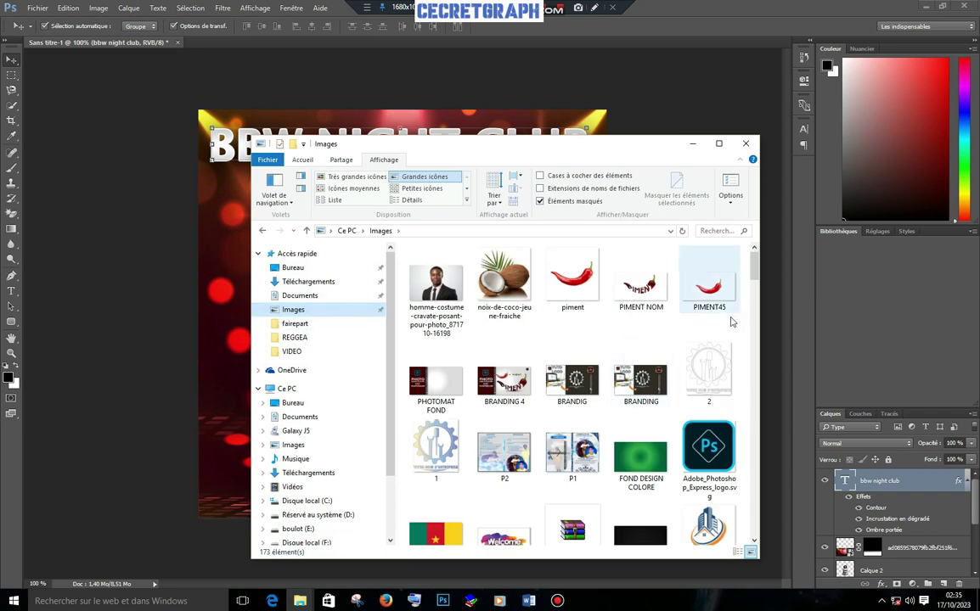
{"action": "left_click_drag", "start_coordinate": [754, 267], "coordinate": [739, 569]}
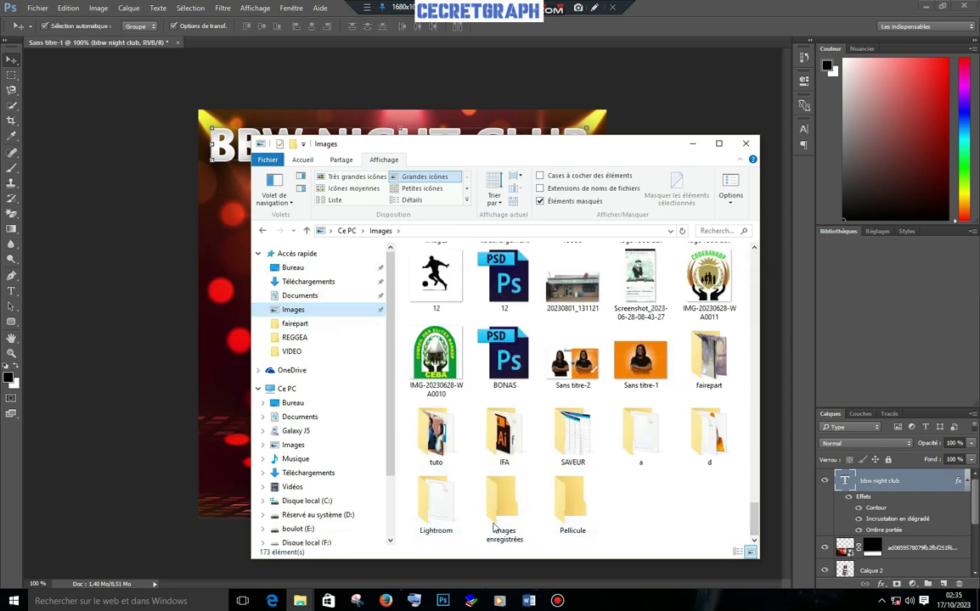
{"action": "left_click", "coordinate": [436, 444]}
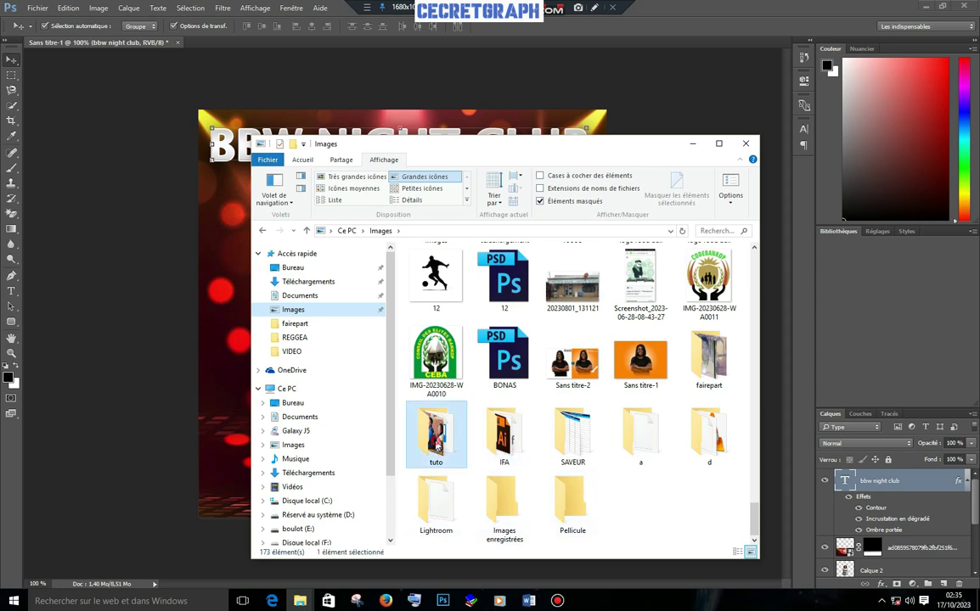
{"action": "double_click", "coordinate": [437, 443]}
{"action": "double_click", "coordinate": [437, 273]}
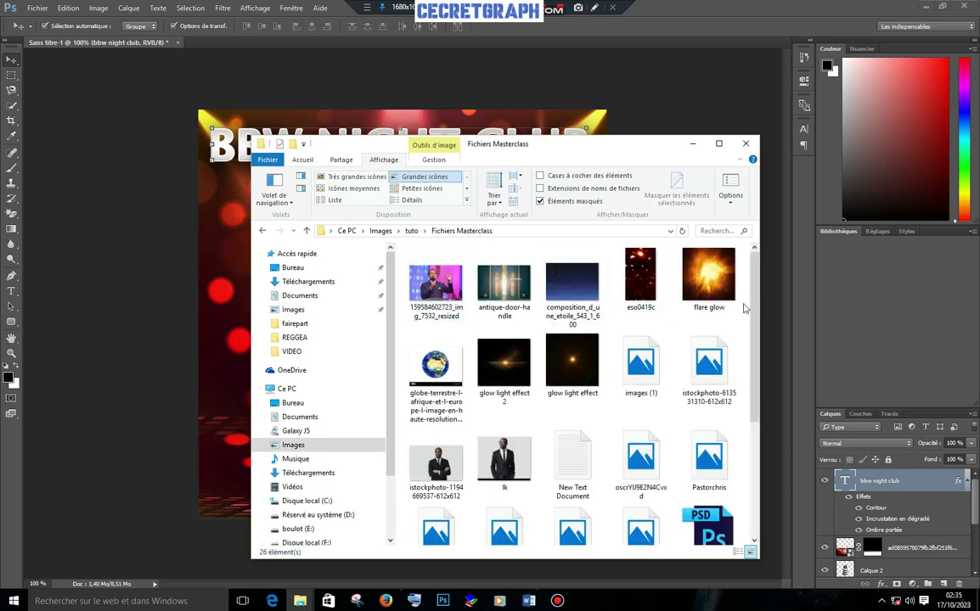
Drag 'glow light effect 2' onto the flyer and commit the placed image
{"action": "scroll", "coordinate": [758, 299], "scroll_direction": "down", "scroll_amount": 2}
{"action": "left_click_drag", "start_coordinate": [759, 299], "coordinate": [757, 398]}
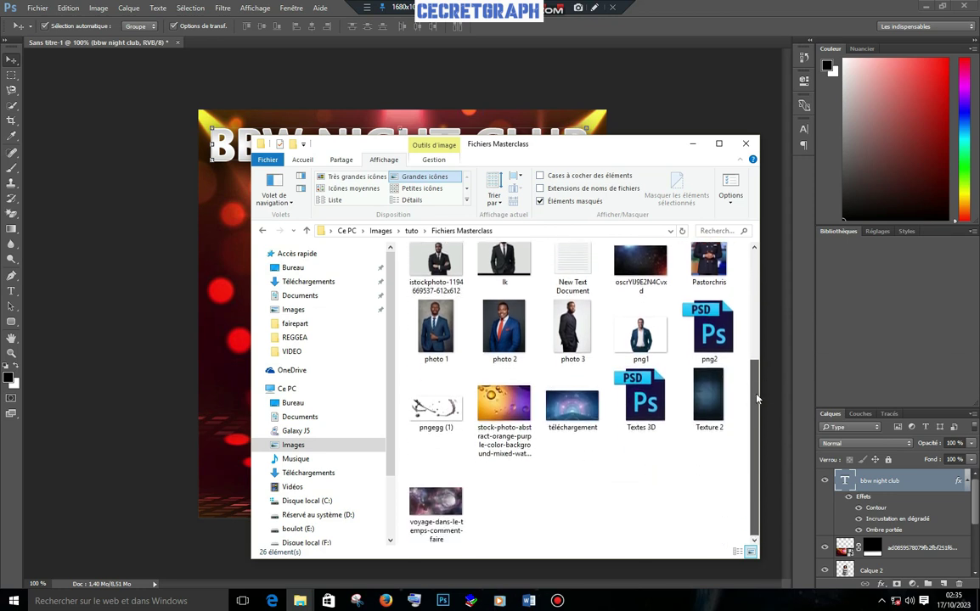
{"action": "scroll", "coordinate": [525, 374], "scroll_direction": "up", "scroll_amount": 2}
{"action": "scroll", "coordinate": [525, 373], "scroll_direction": "up", "scroll_amount": 2}
{"action": "scroll", "coordinate": [524, 374], "scroll_direction": "up", "scroll_amount": 2}
{"action": "left_click_drag", "start_coordinate": [525, 373], "coordinate": [216, 259]}
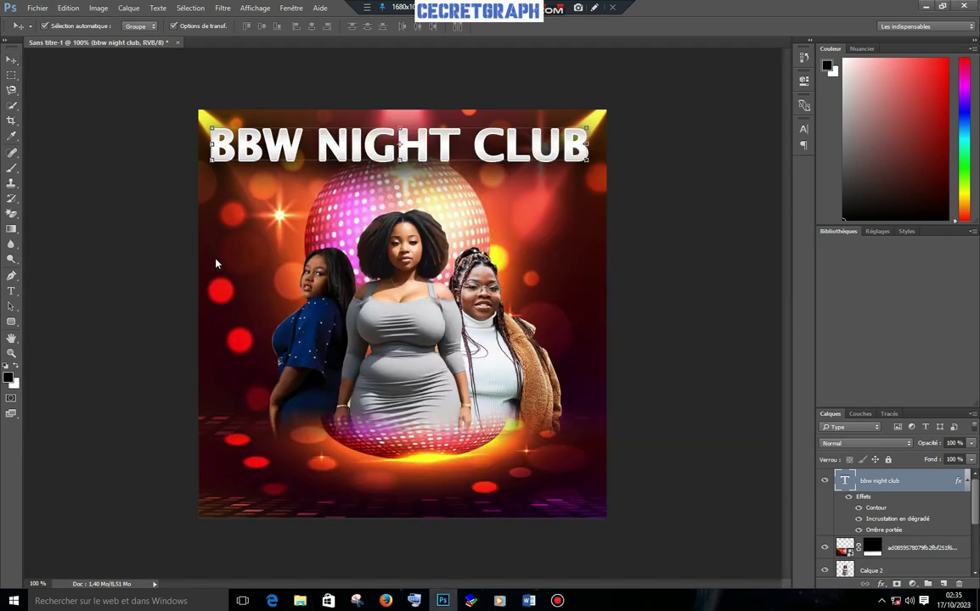
{"action": "left_click", "coordinate": [455, 26]}
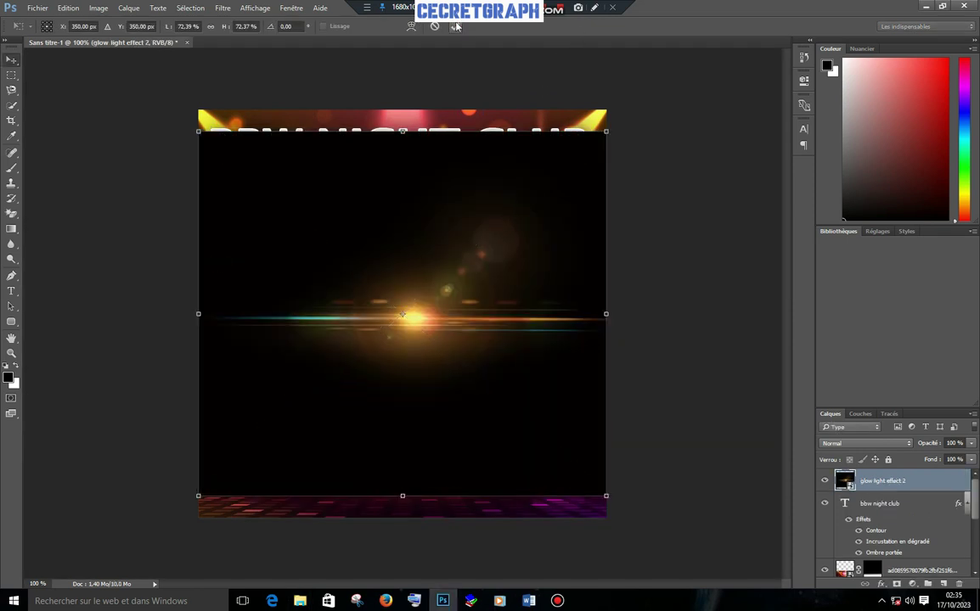
Set the glow layer to Lighten (Eclaircir) blend mode and move the streak onto the title
{"action": "left_click", "coordinate": [880, 444]}
{"action": "left_click", "coordinate": [835, 281]}
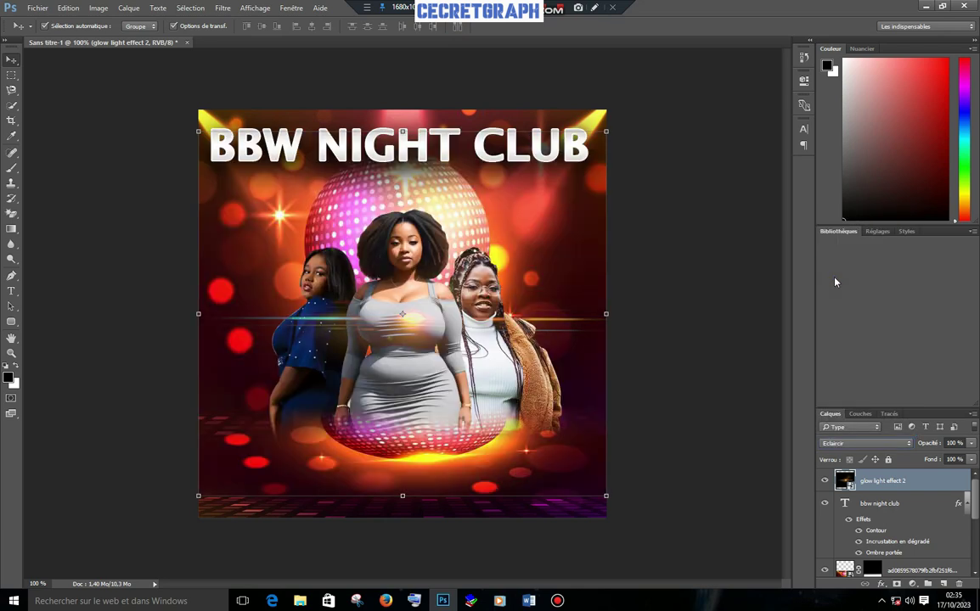
{"action": "mouse_move", "coordinate": [410, 317]}
{"action": "left_mouse_down"}
{"action": "mouse_move", "coordinate": [472, 253]}
{"action": "mouse_move", "coordinate": [274, 136]}
{"action": "mouse_move", "coordinate": [377, 164]}
{"action": "mouse_move", "coordinate": [481, 136]}
{"action": "mouse_move", "coordinate": [423, 156]}
{"action": "mouse_move", "coordinate": [374, 149]}
{"action": "left_mouse_up"}
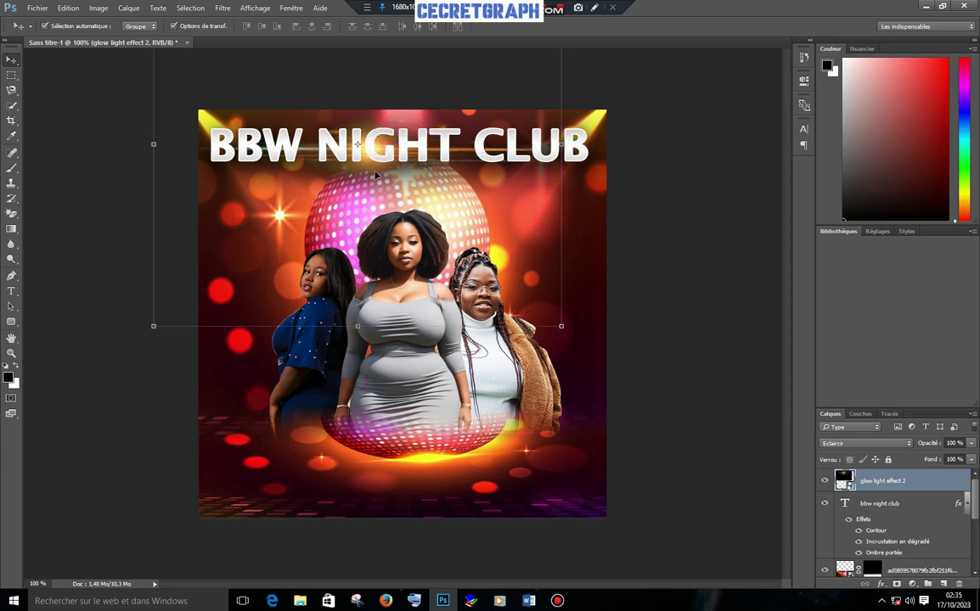
{"action": "left_click", "coordinate": [674, 237]}
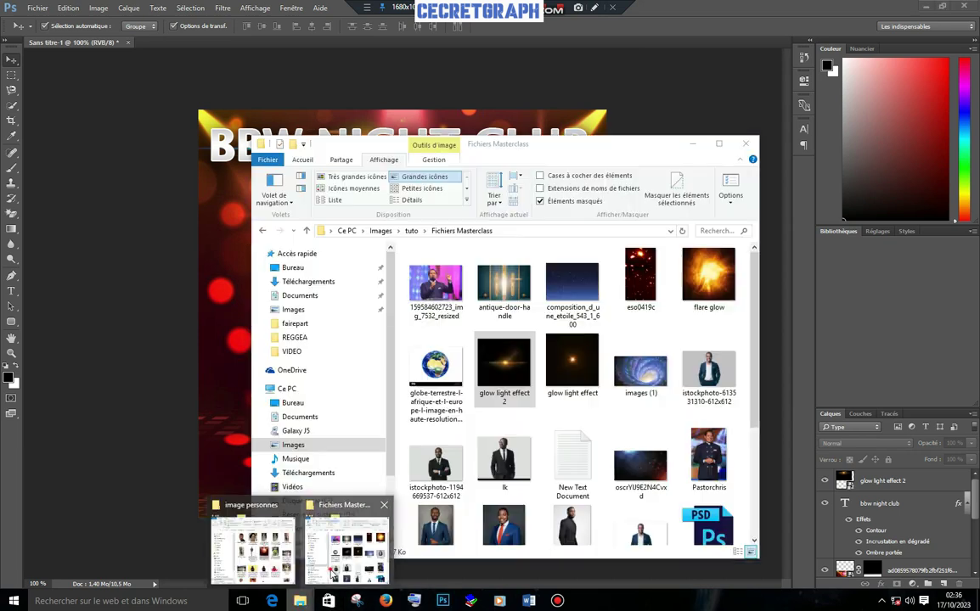
{"action": "left_click", "coordinate": [334, 576]}
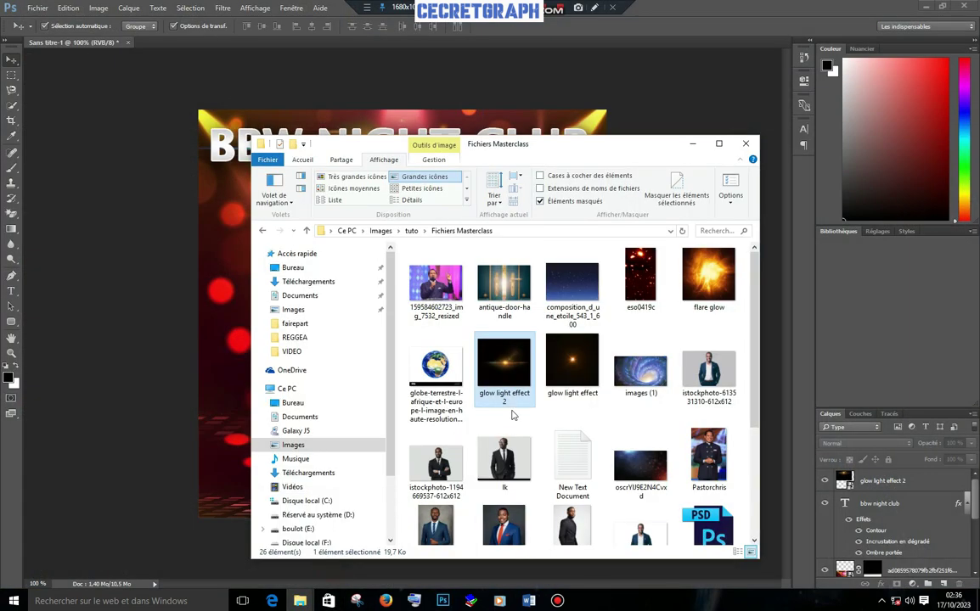
Place the 'glow light effect' image on the flyer and set it to Lighten blend mode
{"action": "mouse_move", "coordinate": [556, 352]}
{"action": "left_mouse_down"}
{"action": "mouse_move", "coordinate": [250, 303]}
{"action": "mouse_move", "coordinate": [371, 308]}
{"action": "left_mouse_up"}
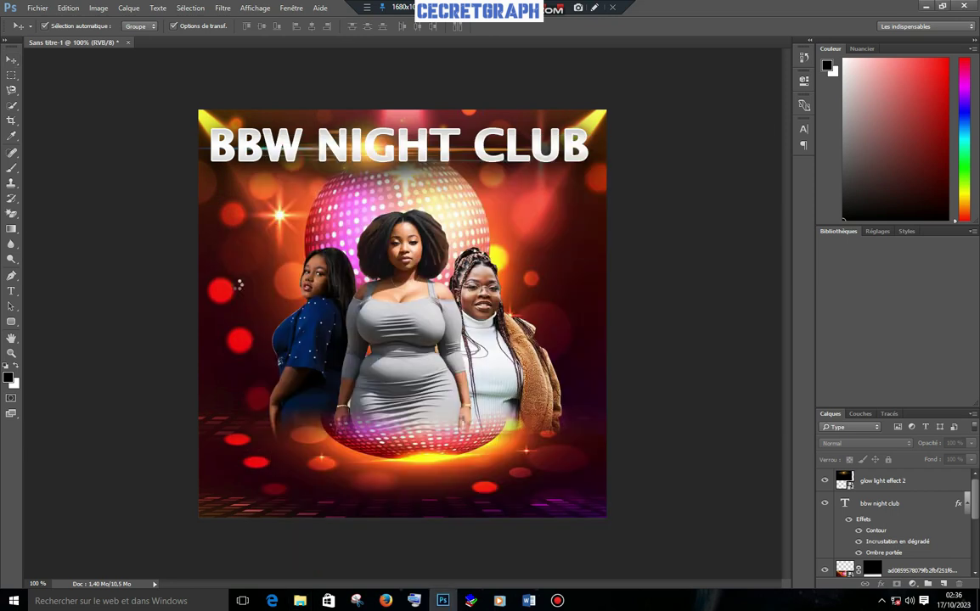
{"action": "left_click", "coordinate": [858, 443]}
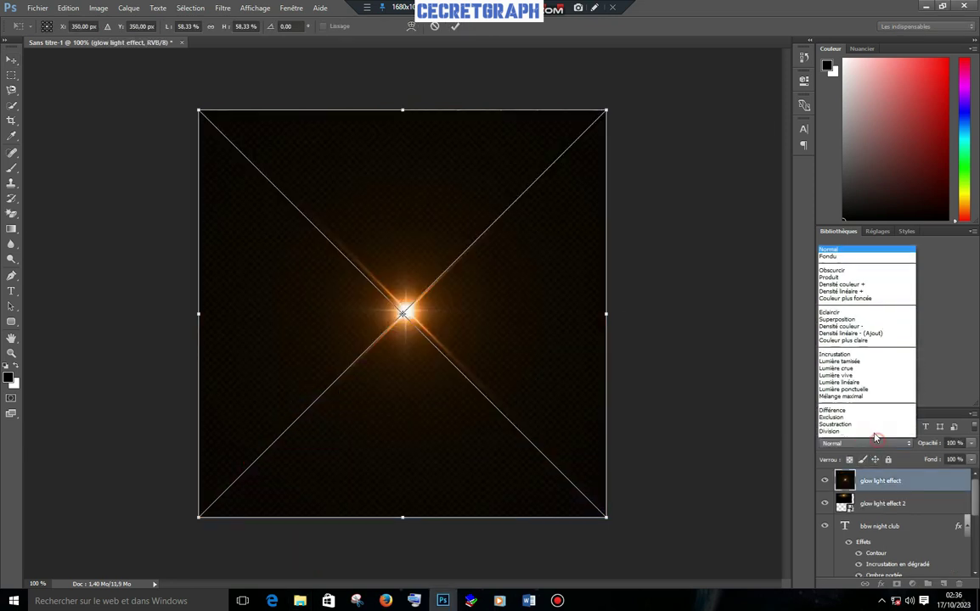
{"action": "left_click", "coordinate": [863, 281]}
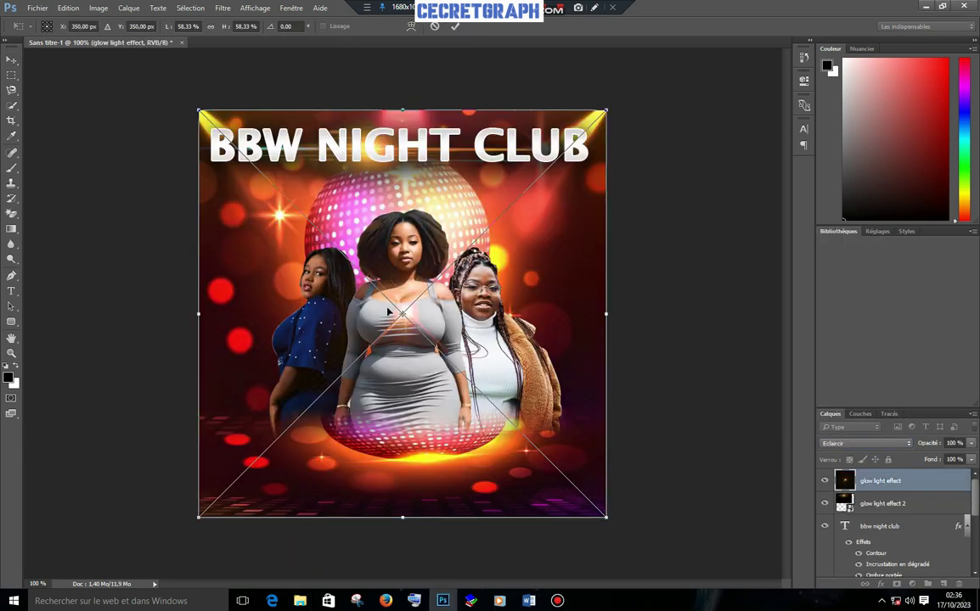
Position the star flare at the top-left corner beside the title and commit it
{"action": "left_click_drag", "start_coordinate": [411, 317], "coordinate": [582, 145]}
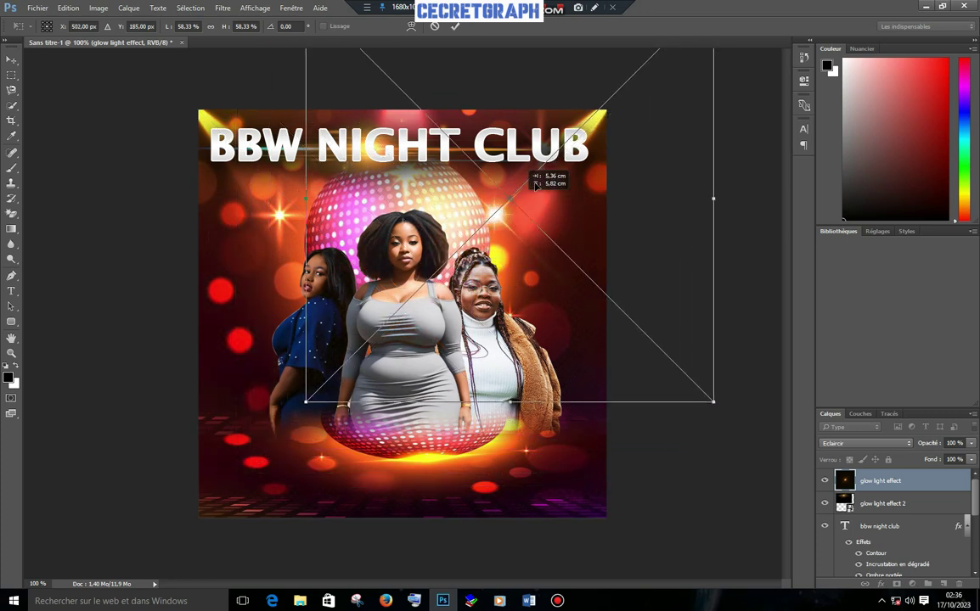
{"action": "mouse_move", "coordinate": [582, 145]}
{"action": "left_mouse_down"}
{"action": "mouse_move", "coordinate": [236, 145]}
{"action": "mouse_move", "coordinate": [227, 127]}
{"action": "left_mouse_up"}
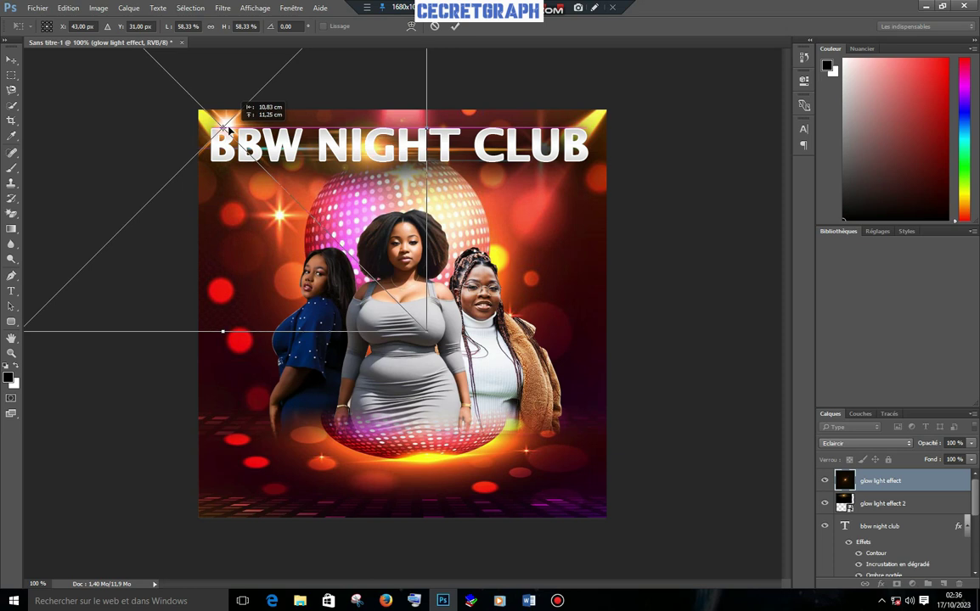
{"action": "left_click_drag", "start_coordinate": [228, 128], "coordinate": [227, 128]}
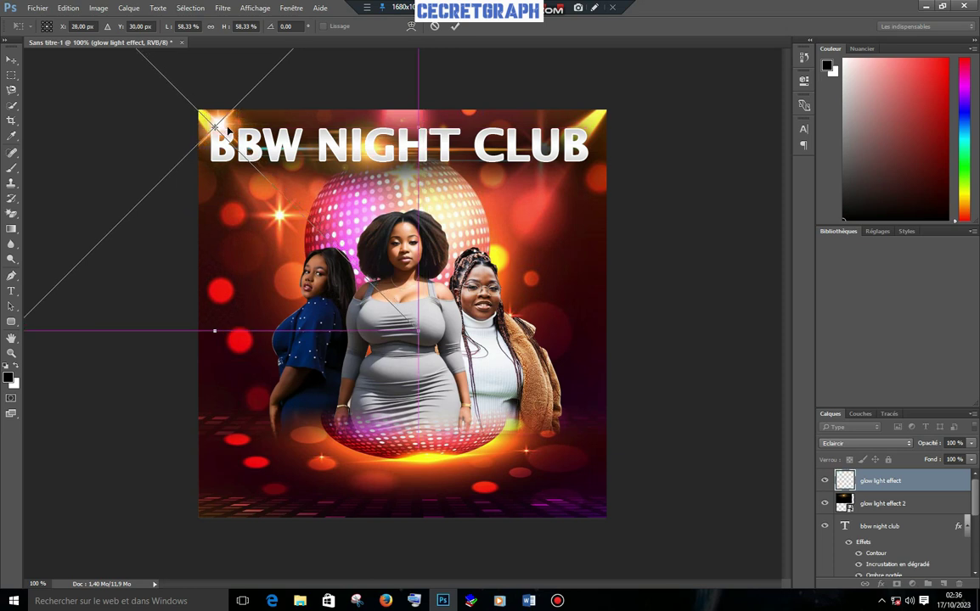
{"action": "left_click", "coordinate": [456, 27]}
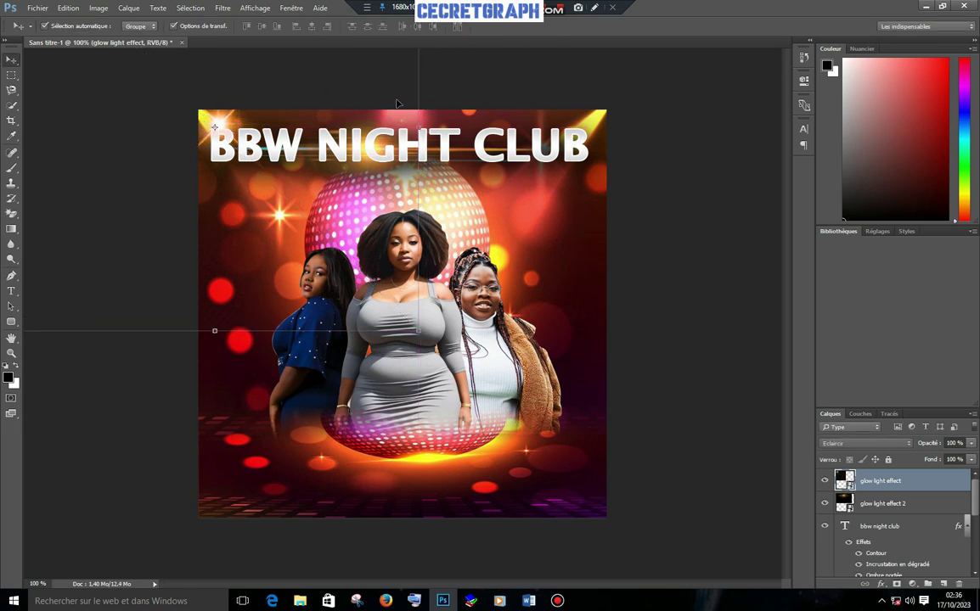
{"action": "left_click", "coordinate": [690, 333]}
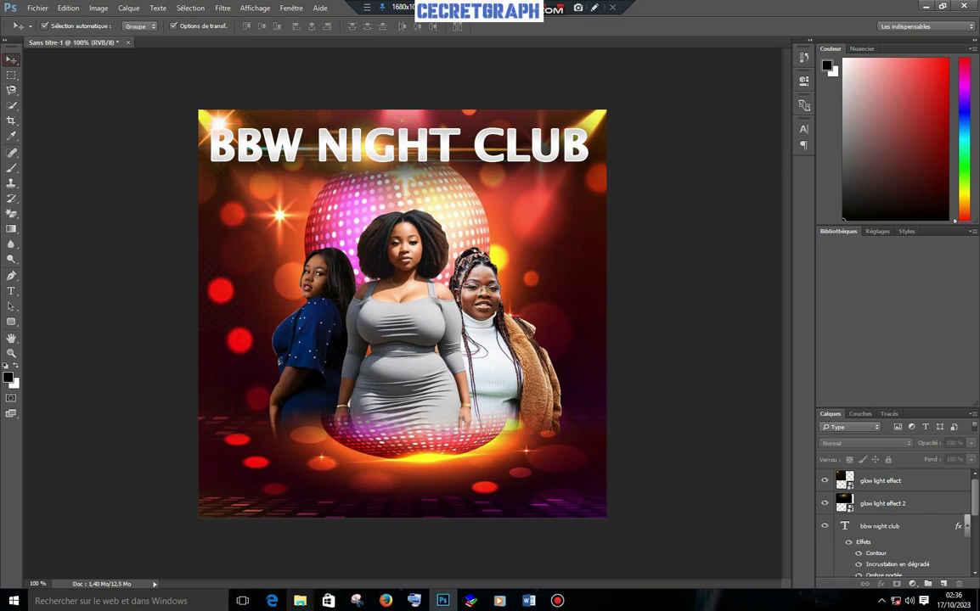
Copy 'snack chez mosk' from the Lieu line of the Word note, then return to Photoshop
{"action": "left_click", "coordinate": [525, 595]}
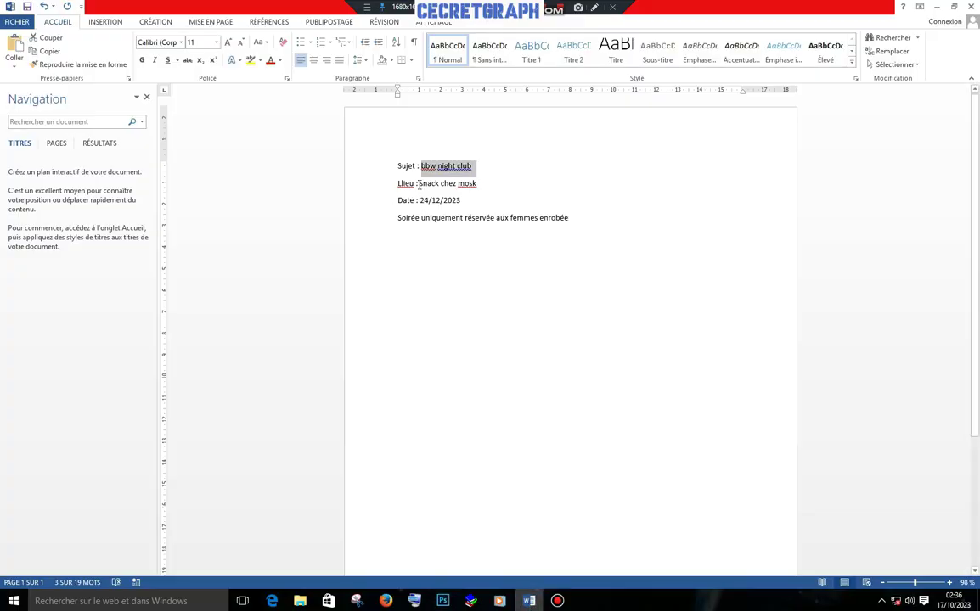
{"action": "left_click_drag", "start_coordinate": [419, 183], "coordinate": [478, 184]}
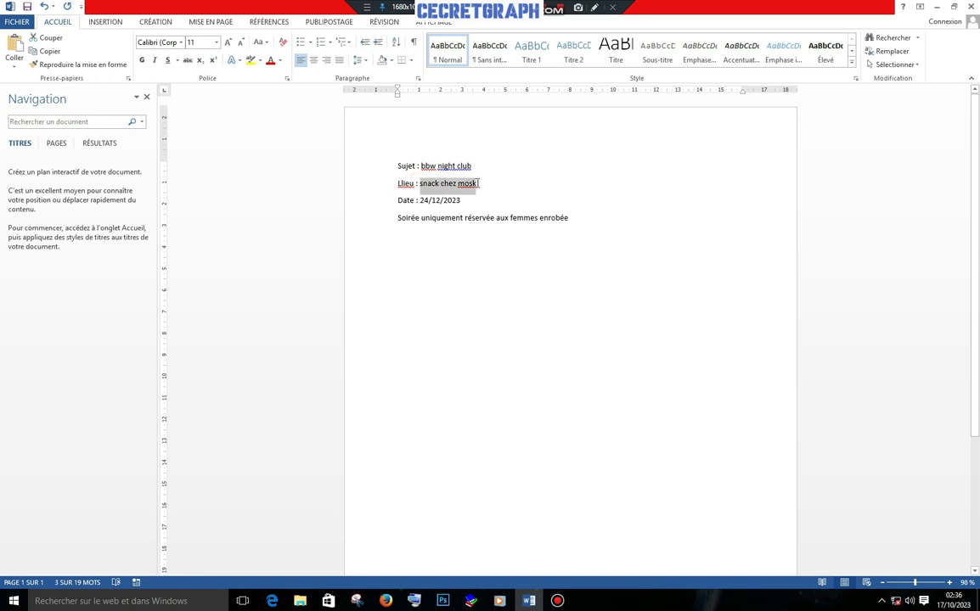
{"action": "right_click", "coordinate": [478, 183]}
{"action": "left_click", "coordinate": [488, 206]}
{"action": "left_click", "coordinate": [442, 601]}
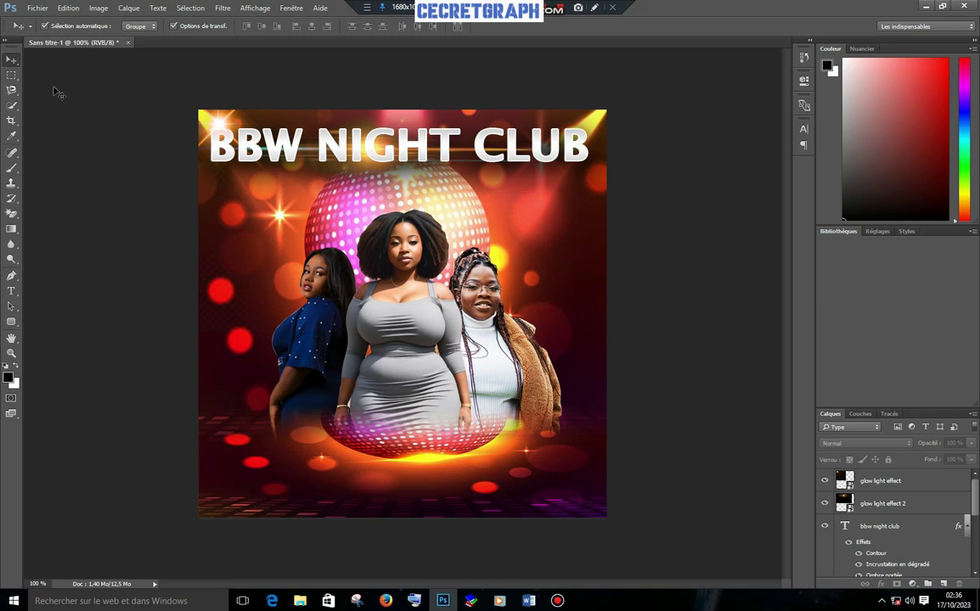
Paste 'snack chez mosk' as a new text layer and colour it white
{"action": "left_click", "coordinate": [11, 291]}
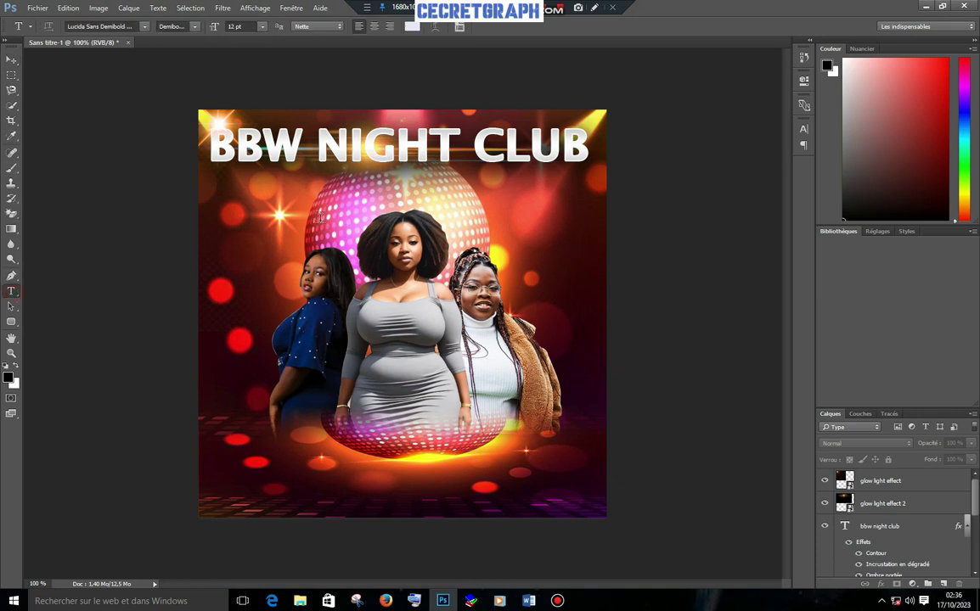
{"action": "left_click", "coordinate": [321, 208]}
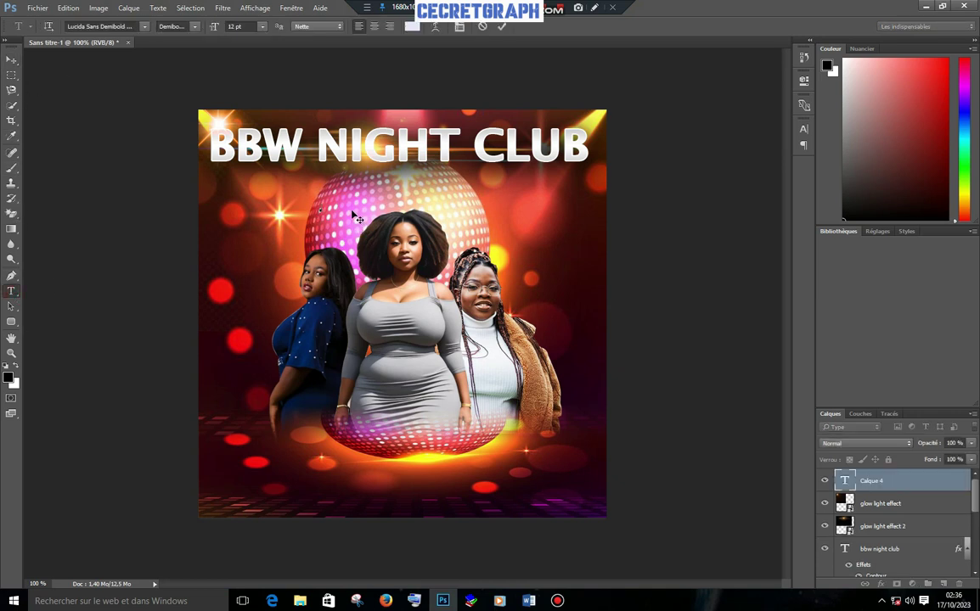
{"action": "key", "text": "ctrl+v"}
{"action": "left_click_drag", "start_coordinate": [392, 207], "coordinate": [283, 214]}
{"action": "left_click", "coordinate": [412, 27]}
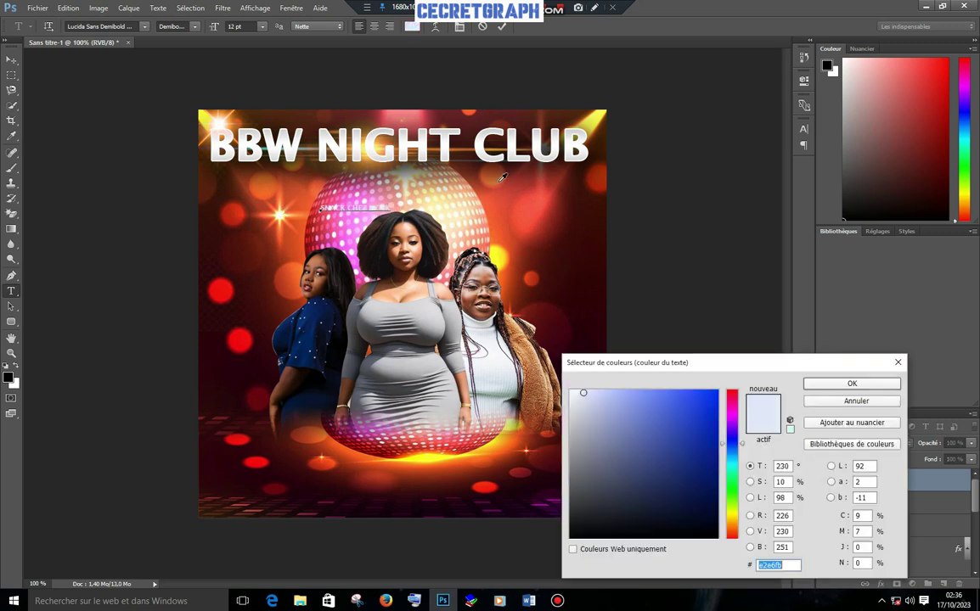
{"action": "left_click", "coordinate": [592, 120]}
{"action": "left_click", "coordinate": [411, 182]}
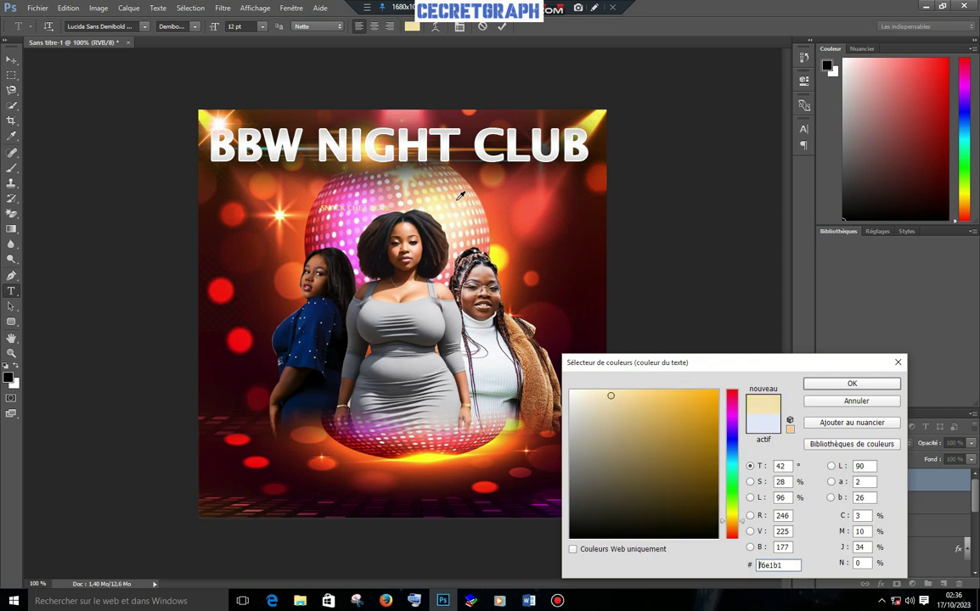
{"action": "left_click_drag", "start_coordinate": [593, 395], "coordinate": [544, 353]}
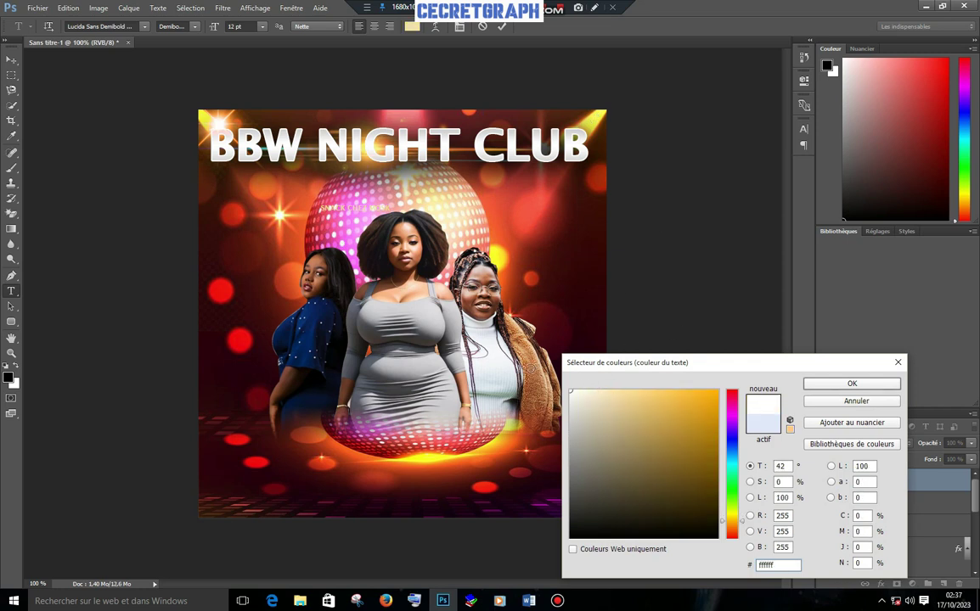
{"action": "left_click", "coordinate": [842, 384]}
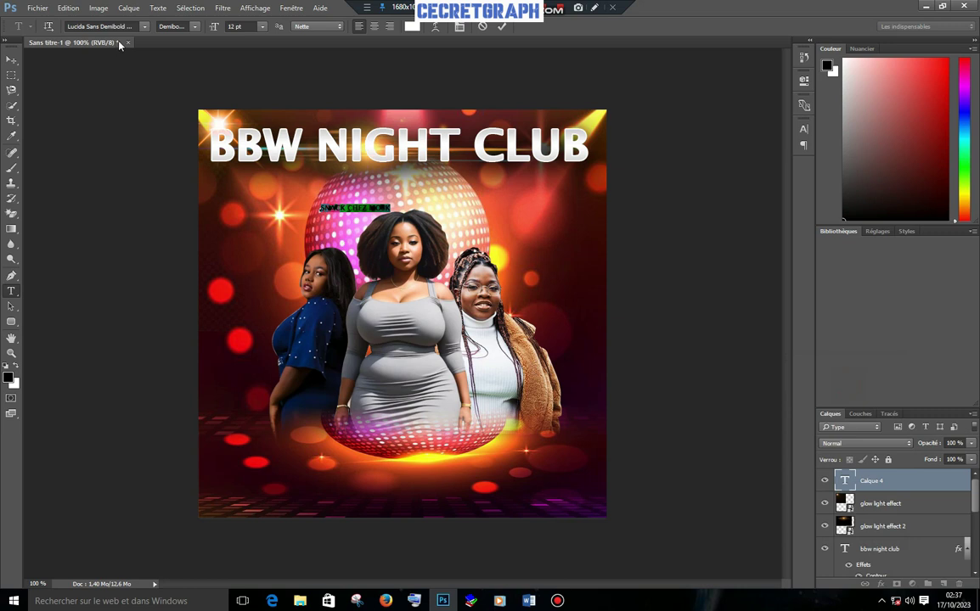
Set the venue text in Gill Sans Ultra Bold Condensed, enlarge it to about 48 pt, and place it under the title
{"action": "left_click", "coordinate": [145, 28]}
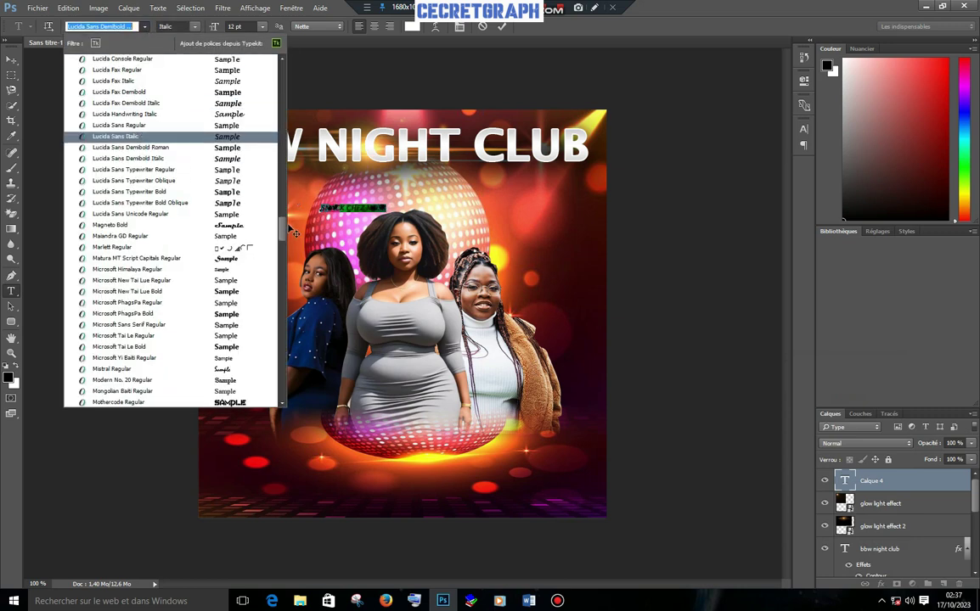
{"action": "left_click_drag", "start_coordinate": [283, 226], "coordinate": [283, 197]}
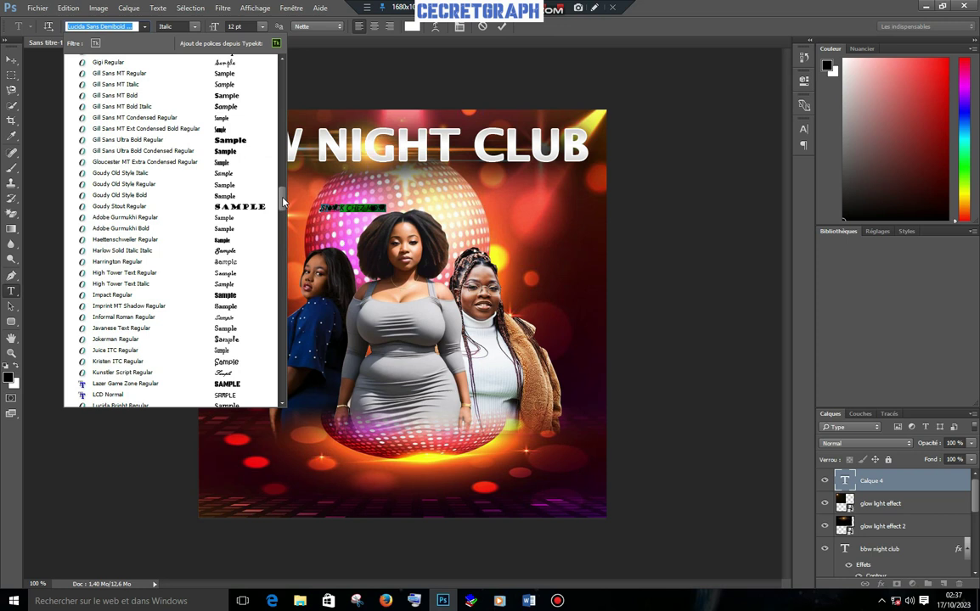
{"action": "left_click", "coordinate": [239, 154]}
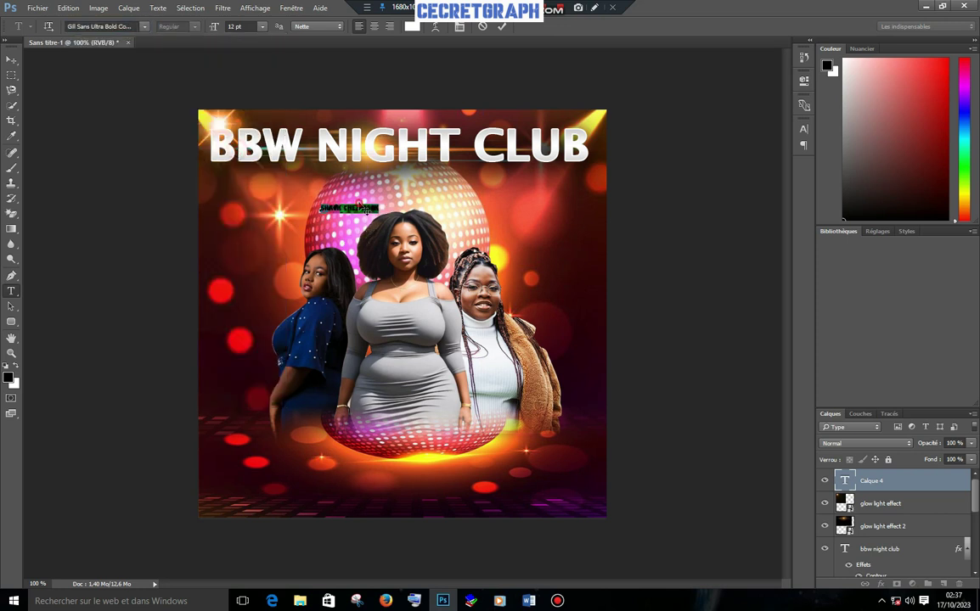
{"action": "left_click", "coordinate": [358, 206]}
{"action": "left_click", "coordinate": [349, 208]}
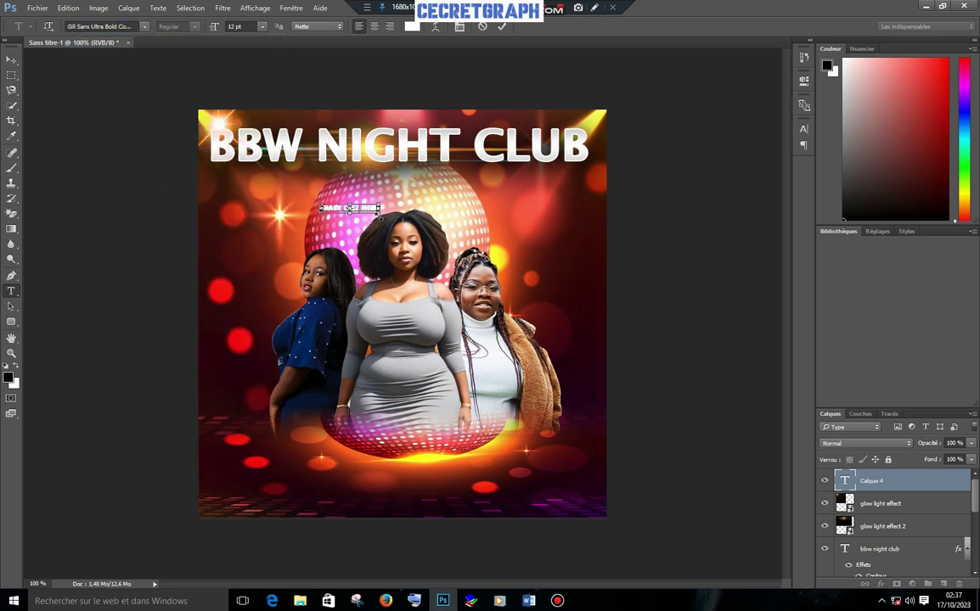
{"action": "mouse_move", "coordinate": [380, 213]}
{"action": "left_mouse_down"}
{"action": "mouse_move", "coordinate": [539, 306]}
{"action": "mouse_move", "coordinate": [481, 223]}
{"action": "left_mouse_up"}
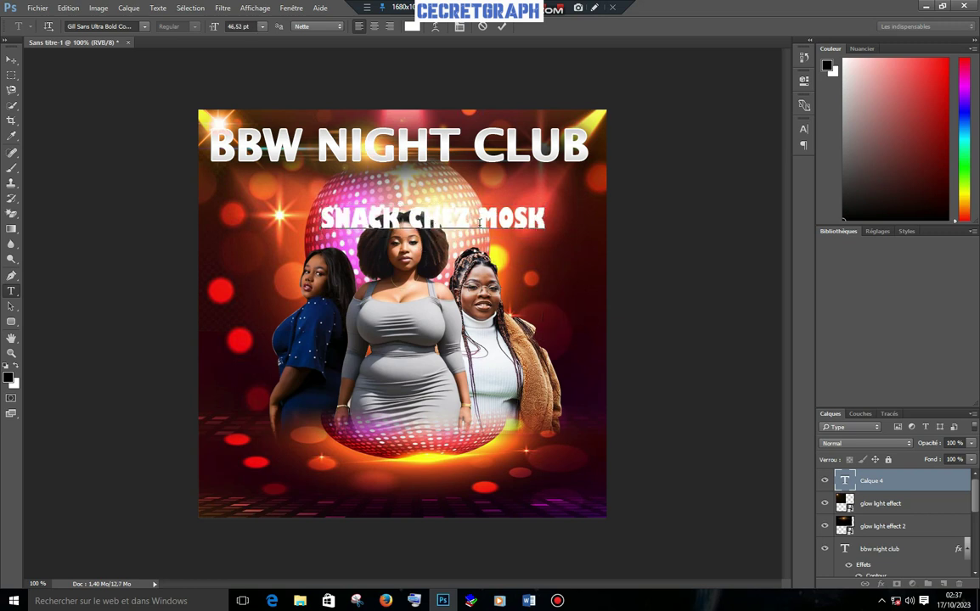
{"action": "left_click", "coordinate": [11, 59]}
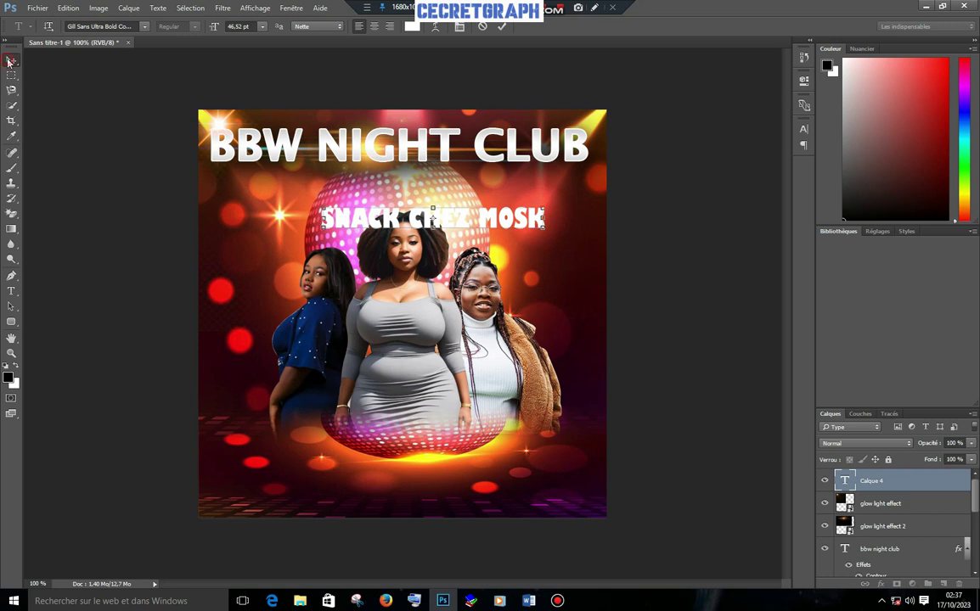
{"action": "left_click_drag", "start_coordinate": [461, 224], "coordinate": [435, 196]}
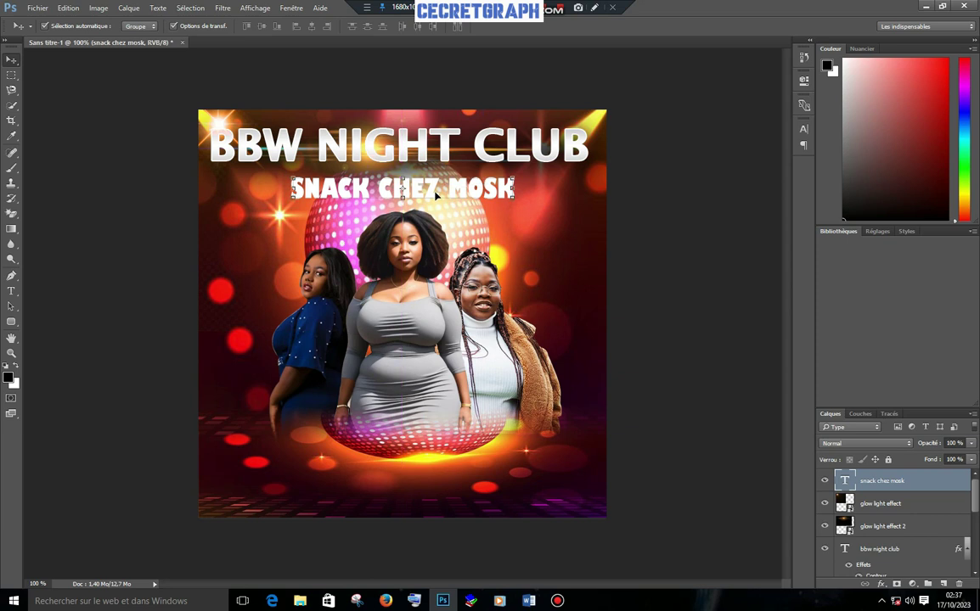
Recolour the SNACK CHEZ MOSK text with an orange-red sampled from the flyer image
{"action": "left_click", "coordinate": [11, 291]}
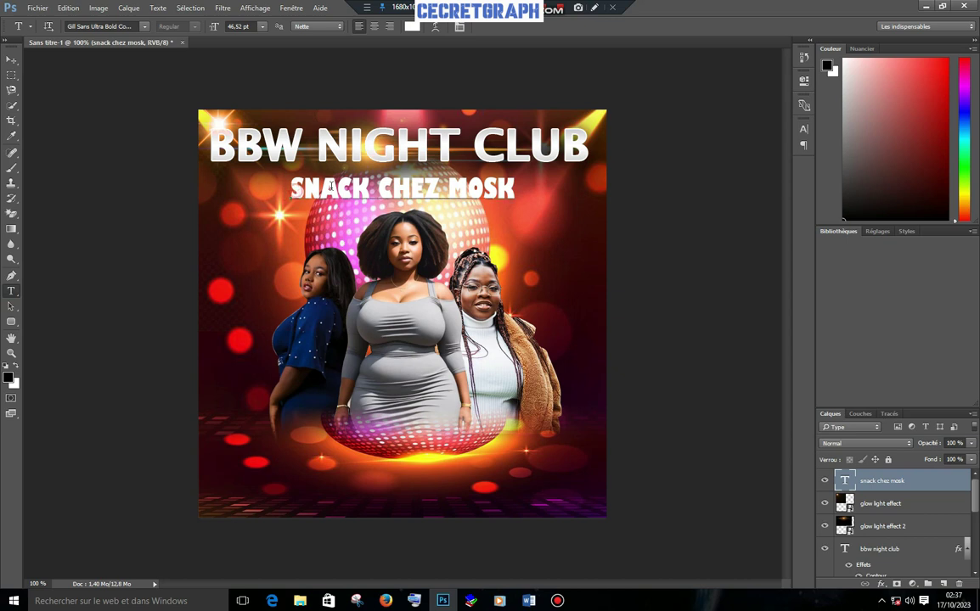
{"action": "left_click_drag", "start_coordinate": [292, 189], "coordinate": [514, 190]}
{"action": "left_click", "coordinate": [412, 27]}
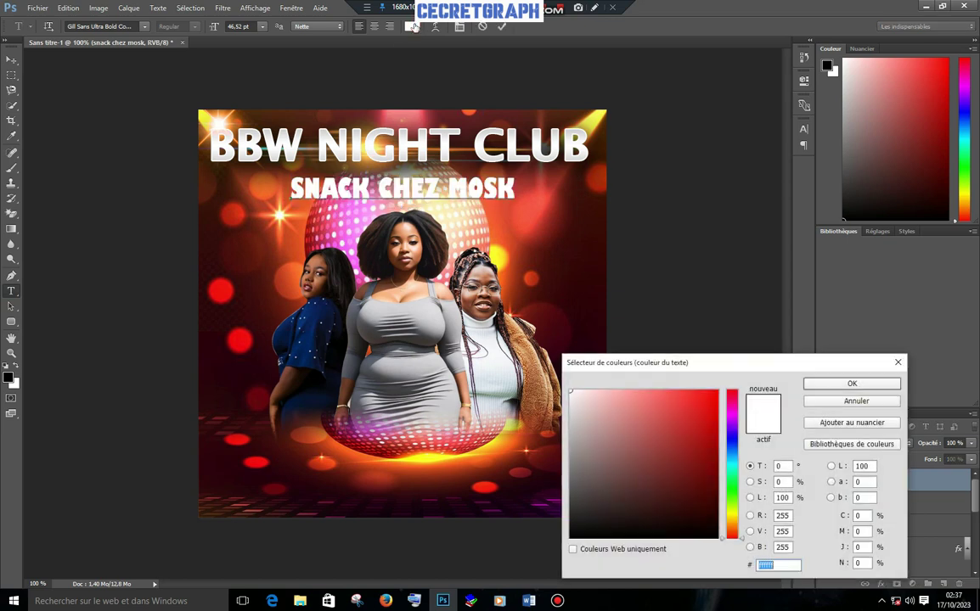
{"action": "left_click", "coordinate": [386, 276]}
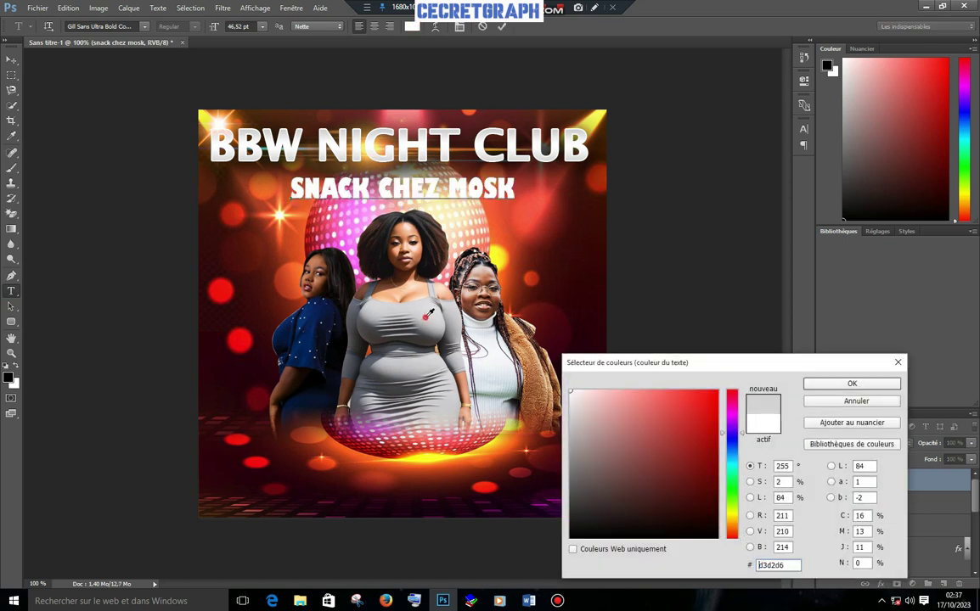
{"action": "left_click", "coordinate": [598, 111]}
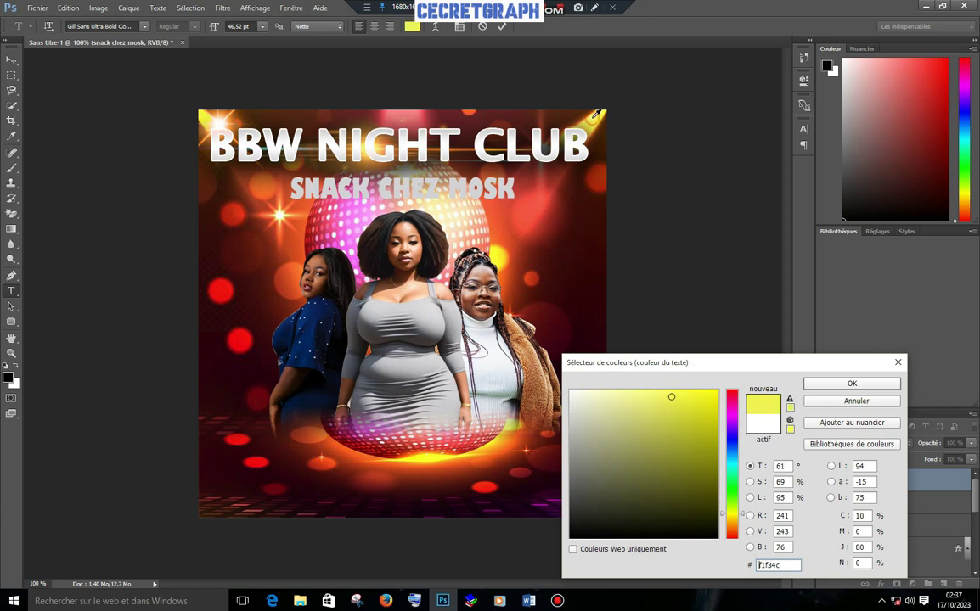
{"action": "left_click", "coordinate": [288, 279]}
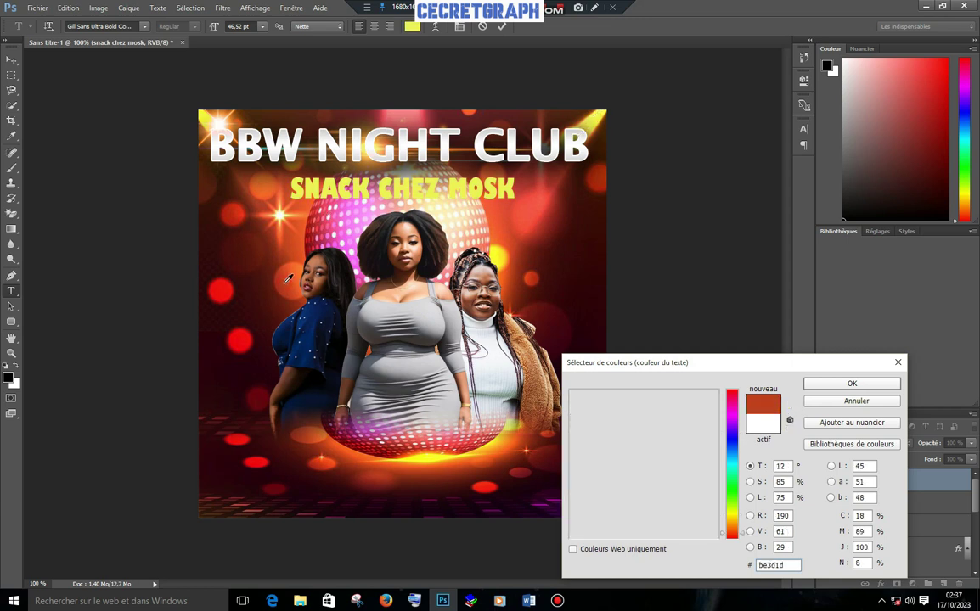
{"action": "left_click", "coordinate": [502, 221]}
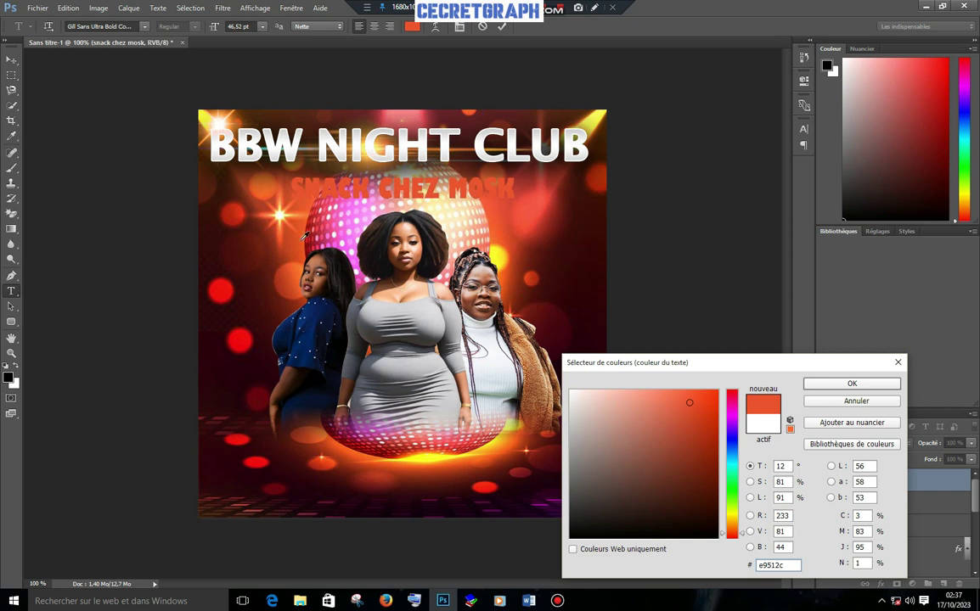
{"action": "left_click", "coordinate": [295, 278]}
{"action": "left_click", "coordinate": [828, 383]}
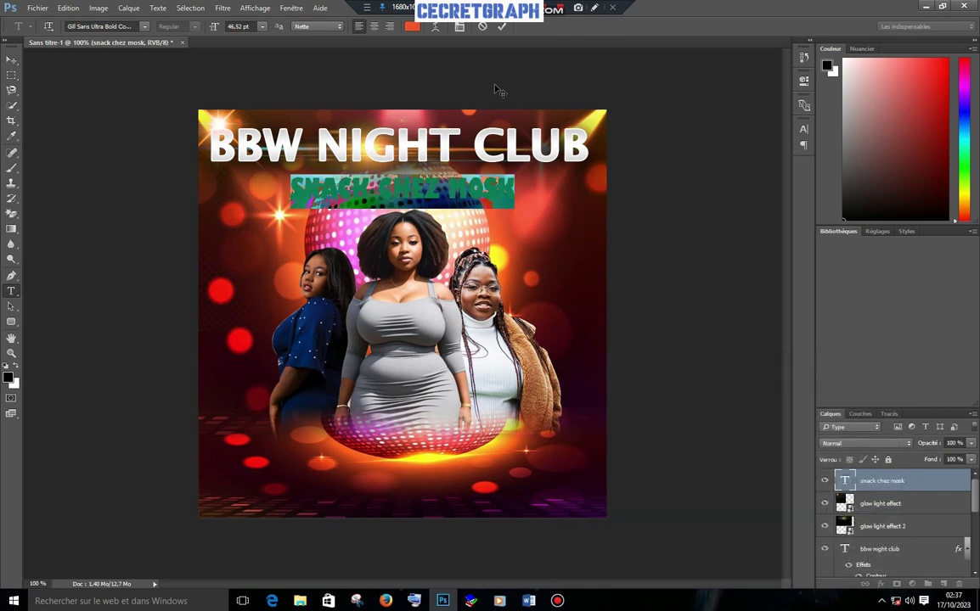
{"action": "left_click", "coordinate": [503, 27]}
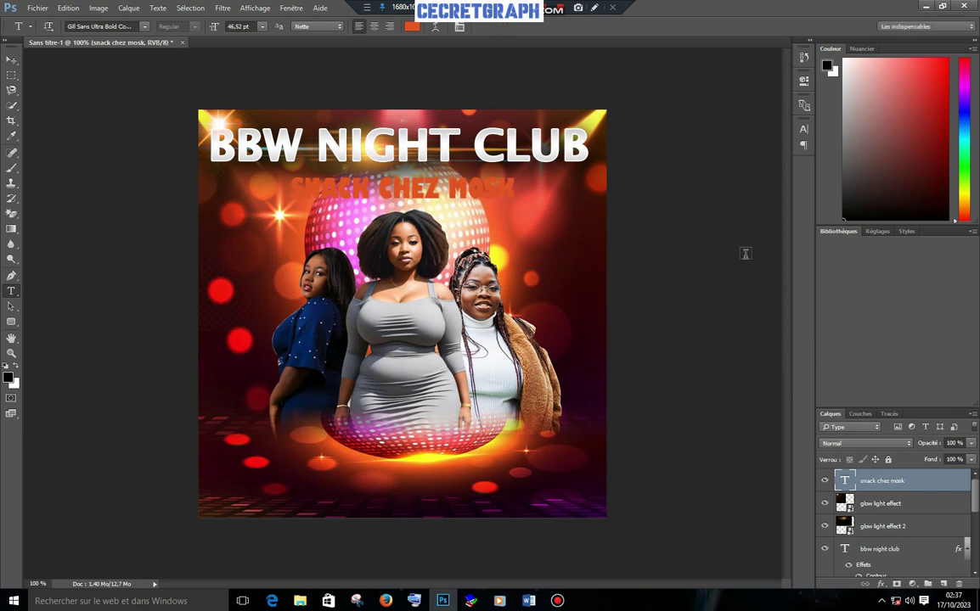
{"action": "double_click", "coordinate": [961, 481]}
Enable Ombre portée and a 2 px white Contour on the SNACK CHEZ MOSK layer
{"action": "left_click_drag", "start_coordinate": [446, 208], "coordinate": [654, 161]}
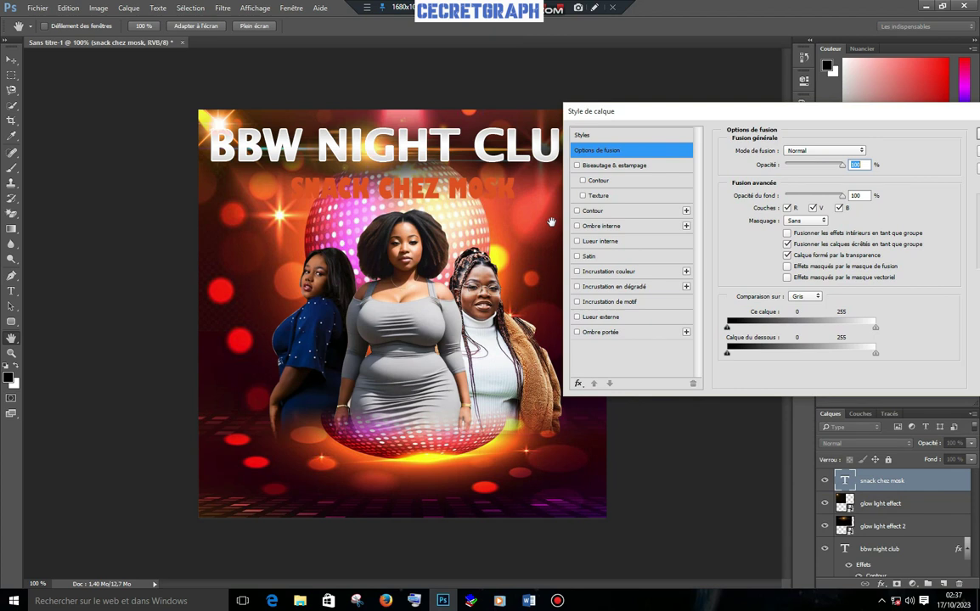
{"action": "left_click", "coordinate": [577, 332]}
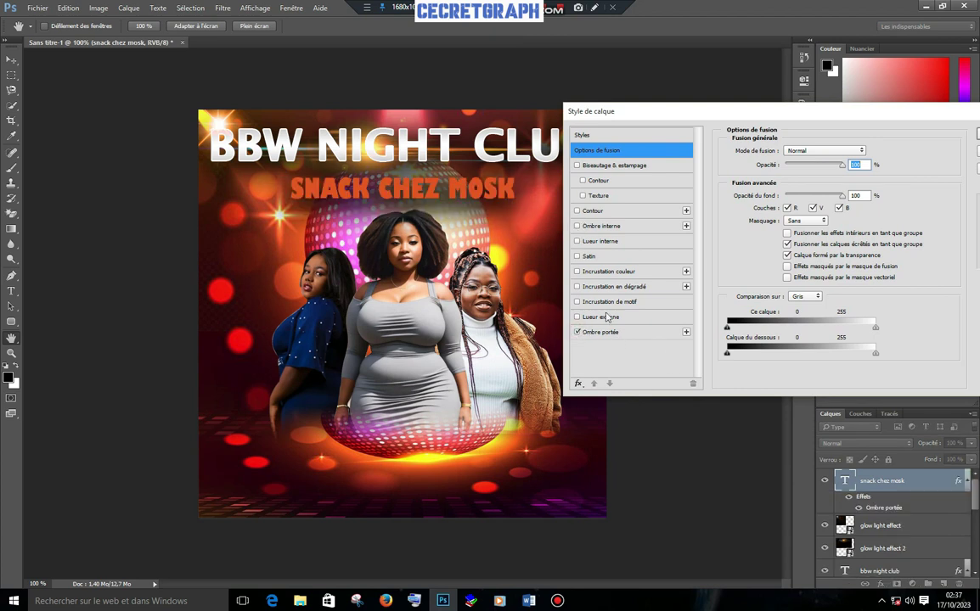
{"action": "left_click", "coordinate": [578, 211]}
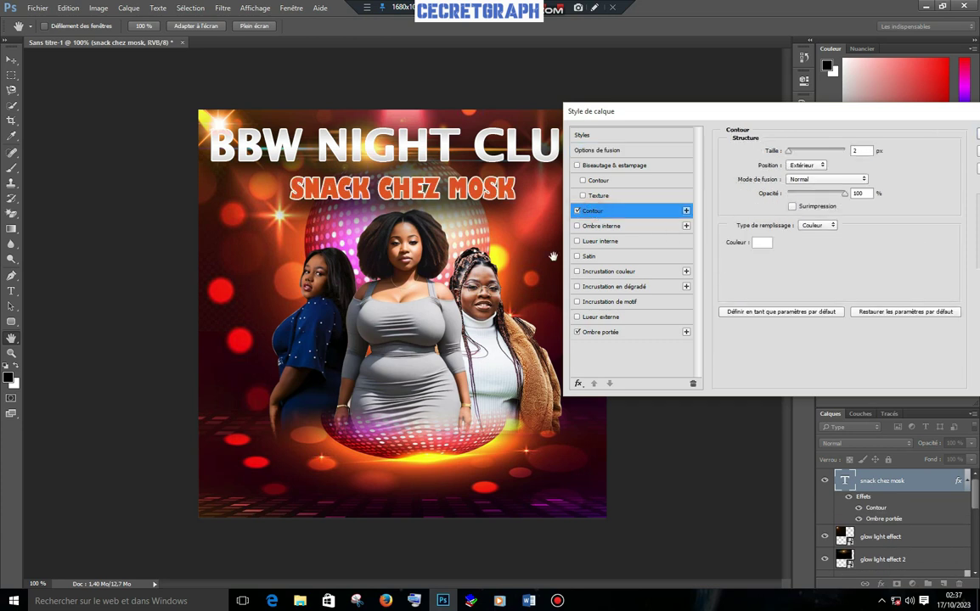
{"action": "left_click_drag", "start_coordinate": [905, 119], "coordinate": [704, 109]}
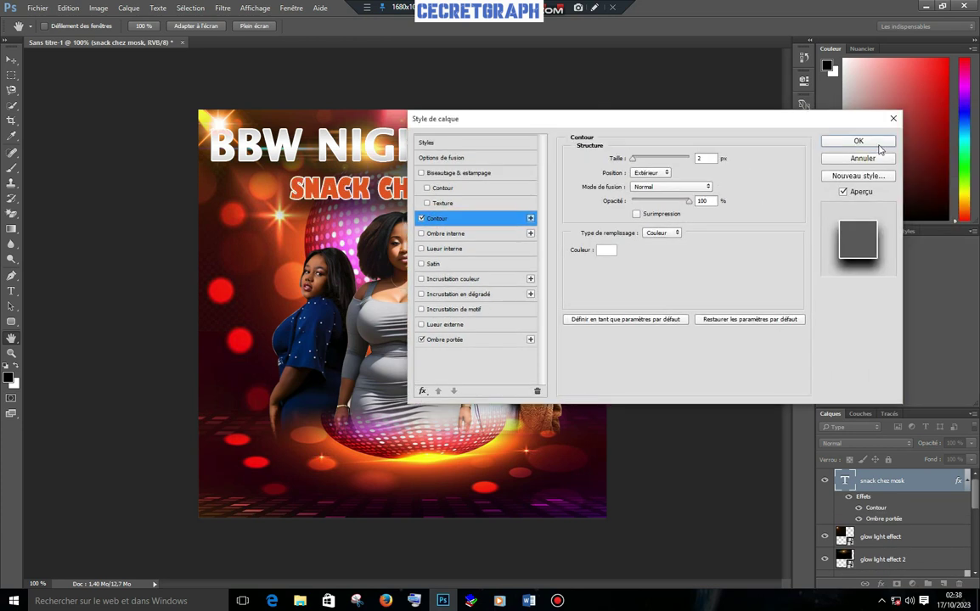
{"action": "left_click", "coordinate": [773, 131]}
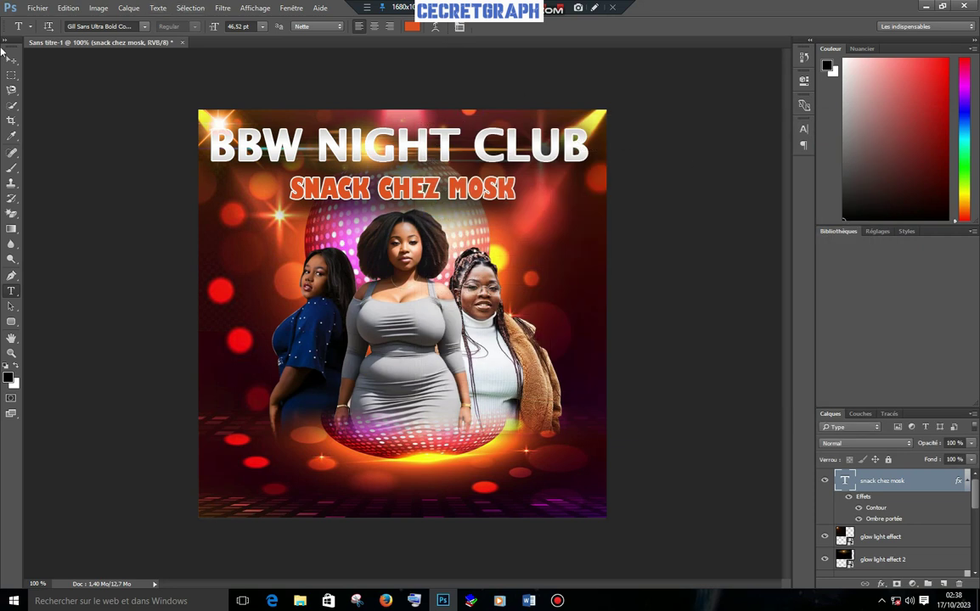
{"action": "left_click", "coordinate": [11, 60]}
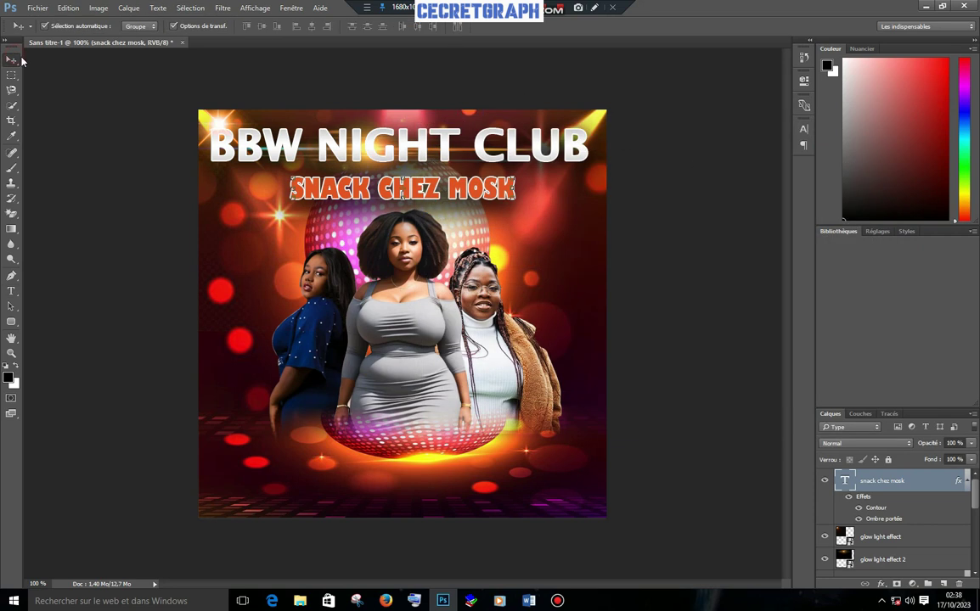
Move the glow light over the venue line and above the text layer
{"action": "left_click", "coordinate": [218, 131]}
{"action": "key", "text": "ctrl+t"}
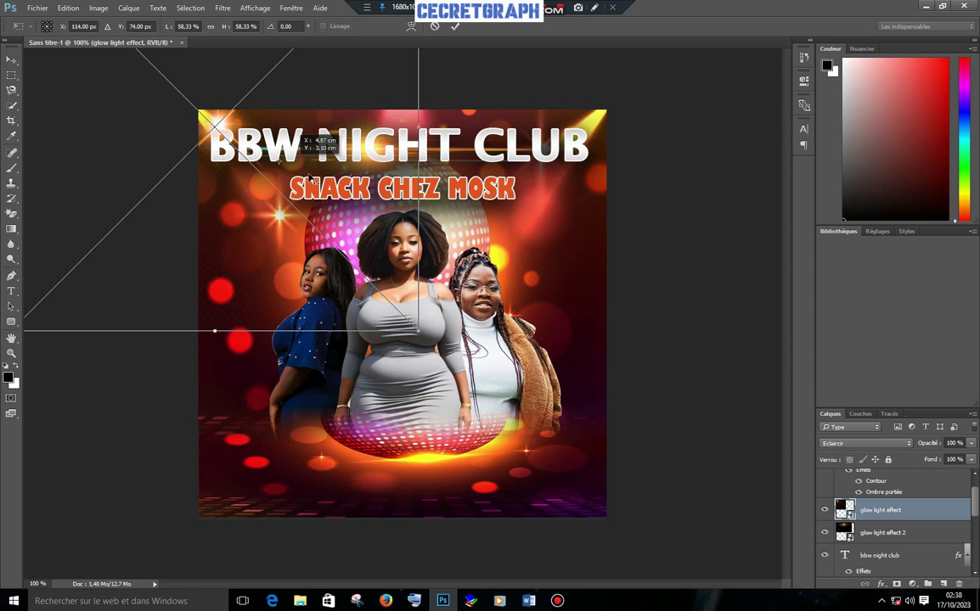
{"action": "left_click", "coordinate": [456, 26]}
{"action": "left_click_drag", "start_coordinate": [224, 125], "coordinate": [523, 200]}
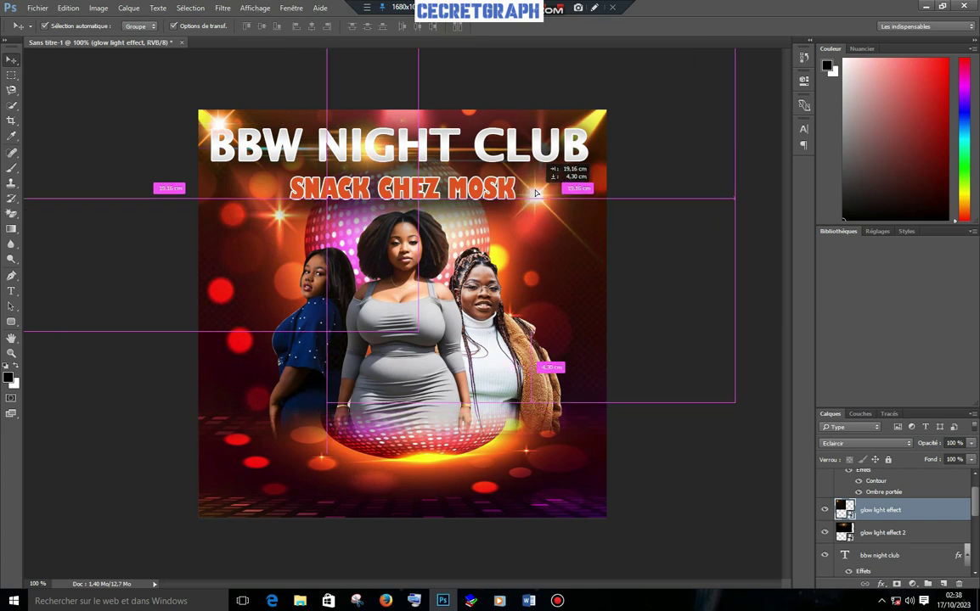
{"action": "left_click_drag", "start_coordinate": [523, 200], "coordinate": [523, 202]}
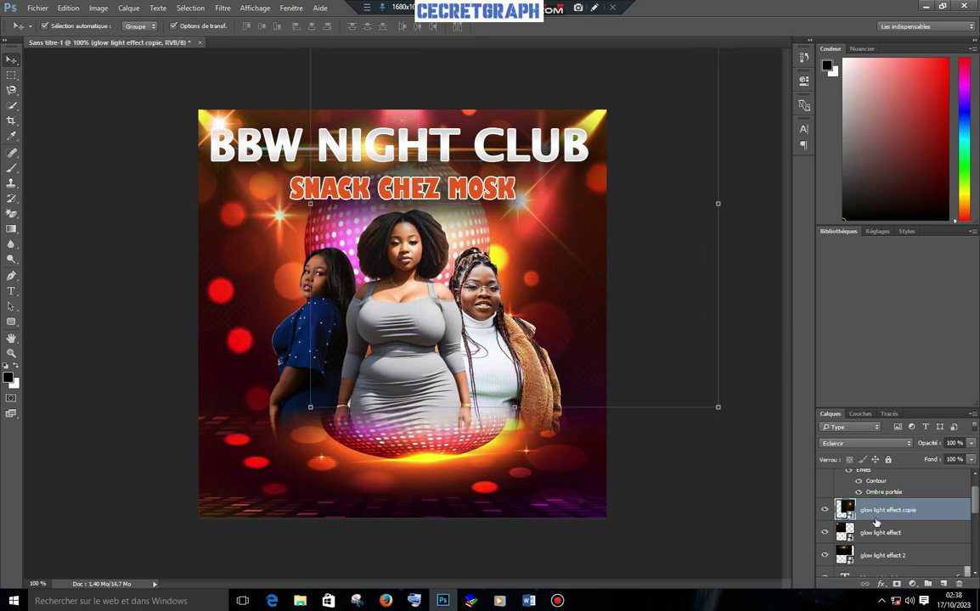
{"action": "left_click_drag", "start_coordinate": [888, 515], "coordinate": [875, 474]}
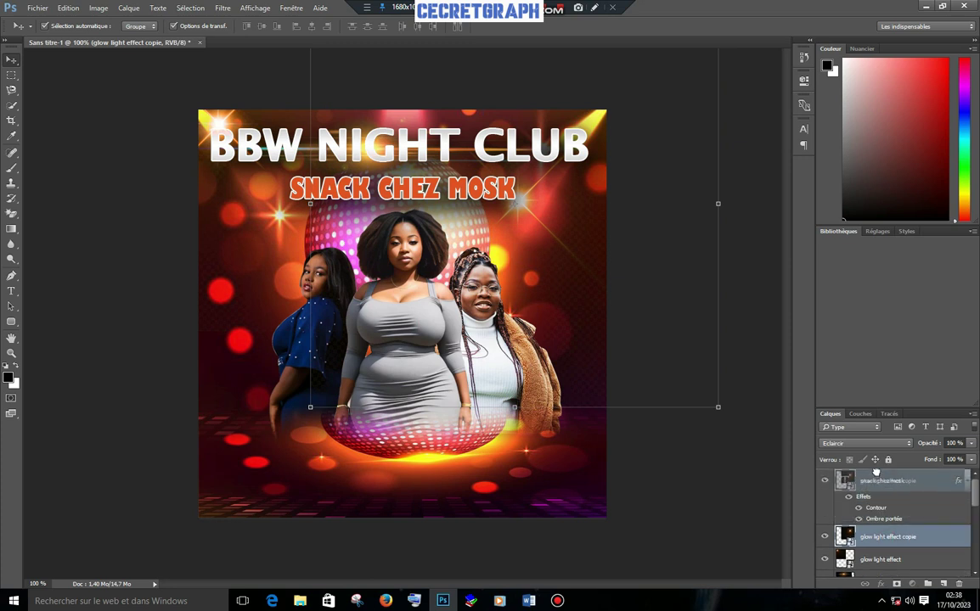
{"action": "left_click_drag", "start_coordinate": [876, 472], "coordinate": [877, 475]}
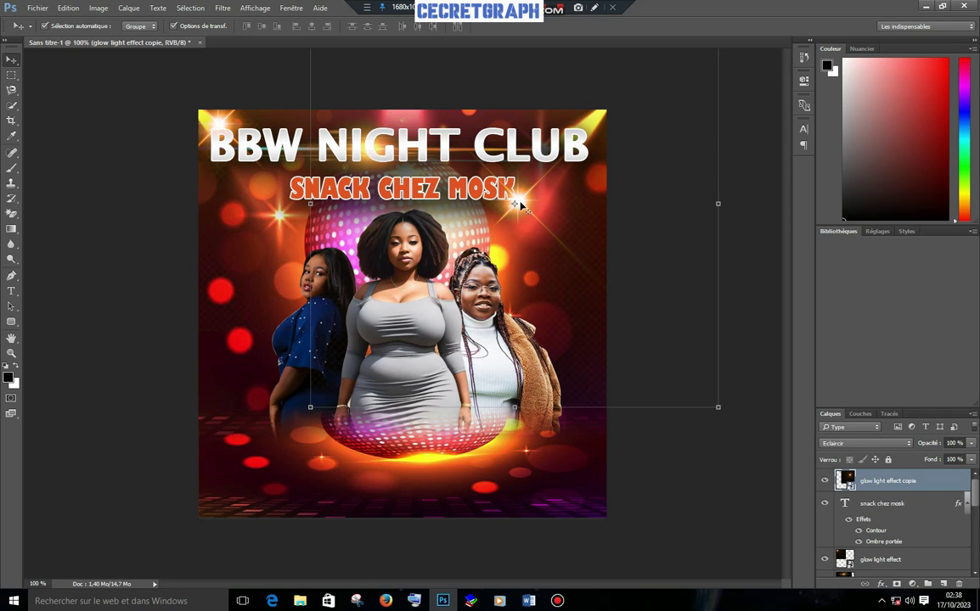
Shift the glow to the start of SNACK and duplicate a copy over the end of MOSK
{"action": "left_click_drag", "start_coordinate": [519, 204], "coordinate": [516, 194]}
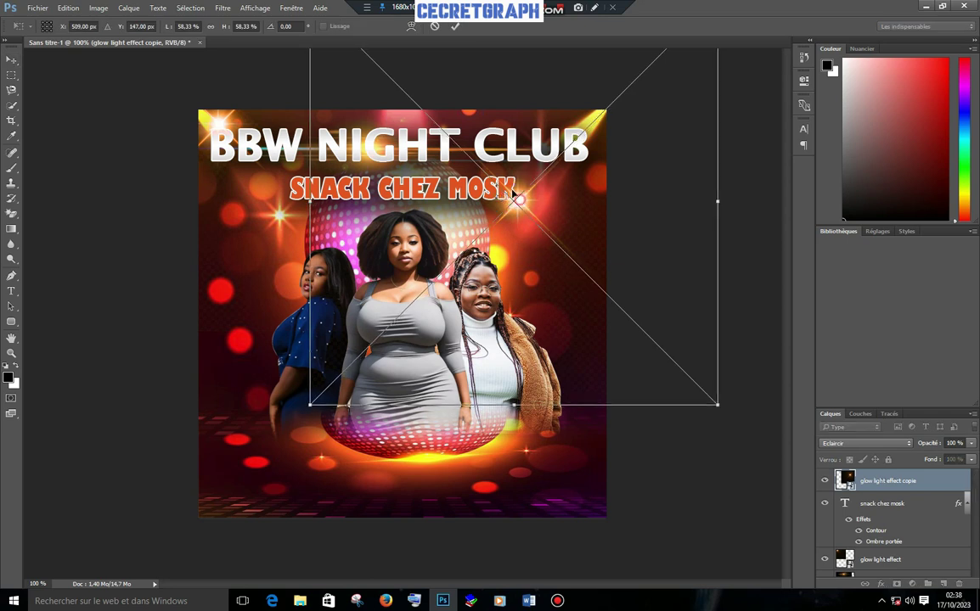
{"action": "mouse_move", "coordinate": [514, 194]}
{"action": "left_mouse_down"}
{"action": "mouse_move", "coordinate": [306, 185]}
{"action": "mouse_move", "coordinate": [295, 171]}
{"action": "left_mouse_up"}
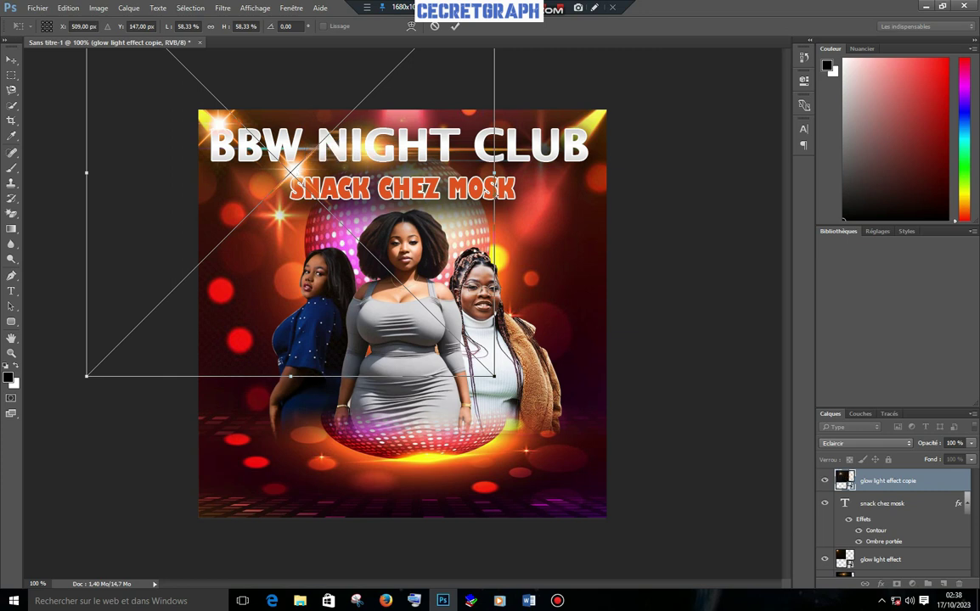
{"action": "left_click", "coordinate": [455, 27]}
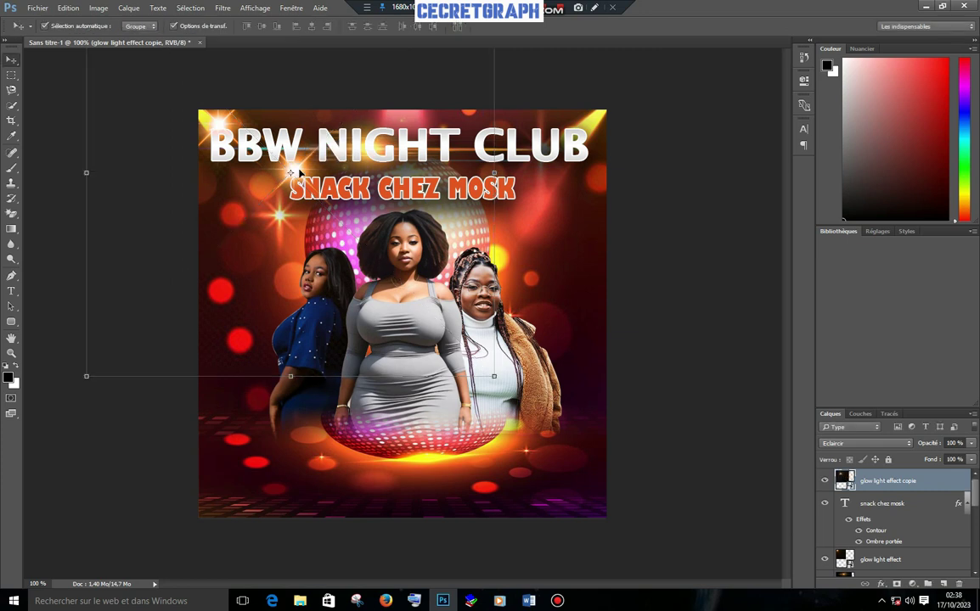
{"action": "left_click_drag", "start_coordinate": [303, 172], "coordinate": [515, 209]}
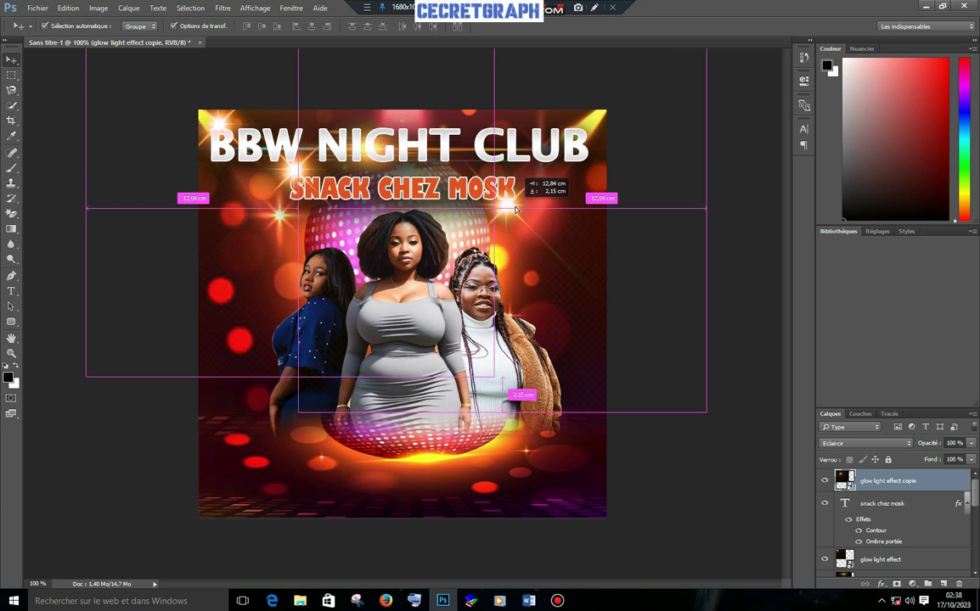
{"action": "key", "text": "ctrl+j"}
{"action": "left_click", "coordinate": [705, 217]}
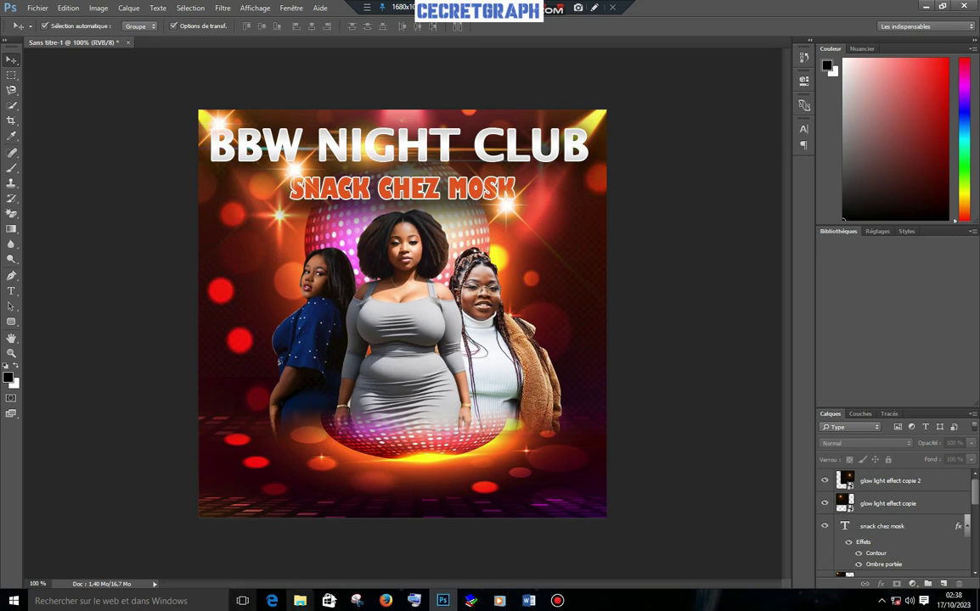
{"action": "left_click", "coordinate": [528, 600]}
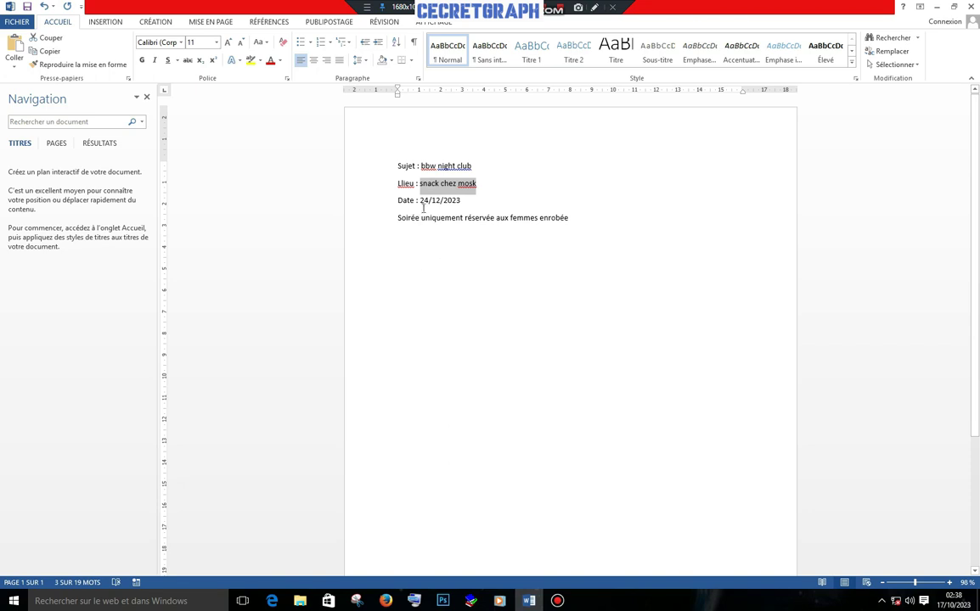
{"action": "left_click_drag", "start_coordinate": [419, 201], "coordinate": [461, 200]}
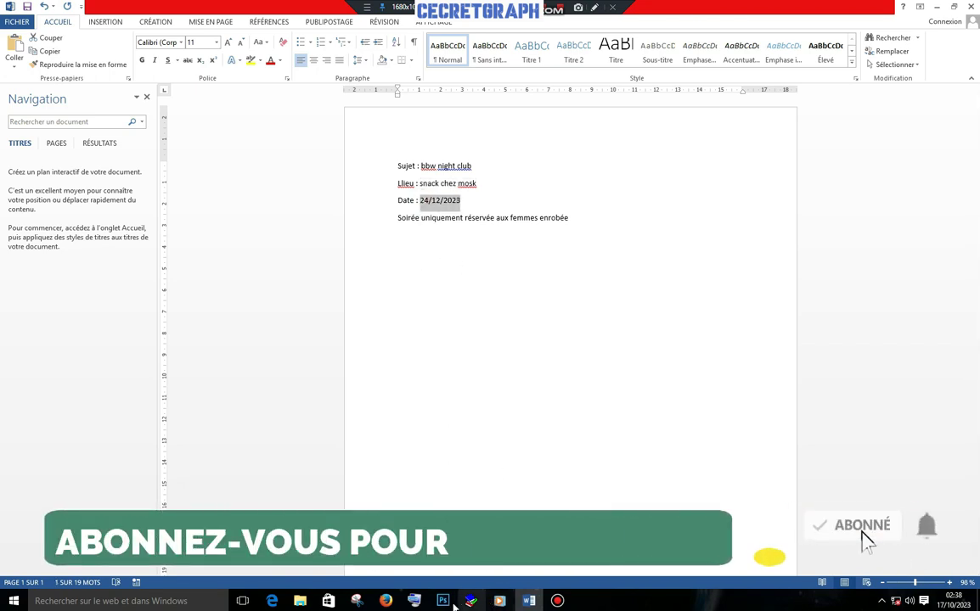
{"action": "key", "text": "alt+Tab"}
{"action": "left_click", "coordinate": [11, 291]}
{"action": "left_click", "coordinate": [363, 397]}
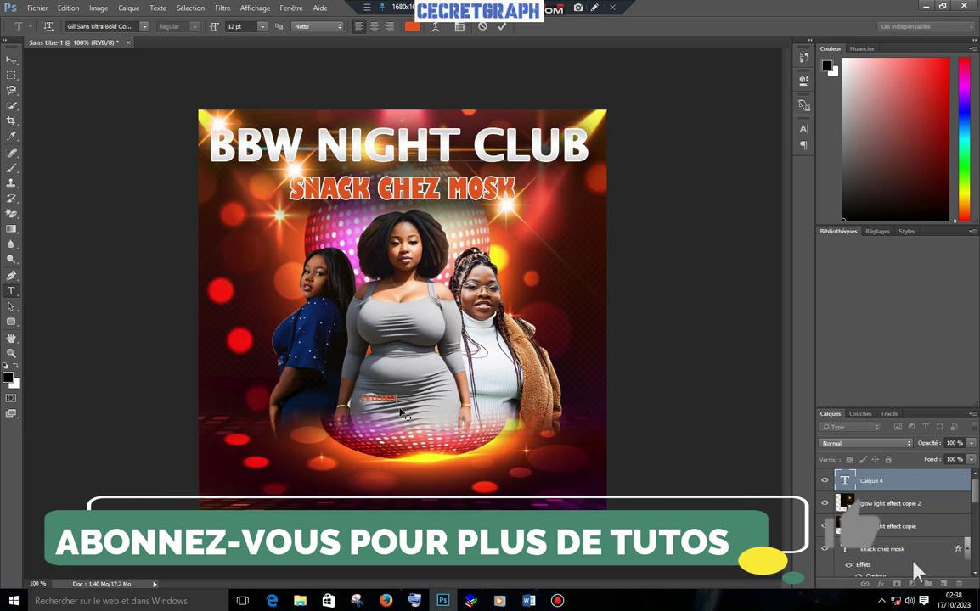
Enlarge the 24/12/2023 text and centre it near the bottom of the flyer
{"action": "left_click_drag", "start_coordinate": [403, 404], "coordinate": [560, 510]}
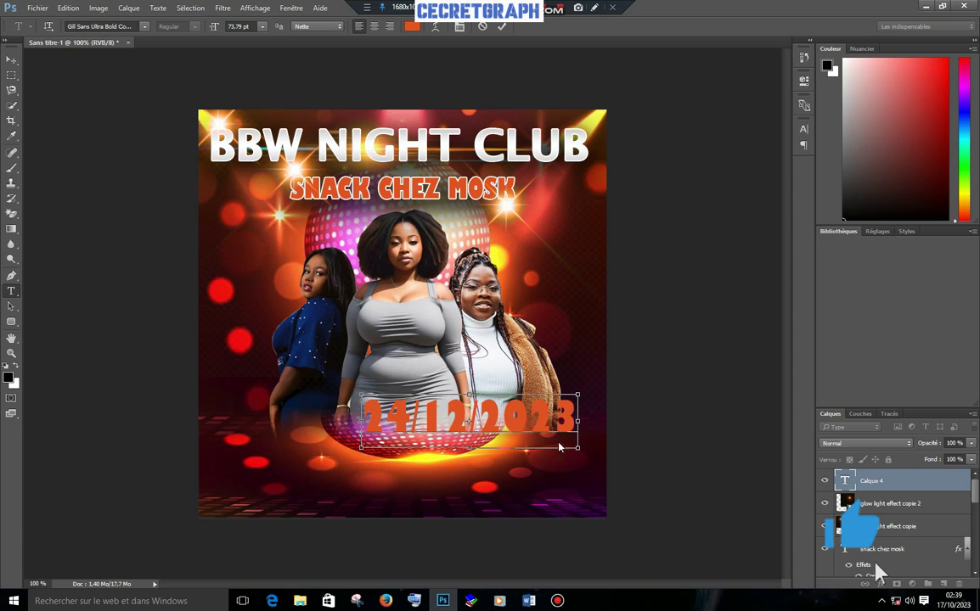
{"action": "left_click", "coordinate": [501, 27]}
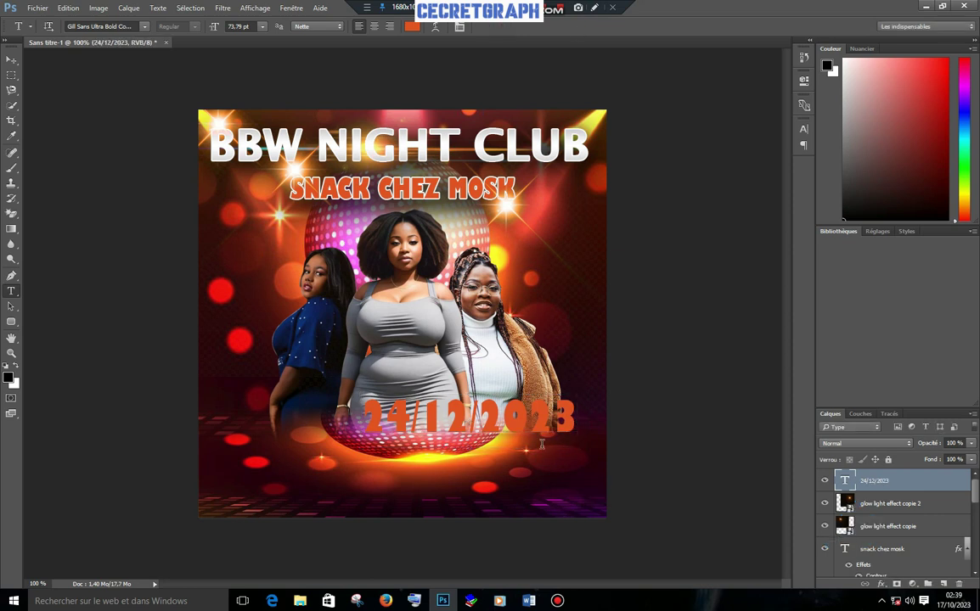
{"action": "left_click", "coordinate": [15, 61]}
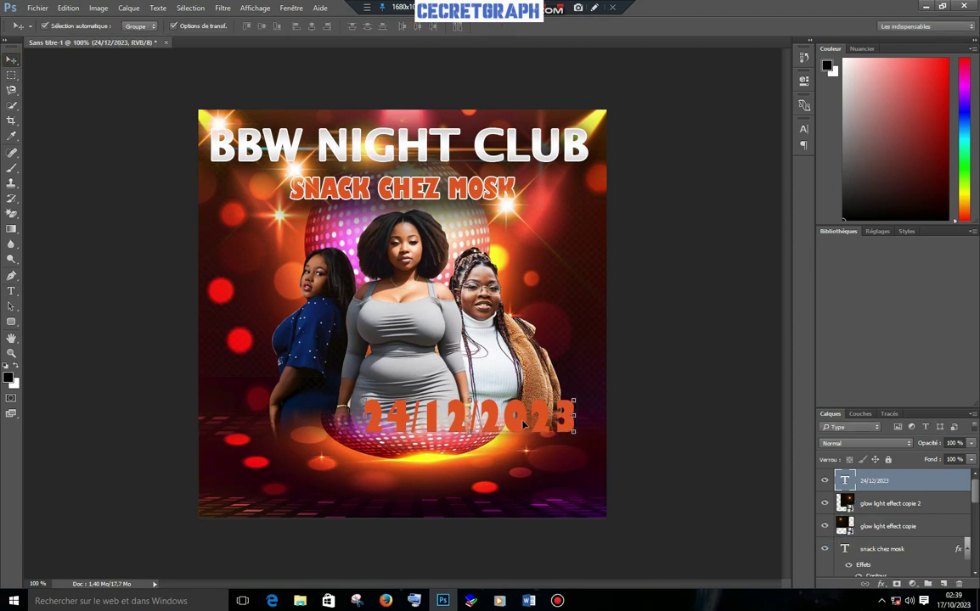
{"action": "left_click_drag", "start_coordinate": [524, 423], "coordinate": [465, 495]}
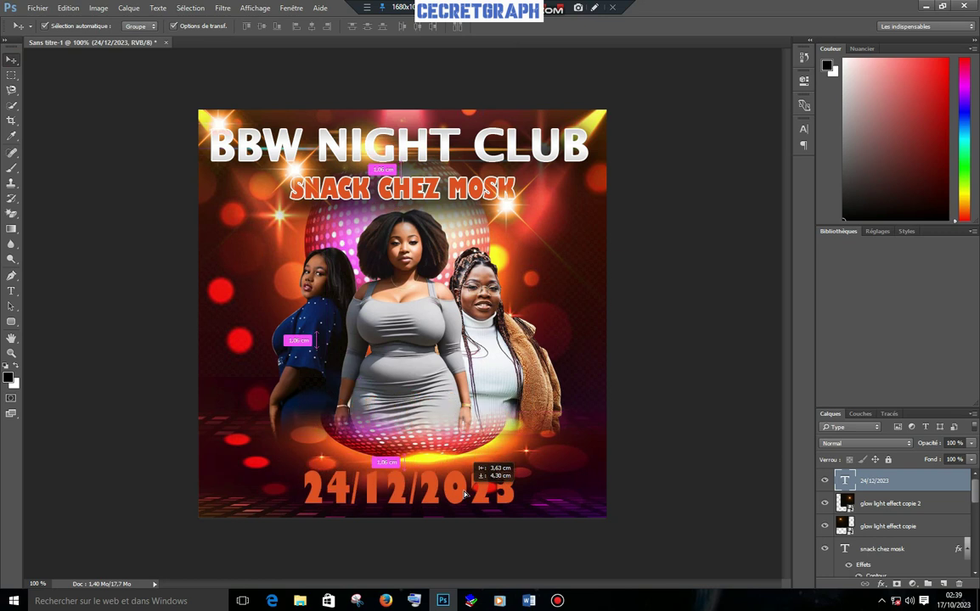
{"action": "left_click_drag", "start_coordinate": [465, 494], "coordinate": [466, 499]}
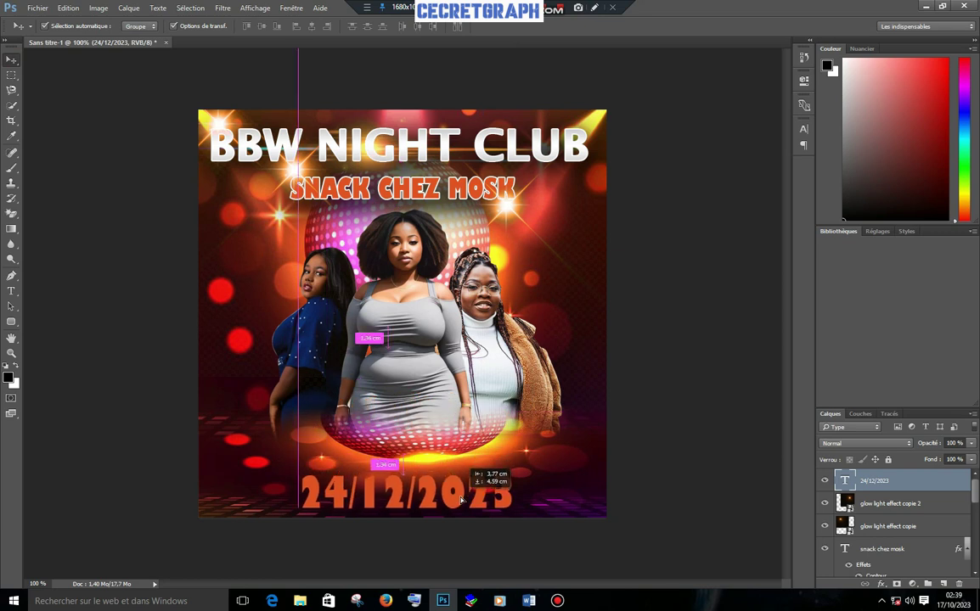
{"action": "left_click_drag", "start_coordinate": [467, 499], "coordinate": [462, 497]}
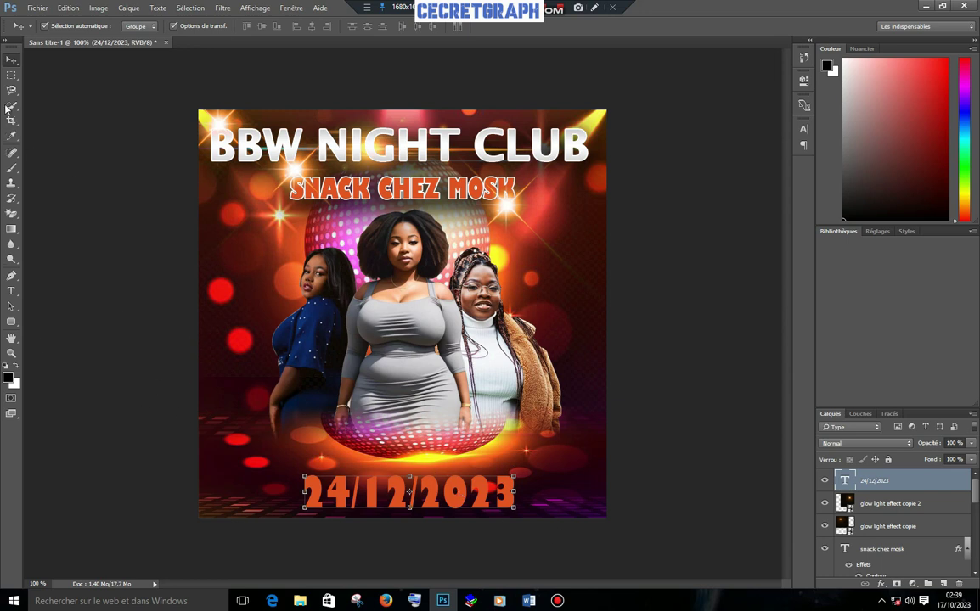
{"action": "left_click", "coordinate": [12, 291]}
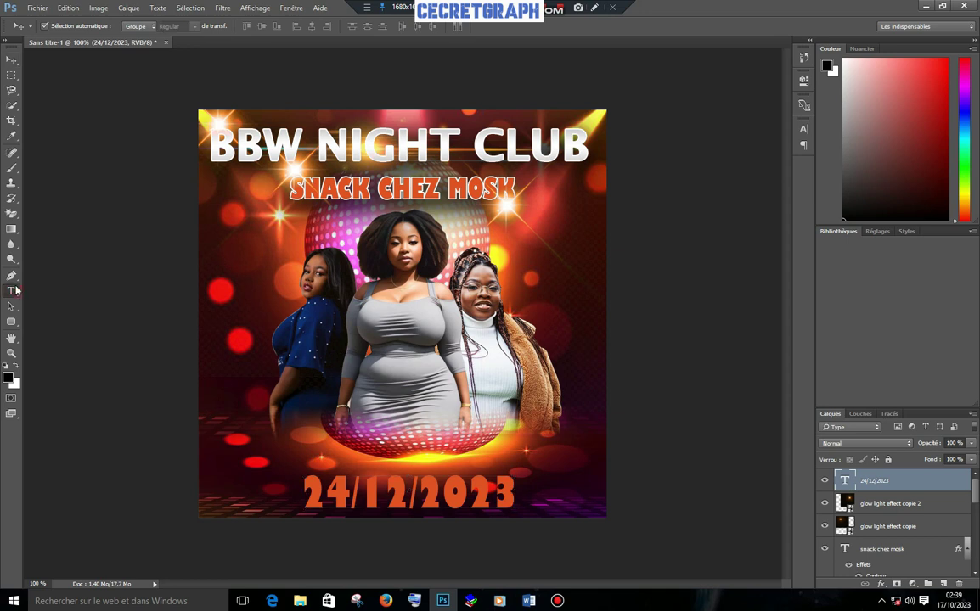
Apply Ombre portée and a white Contour to the 24/12/2023 date layer
{"action": "left_click", "coordinate": [11, 60]}
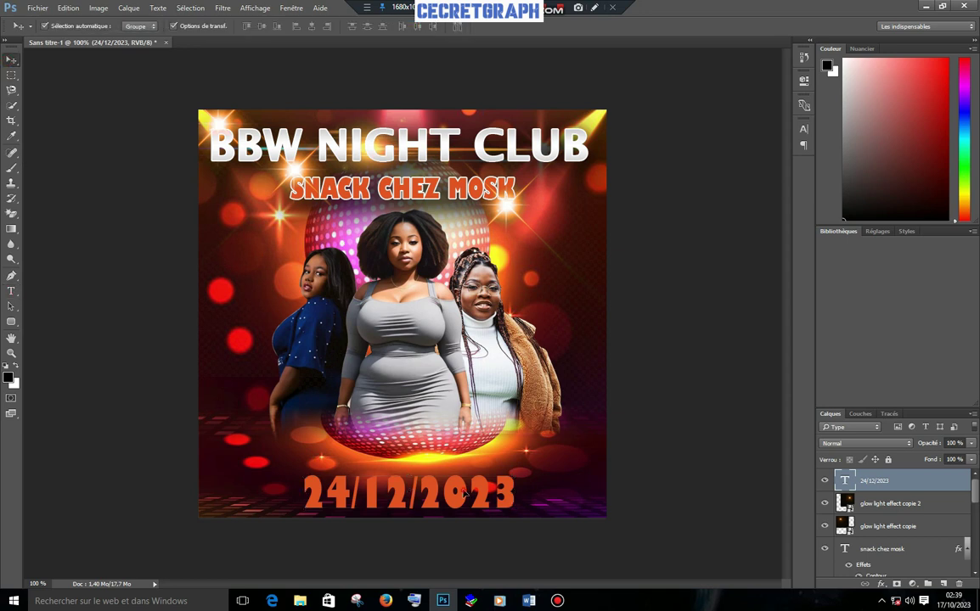
{"action": "double_click", "coordinate": [968, 482]}
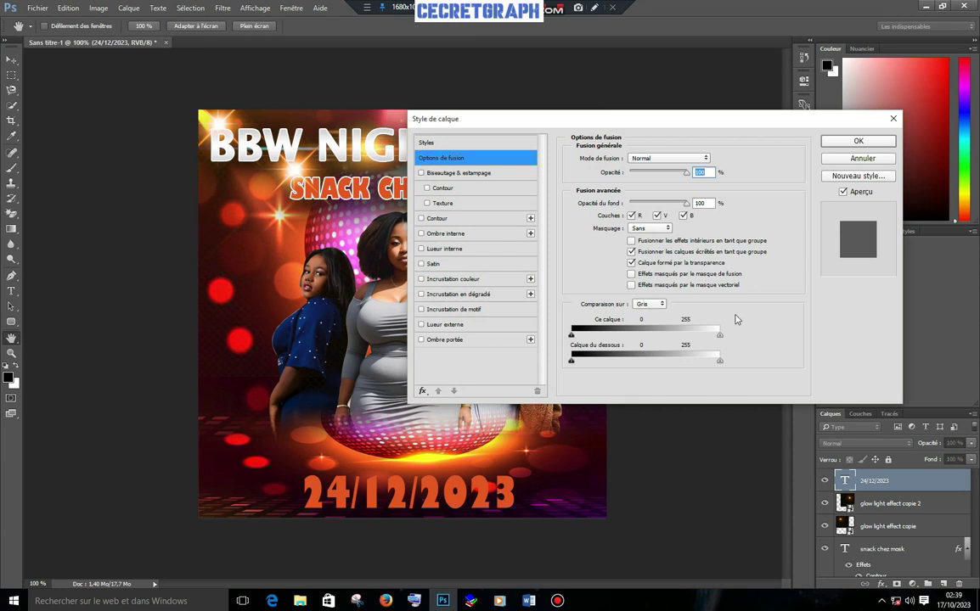
{"action": "left_click", "coordinate": [892, 119]}
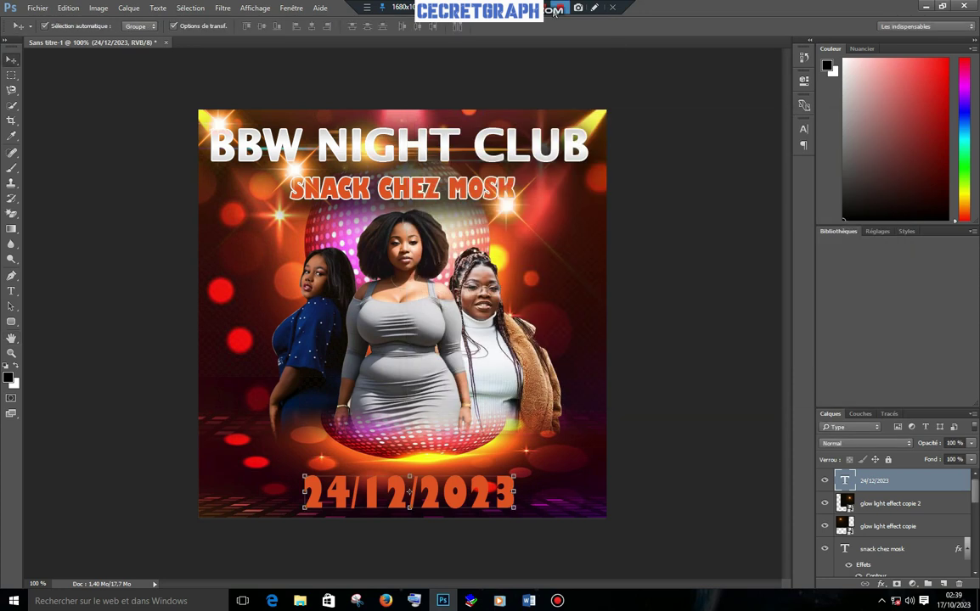
{"action": "double_click", "coordinate": [963, 483]}
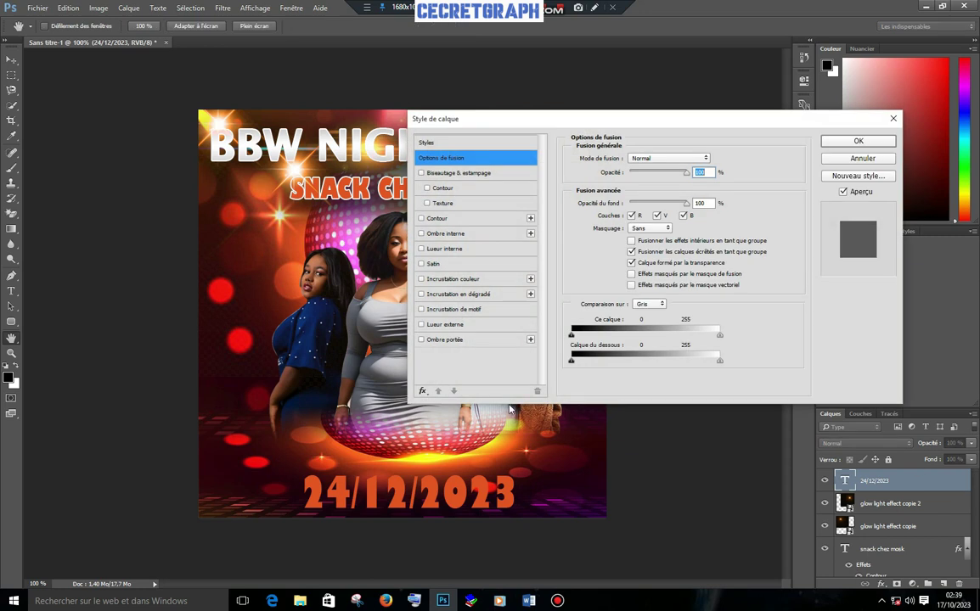
{"action": "left_click", "coordinate": [420, 340]}
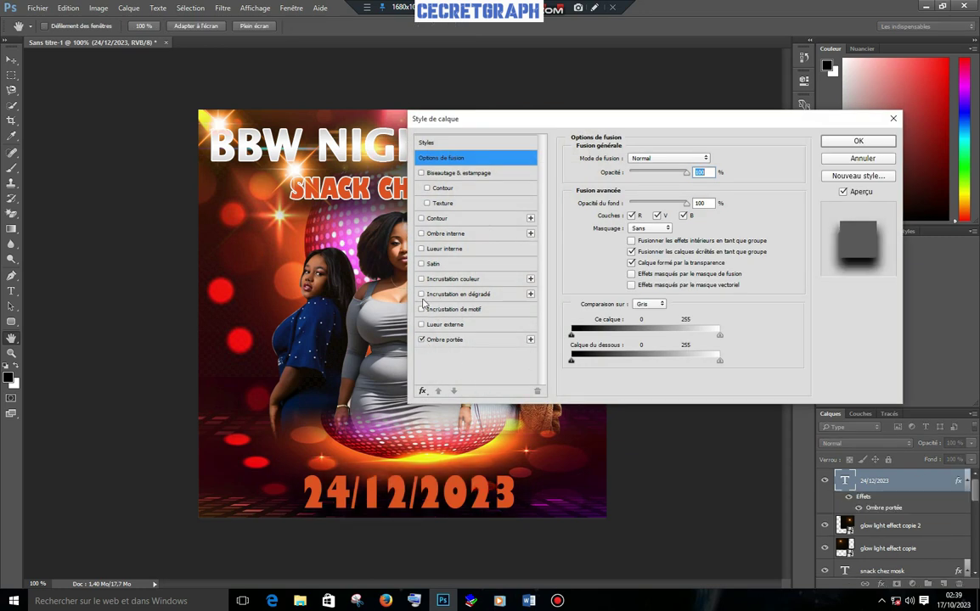
{"action": "left_click", "coordinate": [421, 219]}
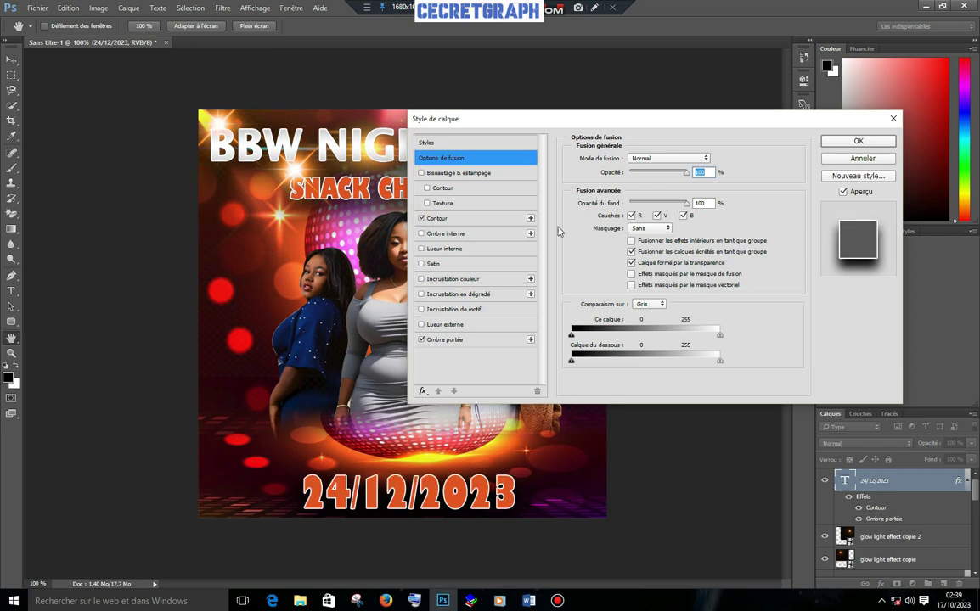
{"action": "mouse_move", "coordinate": [549, 123]}
{"action": "left_mouse_down"}
{"action": "mouse_move", "coordinate": [567, 102]}
{"action": "mouse_move", "coordinate": [541, 104]}
{"action": "left_mouse_up"}
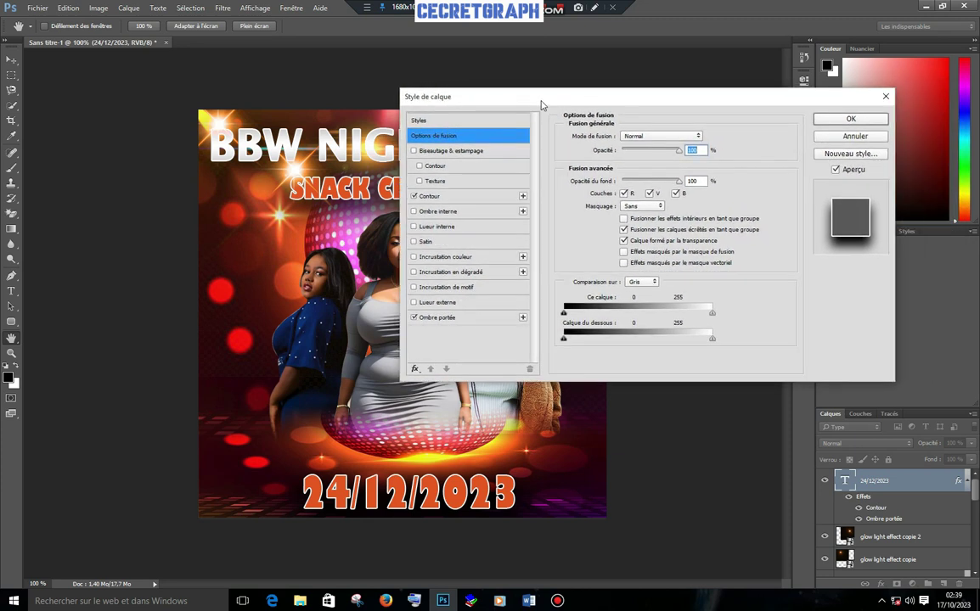
{"action": "left_click", "coordinate": [852, 120]}
{"action": "mouse_move", "coordinate": [465, 500]}
{"action": "left_mouse_down"}
{"action": "mouse_move", "coordinate": [459, 486]}
{"action": "mouse_move", "coordinate": [458, 510]}
{"action": "mouse_move", "coordinate": [463, 466]}
{"action": "left_mouse_up"}
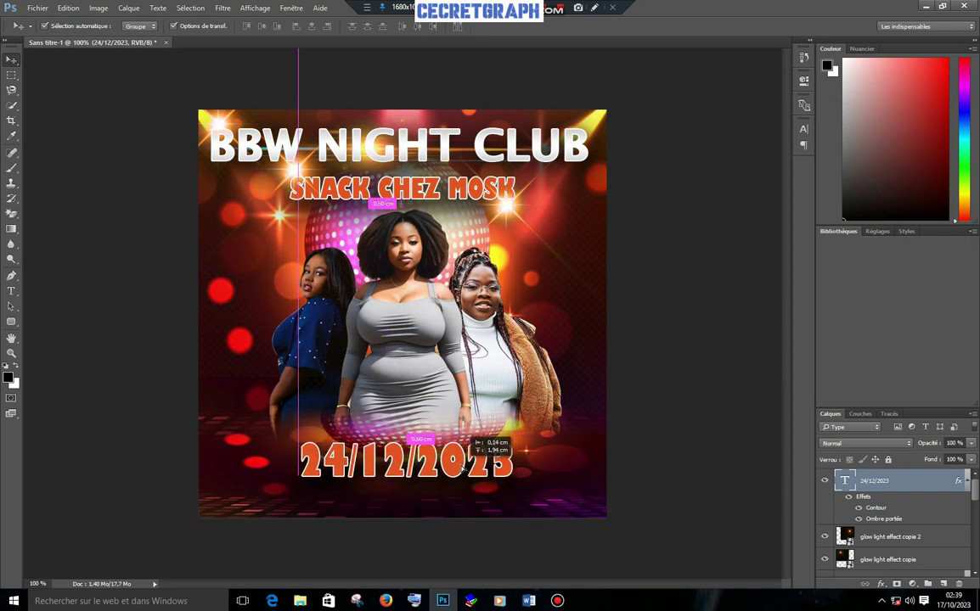
Raise the date, change its font to Impact Regular, and nudge it slightly right and down
{"action": "left_click_drag", "start_coordinate": [462, 464], "coordinate": [462, 436]}
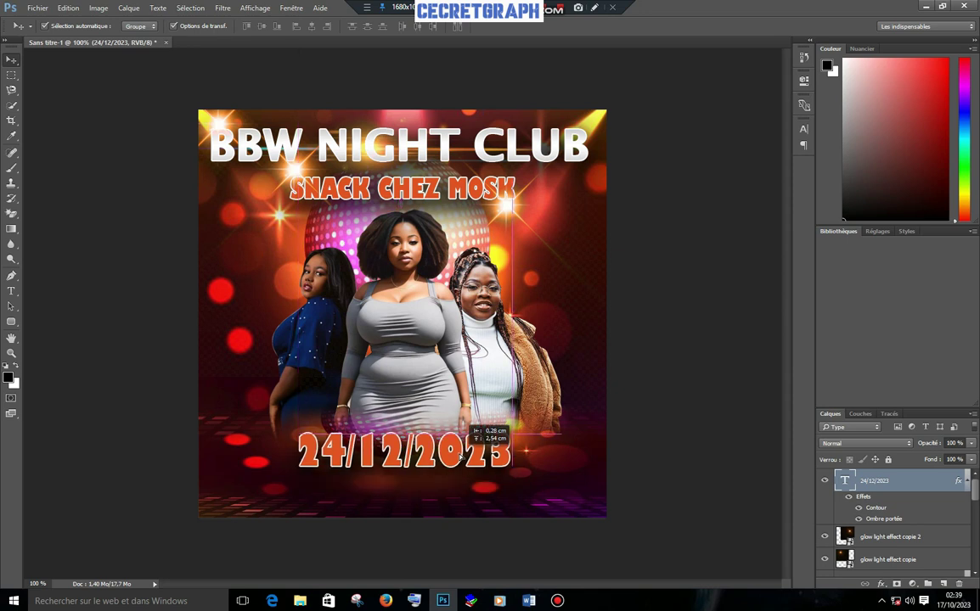
{"action": "left_click_drag", "start_coordinate": [462, 436], "coordinate": [461, 432]}
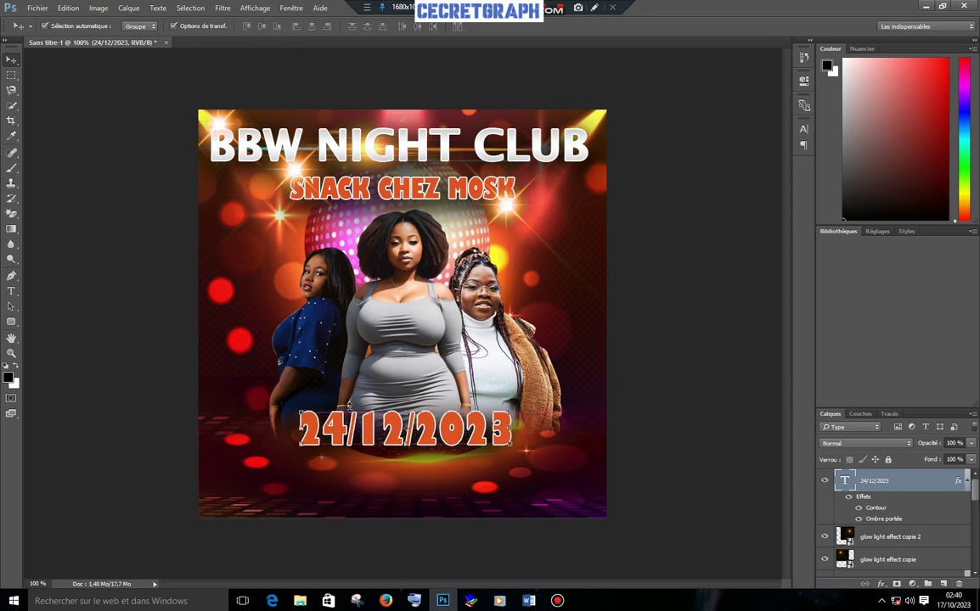
{"action": "left_click", "coordinate": [12, 291]}
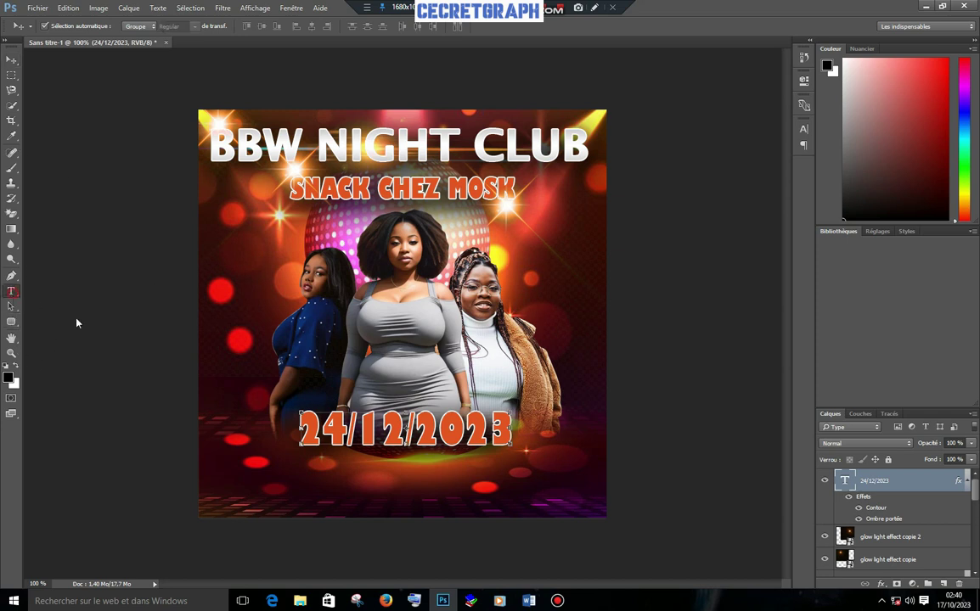
{"action": "left_click_drag", "start_coordinate": [295, 429], "coordinate": [599, 444]}
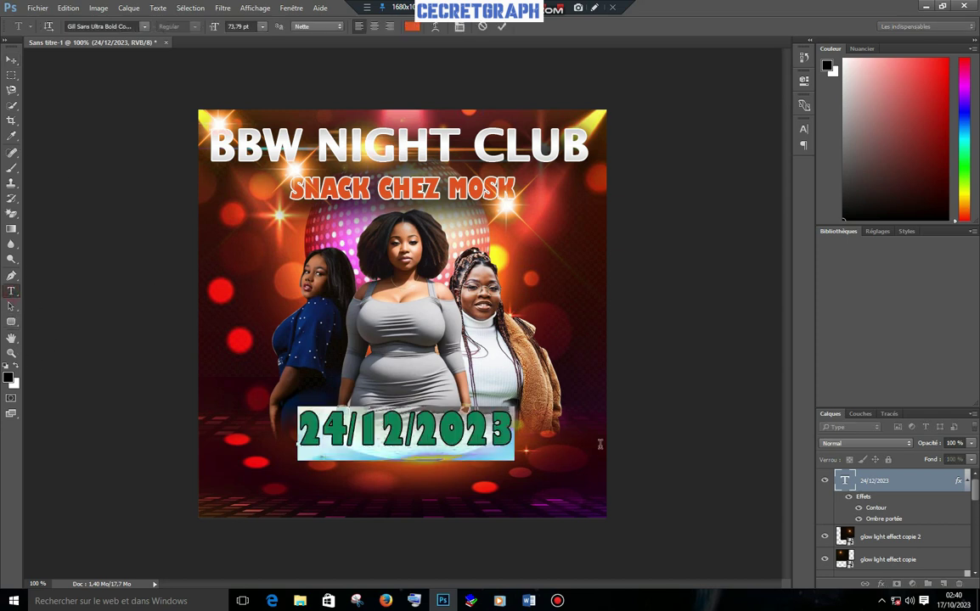
{"action": "left_click", "coordinate": [145, 27]}
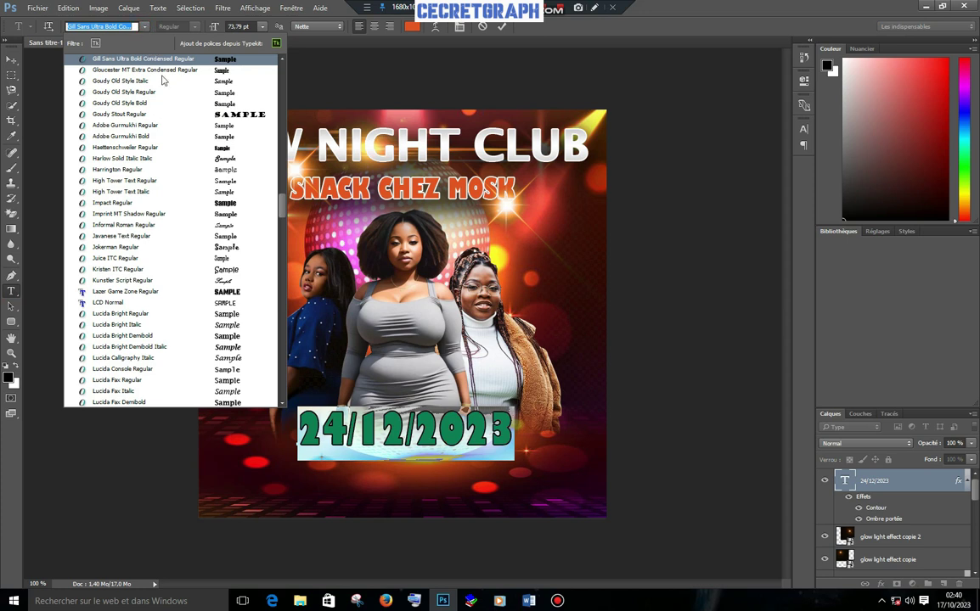
{"action": "left_click", "coordinate": [218, 204]}
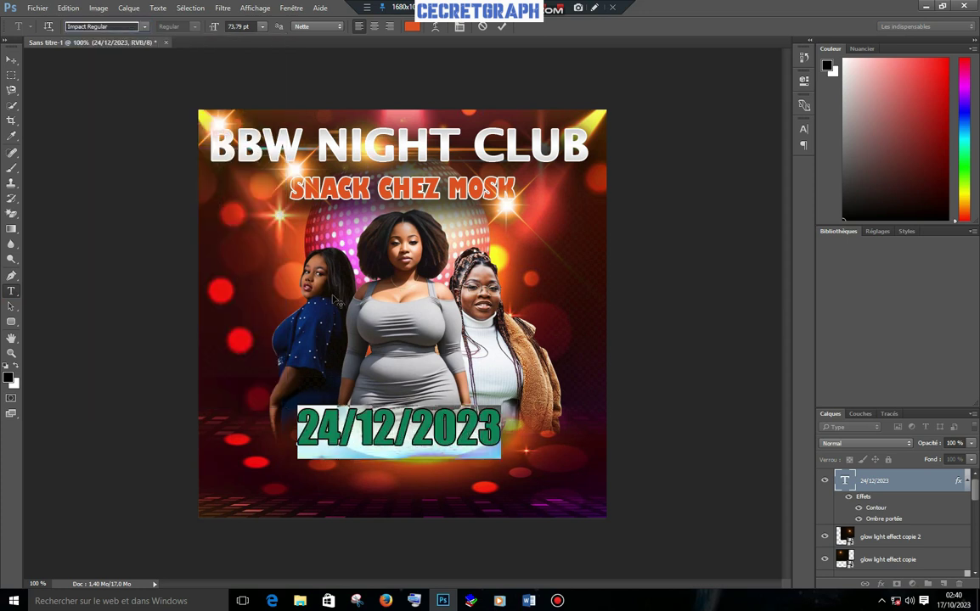
{"action": "left_click", "coordinate": [11, 59]}
{"action": "left_click_drag", "start_coordinate": [437, 425], "coordinate": [449, 428]}
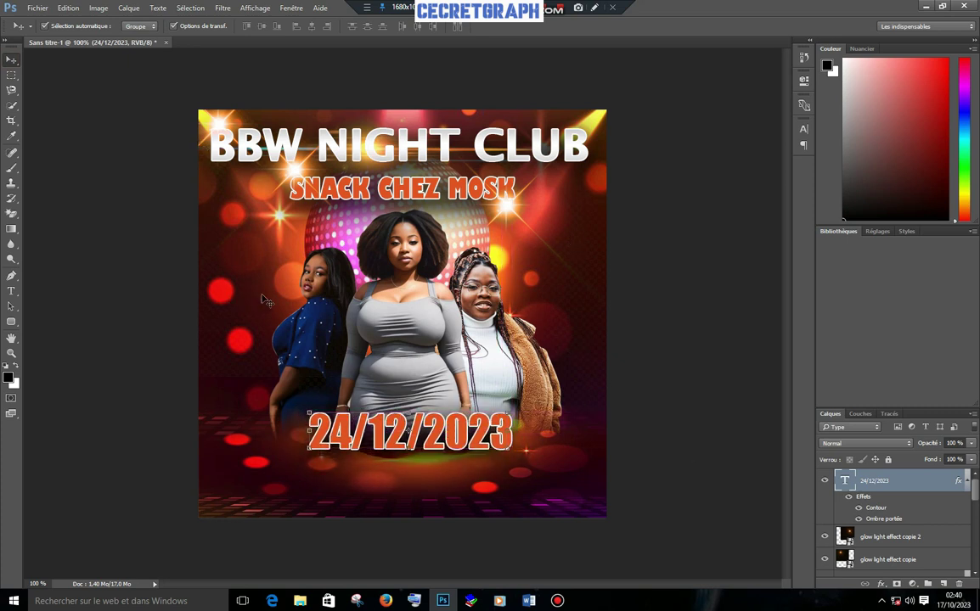
{"action": "left_click", "coordinate": [11, 292]}
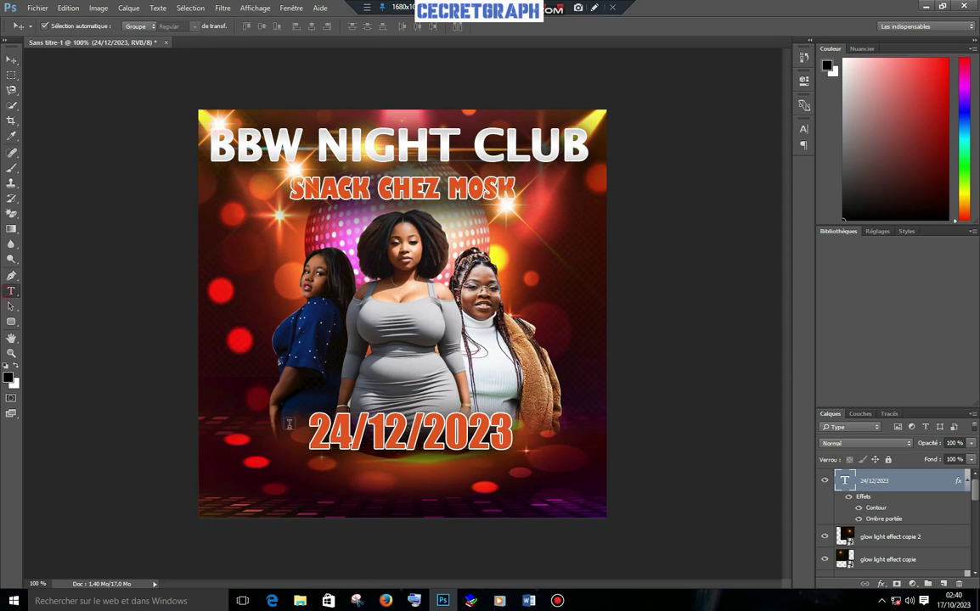
Recolour the date text to the dark red-brown 7f2a12 sampled from the flyer
{"action": "double_click", "coordinate": [845, 481]}
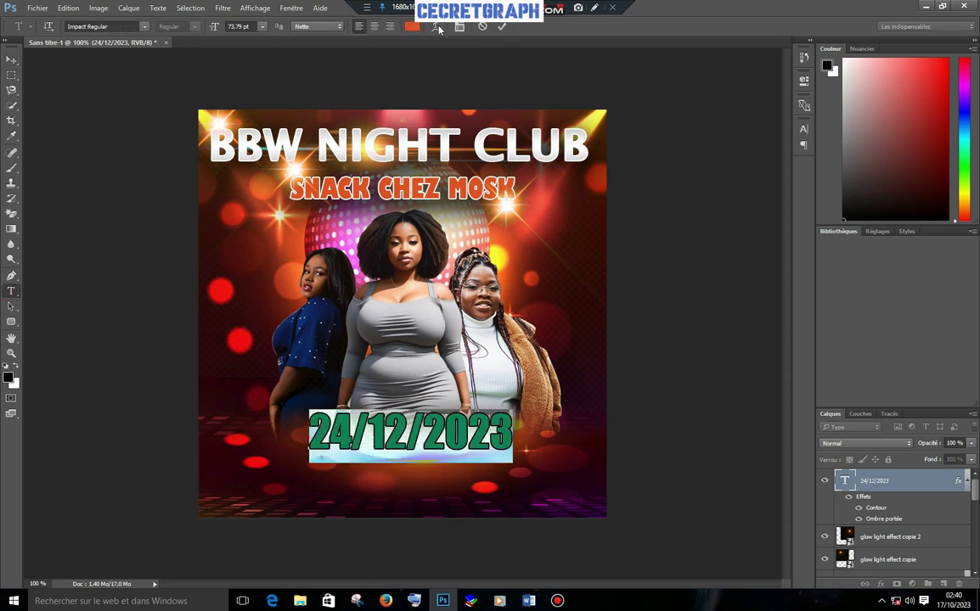
{"action": "left_click", "coordinate": [411, 26]}
{"action": "left_click", "coordinate": [382, 421]}
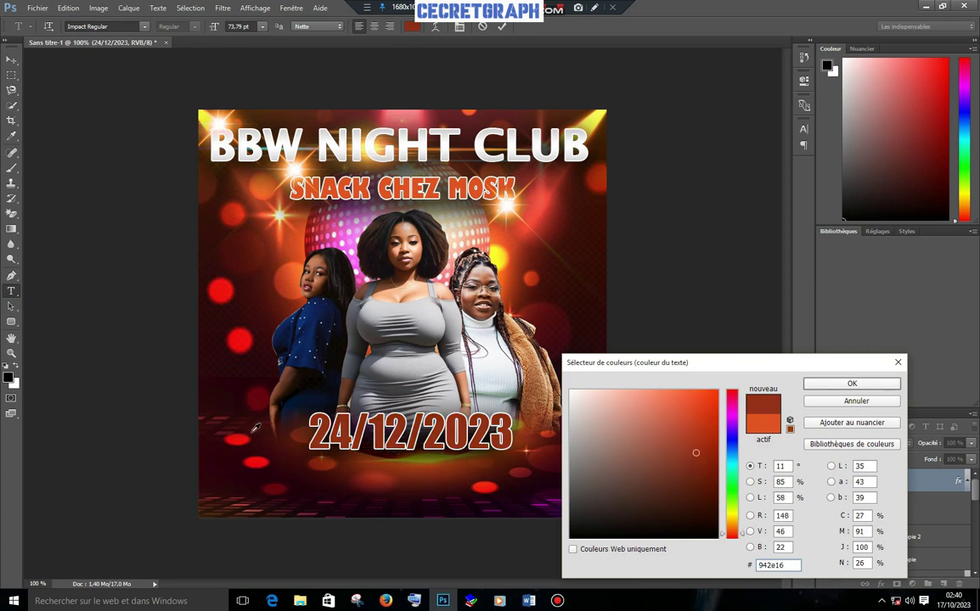
{"action": "left_click", "coordinate": [222, 289]}
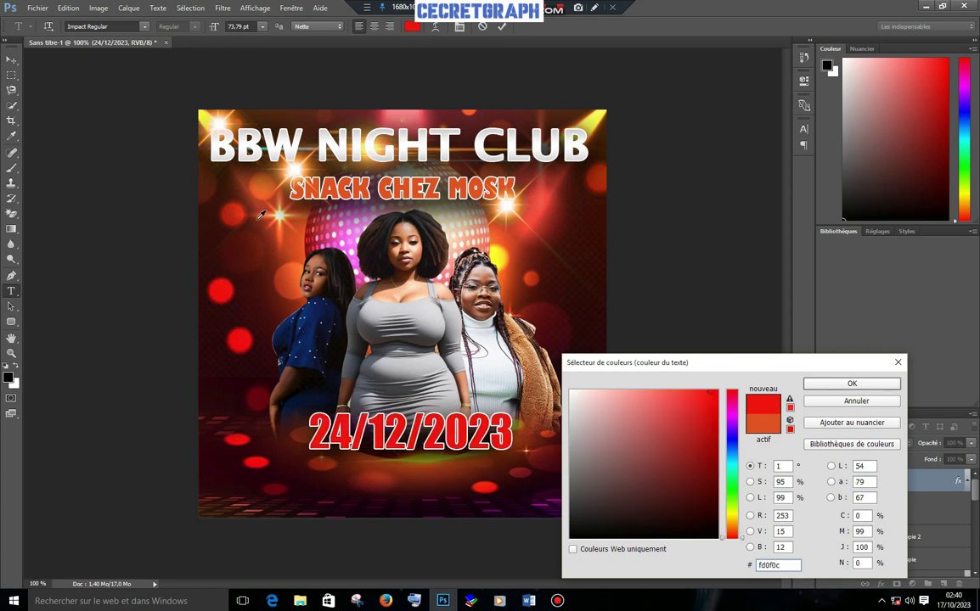
{"action": "left_click", "coordinate": [283, 218]}
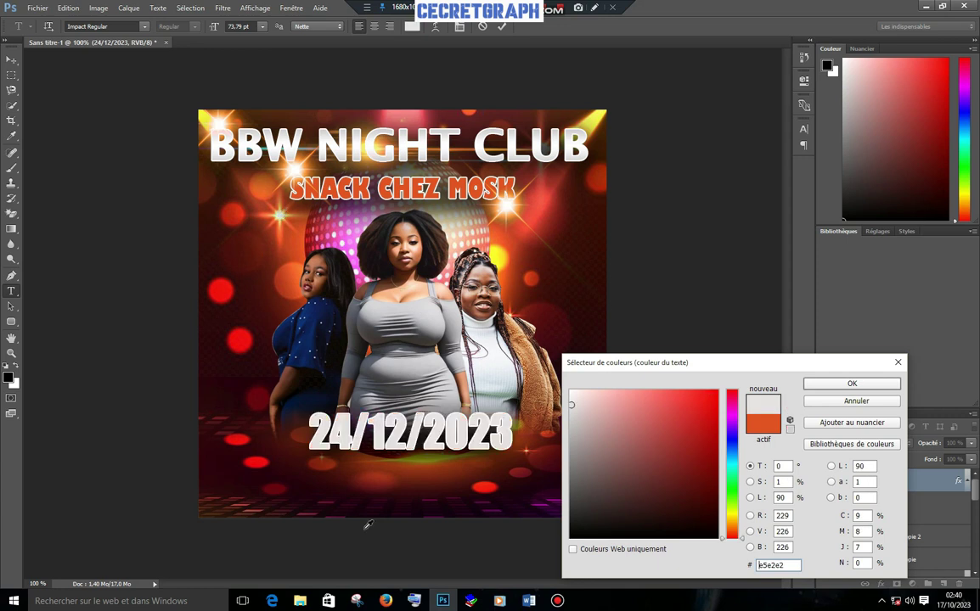
{"action": "left_click", "coordinate": [399, 469]}
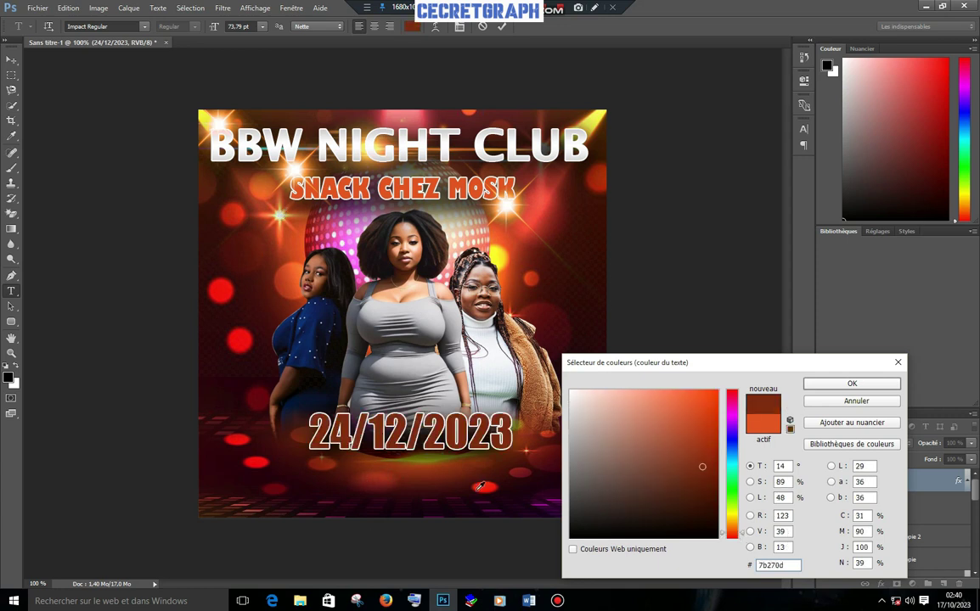
{"action": "left_click", "coordinate": [586, 284]}
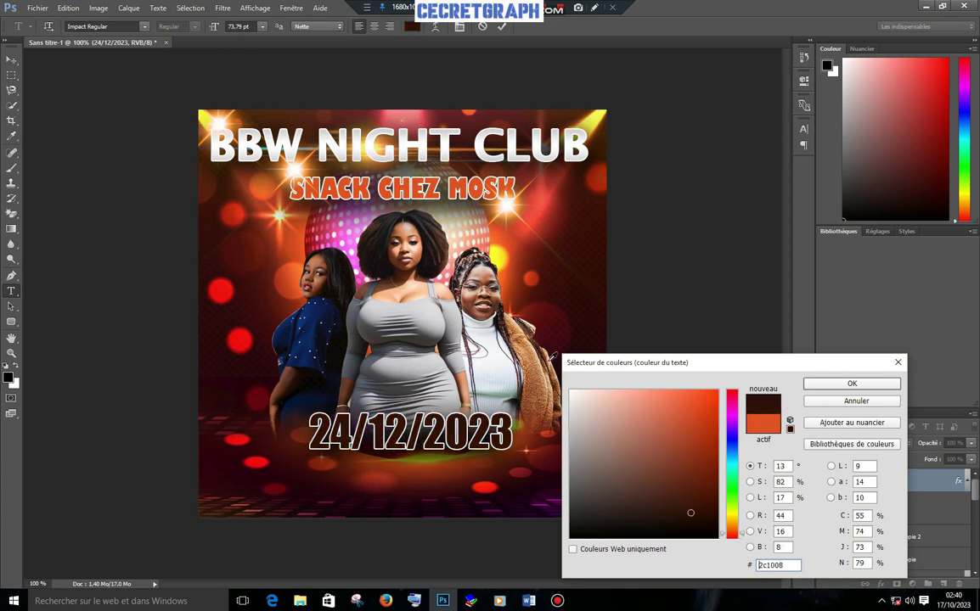
{"action": "left_click", "coordinate": [571, 299]}
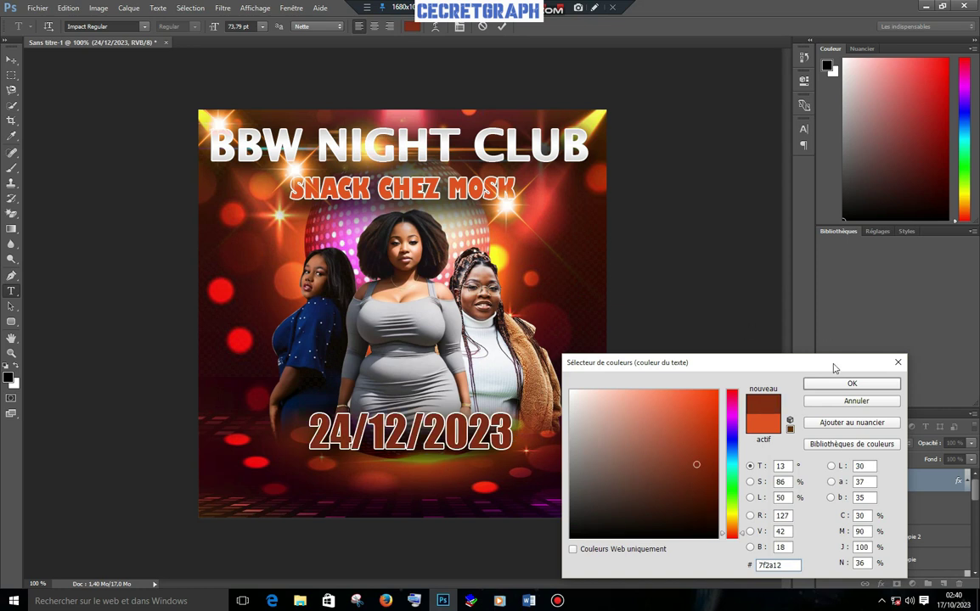
{"action": "left_click", "coordinate": [846, 384]}
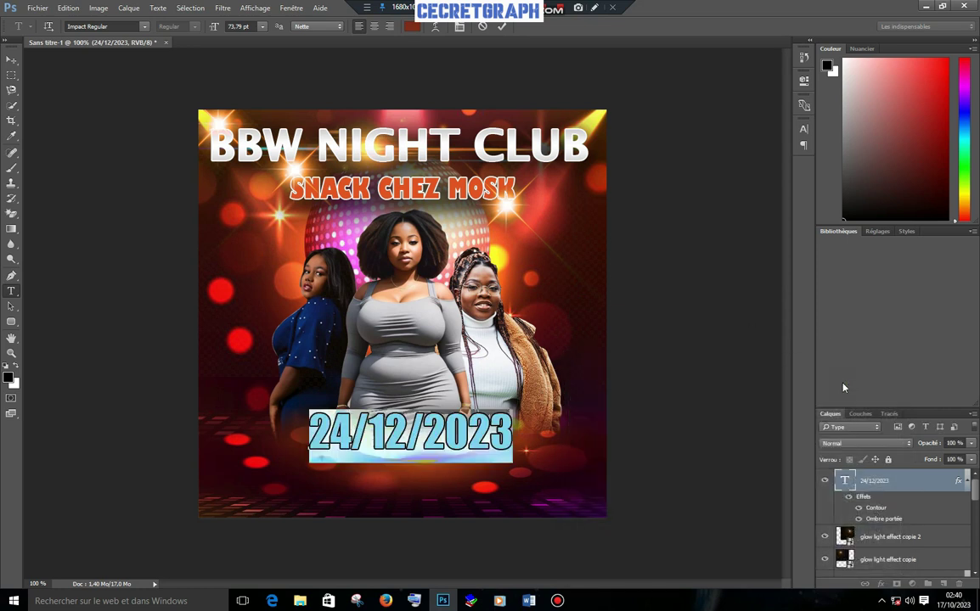
{"action": "left_click", "coordinate": [10, 59]}
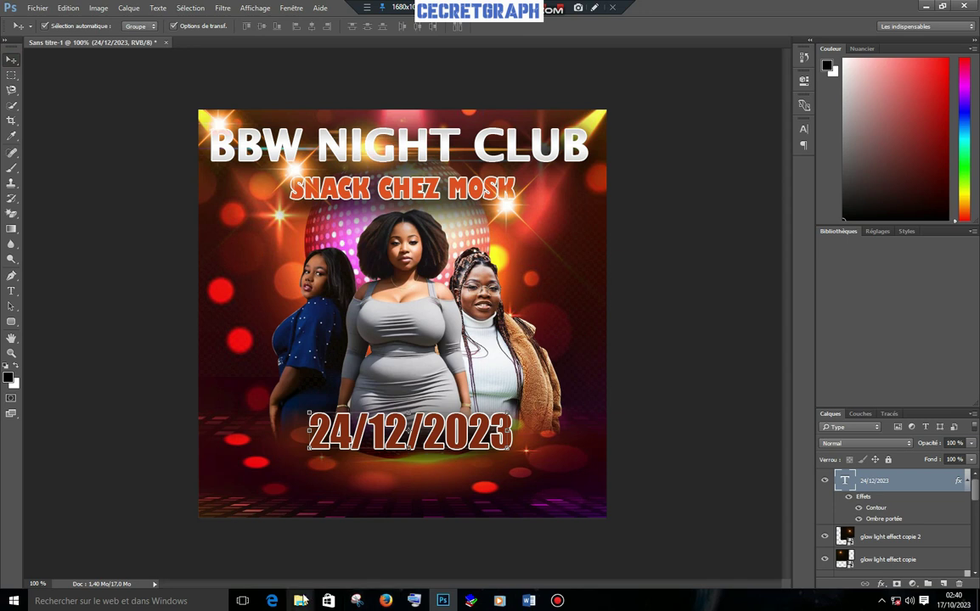
Place glow light effect 2 on the flyer in Eclaircir (lighten) blend mode
{"action": "mouse_move", "coordinate": [300, 600]}
{"action": "left_click", "coordinate": [308, 513]}
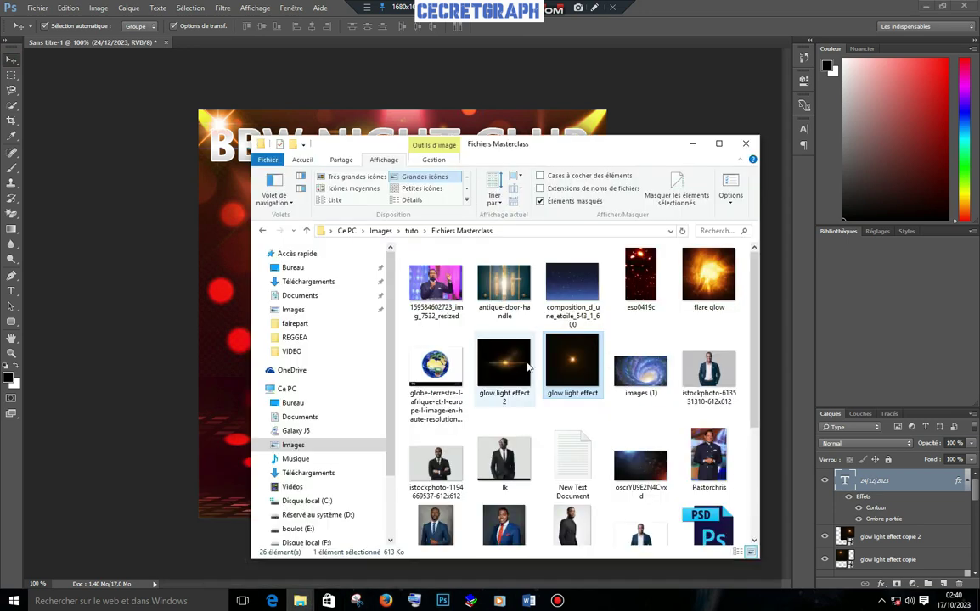
{"action": "left_click_drag", "start_coordinate": [528, 366], "coordinate": [201, 306]}
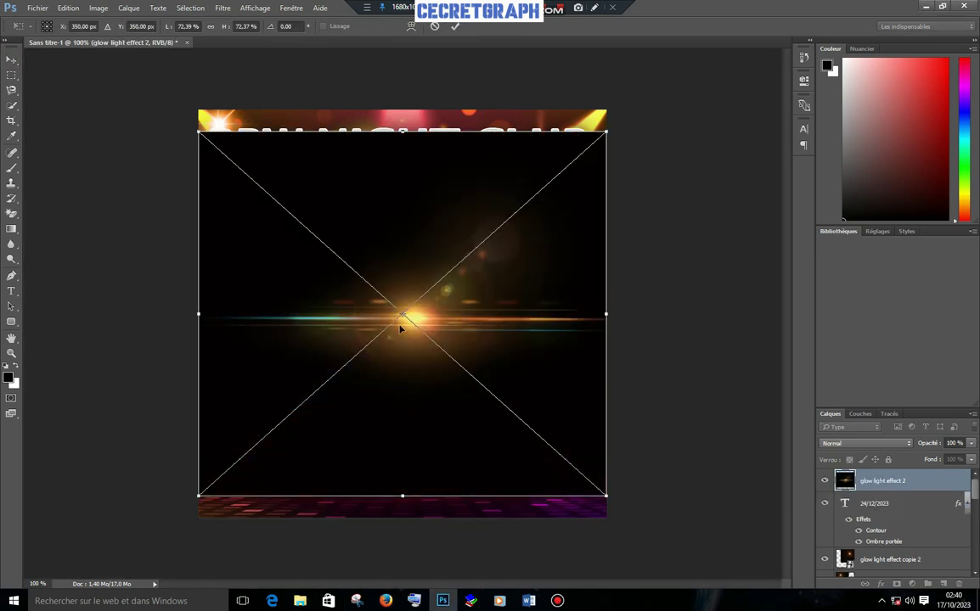
{"action": "left_click", "coordinate": [456, 27]}
{"action": "left_click", "coordinate": [864, 444]}
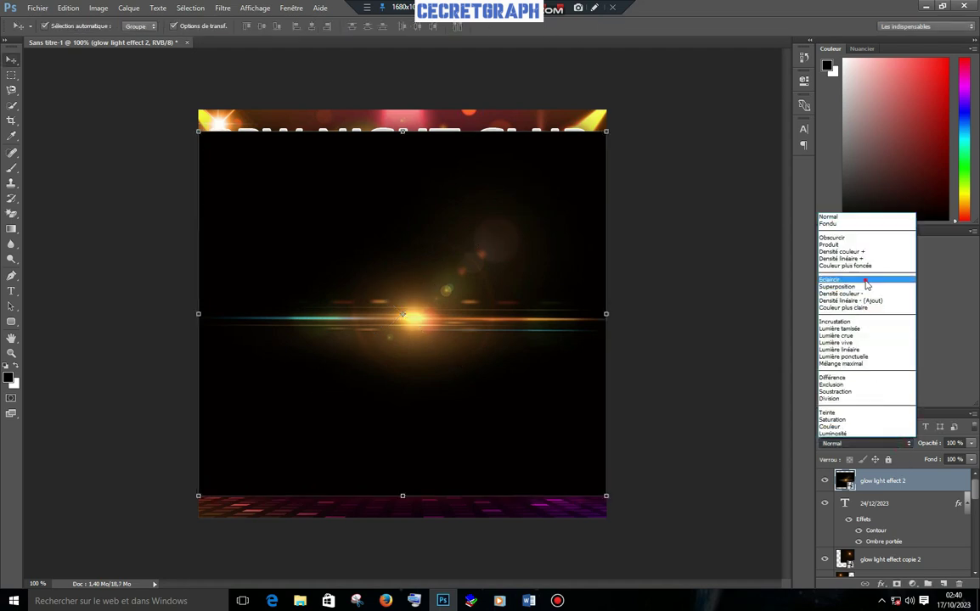
{"action": "left_click", "coordinate": [865, 280]}
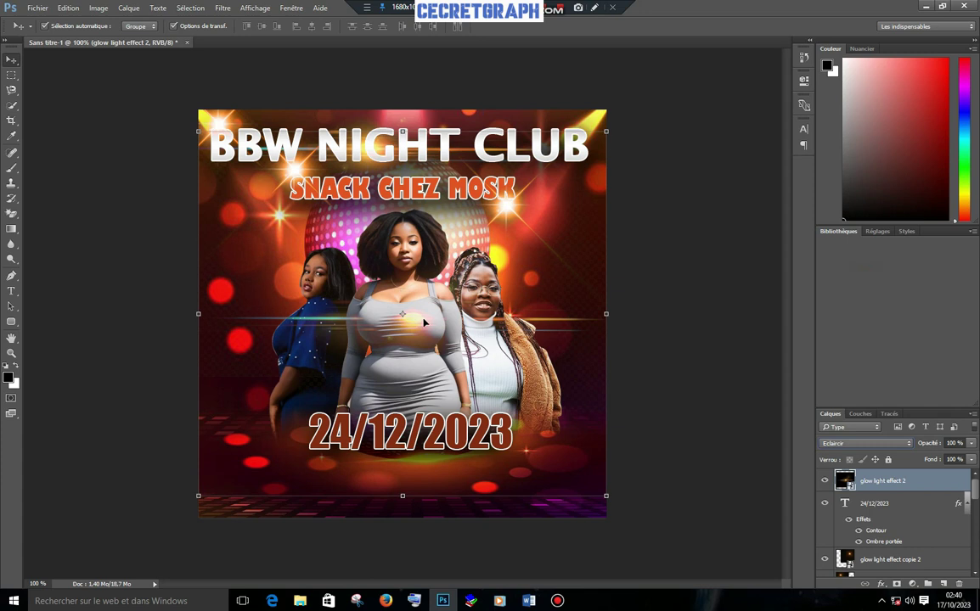
Duplicate the glow down near the date, enlarge the copy, and lock it
{"action": "left_click_drag", "start_coordinate": [423, 324], "coordinate": [409, 449]}
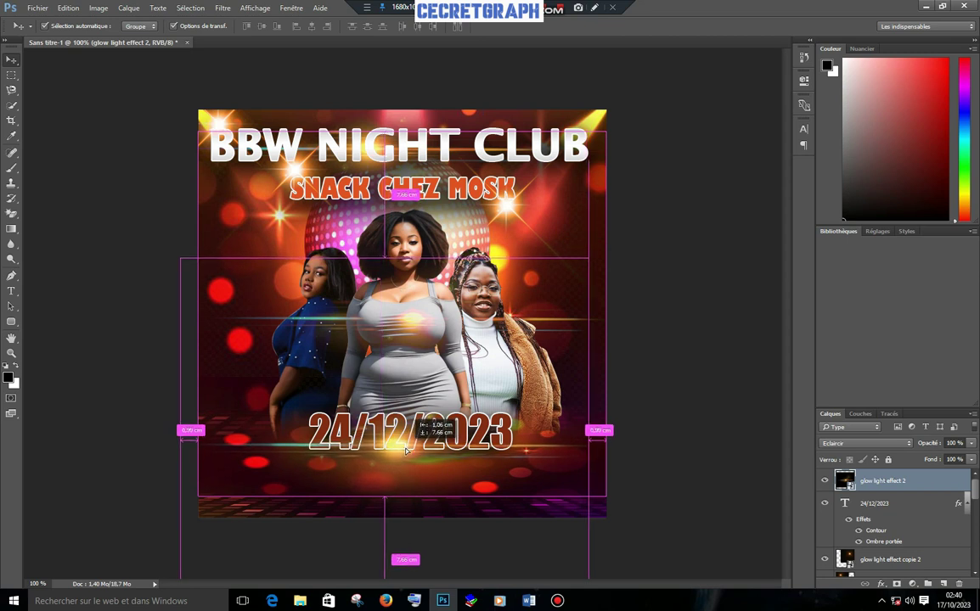
{"action": "left_click_drag", "start_coordinate": [409, 449], "coordinate": [409, 451]}
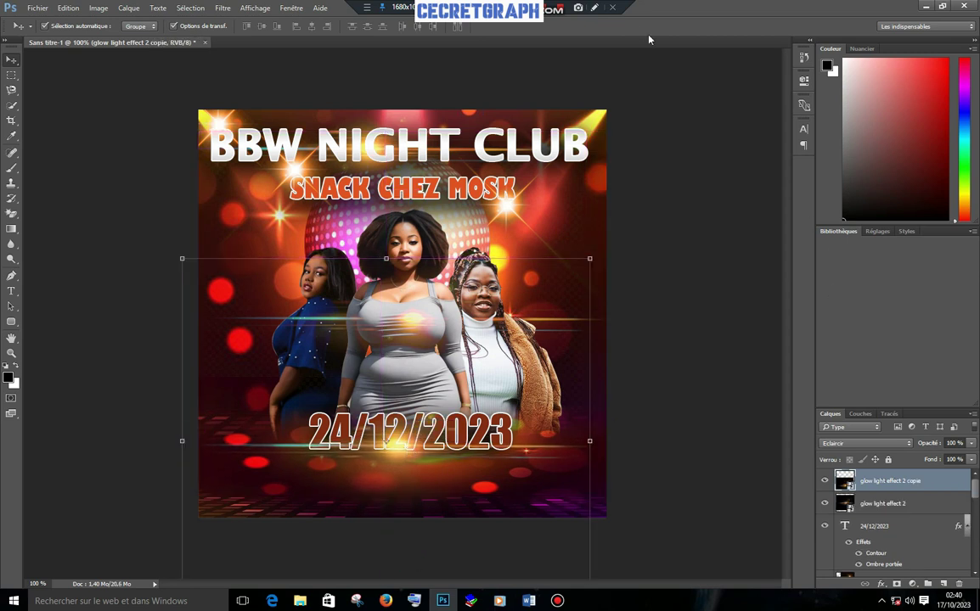
{"action": "left_click", "coordinate": [620, 259]}
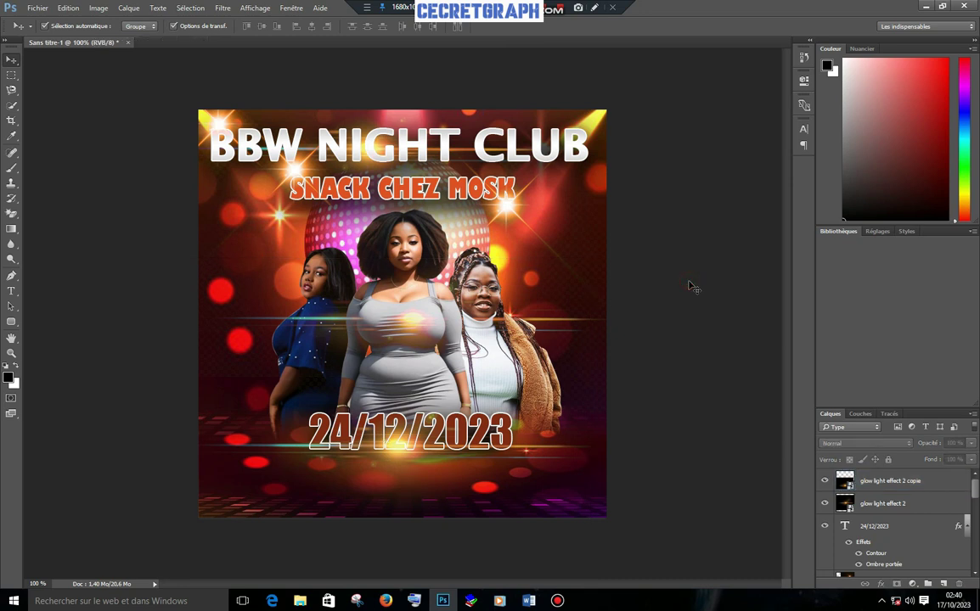
{"action": "left_click", "coordinate": [418, 327]}
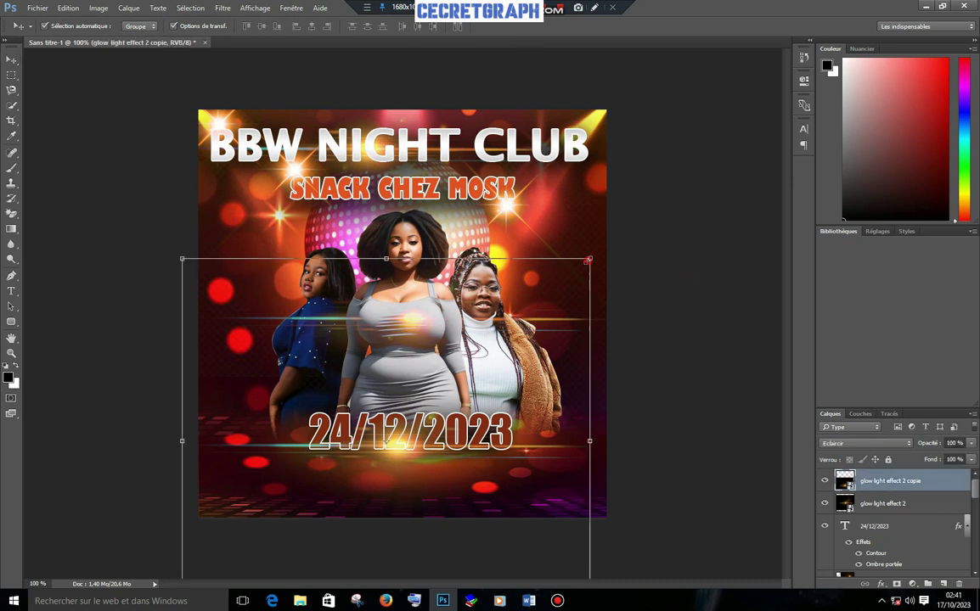
{"action": "left_click_drag", "start_coordinate": [589, 259], "coordinate": [563, 281]}
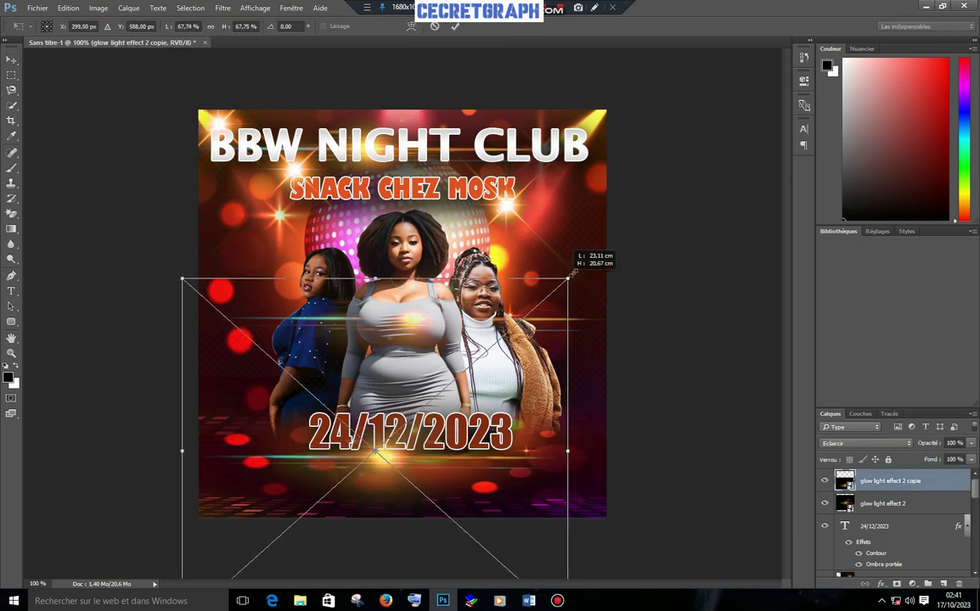
{"action": "left_click_drag", "start_coordinate": [562, 281], "coordinate": [578, 269]}
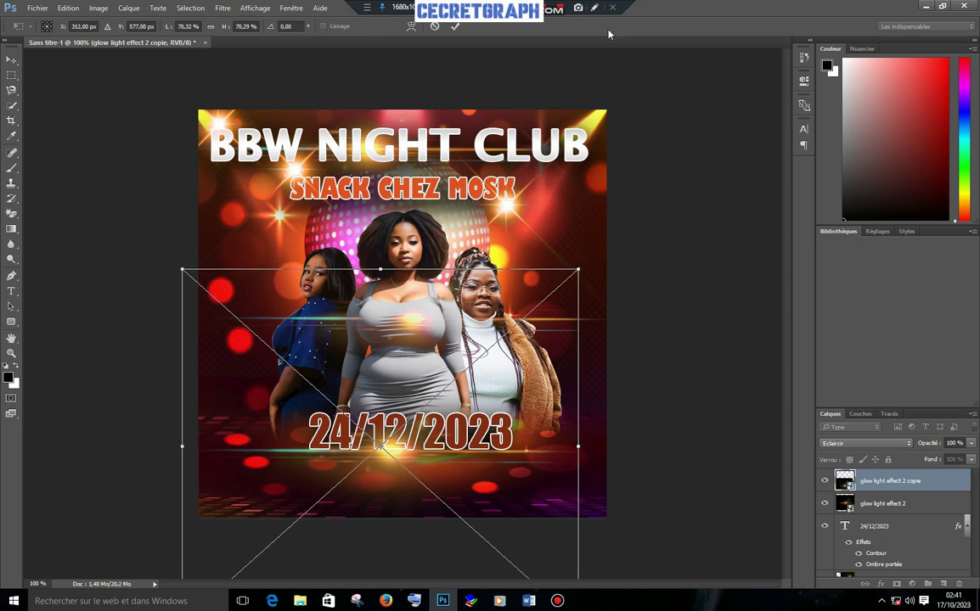
{"action": "left_click", "coordinate": [452, 28]}
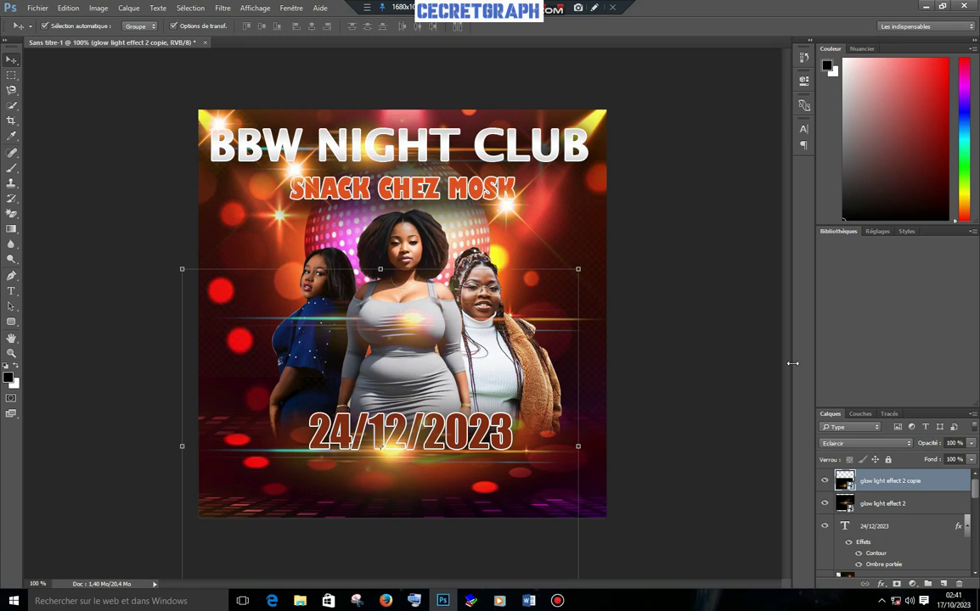
{"action": "key", "text": "ctrl+slash"}
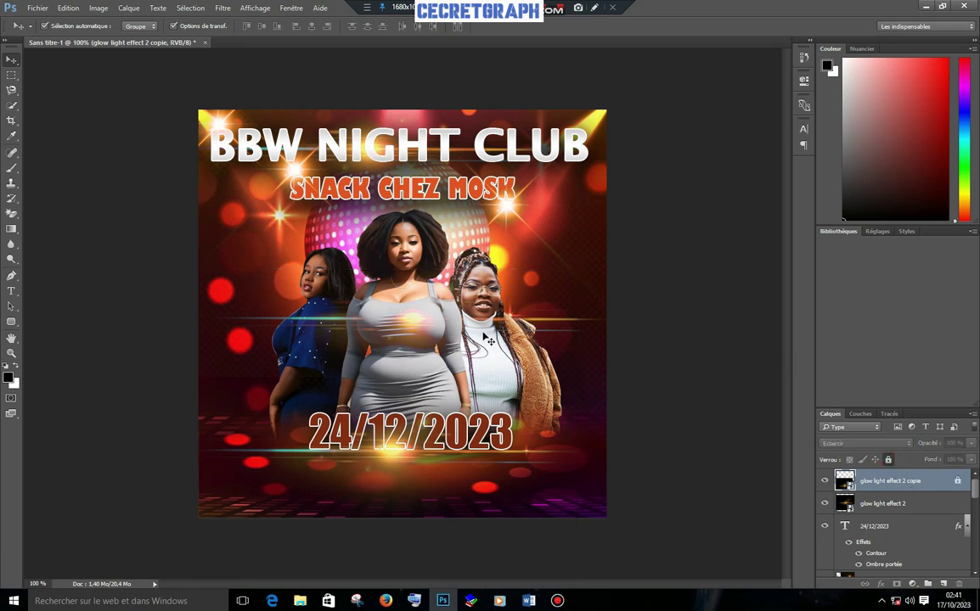
{"action": "left_click", "coordinate": [409, 322]}
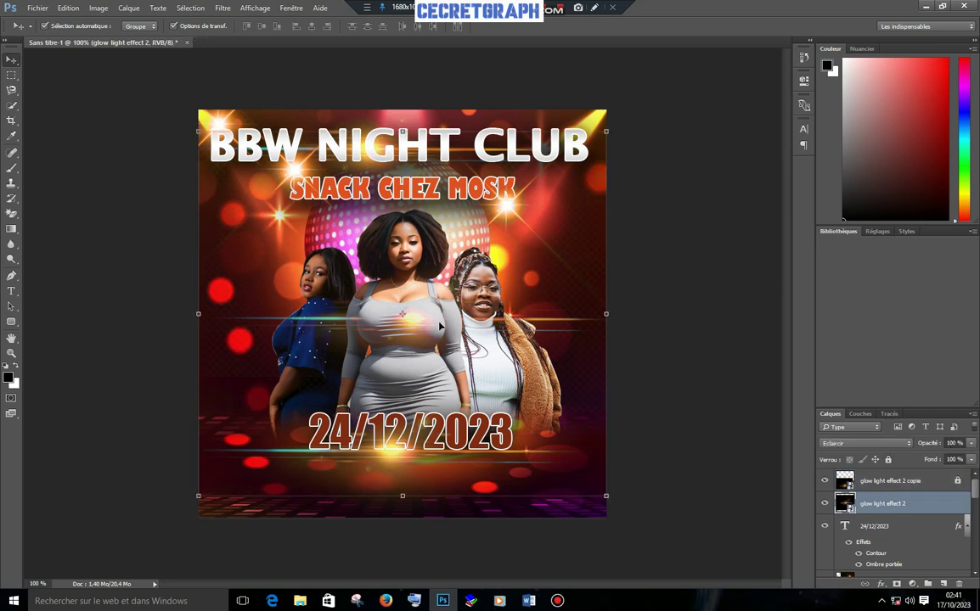
Scale the glow light effect 2 flare to about 41% and place it on the left woman in blue
{"action": "left_click_drag", "start_coordinate": [605, 130], "coordinate": [444, 248]}
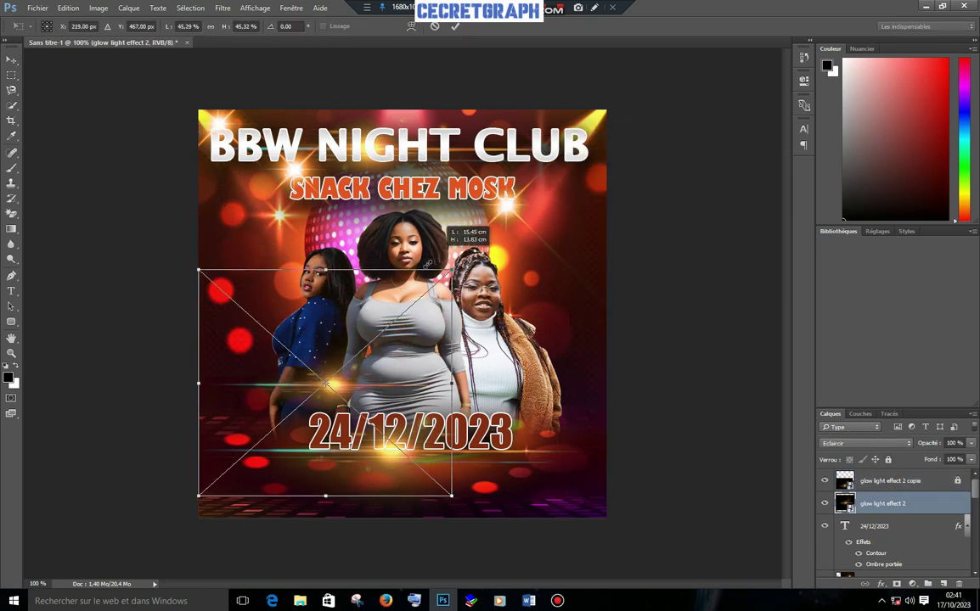
{"action": "mouse_move", "coordinate": [444, 248]}
{"action": "left_mouse_down"}
{"action": "mouse_move", "coordinate": [411, 278]}
{"action": "mouse_move", "coordinate": [421, 284]}
{"action": "left_mouse_up"}
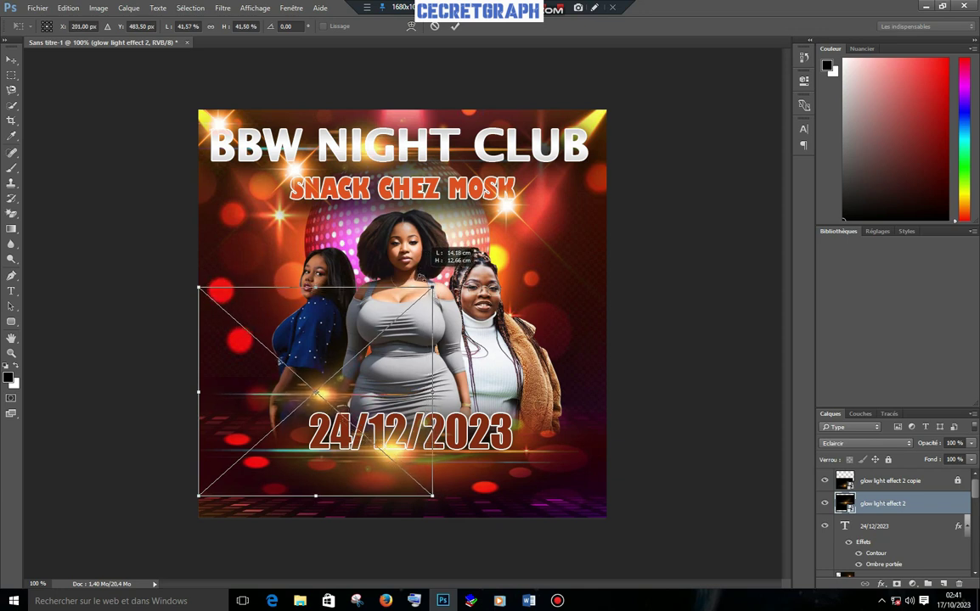
{"action": "mouse_move", "coordinate": [368, 395]}
{"action": "left_mouse_down"}
{"action": "mouse_move", "coordinate": [461, 295]}
{"action": "mouse_move", "coordinate": [447, 341]}
{"action": "left_mouse_up"}
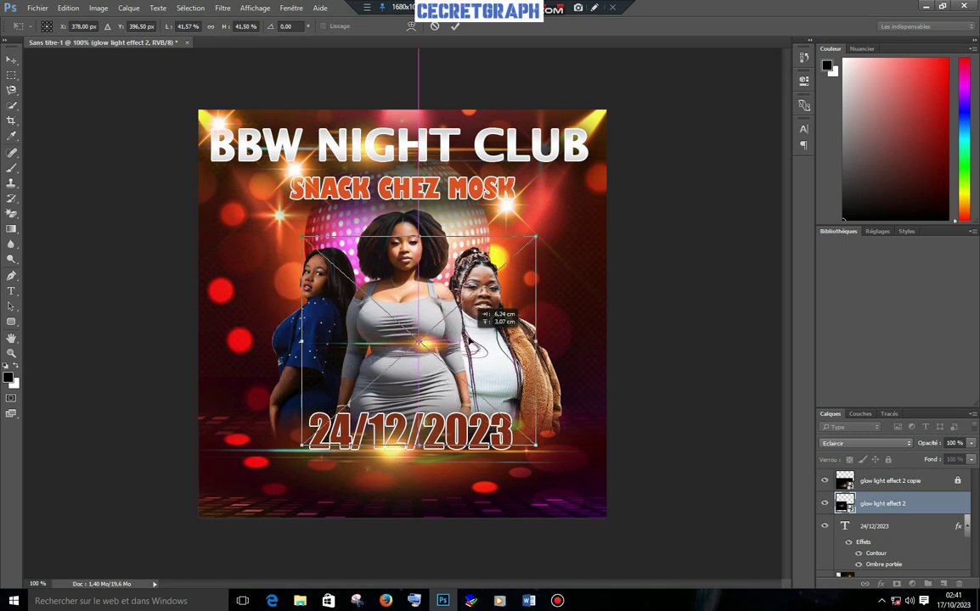
{"action": "mouse_move", "coordinate": [447, 341]}
{"action": "left_mouse_down"}
{"action": "mouse_move", "coordinate": [510, 311]}
{"action": "mouse_move", "coordinate": [386, 344]}
{"action": "mouse_move", "coordinate": [322, 330]}
{"action": "left_mouse_up"}
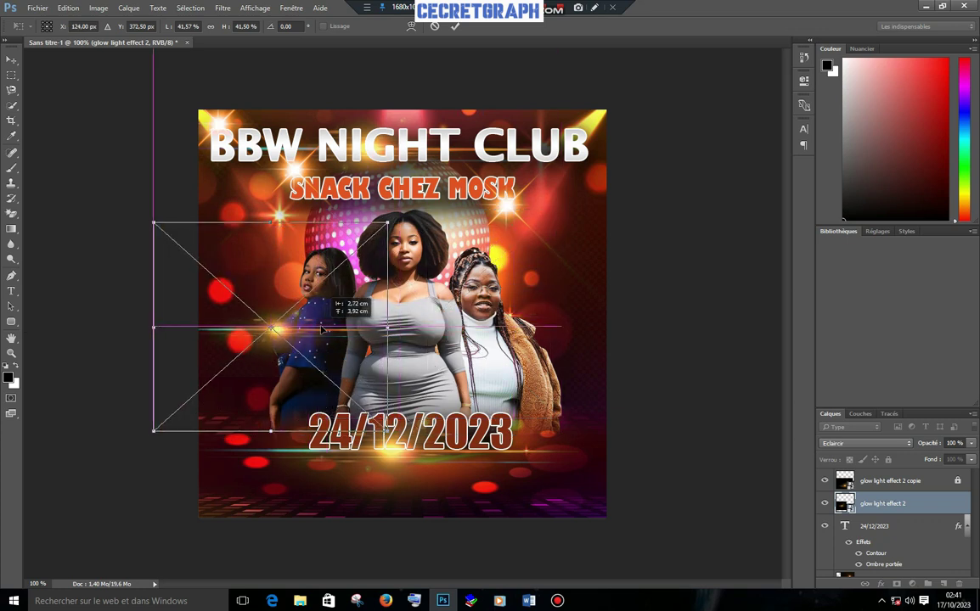
{"action": "left_click", "coordinate": [454, 28]}
{"action": "left_click", "coordinate": [684, 335]}
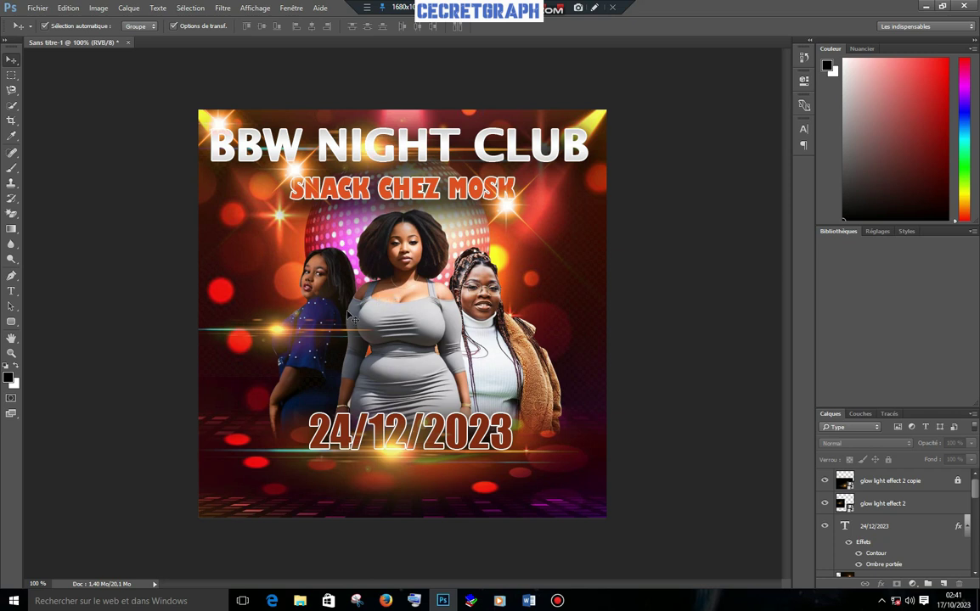
{"action": "left_click", "coordinate": [333, 283]}
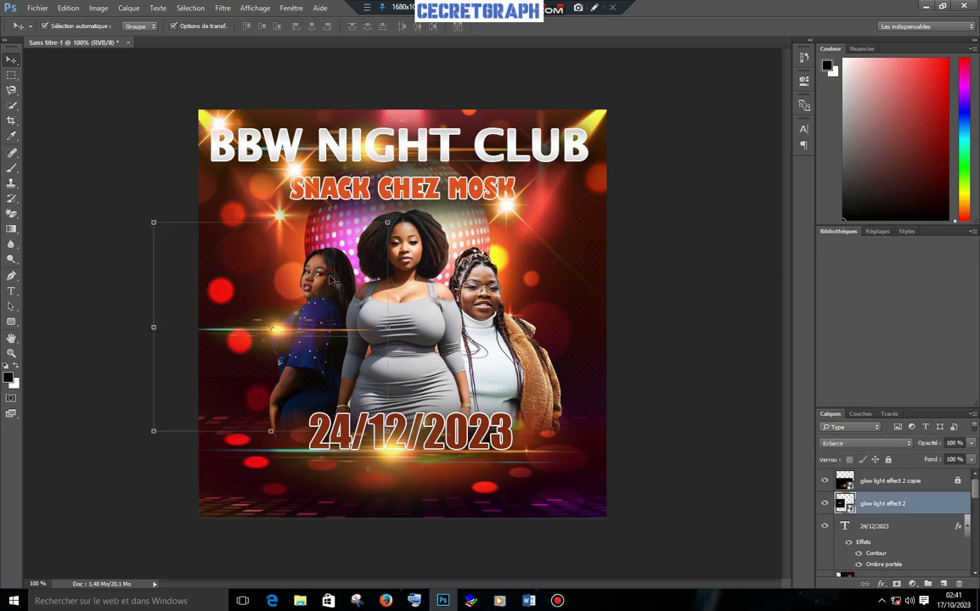
Apply an Exposition of +1,50 to the glow light effect 2 layer
{"action": "left_click", "coordinate": [99, 10]}
{"action": "mouse_move", "coordinate": [119, 63]}
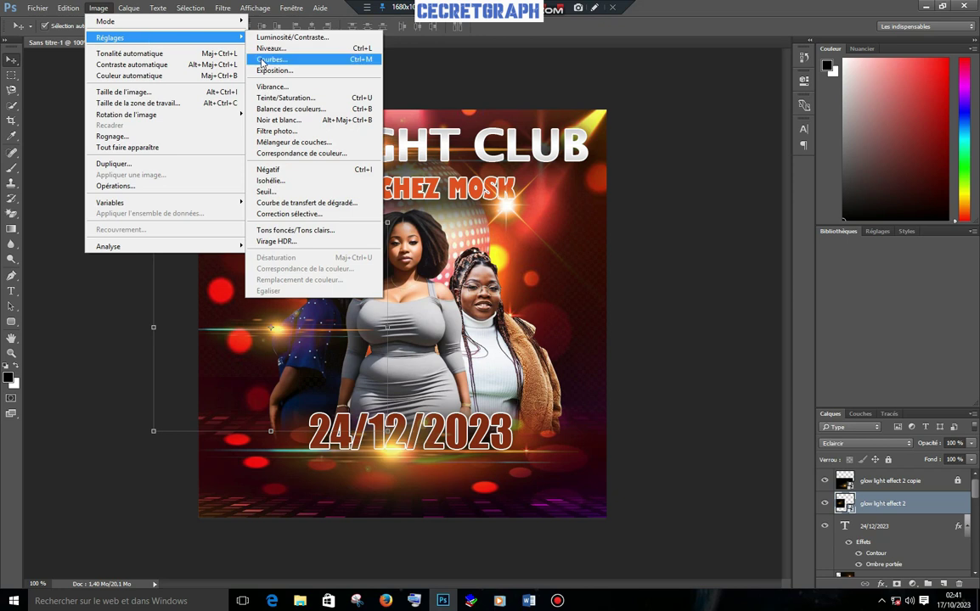
{"action": "left_click", "coordinate": [272, 70]}
{"action": "mouse_move", "coordinate": [426, 158]}
{"action": "left_mouse_down"}
{"action": "mouse_move", "coordinate": [474, 159]}
{"action": "mouse_move", "coordinate": [679, 115]}
{"action": "left_mouse_up"}
{"action": "left_click_drag", "start_coordinate": [672, 171], "coordinate": [689, 169]}
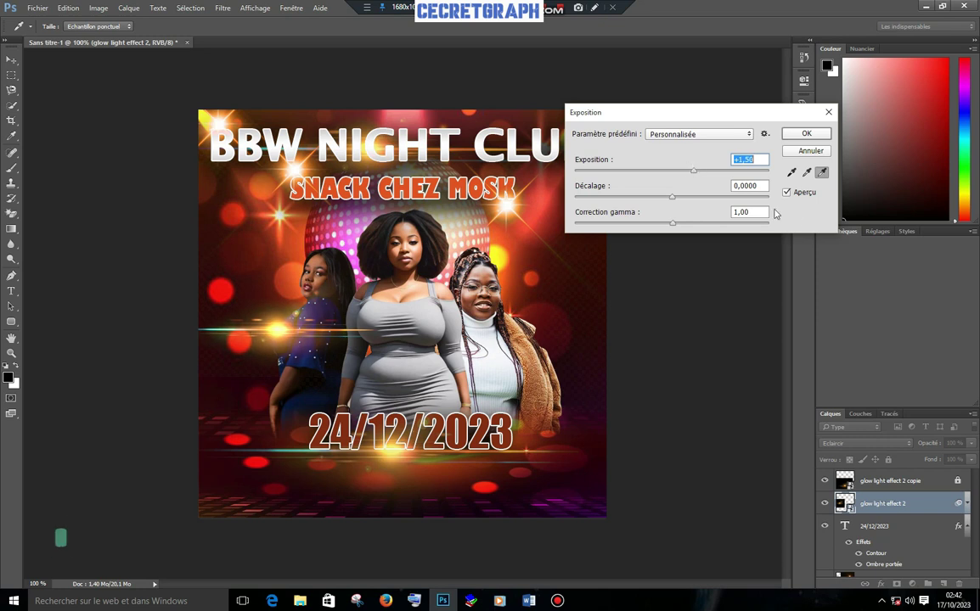
{"action": "left_click", "coordinate": [807, 135]}
{"action": "key", "text": "v"}
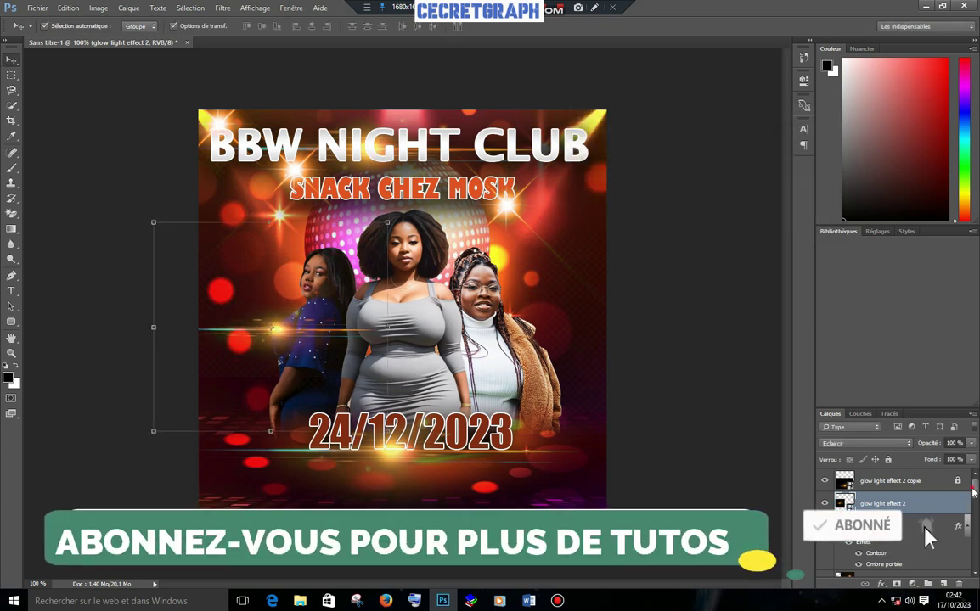
{"action": "mouse_move", "coordinate": [975, 488]}
{"action": "left_mouse_down"}
{"action": "mouse_move", "coordinate": [974, 533]}
{"action": "mouse_move", "coordinate": [954, 560]}
{"action": "left_mouse_up"}
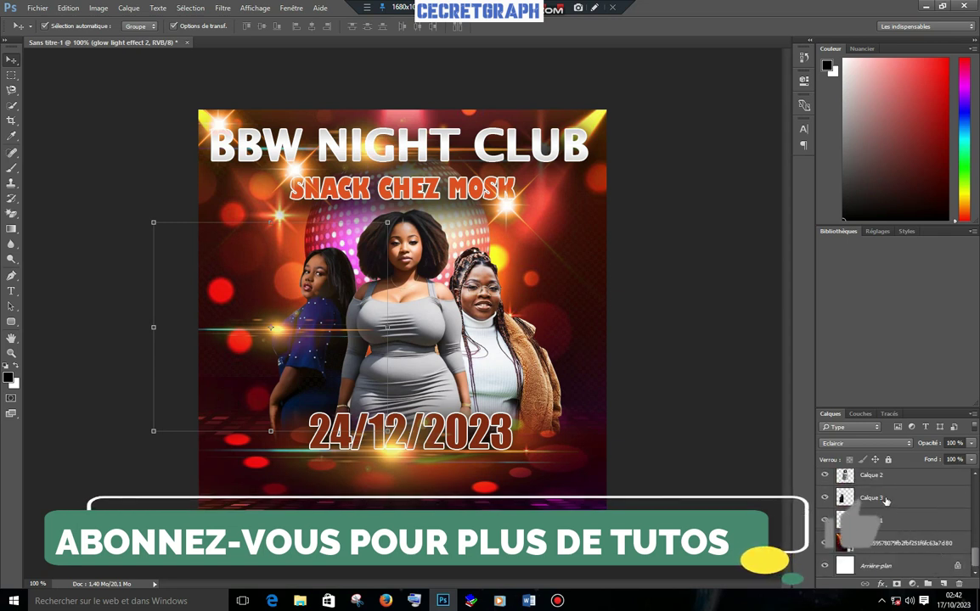
Give Calque 3 an Exposition of +1,14 and gamma 0,83, with a slight offset tweak
{"action": "left_click", "coordinate": [844, 502]}
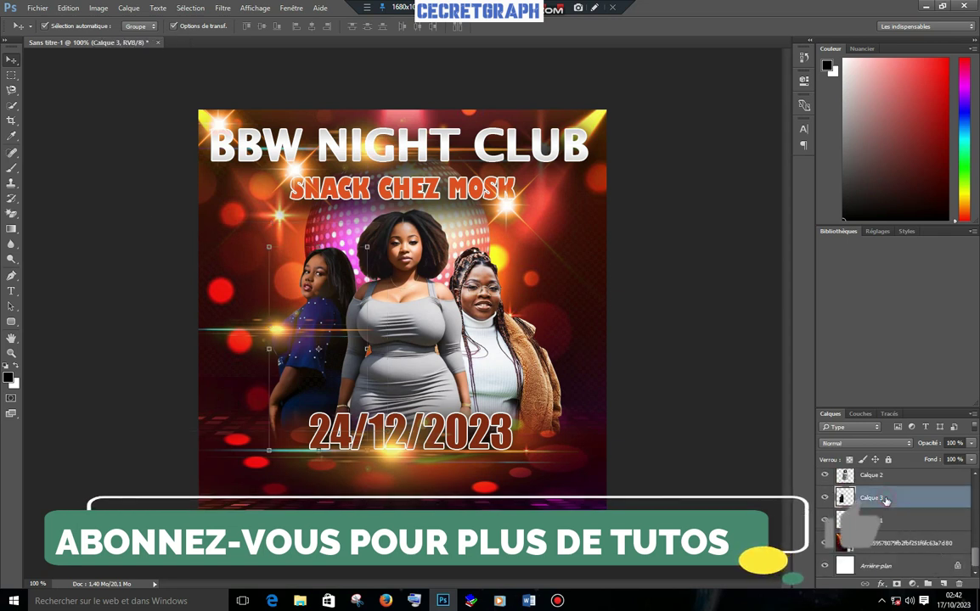
{"action": "left_click", "coordinate": [99, 7]}
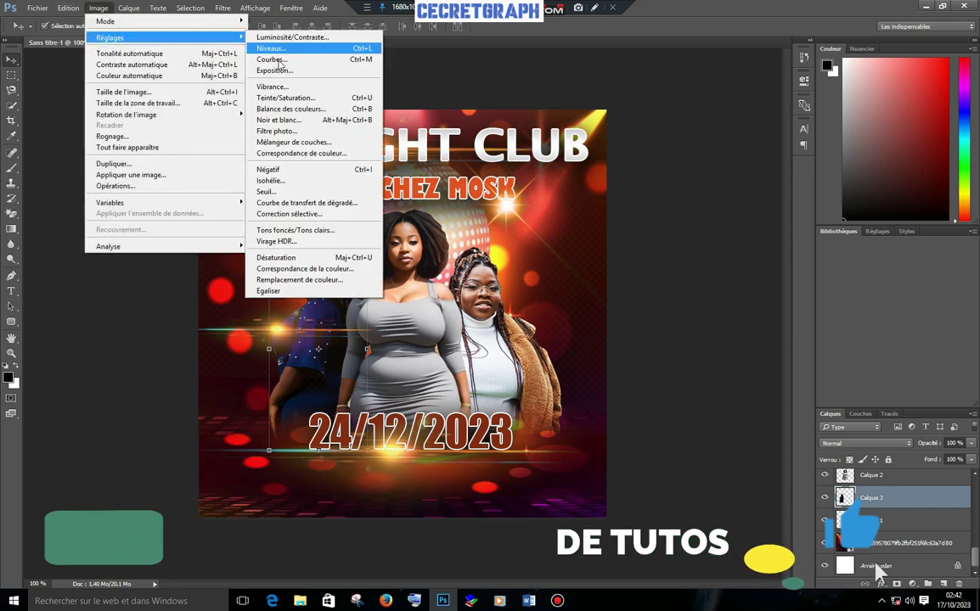
{"action": "left_click", "coordinate": [282, 70]}
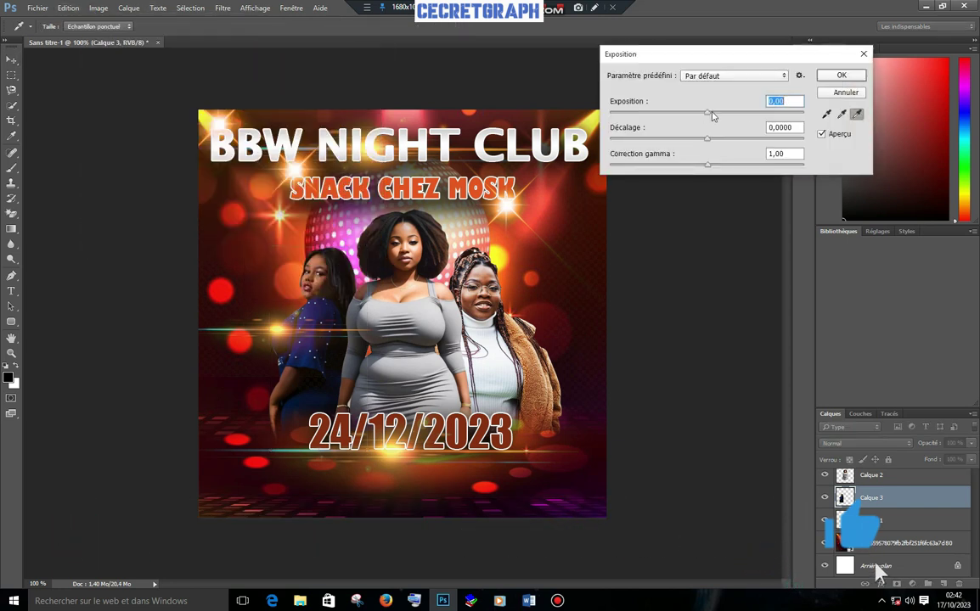
{"action": "left_click_drag", "start_coordinate": [706, 115], "coordinate": [724, 115]}
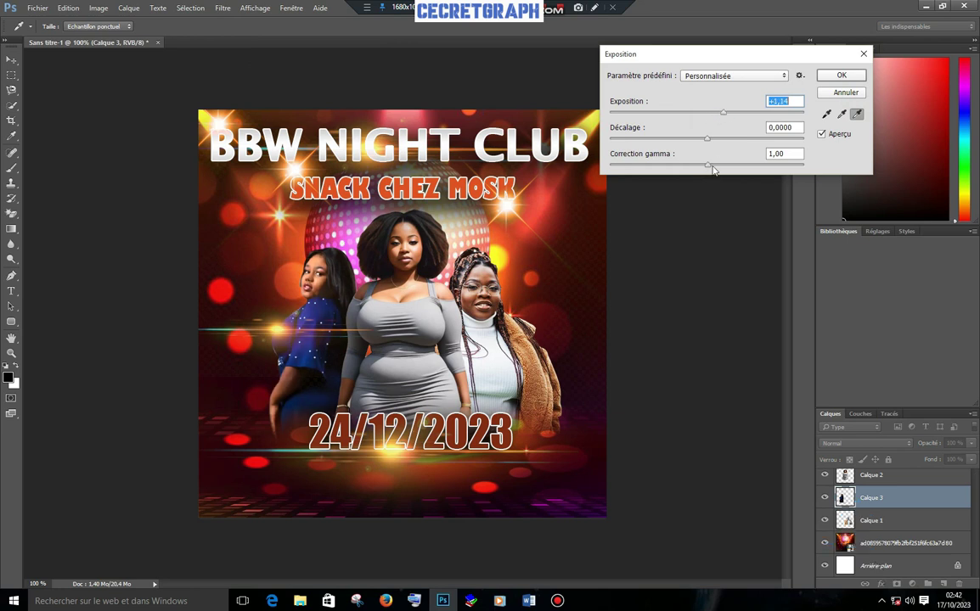
{"action": "left_click_drag", "start_coordinate": [708, 166], "coordinate": [716, 166]}
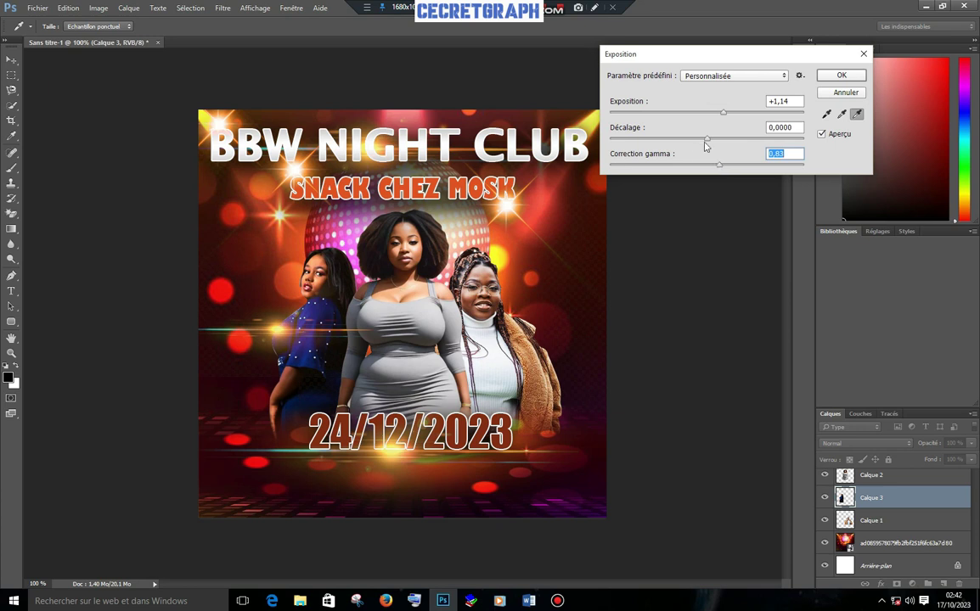
{"action": "left_click_drag", "start_coordinate": [709, 142], "coordinate": [703, 145]}
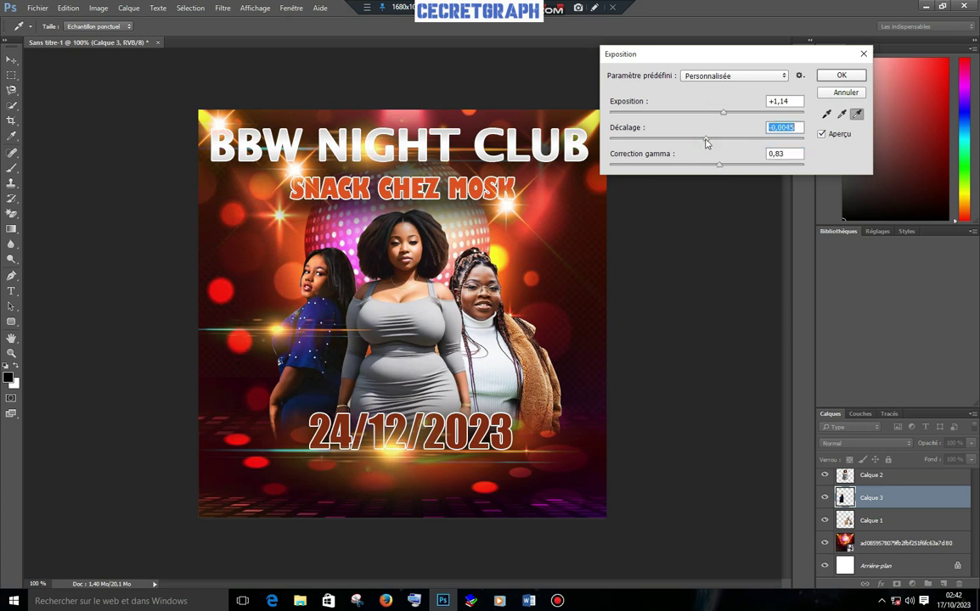
{"action": "left_click_drag", "start_coordinate": [705, 145], "coordinate": [710, 141]}
{"action": "left_click", "coordinate": [821, 135]}
{"action": "left_click", "coordinate": [821, 135]}
{"action": "left_click", "coordinate": [822, 135]}
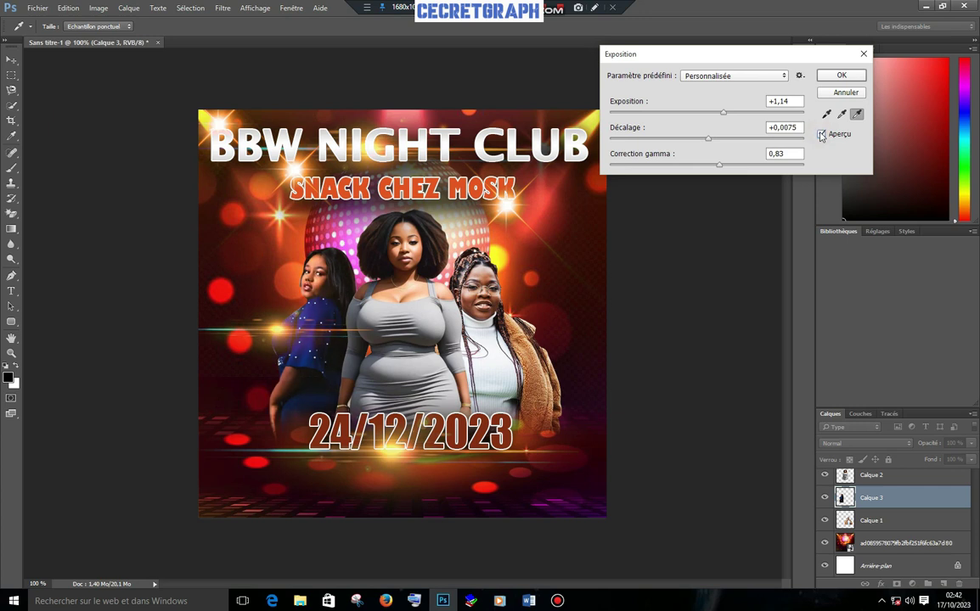
{"action": "left_click", "coordinate": [841, 76]}
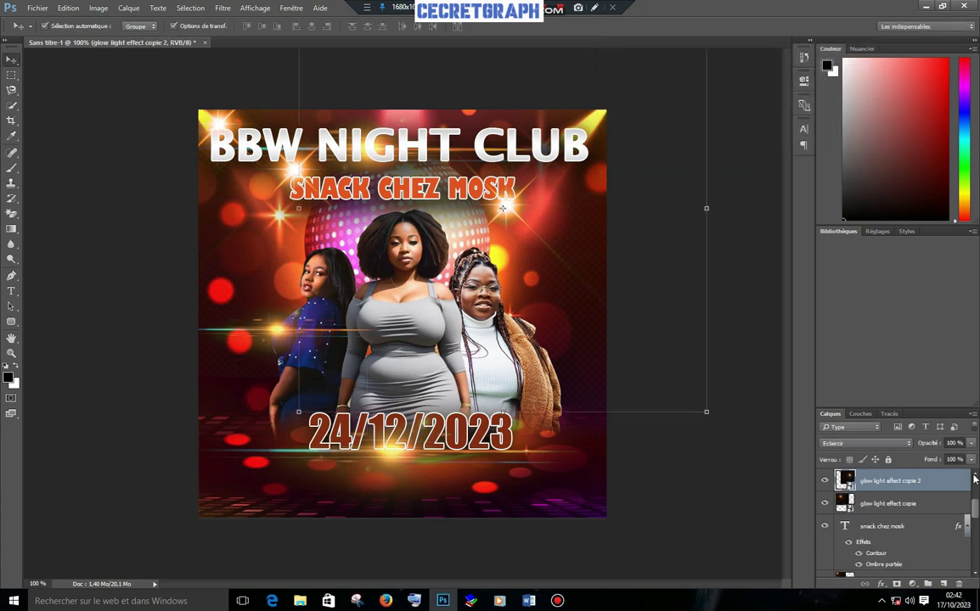
Select Calque 2 and set its Exposition to +0,34 and gamma to 0,75
{"action": "scroll", "coordinate": [975, 510], "scroll_direction": "down", "scroll_amount": 3}
{"action": "scroll", "coordinate": [975, 510], "scroll_direction": "down", "scroll_amount": 3}
{"action": "scroll", "coordinate": [975, 509], "scroll_direction": "down", "scroll_amount": 3}
{"action": "left_click", "coordinate": [907, 515]}
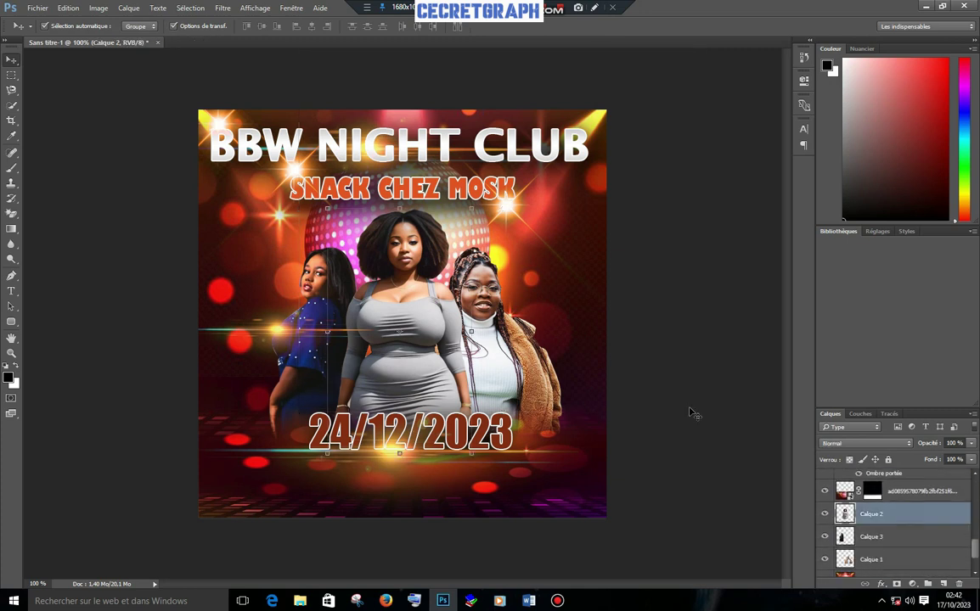
{"action": "left_click", "coordinate": [99, 8]}
{"action": "mouse_move", "coordinate": [110, 38]}
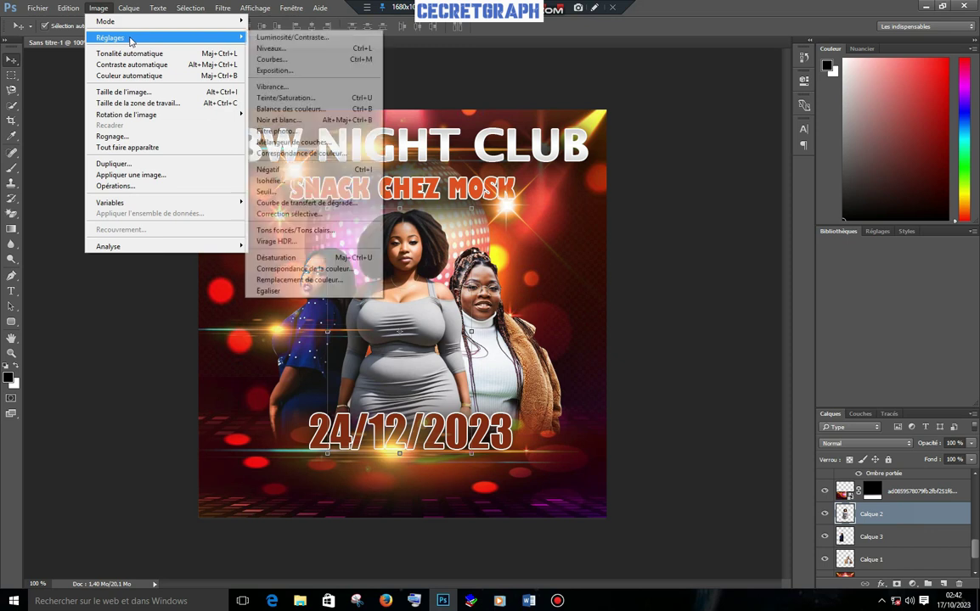
{"action": "left_click", "coordinate": [305, 71]}
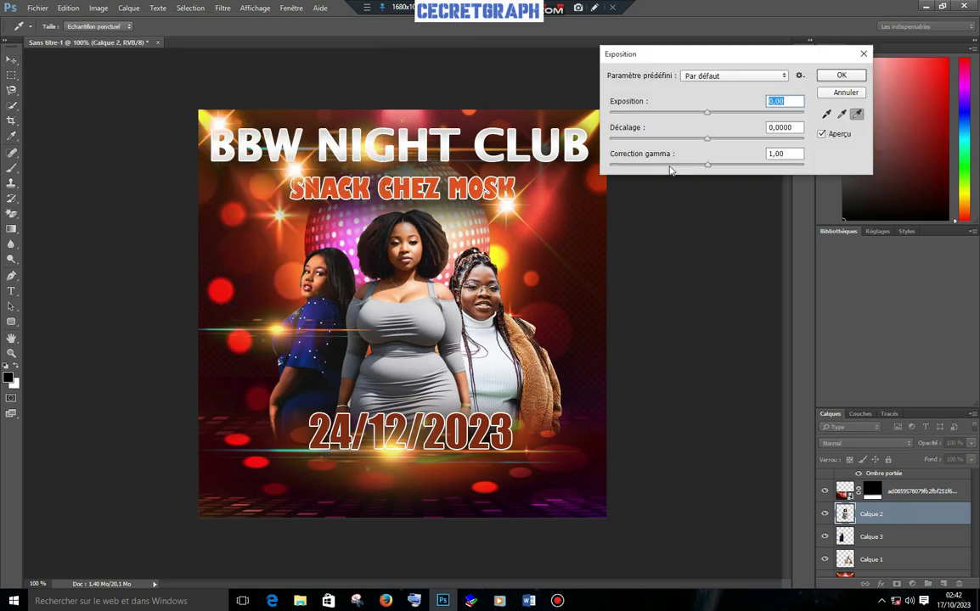
{"action": "left_click_drag", "start_coordinate": [706, 112], "coordinate": [720, 113]}
{"action": "left_click_drag", "start_coordinate": [707, 165], "coordinate": [727, 165]}
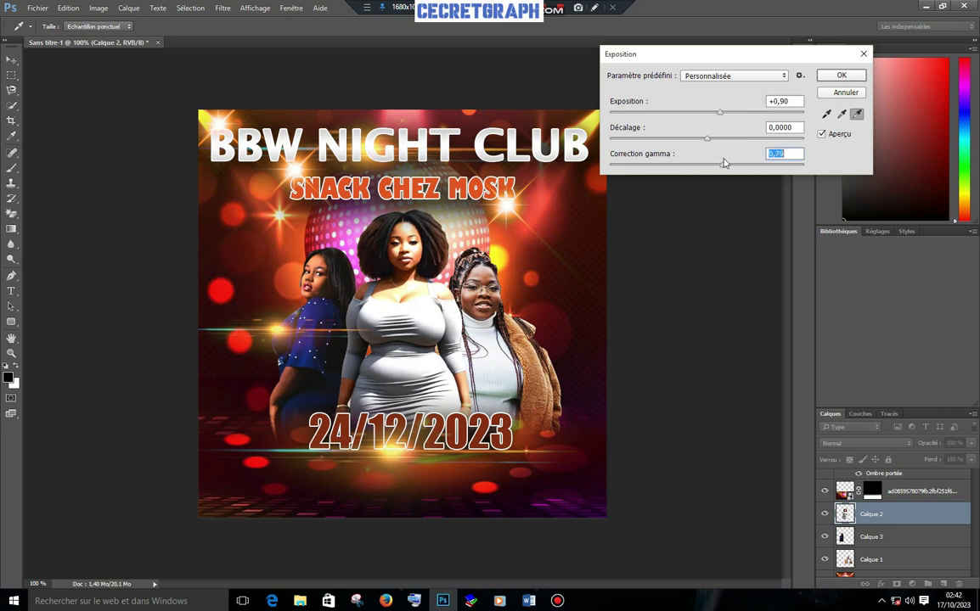
{"action": "left_click_drag", "start_coordinate": [707, 138], "coordinate": [702, 139]}
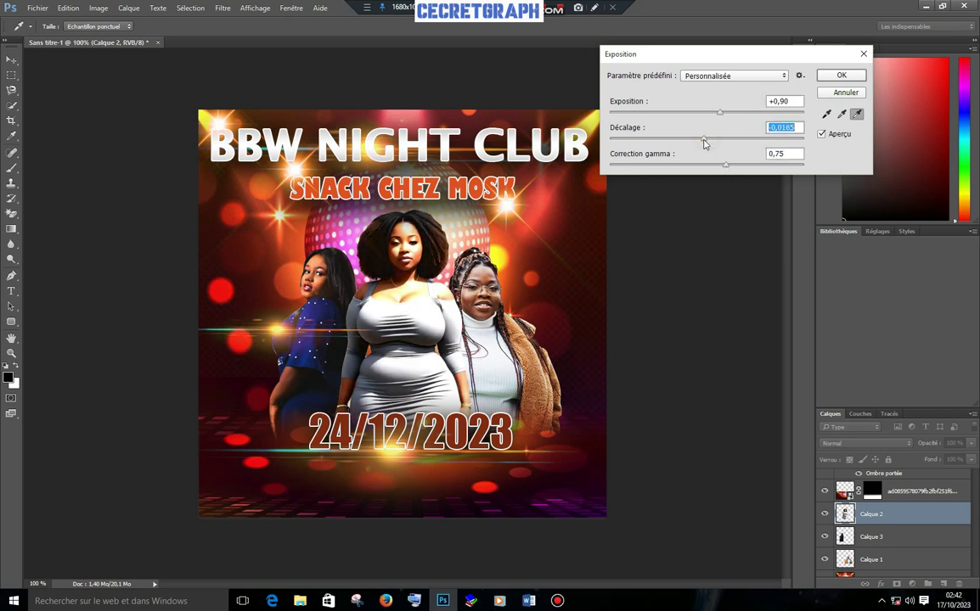
{"action": "left_click_drag", "start_coordinate": [720, 112], "coordinate": [711, 113]}
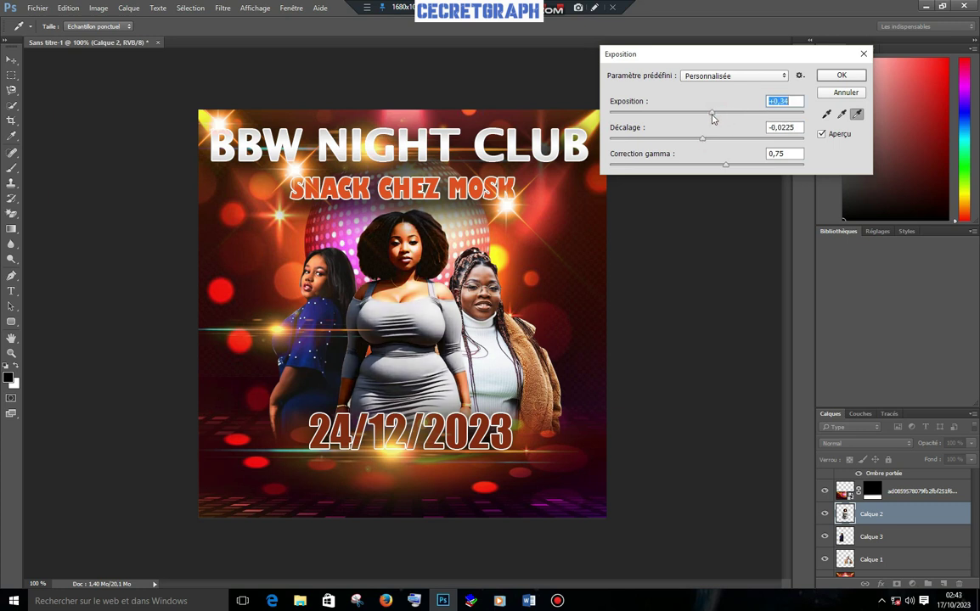
Set the offset to +0,0315, compare the preview and apply Calque 2's exposure
{"action": "left_click", "coordinate": [822, 134]}
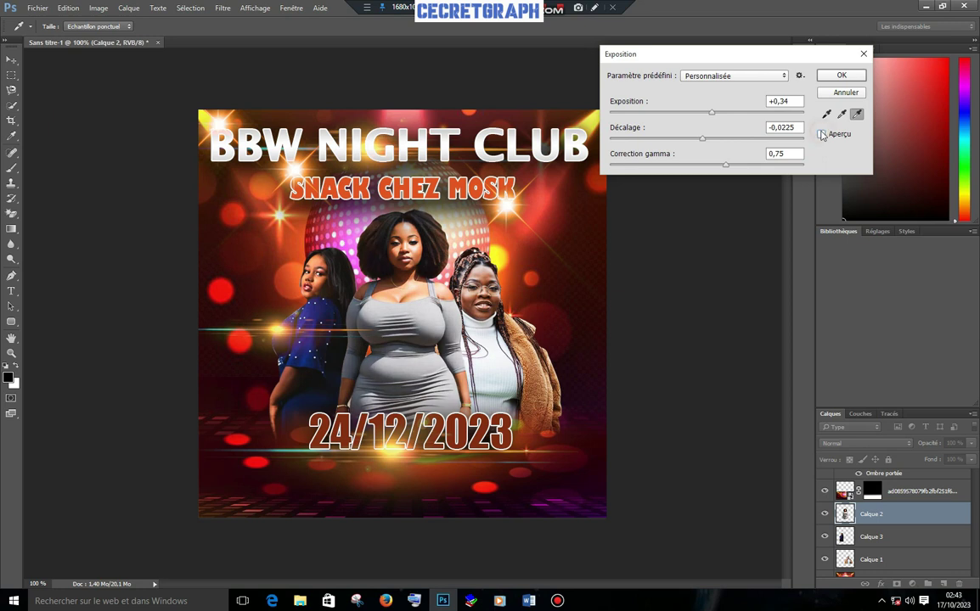
{"action": "left_click", "coordinate": [822, 135]}
{"action": "left_click", "coordinate": [821, 134]}
{"action": "left_click", "coordinate": [822, 134]}
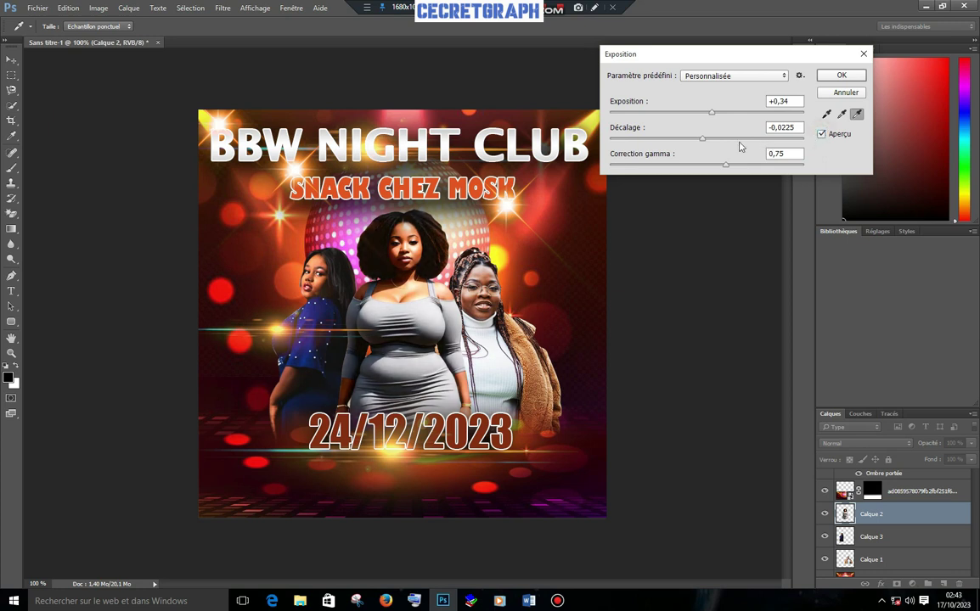
{"action": "left_click_drag", "start_coordinate": [702, 138], "coordinate": [712, 138]}
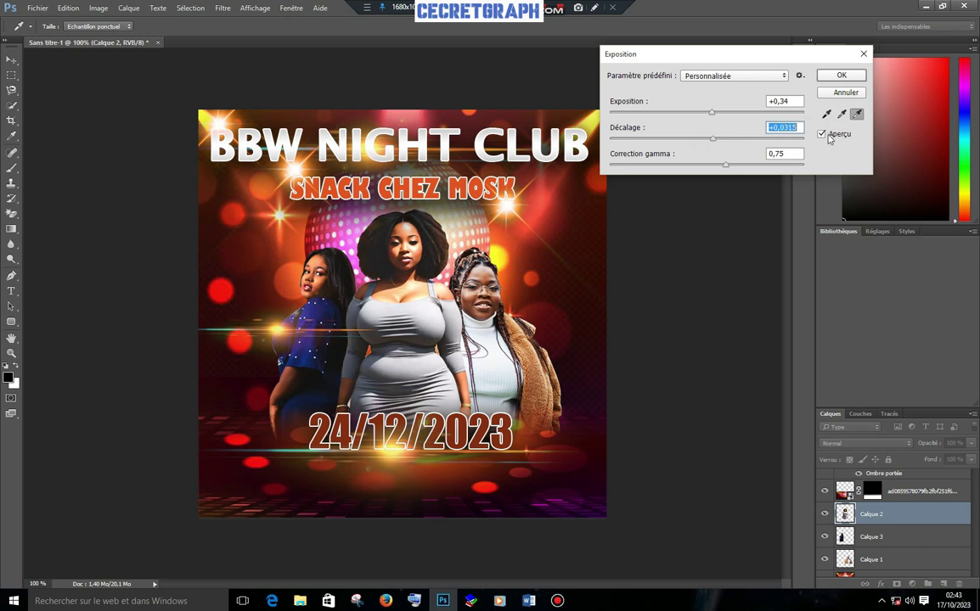
{"action": "left_click", "coordinate": [821, 134]}
{"action": "left_click", "coordinate": [821, 134]}
{"action": "left_click", "coordinate": [821, 134]}
{"action": "left_click", "coordinate": [840, 78]}
Commit an unchanged free transform, then select the right woman's layer Calque 1
{"action": "key", "text": "ctrl+t"}
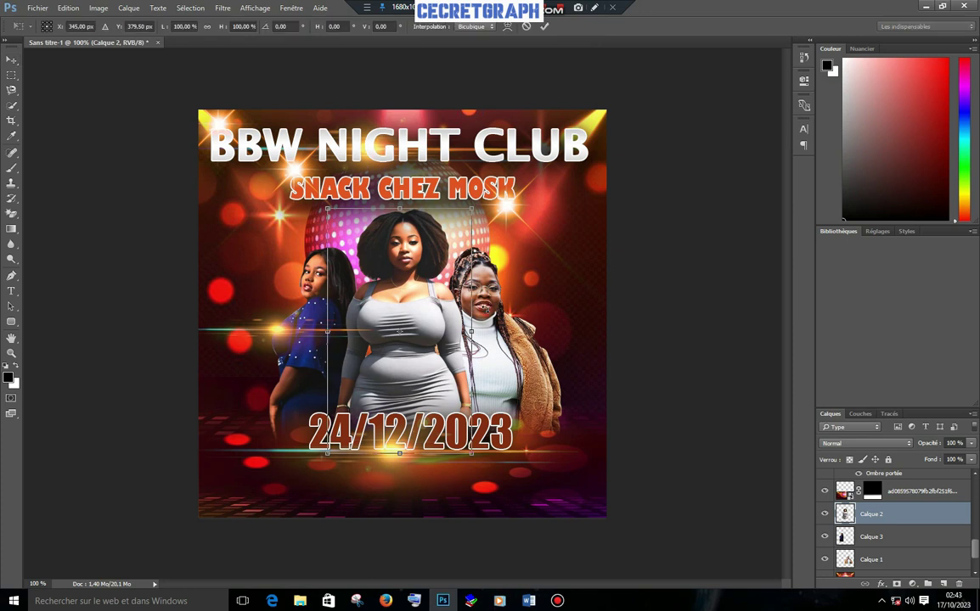
{"action": "key", "text": "Return"}
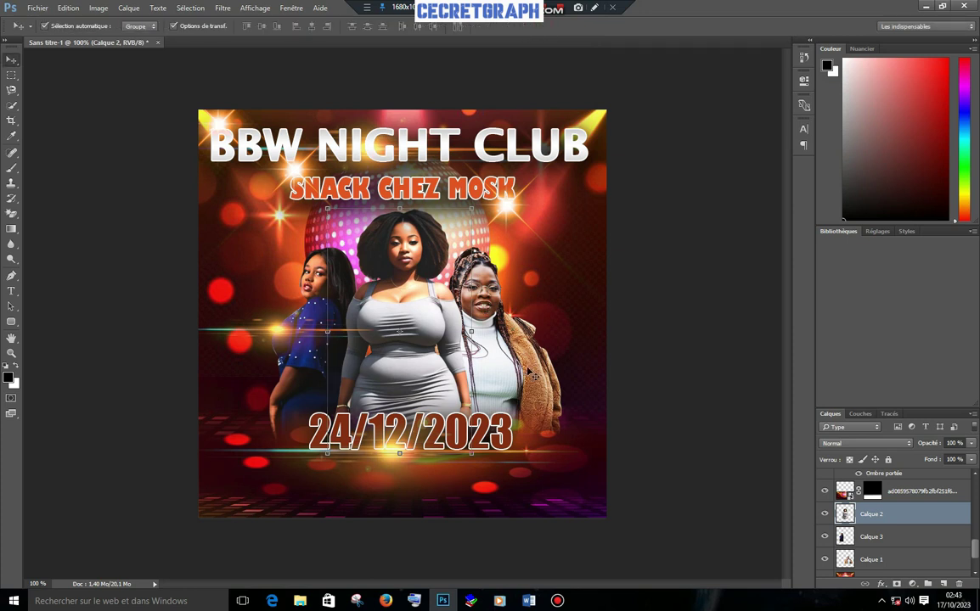
{"action": "left_click", "coordinate": [478, 338]}
{"action": "left_click_drag", "start_coordinate": [975, 509], "coordinate": [977, 565]}
{"action": "left_click", "coordinate": [875, 520]}
Give Calque 1 an Exposition of +0,74, gamma 0,86 and offset -0,0315
{"action": "left_click", "coordinate": [99, 8]}
{"action": "mouse_move", "coordinate": [161, 38]}
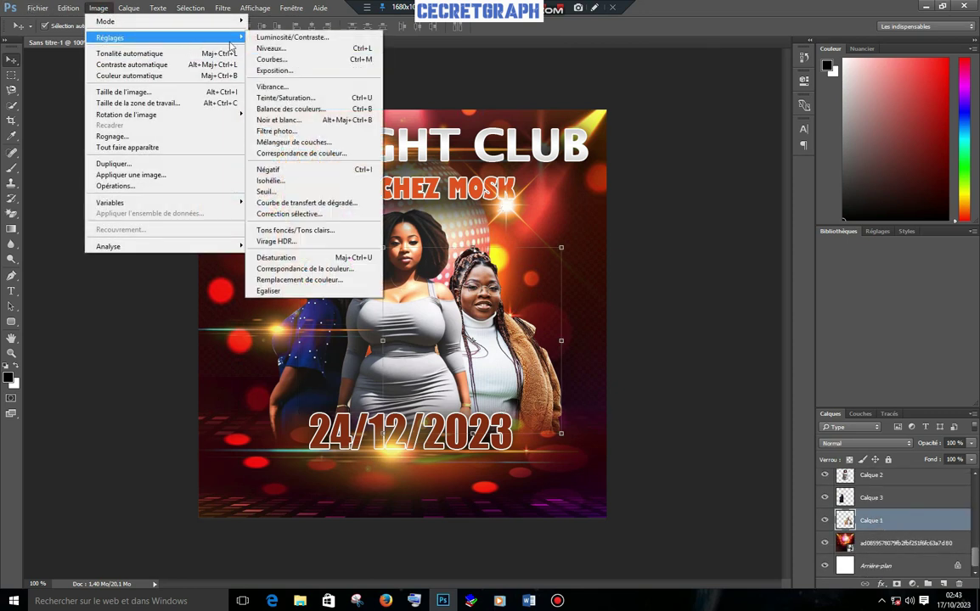
{"action": "left_click", "coordinate": [275, 70]}
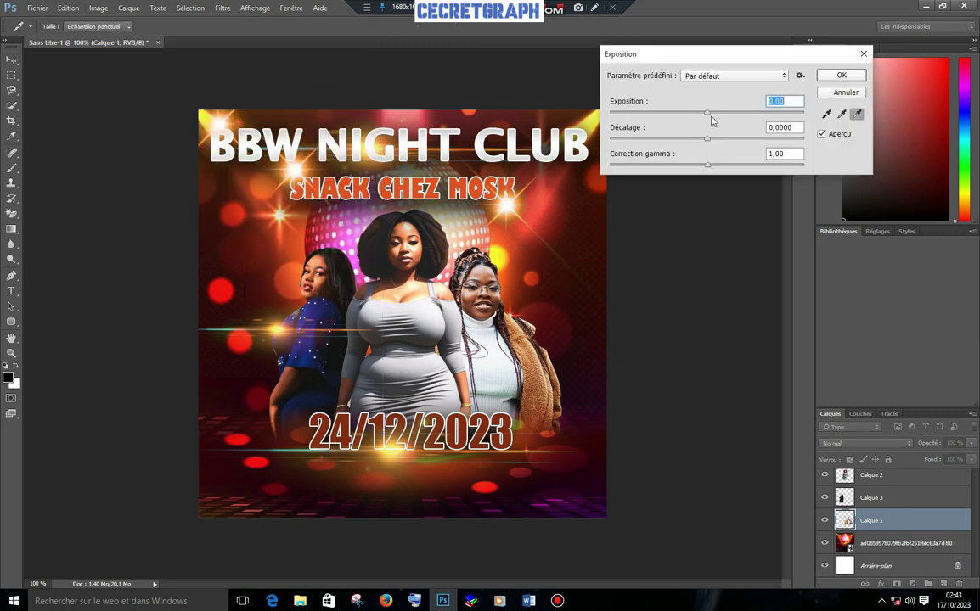
{"action": "left_click_drag", "start_coordinate": [708, 113], "coordinate": [718, 114]}
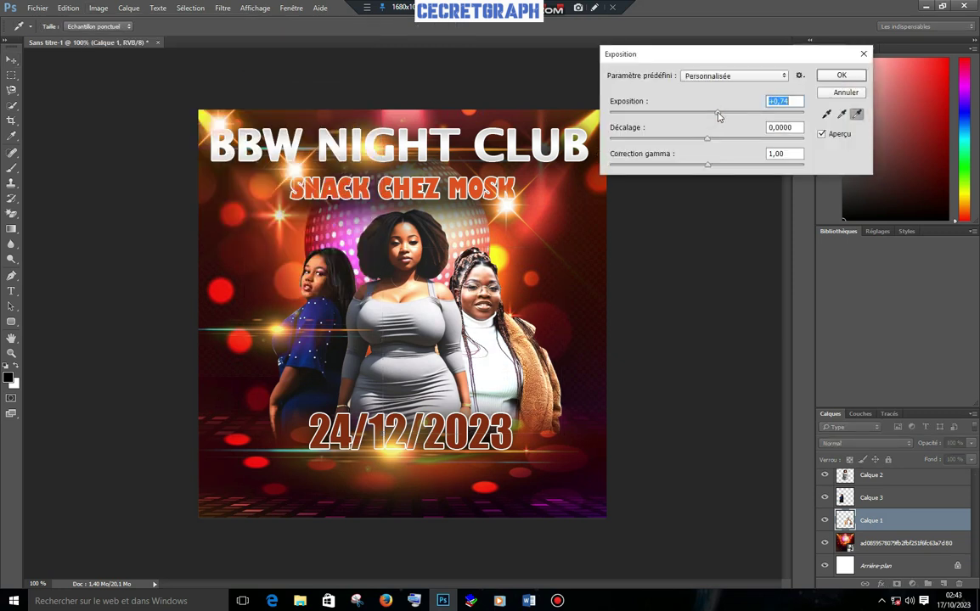
{"action": "left_click_drag", "start_coordinate": [709, 165], "coordinate": [715, 167]}
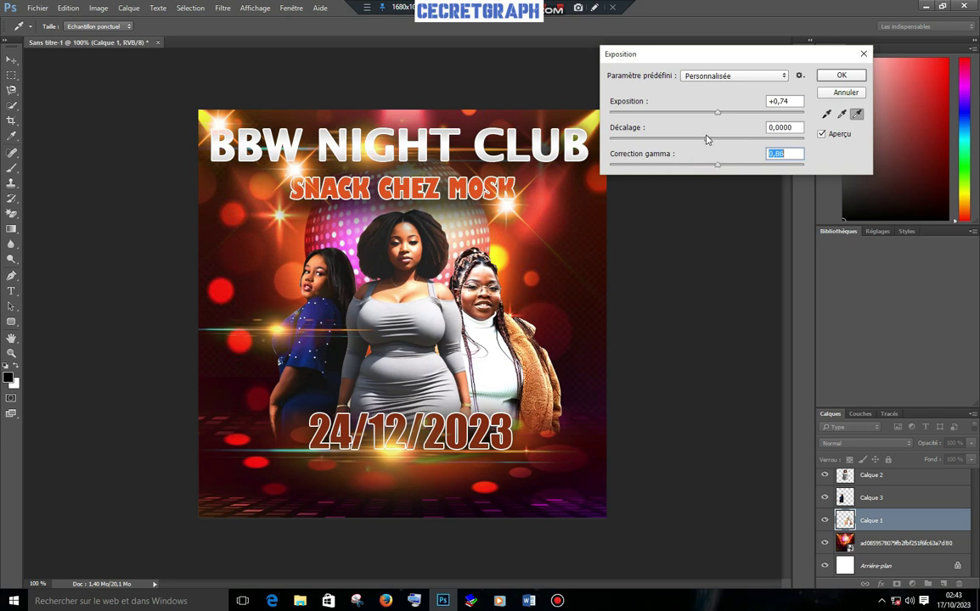
{"action": "left_click_drag", "start_coordinate": [706, 139], "coordinate": [703, 141]}
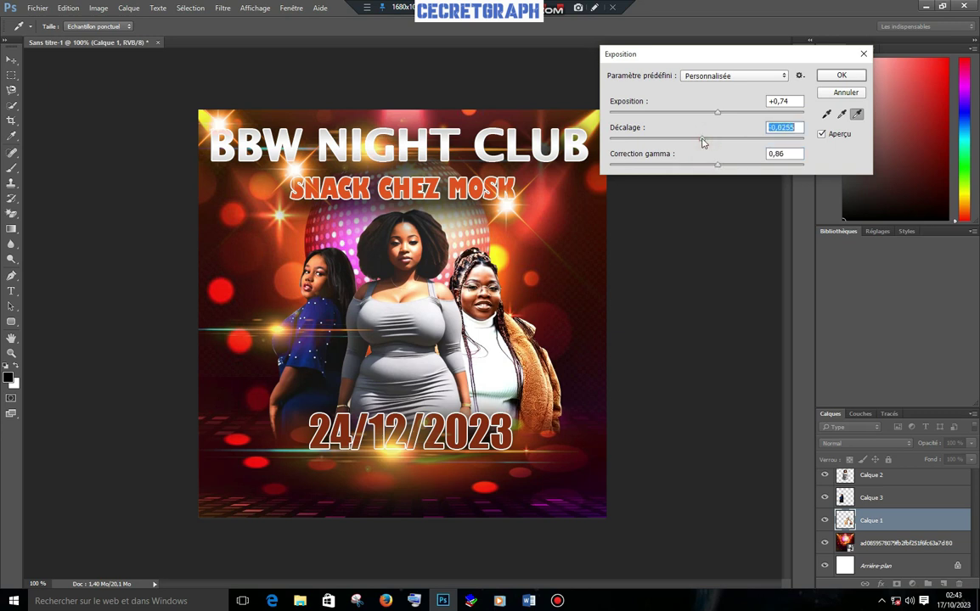
{"action": "left_click_drag", "start_coordinate": [702, 143], "coordinate": [700, 141]}
{"action": "left_click", "coordinate": [822, 134]}
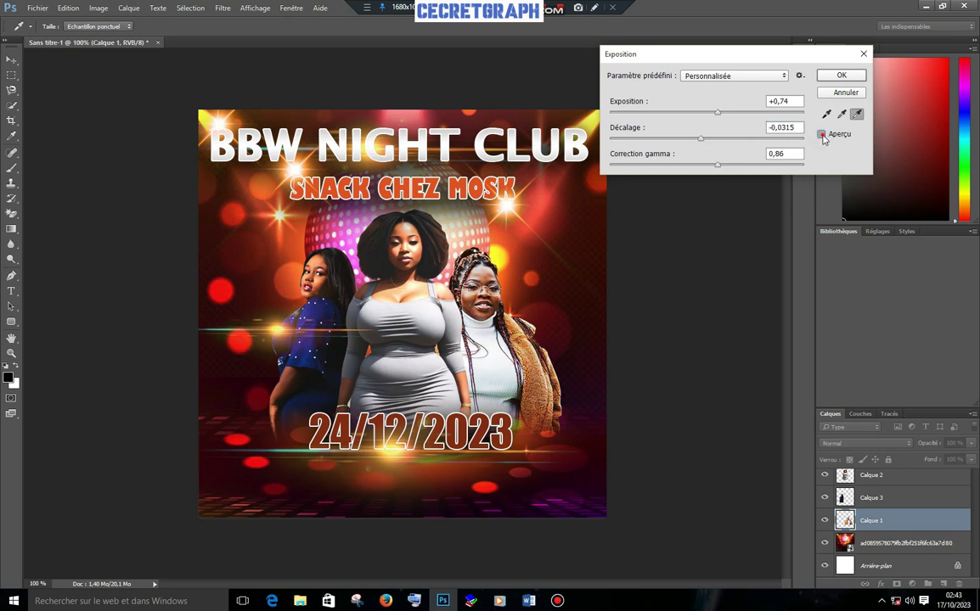
{"action": "left_click", "coordinate": [822, 134]}
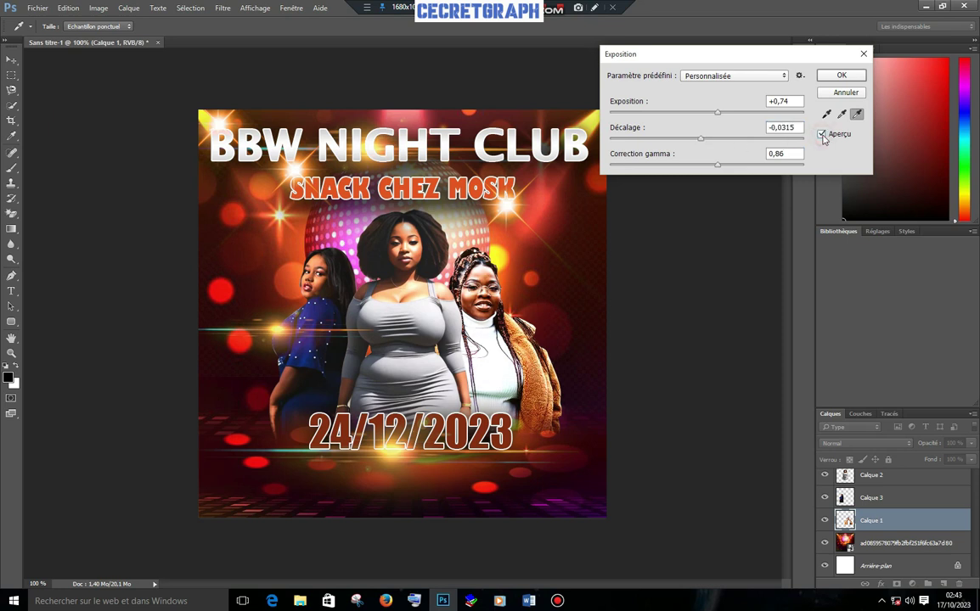
{"action": "left_click", "coordinate": [842, 76]}
{"action": "key", "text": "v"}
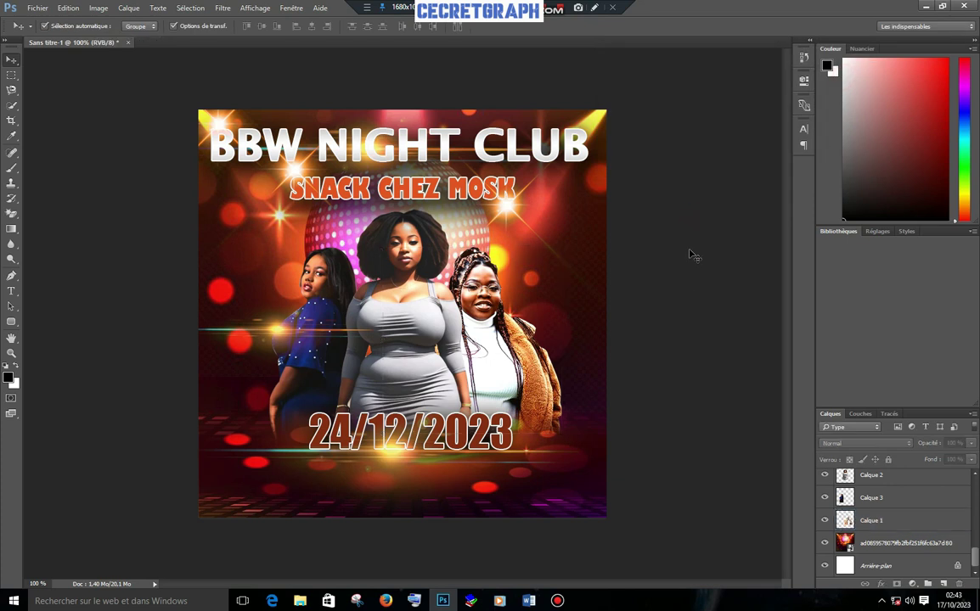